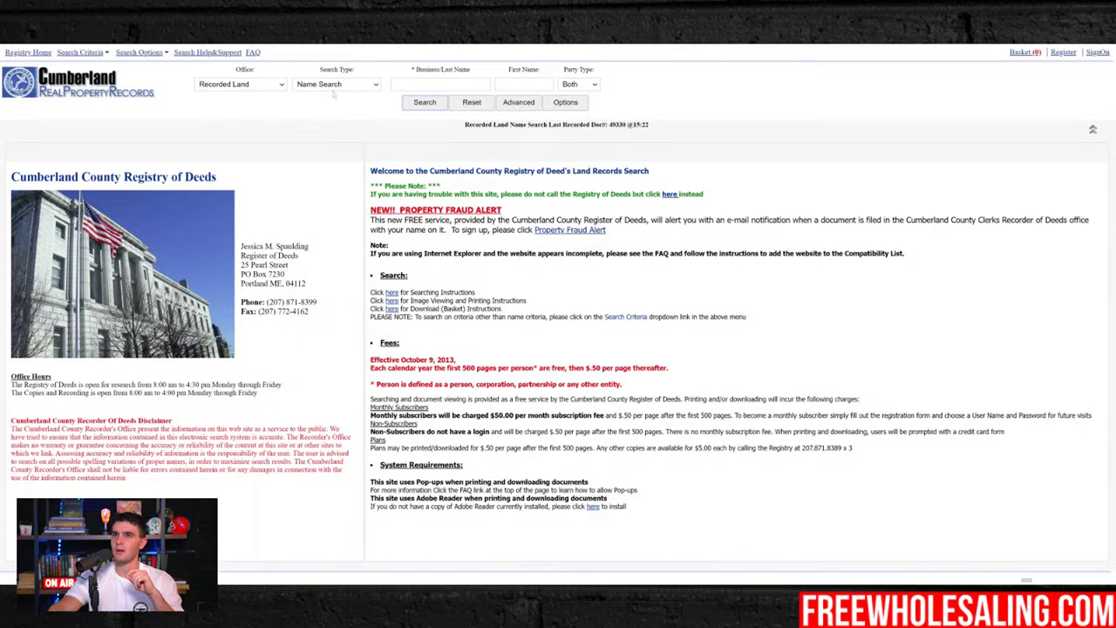
Set the land search type to Recorded Date Search
click(334, 99)
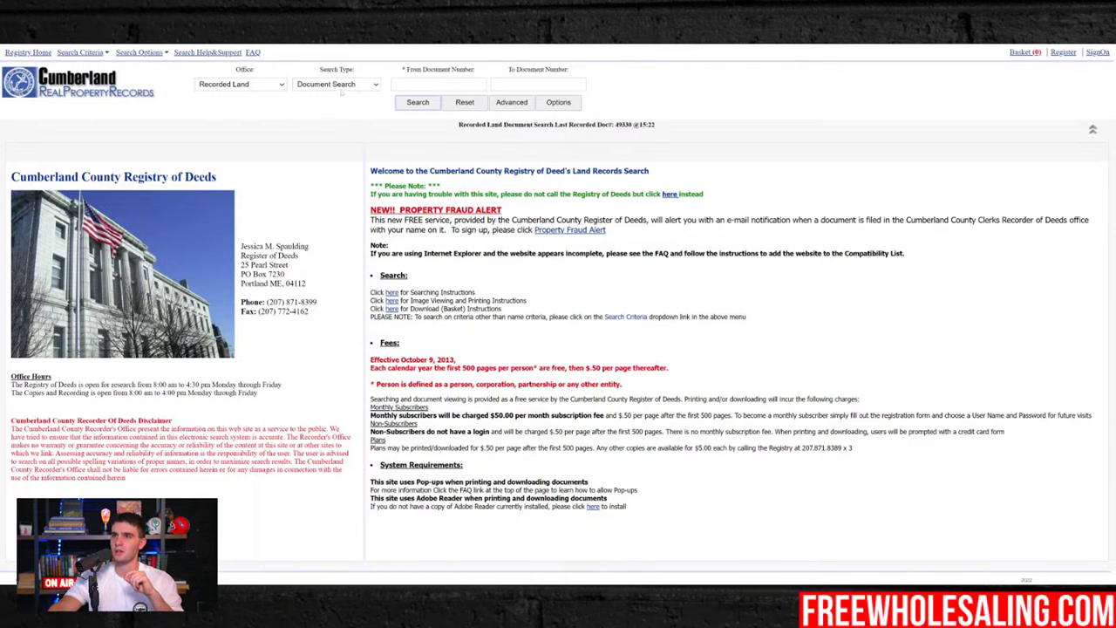
click(344, 97)
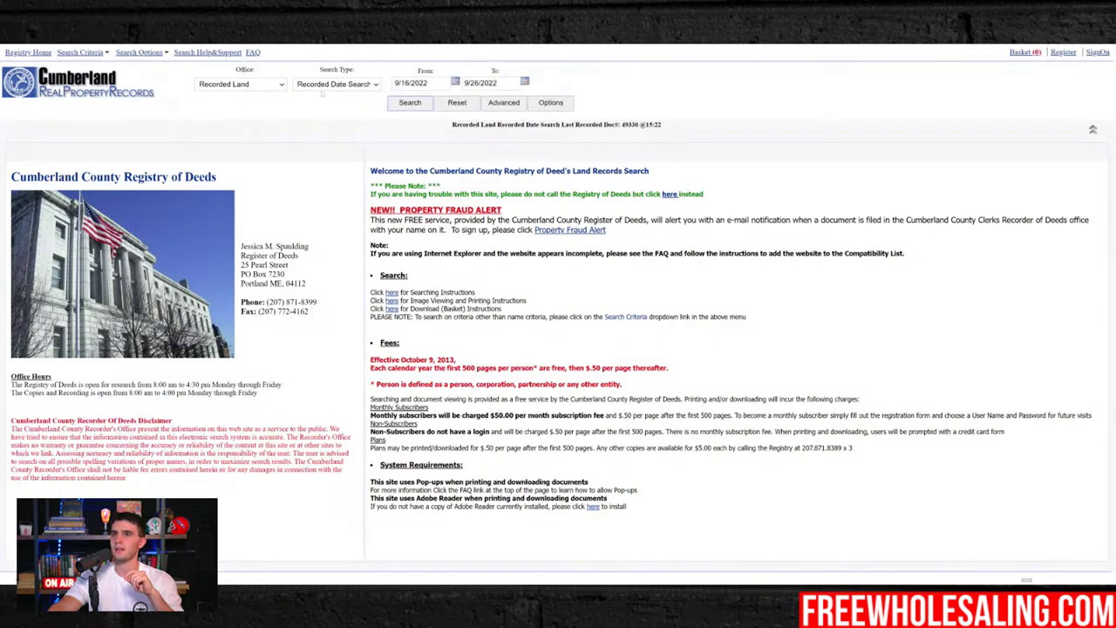
click(321, 97)
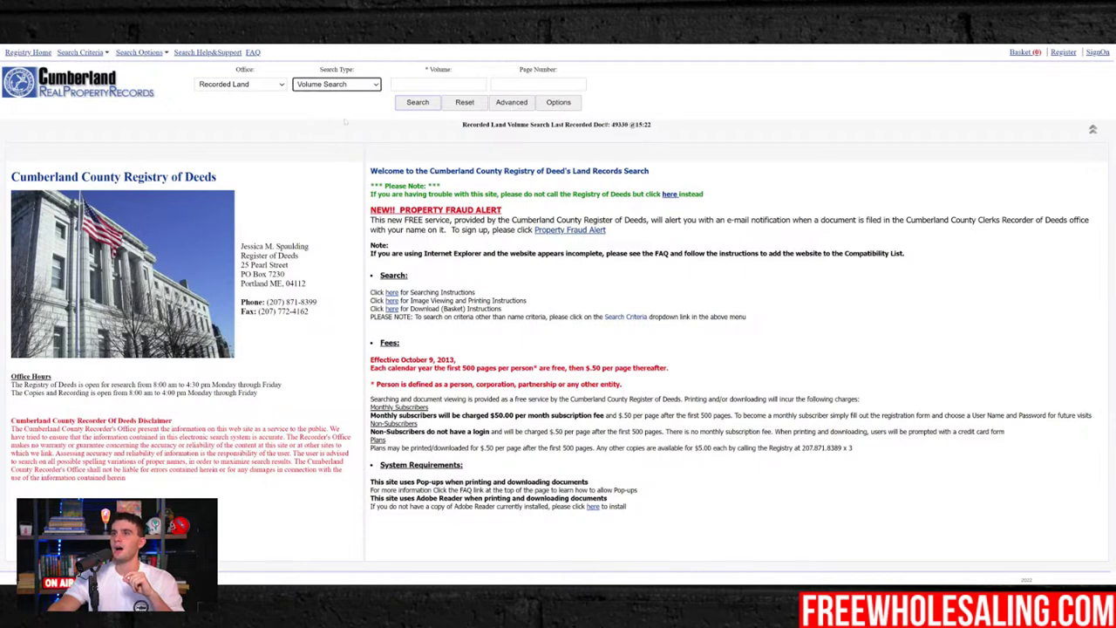
click(337, 85)
click(340, 98)
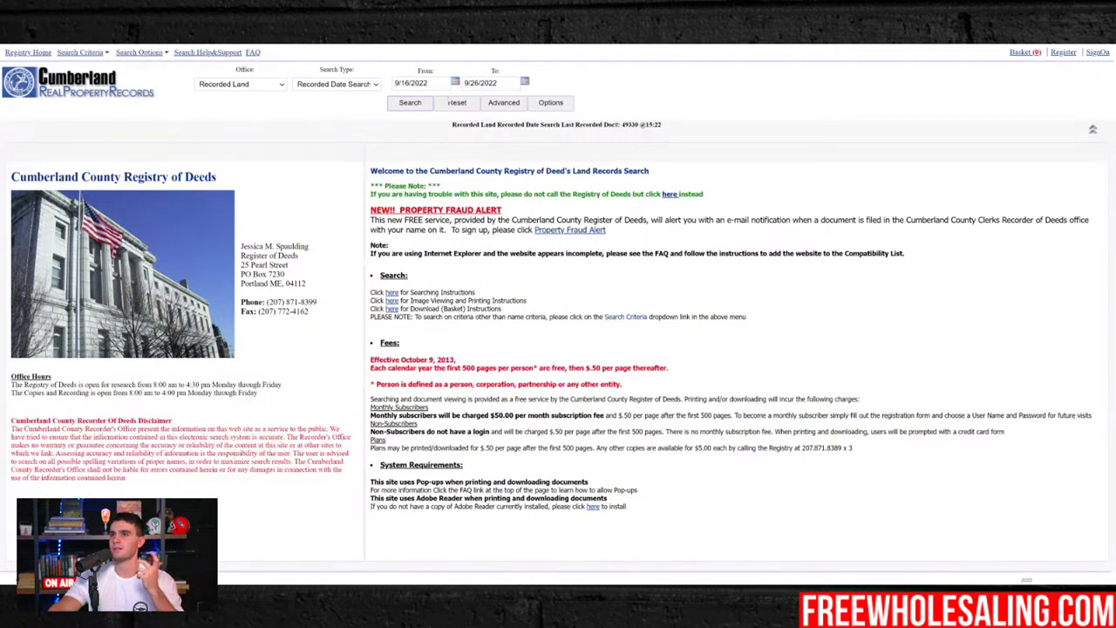
Set the From date to September 1, 2022 using the calendar
click(397, 83)
click(397, 83)
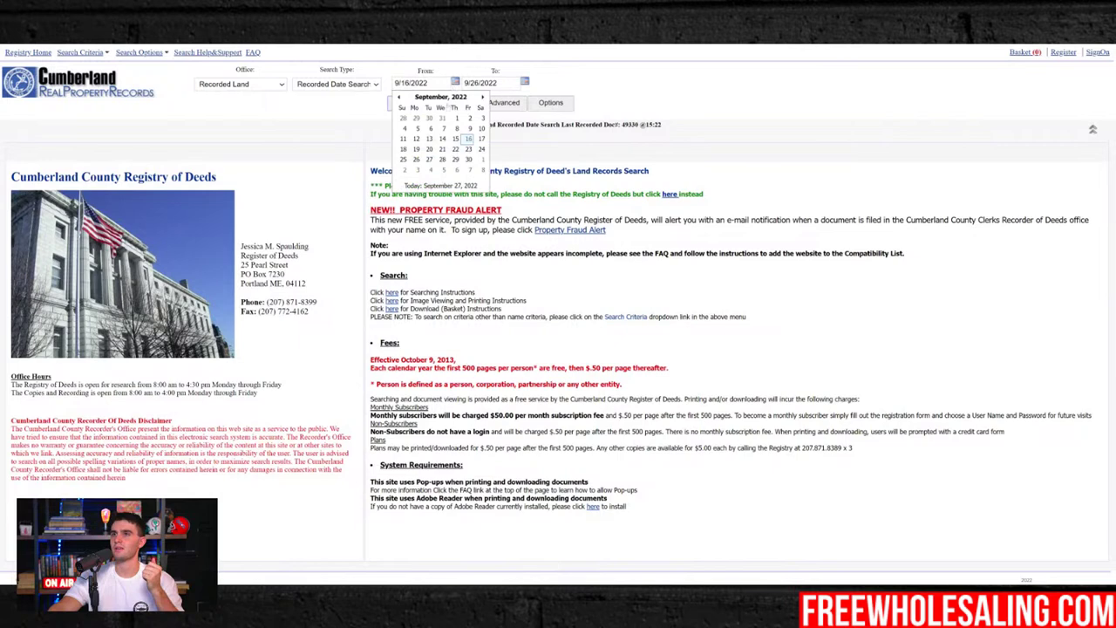
click(456, 119)
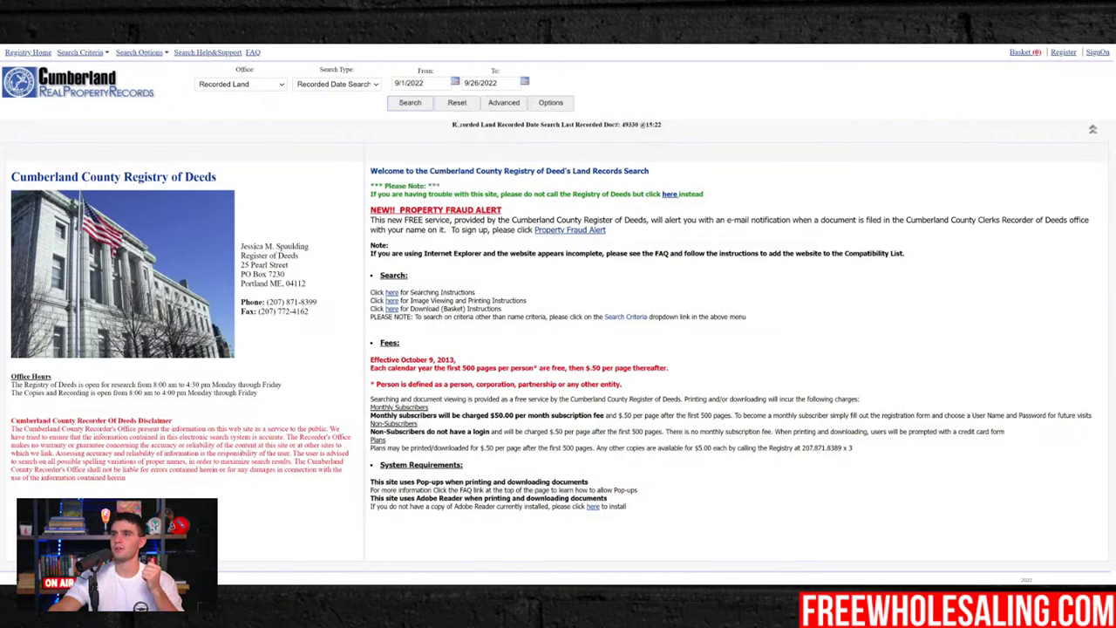
Run the 9/1/2022–9/26/2022 recorded-date search and show the Document Types and Towns filters
click(431, 107)
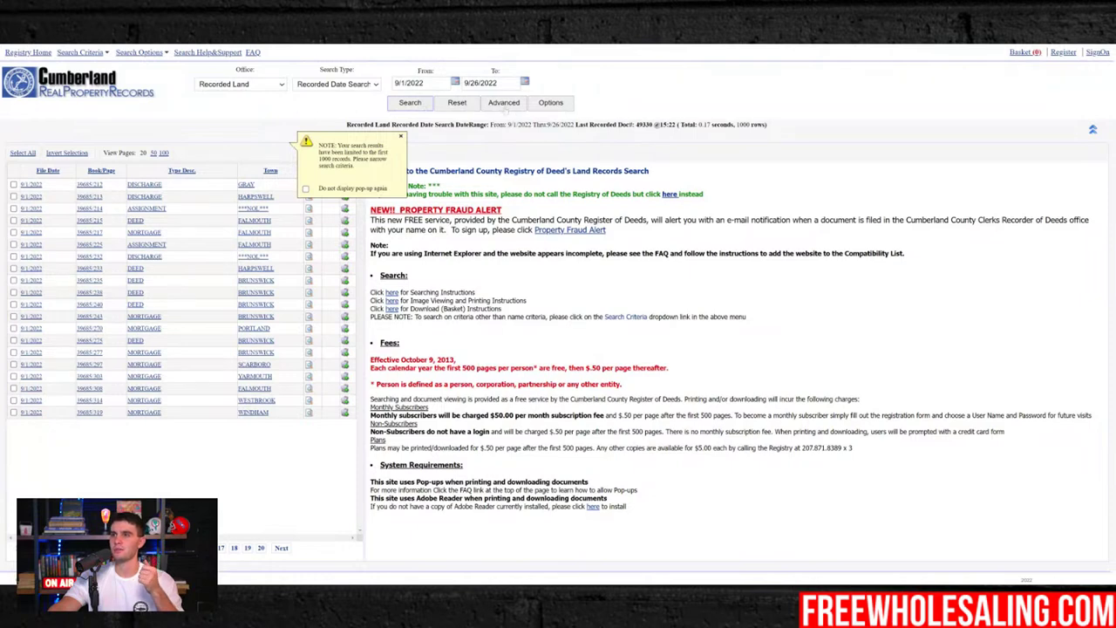
click(504, 102)
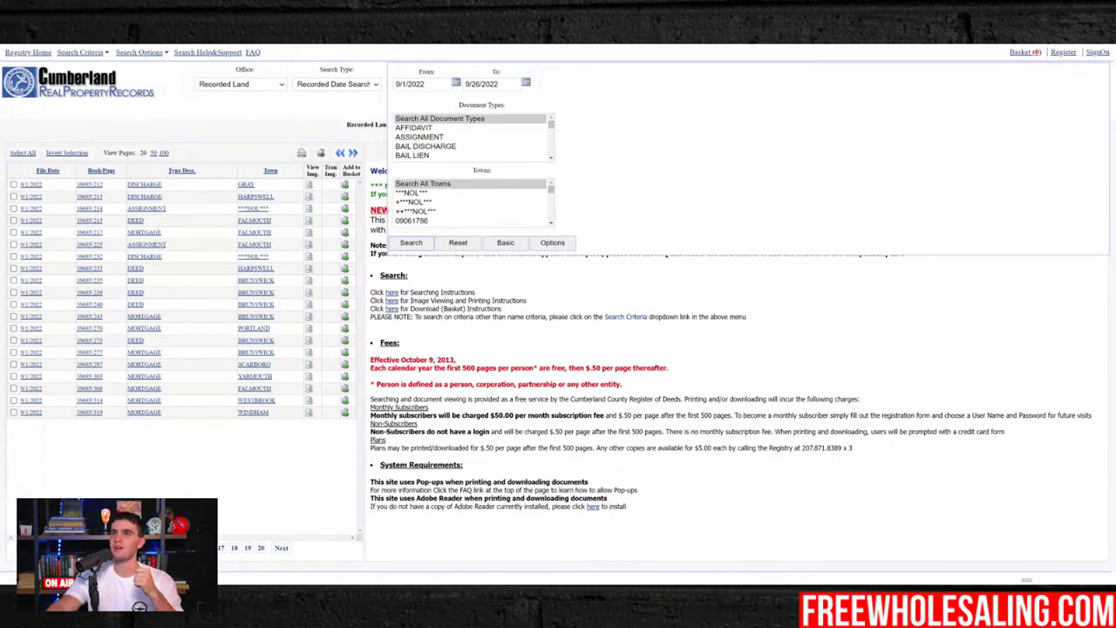
Filter the results to PROBATE documents and sort by file date, newest first
scroll(479, 131, down, 8)
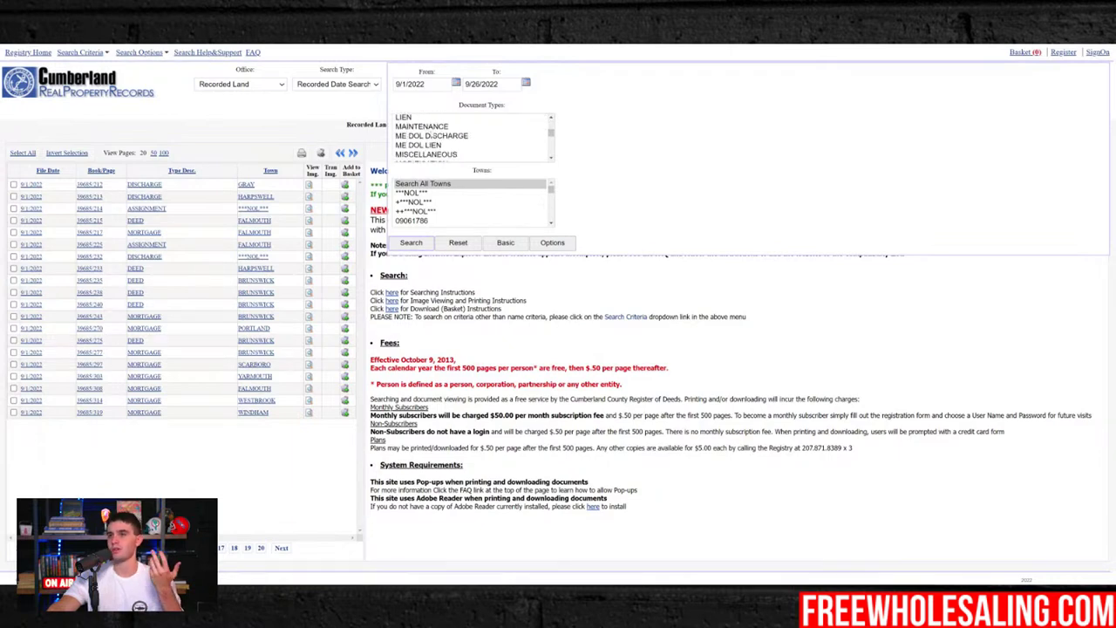
scroll(434, 136, down, 2)
scroll(434, 136, down, 5)
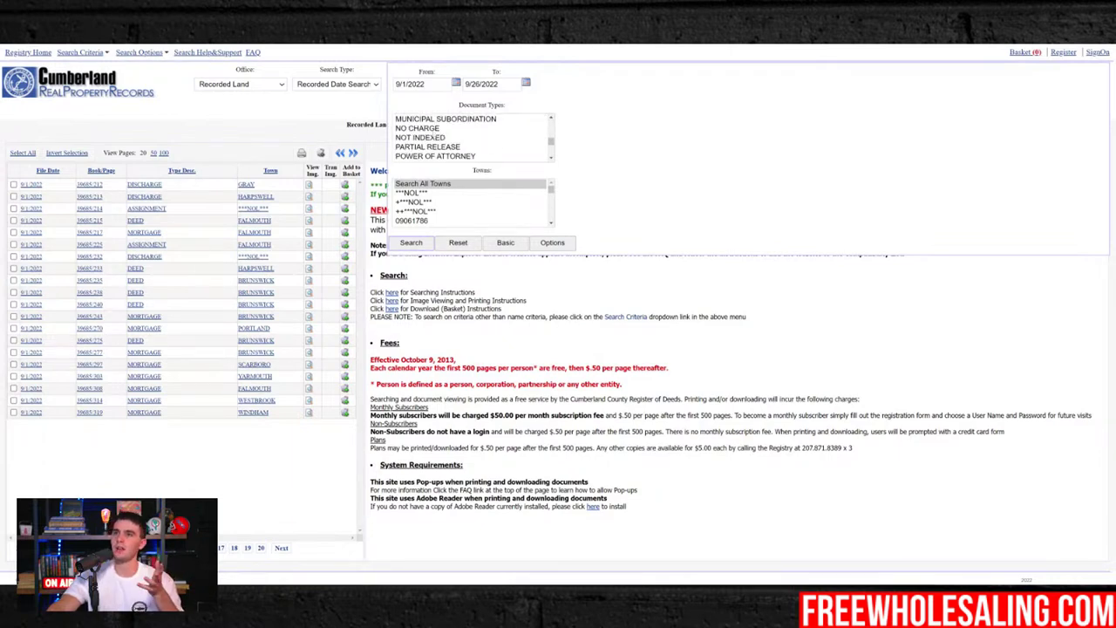
click(434, 121)
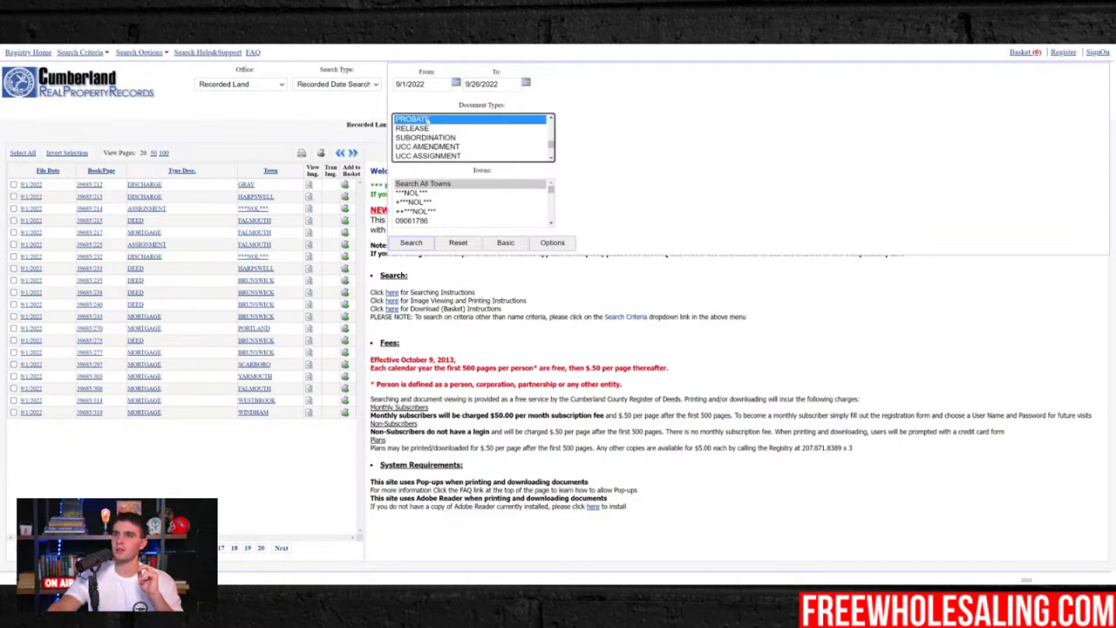
click(411, 243)
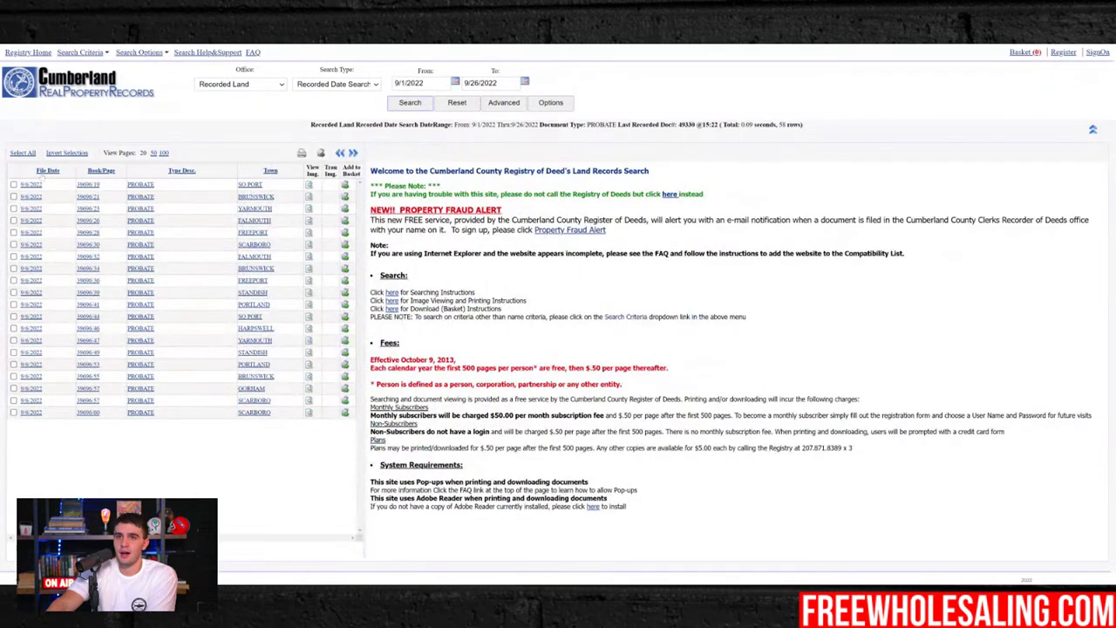
click(44, 172)
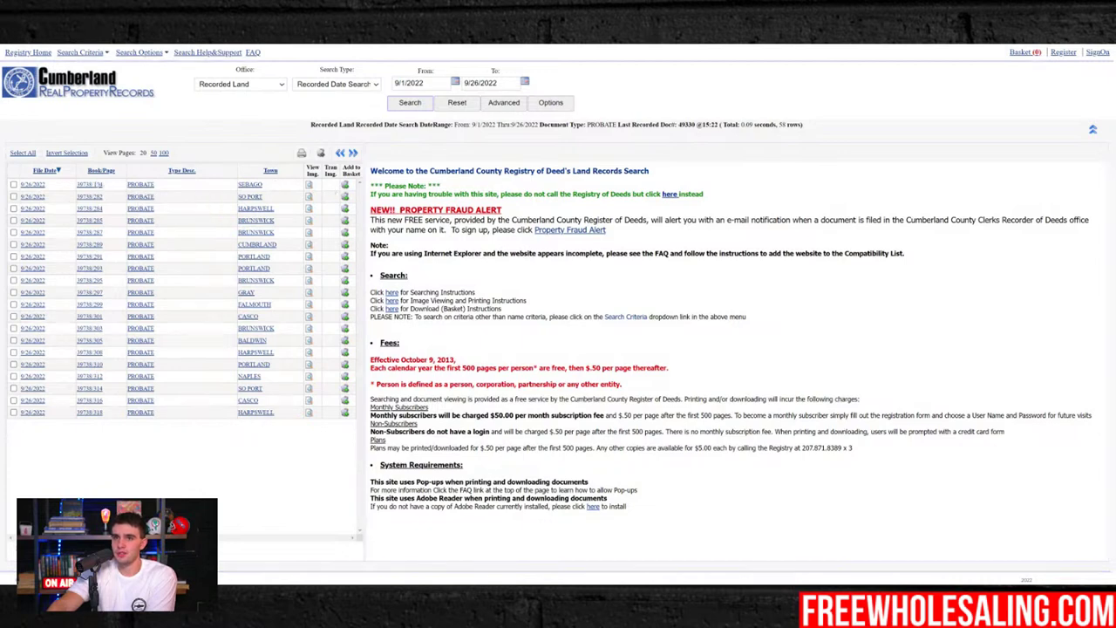
Show details of the 9/26/2022 Sebago probate record, book/page 39738/184
click(91, 186)
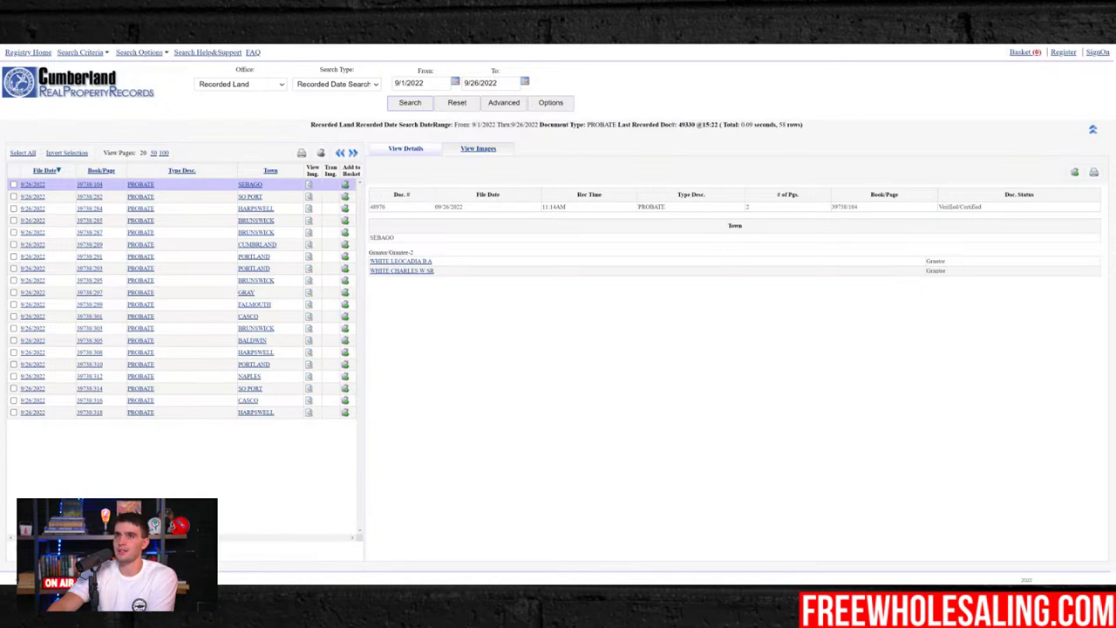
Run a name search on the decedent and show the 1971 deed's details
click(420, 261)
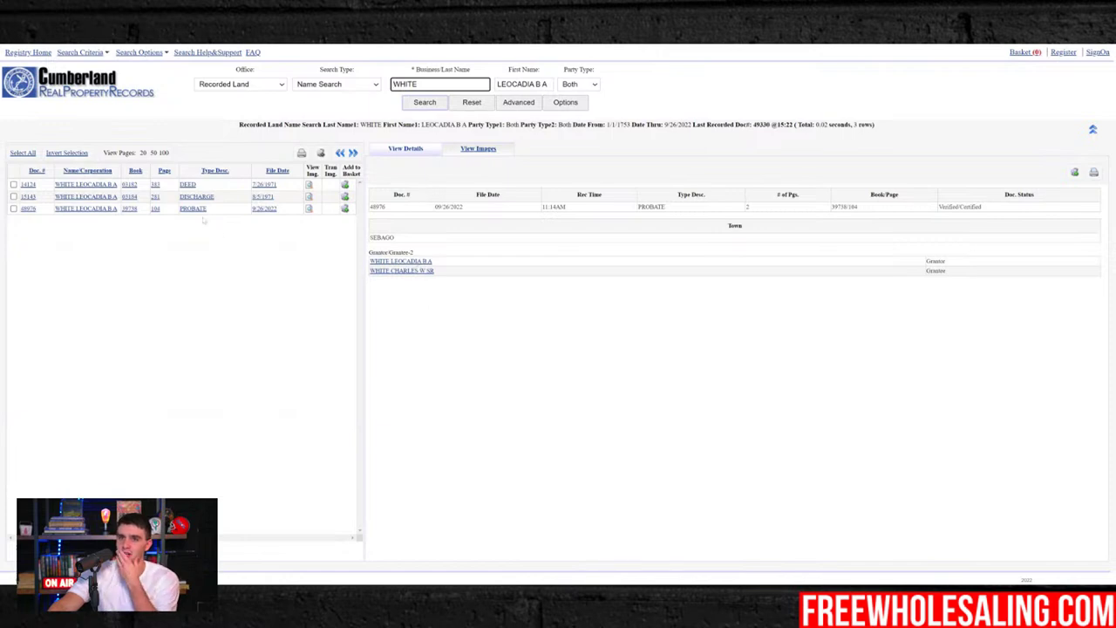
mouse_move(203, 204)
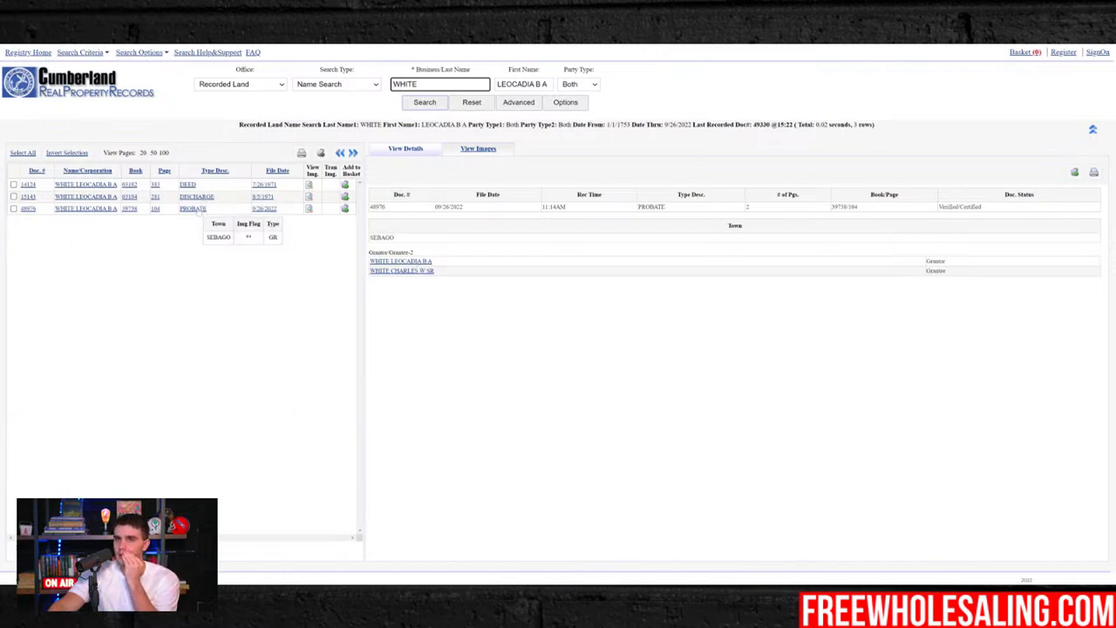
click(308, 185)
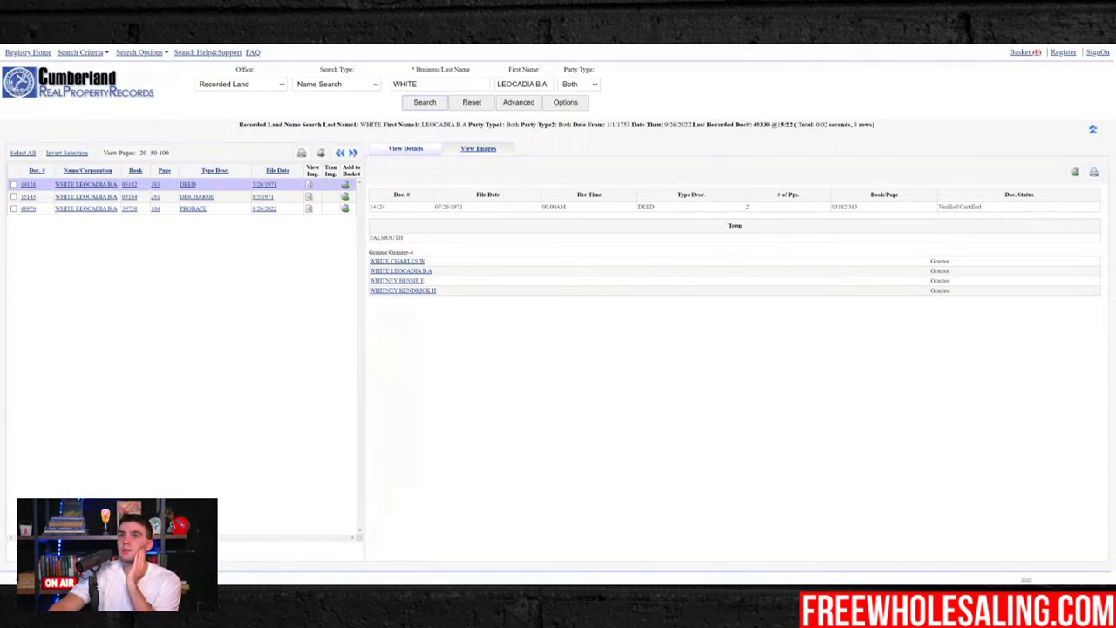
Read the enlarged probate certificate image, then load the 1971 deed (doc 14124)
click(478, 148)
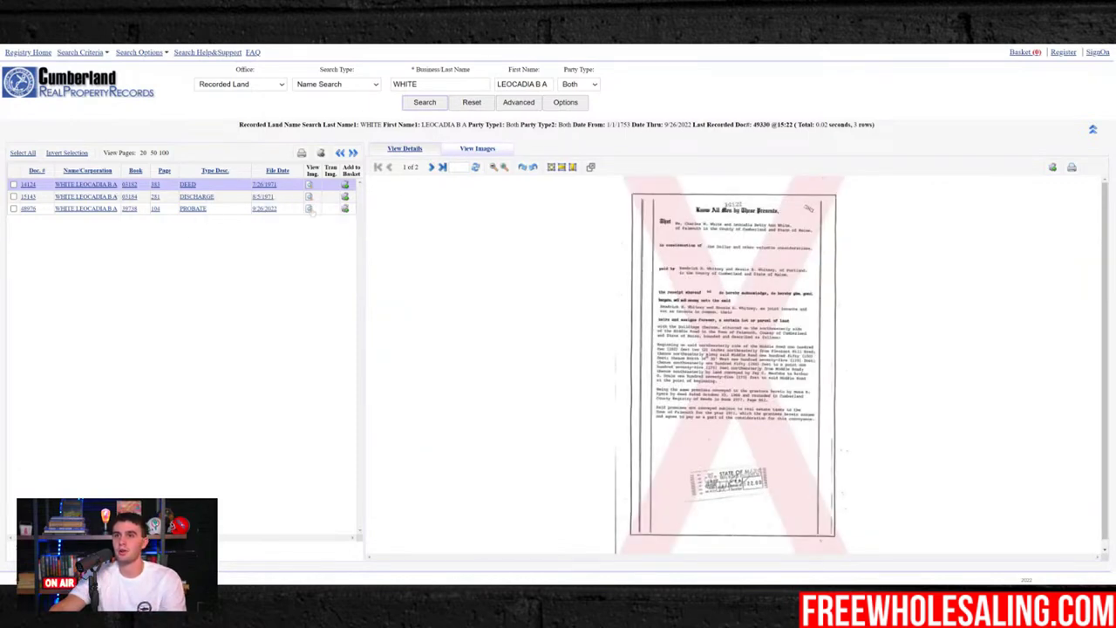
click(309, 209)
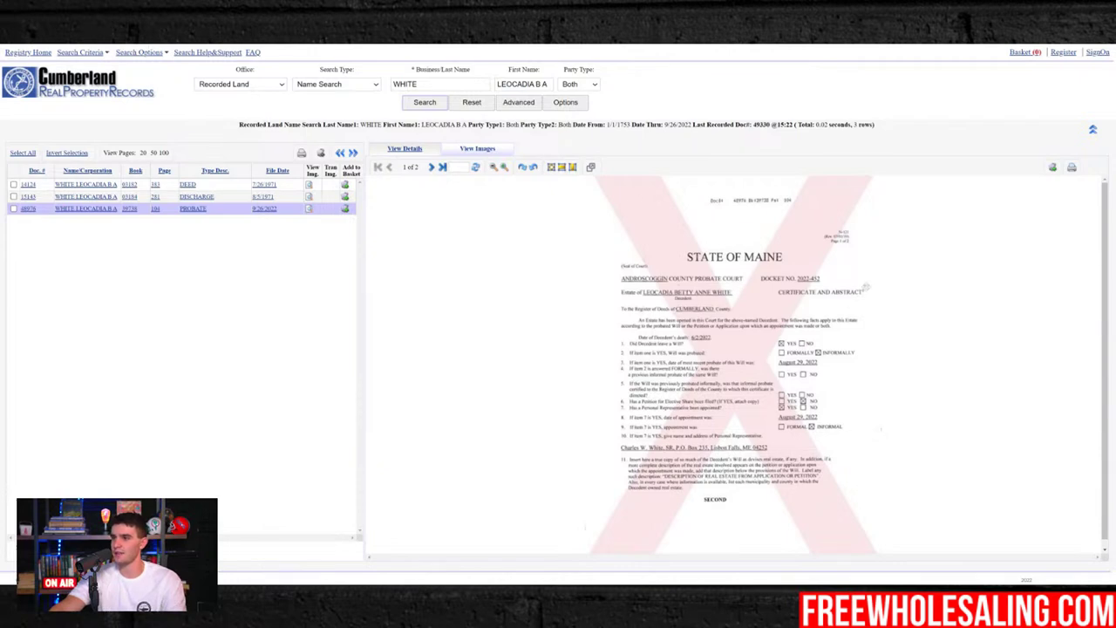
click(503, 167)
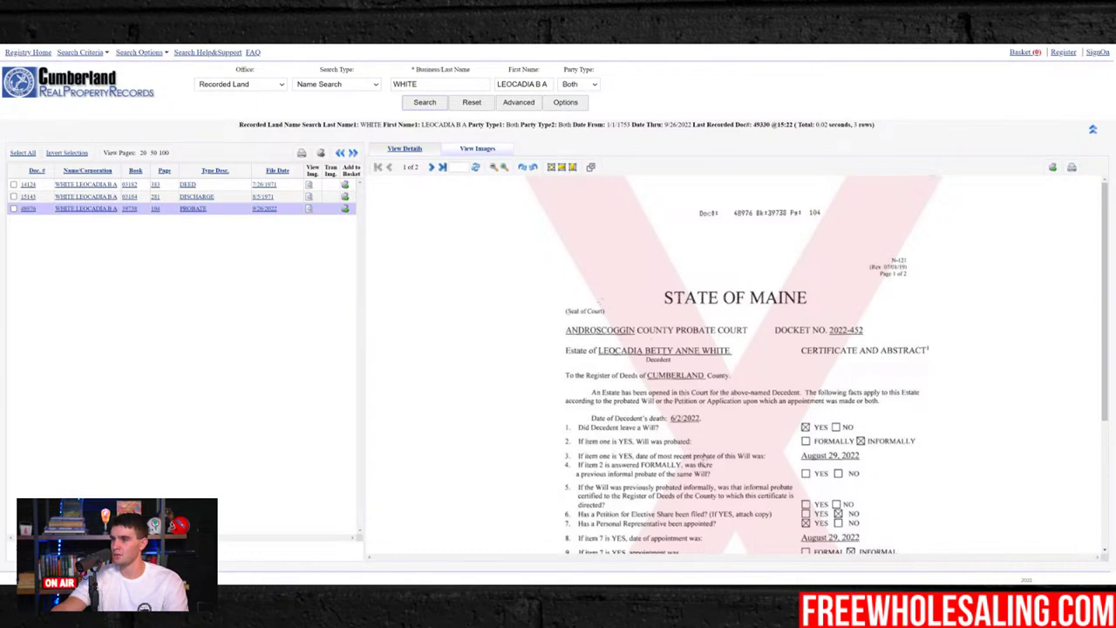
scroll(713, 396, down, 1)
scroll(862, 490, down, 1)
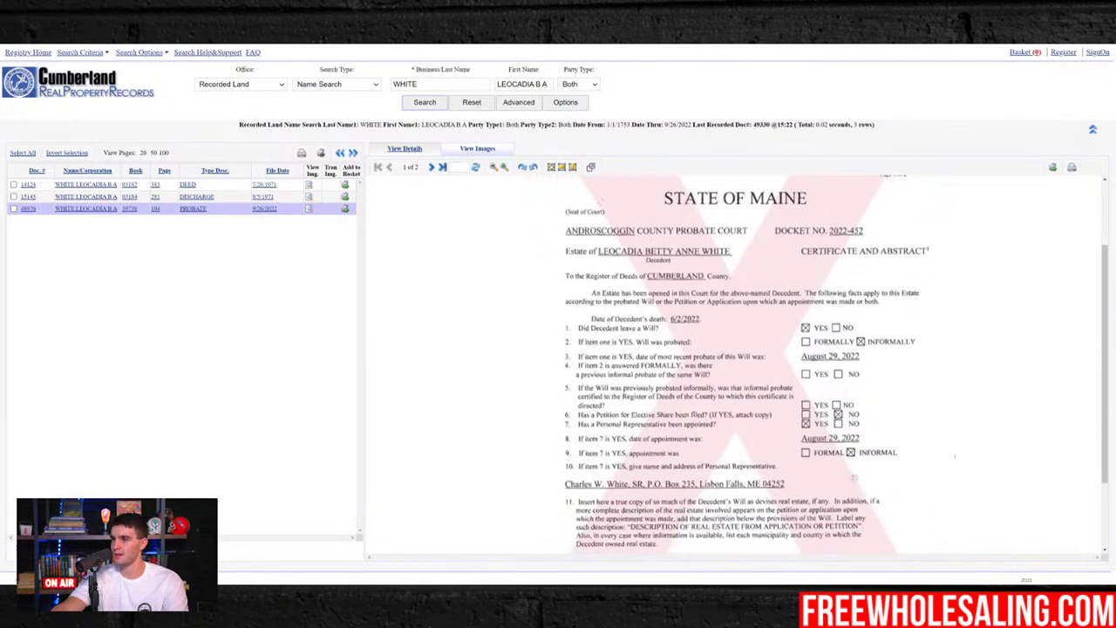
scroll(752, 510, down, 1)
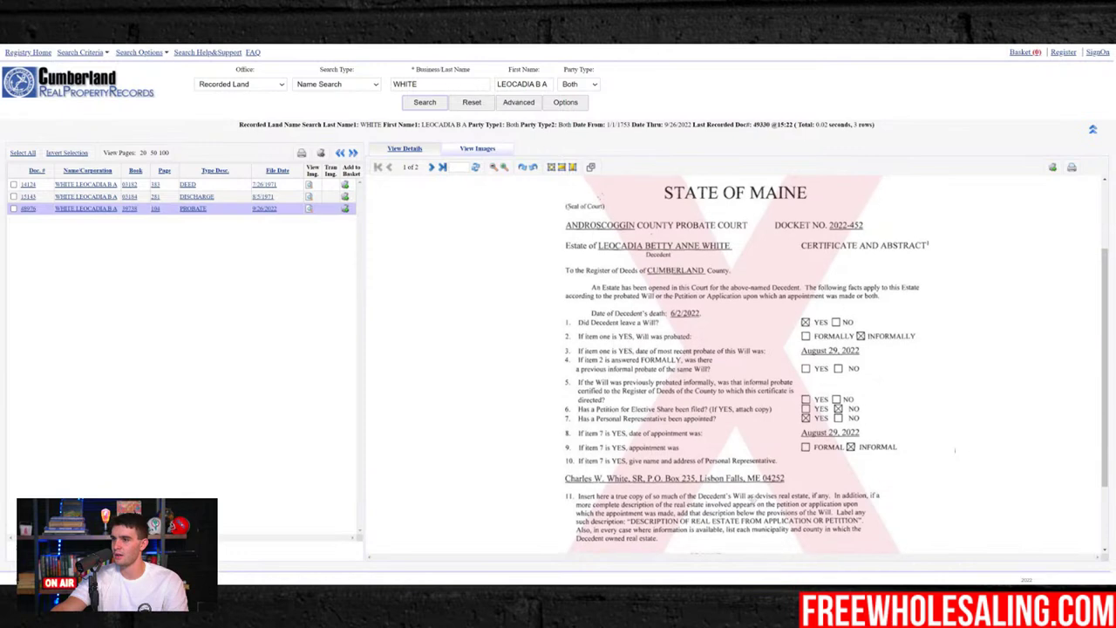
scroll(764, 441, down, 1)
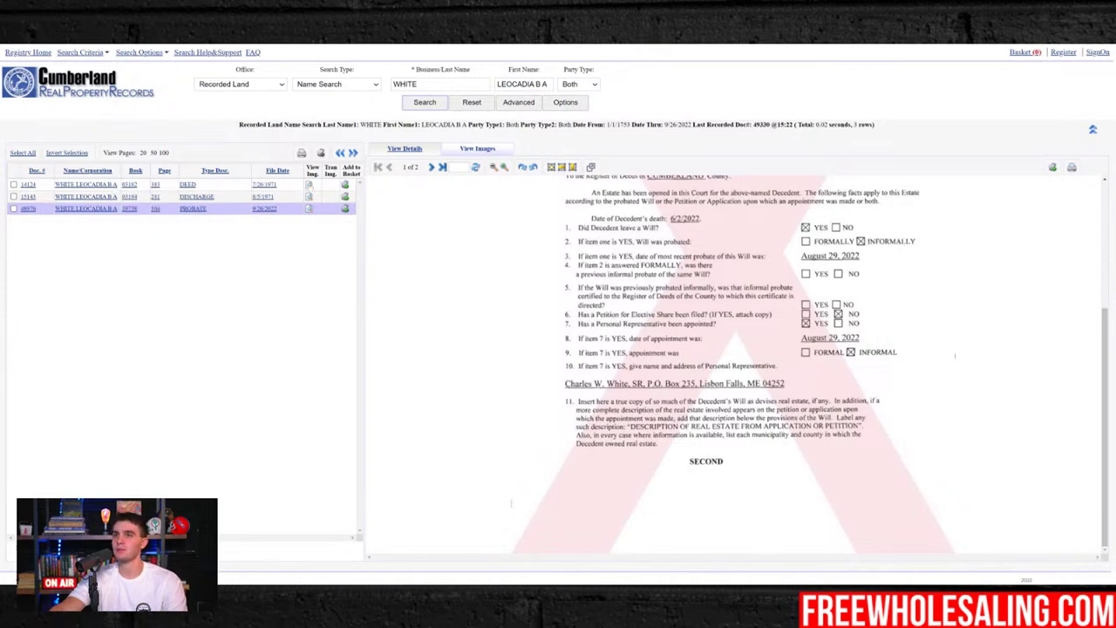
click(86, 184)
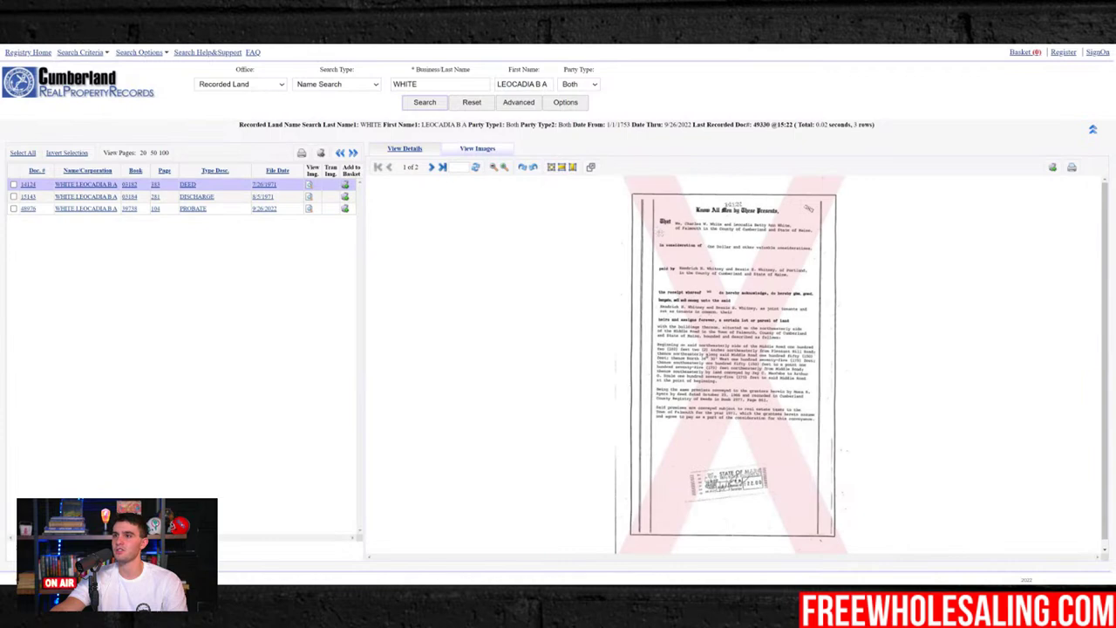
Read the enlarged 1971 deed, then reload the probate certificate in the viewer
click(494, 166)
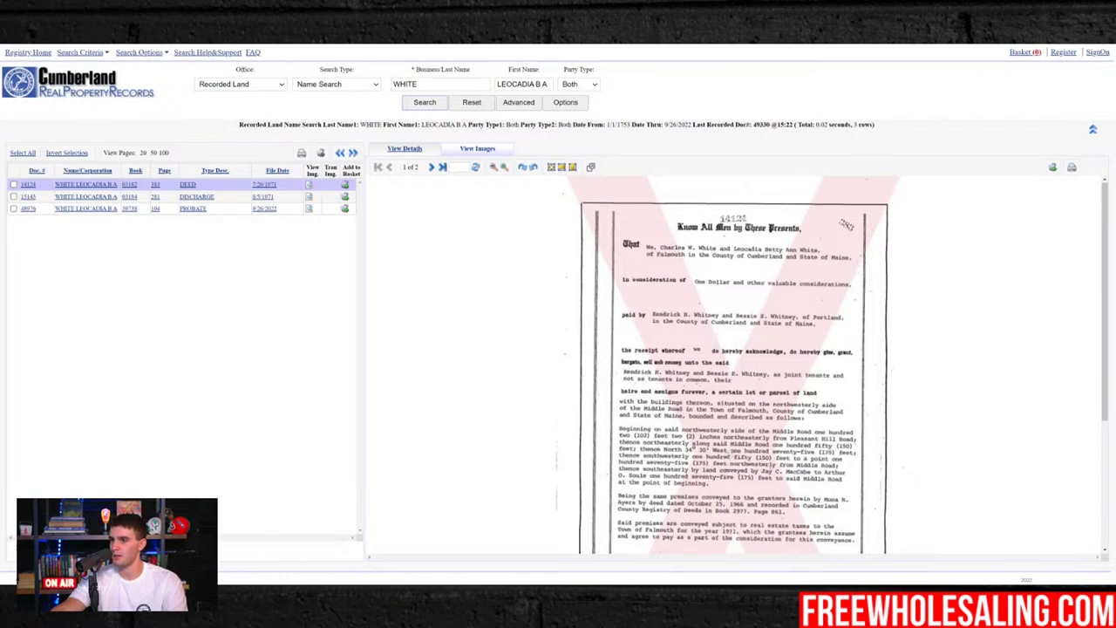
scroll(717, 424, down, 2)
scroll(732, 364, down, 2)
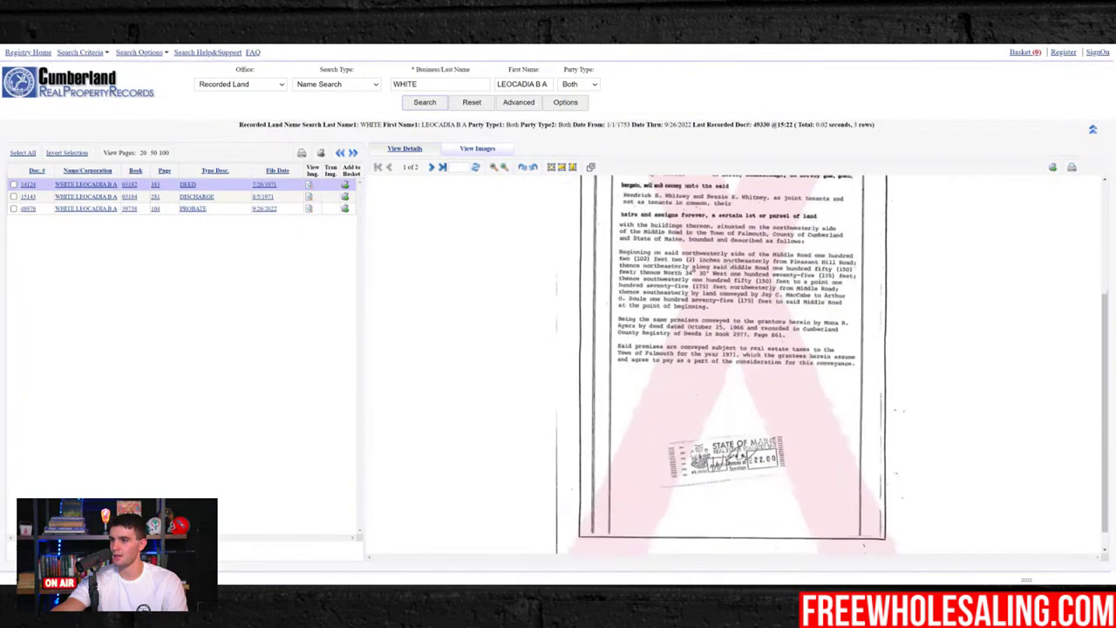
scroll(735, 348, up, 2)
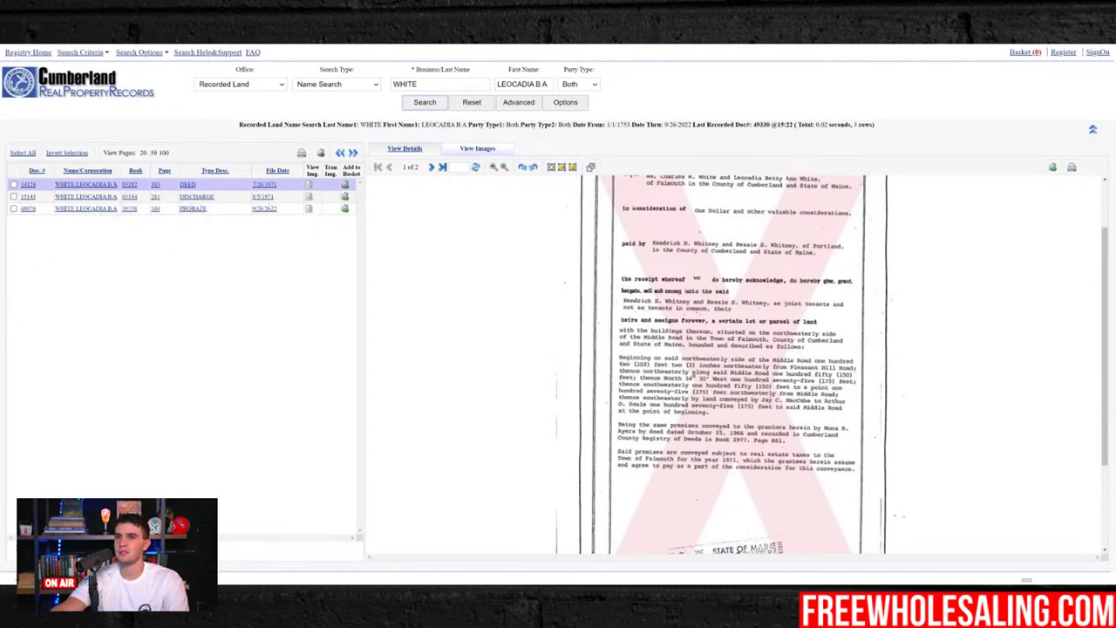
click(266, 209)
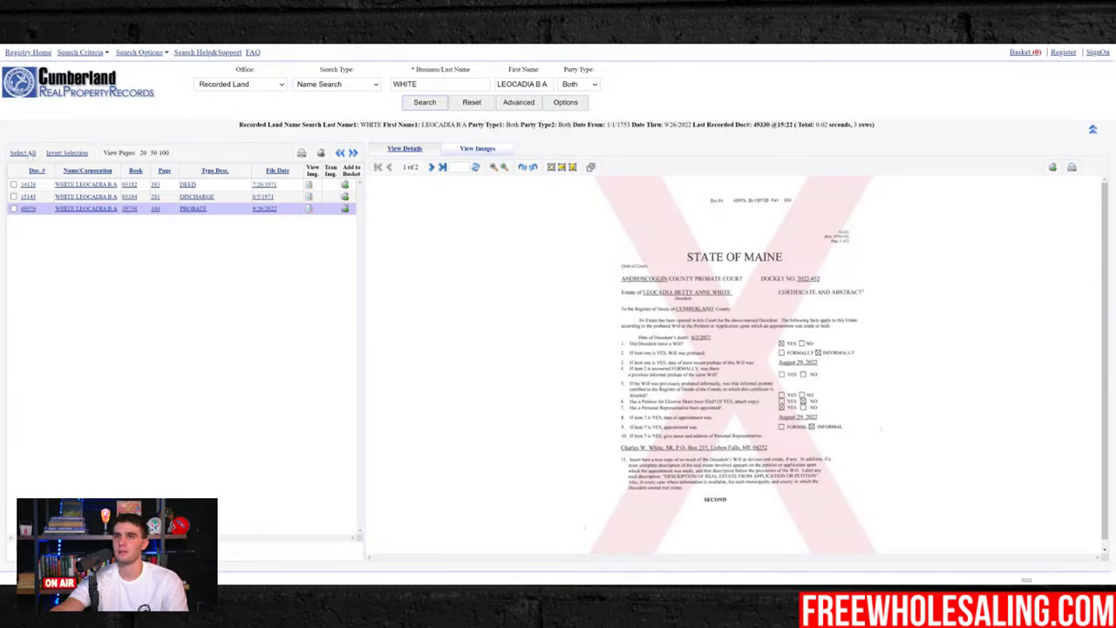
Check all three result records and zoom the page out
click(26, 153)
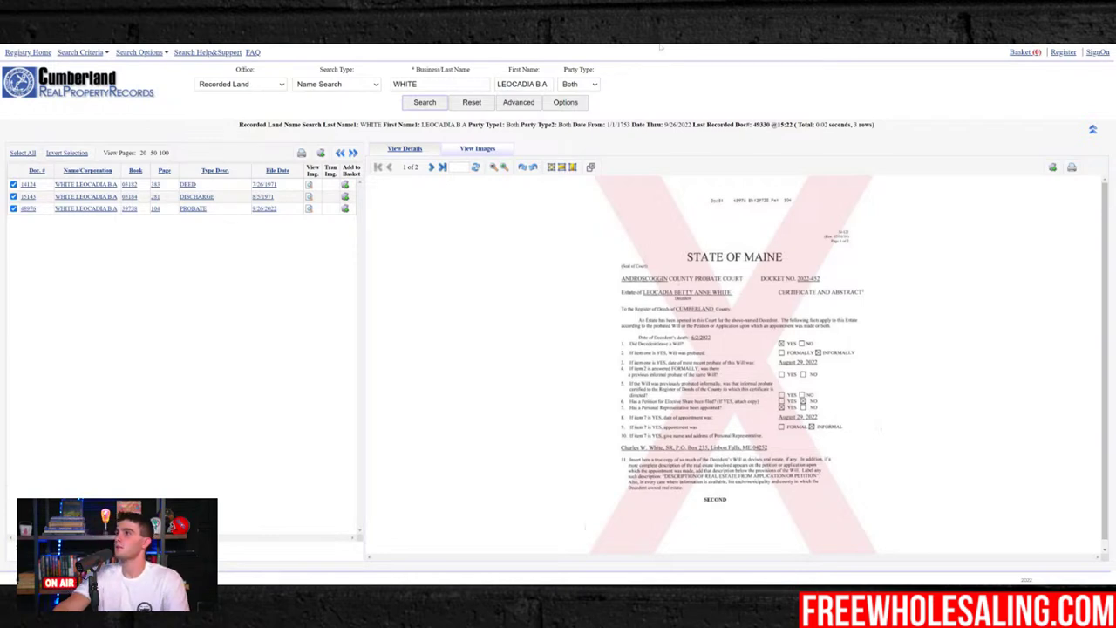
key(ctrl+minus)
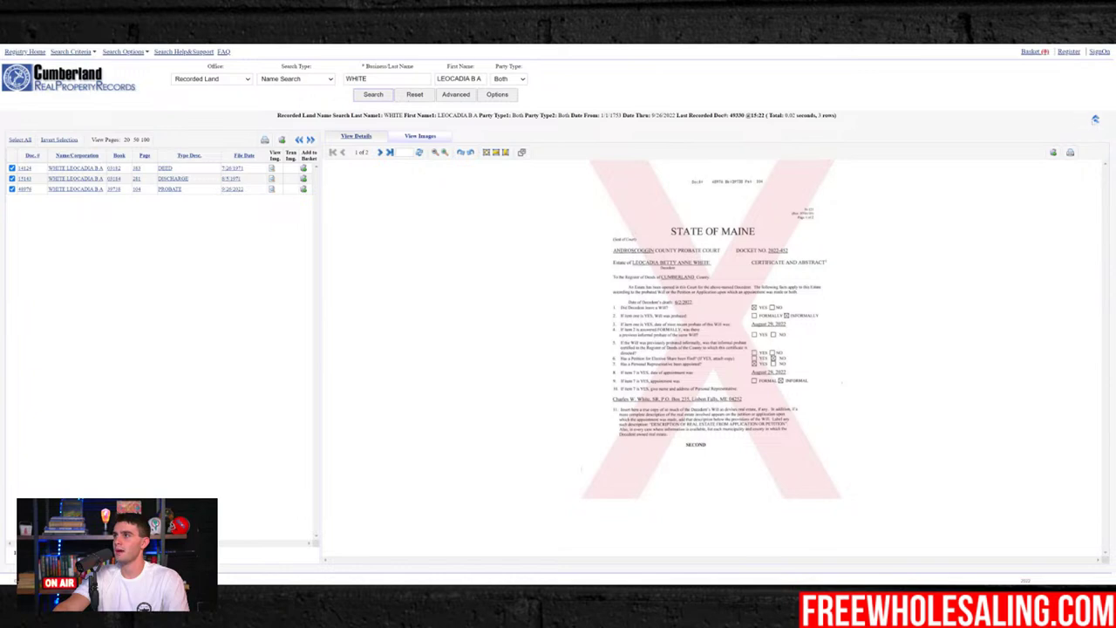
click(1095, 119)
click(1095, 119)
click(1096, 120)
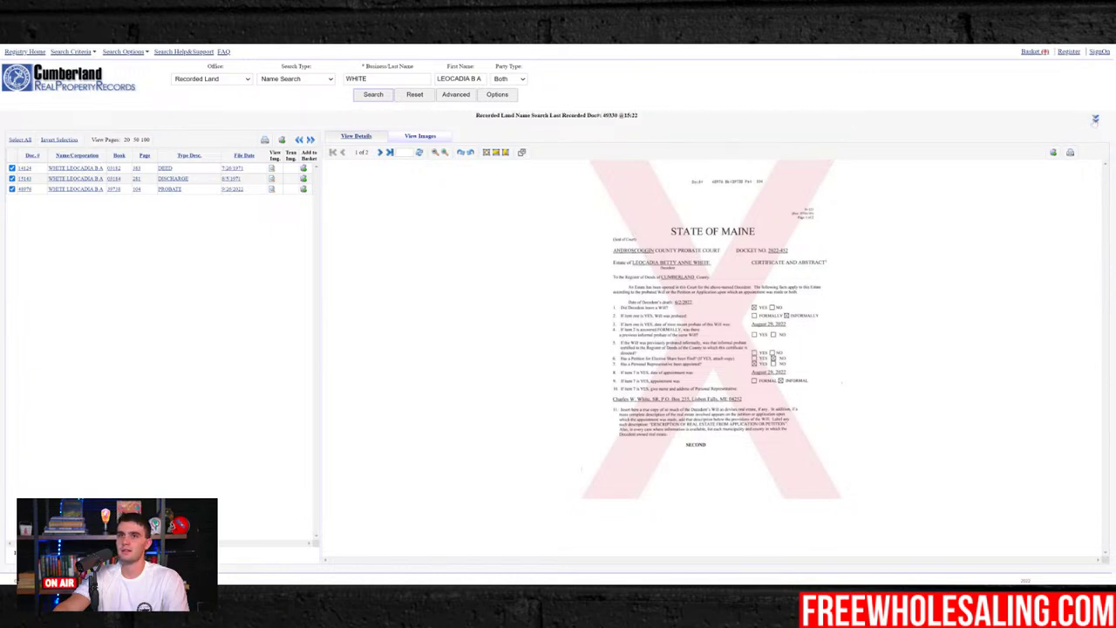
click(1095, 120)
Clear the last and first name fields and reopen the probate record
click(415, 94)
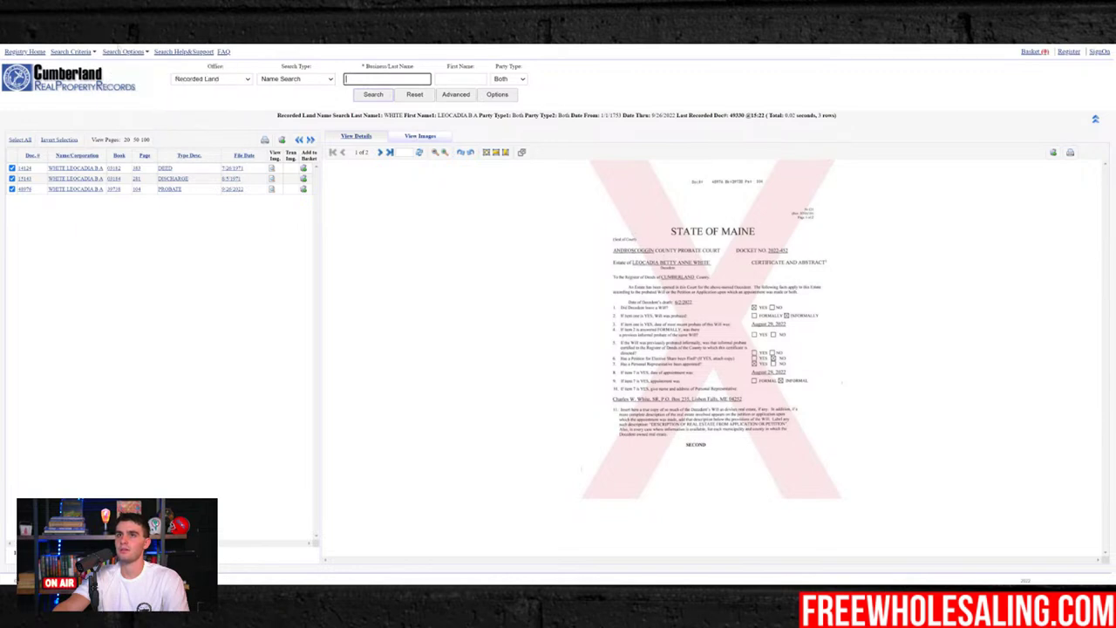
click(387, 79)
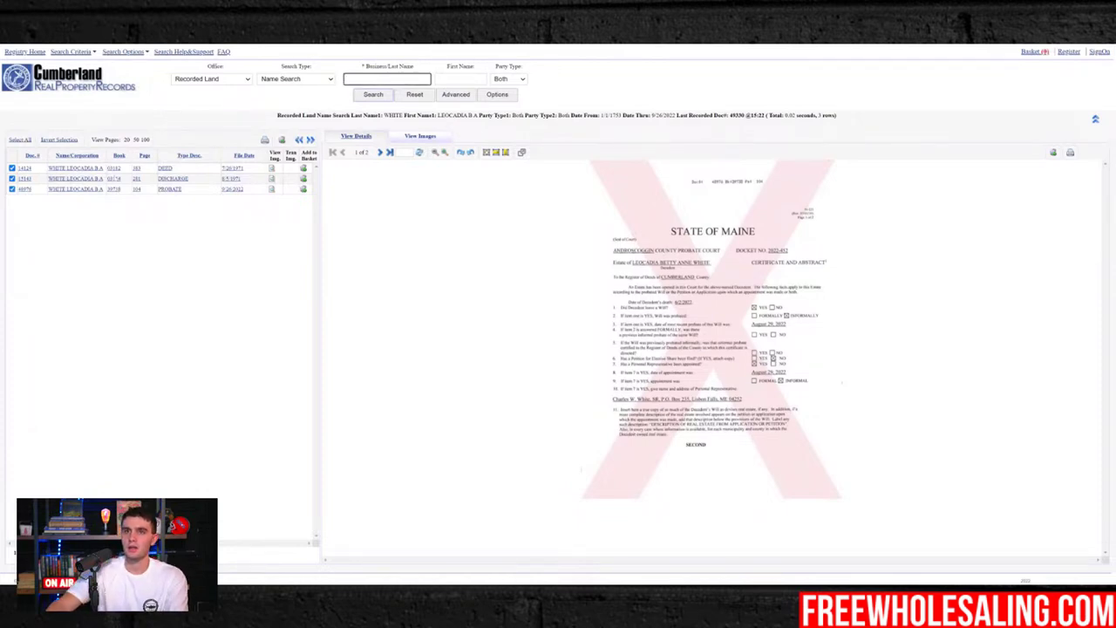
click(79, 188)
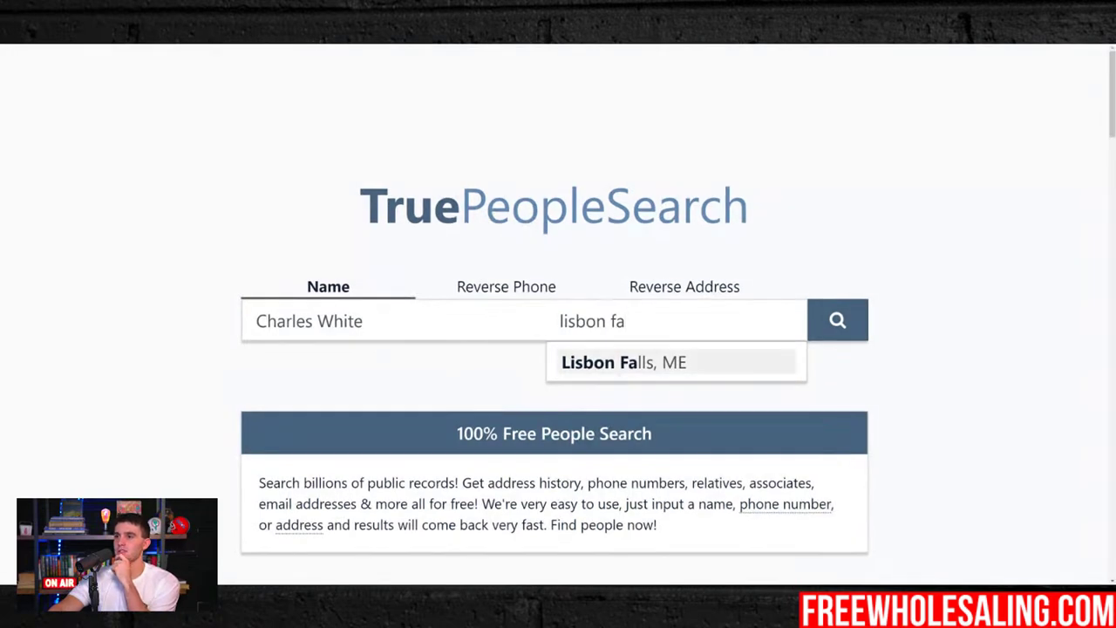
Search TruePeopleSearch for the personal representative's name in Lisbon Falls, ME
click(789, 361)
click(828, 327)
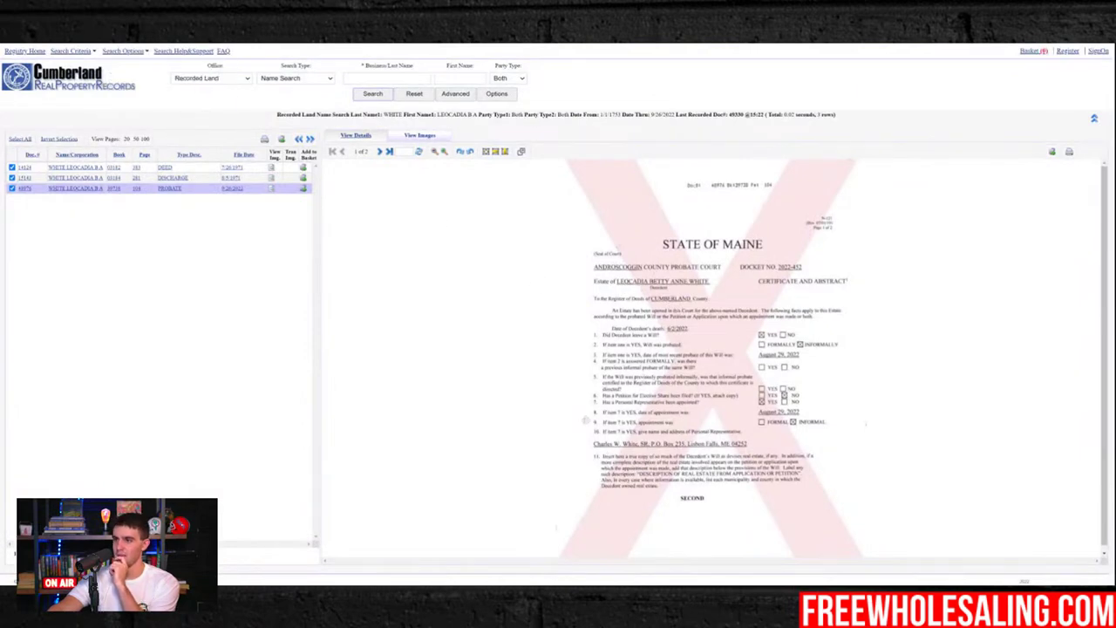
Scroll through the two TruePeopleSearch records for the representative in Lisbon Falls, ME
scroll(713, 358, down, 1)
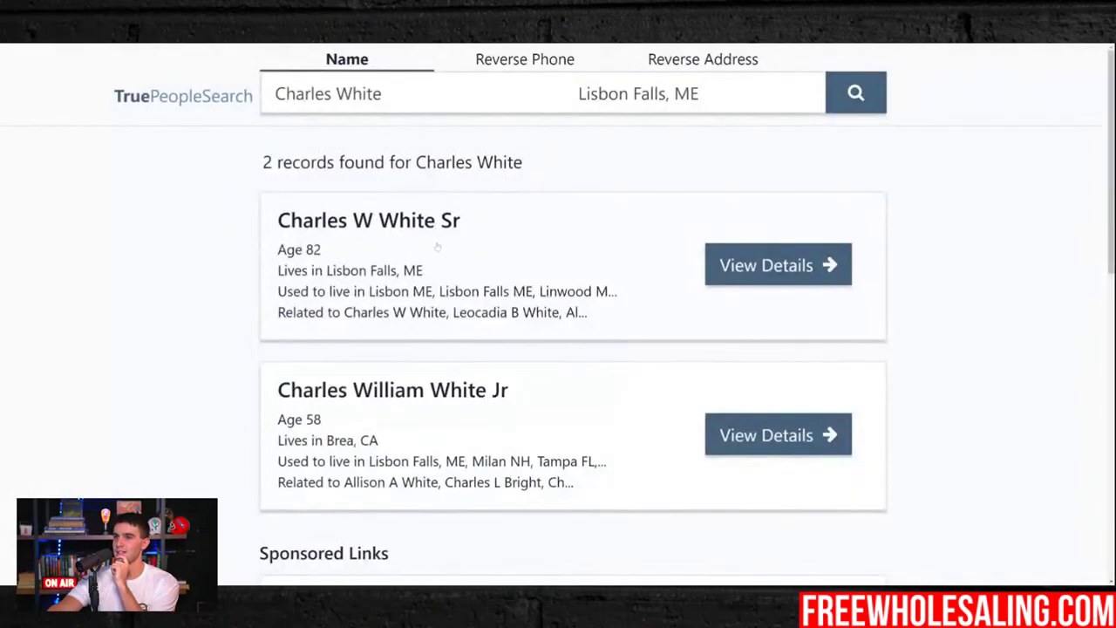
Open the 82-year-old Lisbon Falls match's details and select his listed email address
click(482, 254)
scroll(539, 381, down, 6)
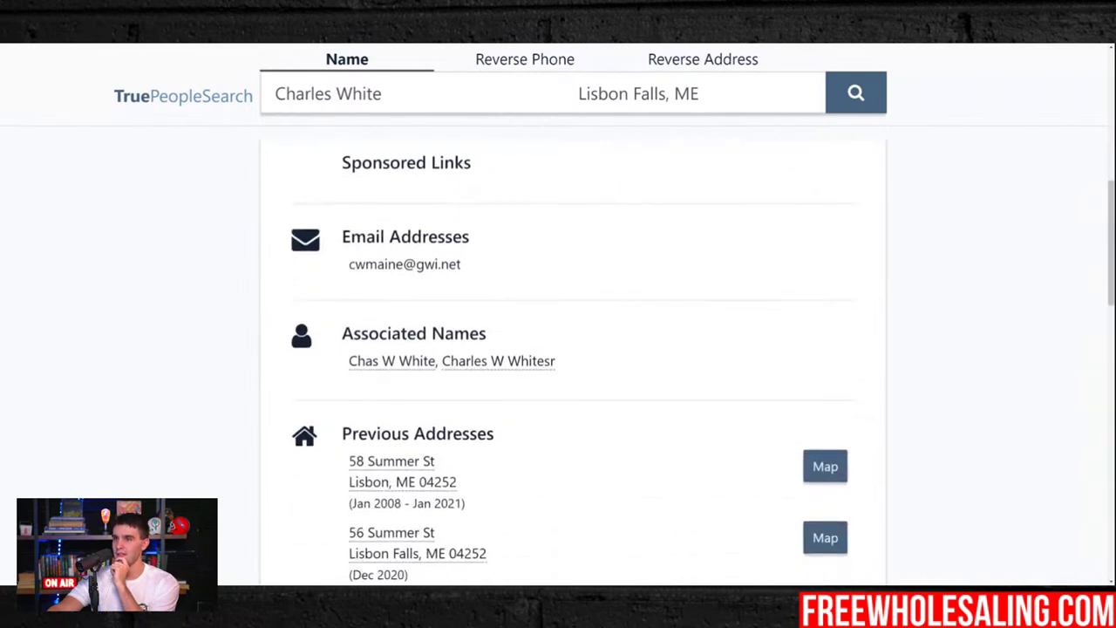
triple_click(427, 263)
click(523, 296)
scroll(558, 302, down, 2)
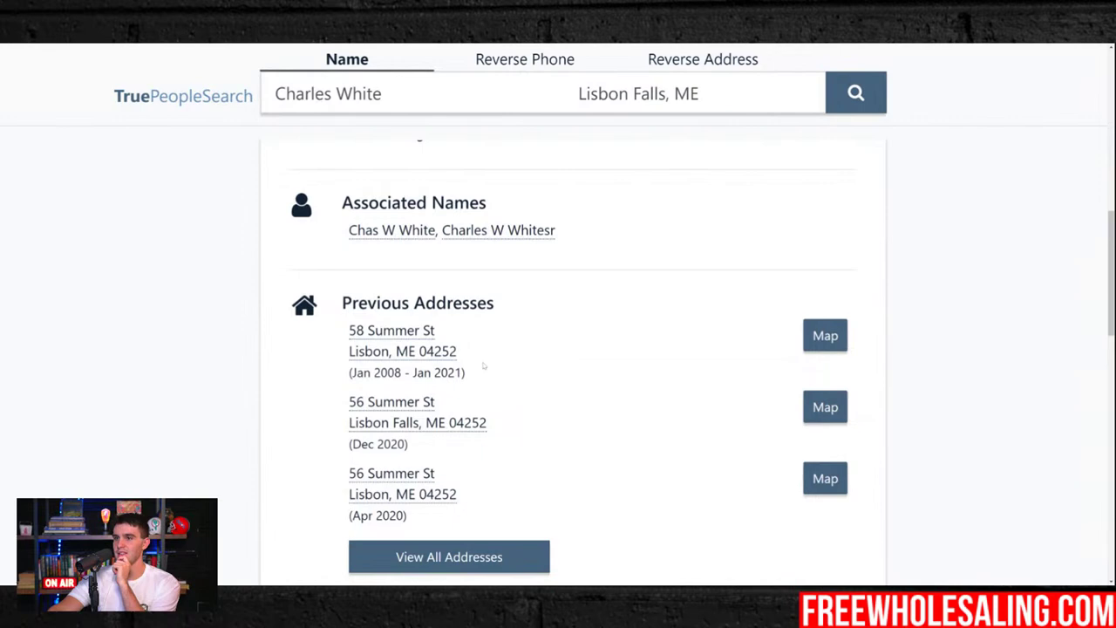
Copy his first previous address and check it on Zillow: an off-market 3-bed, 1-bath house
mouse_move(483, 366)
mouse_down()
mouse_move(353, 328)
mouse_move(467, 356)
mouse_up()
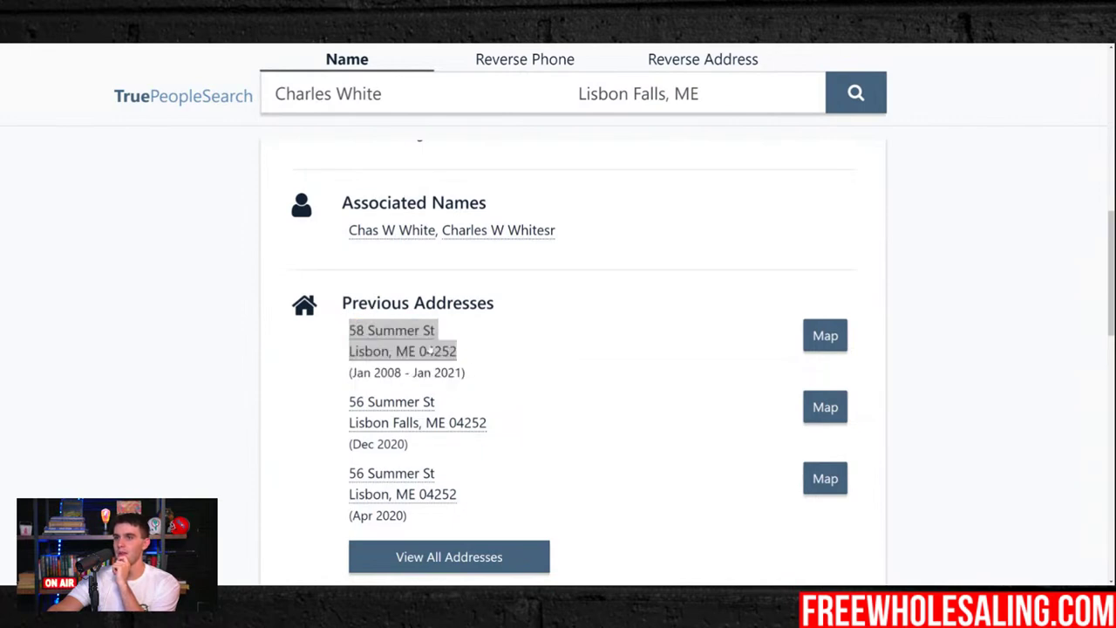
key(alt+Tab)
scroll(503, 377, up, 5)
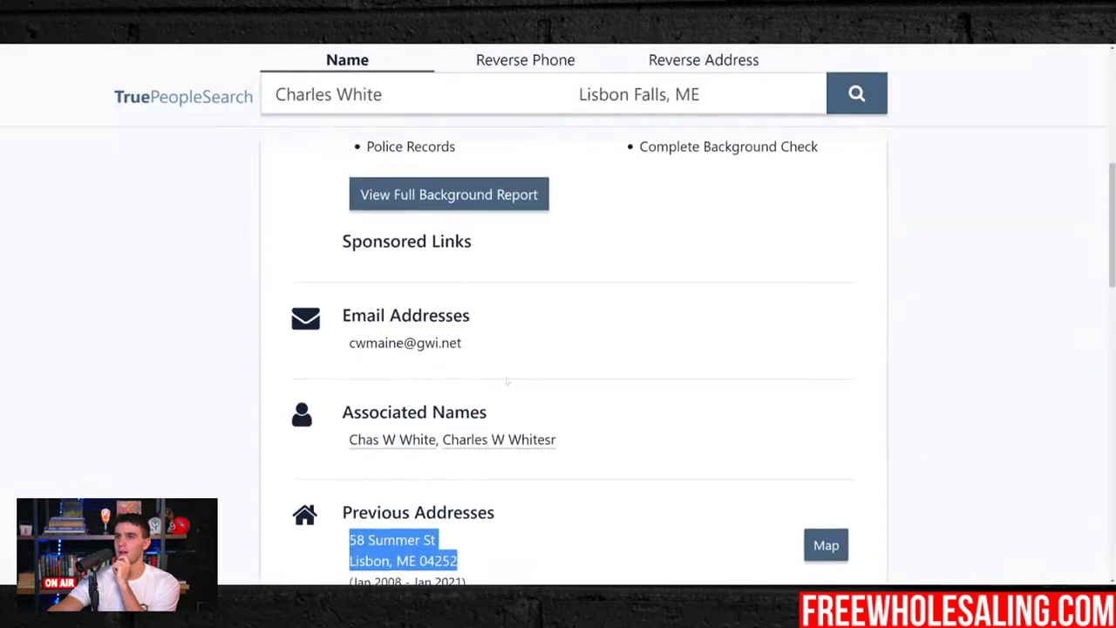
scroll(501, 381, up, 3)
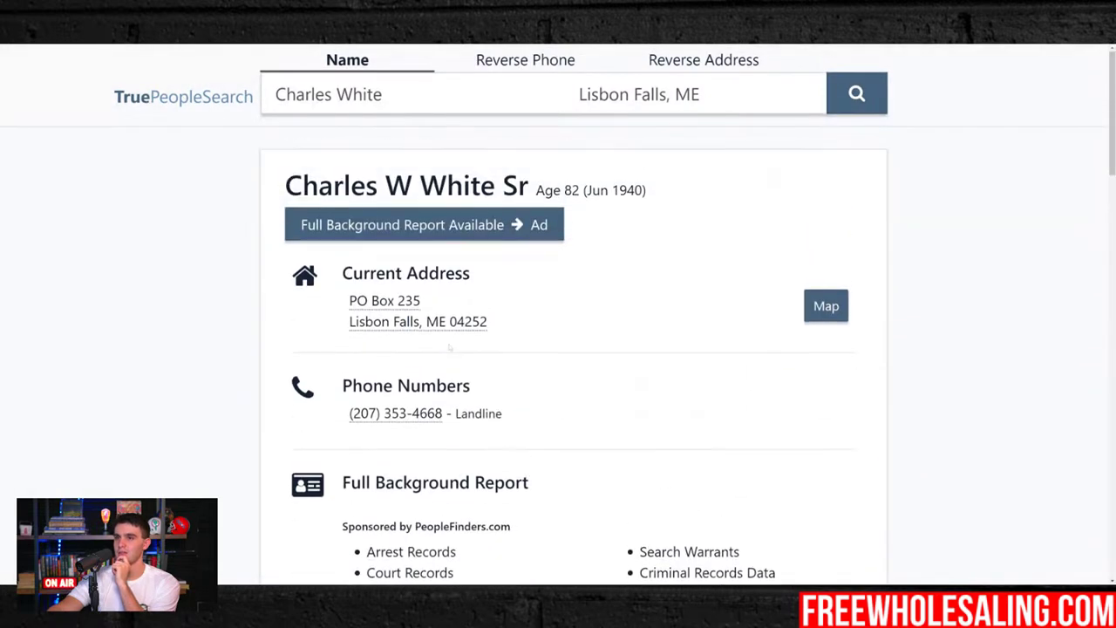
scroll(425, 309, down, 5)
scroll(426, 310, down, 4)
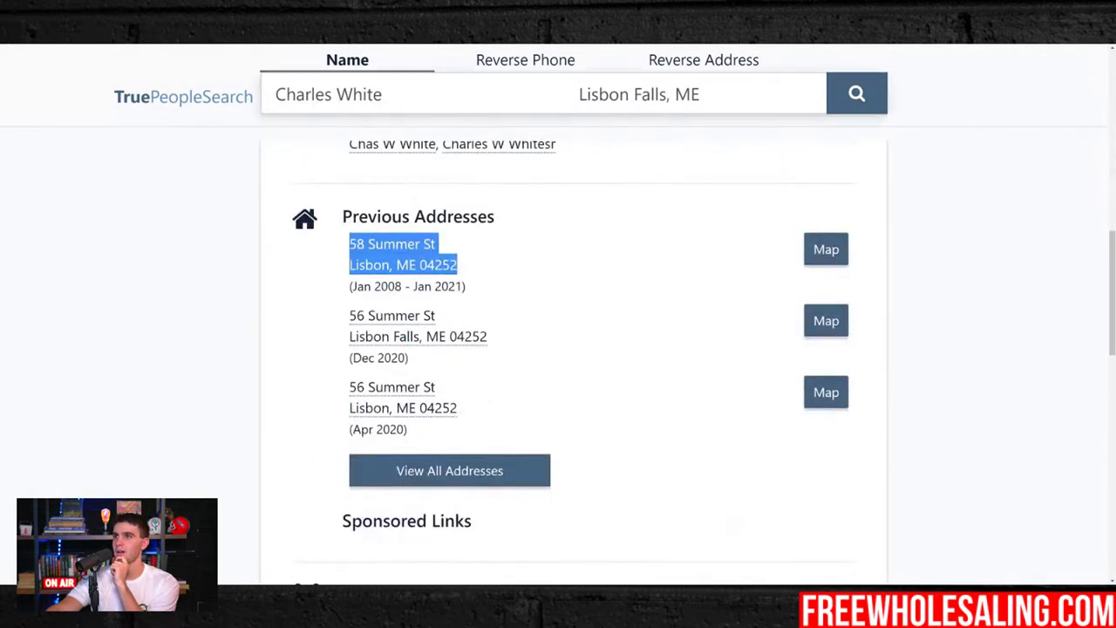
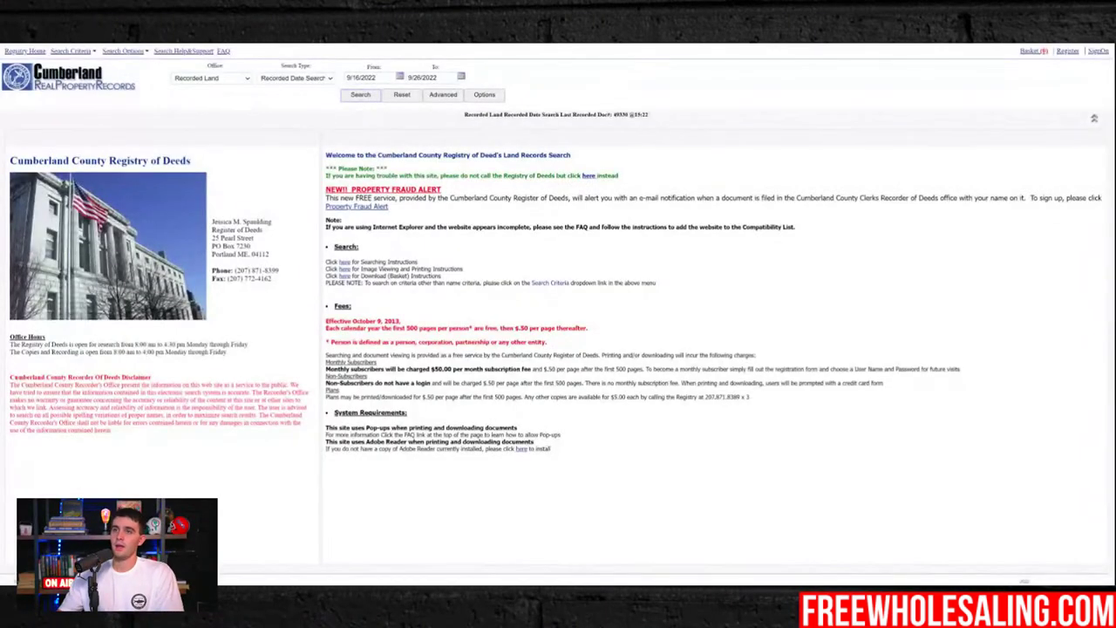
Run an advanced search limited to PROBATE, returning 24 filings from 9/16/2022 to 9/26/2022
click(443, 96)
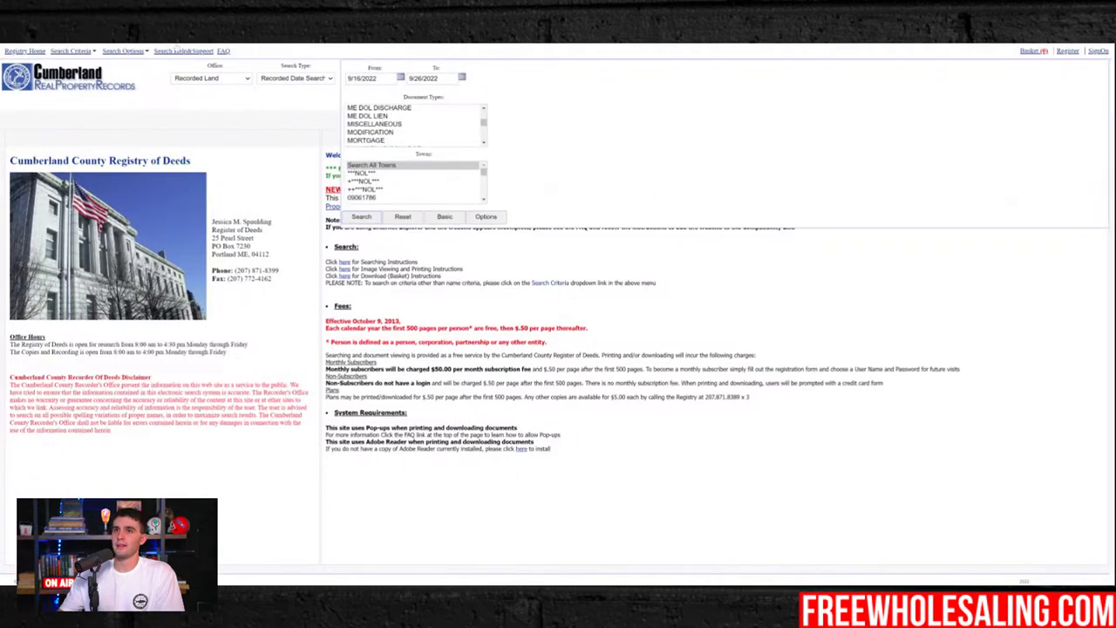
scroll(436, 133, down, 5)
scroll(436, 134, down, 3)
scroll(410, 126, up, 4)
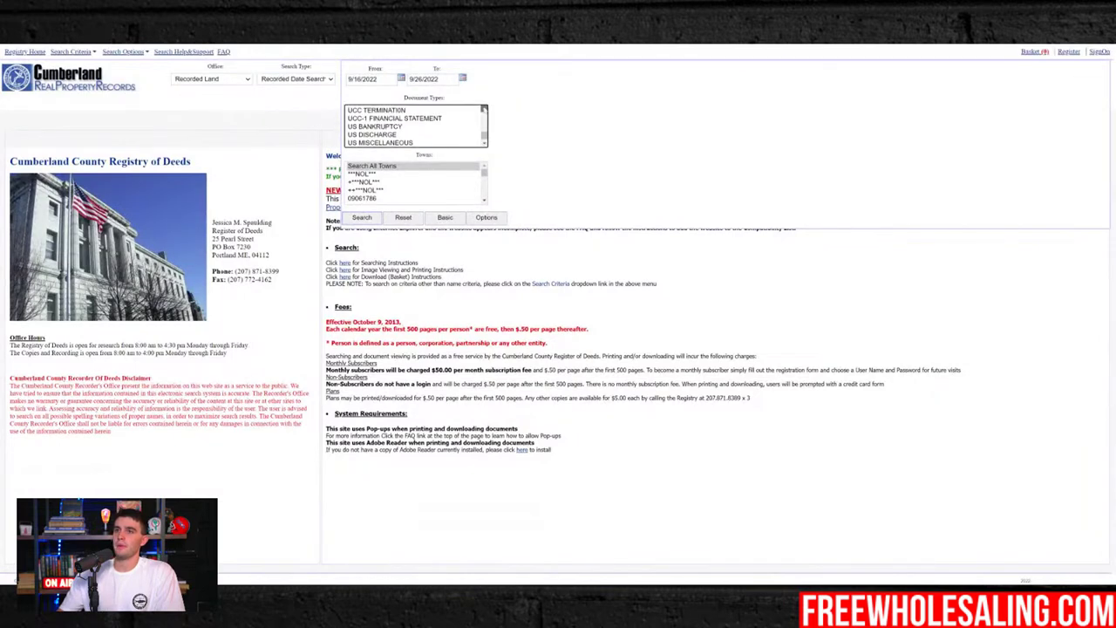
click(362, 131)
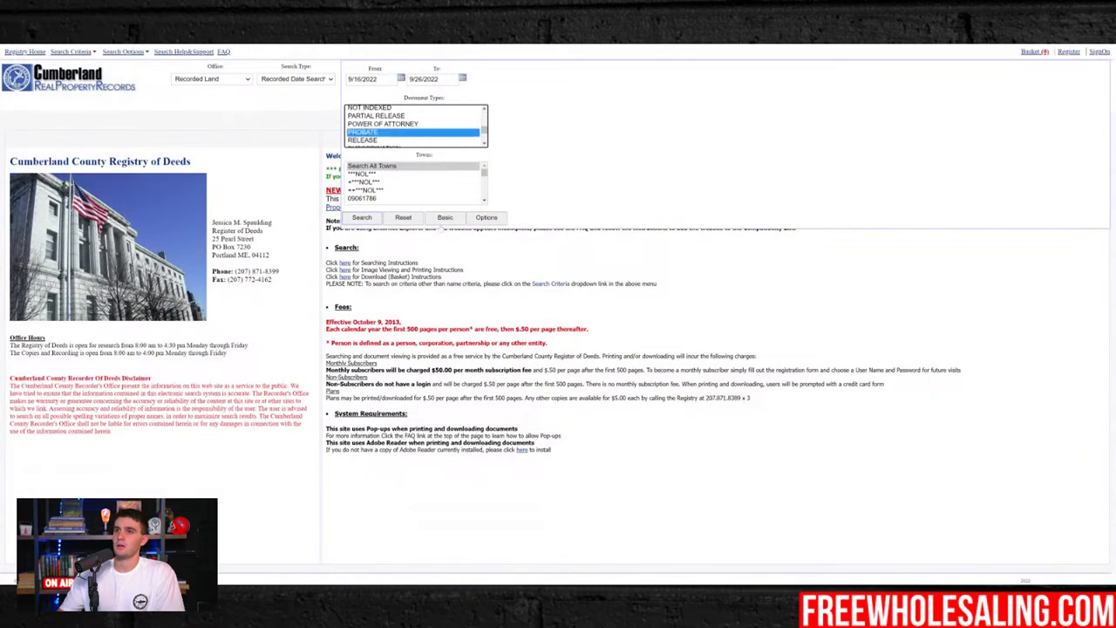
click(358, 217)
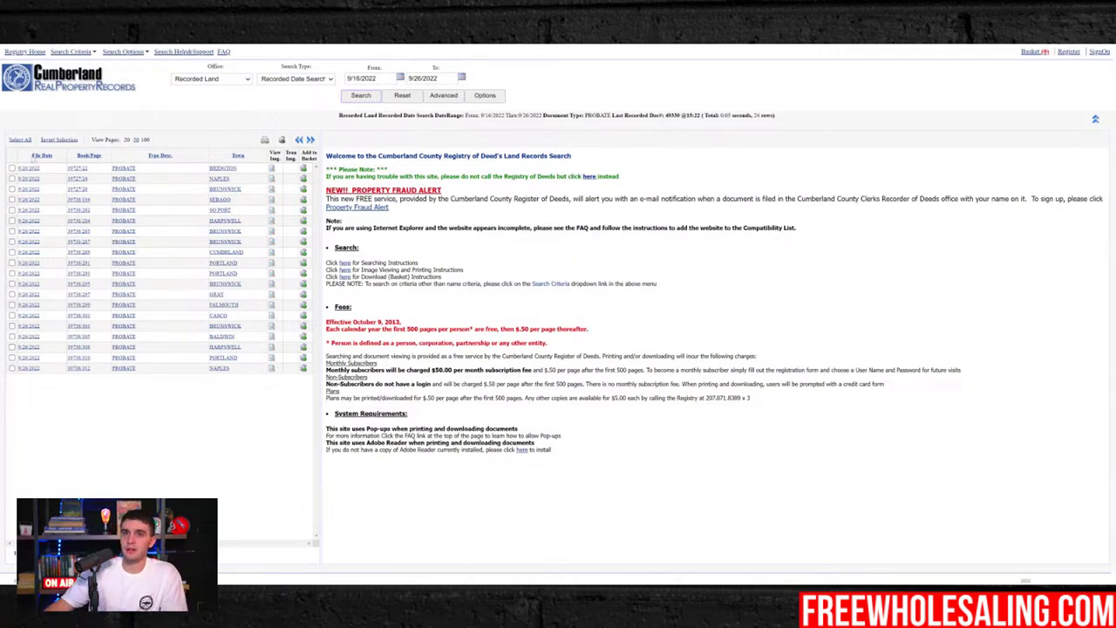
Sort probate results by file date and open Cumberland filing 39738/289's image and details
click(40, 156)
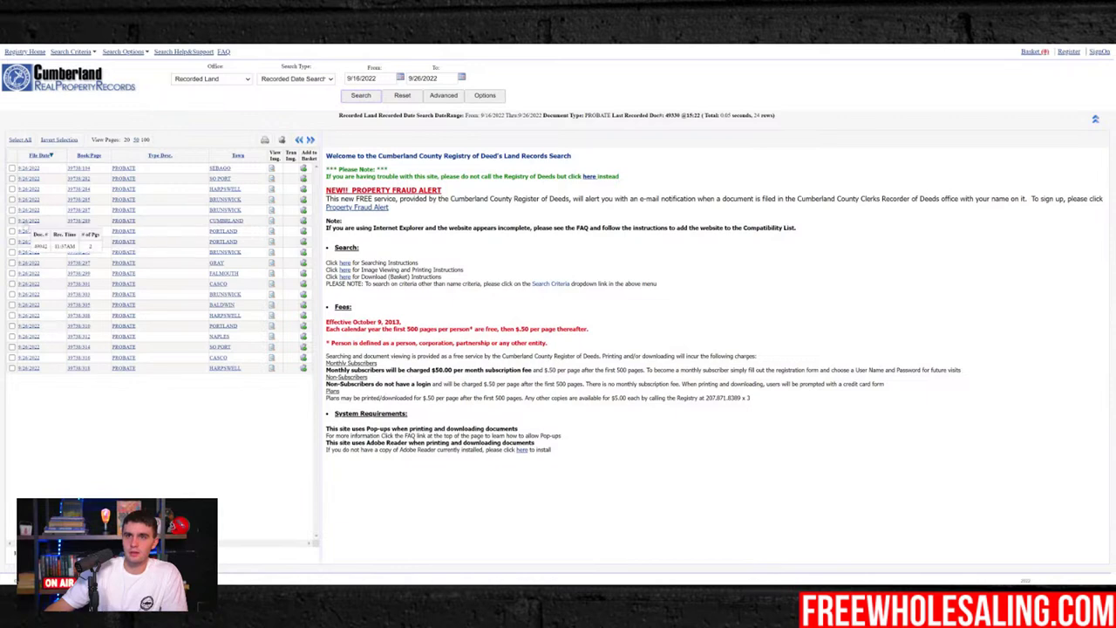
click(31, 221)
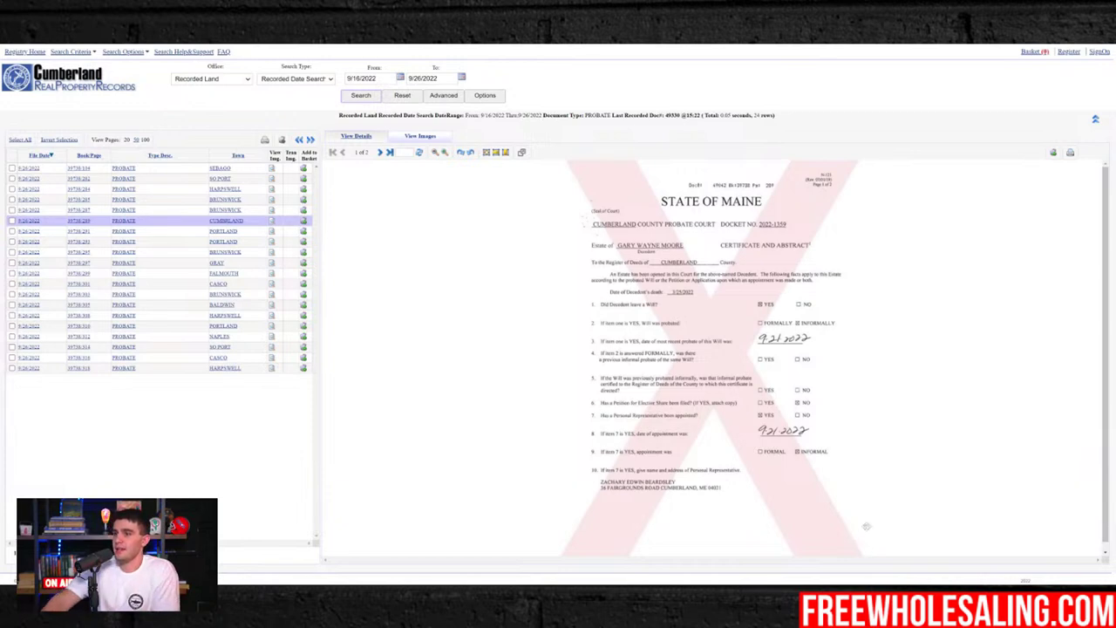
scroll(720, 407, down, 1)
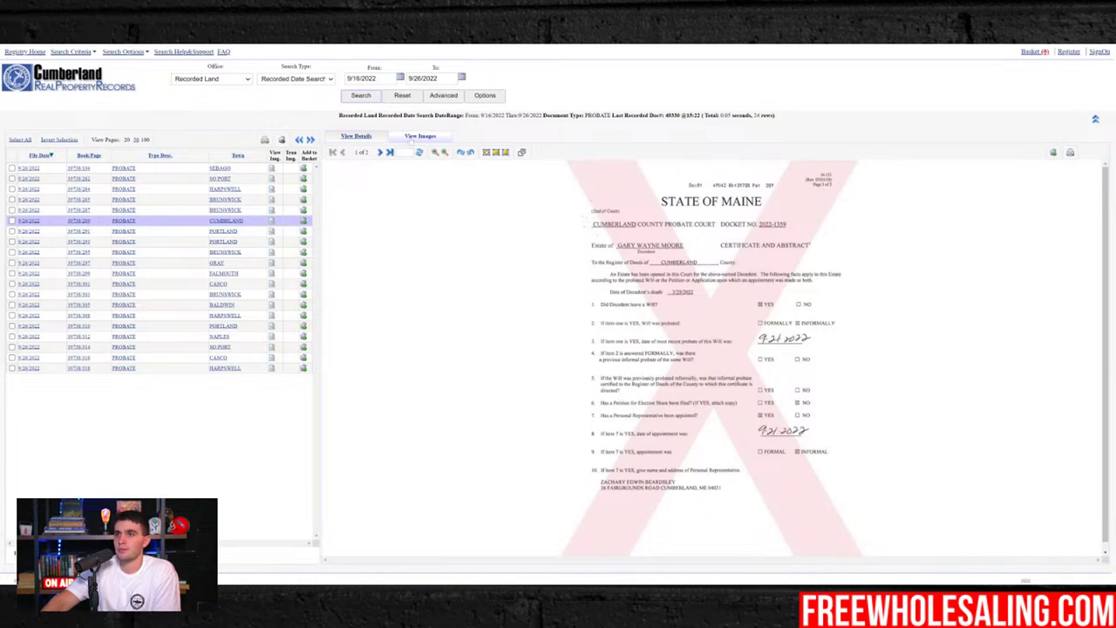
click(364, 137)
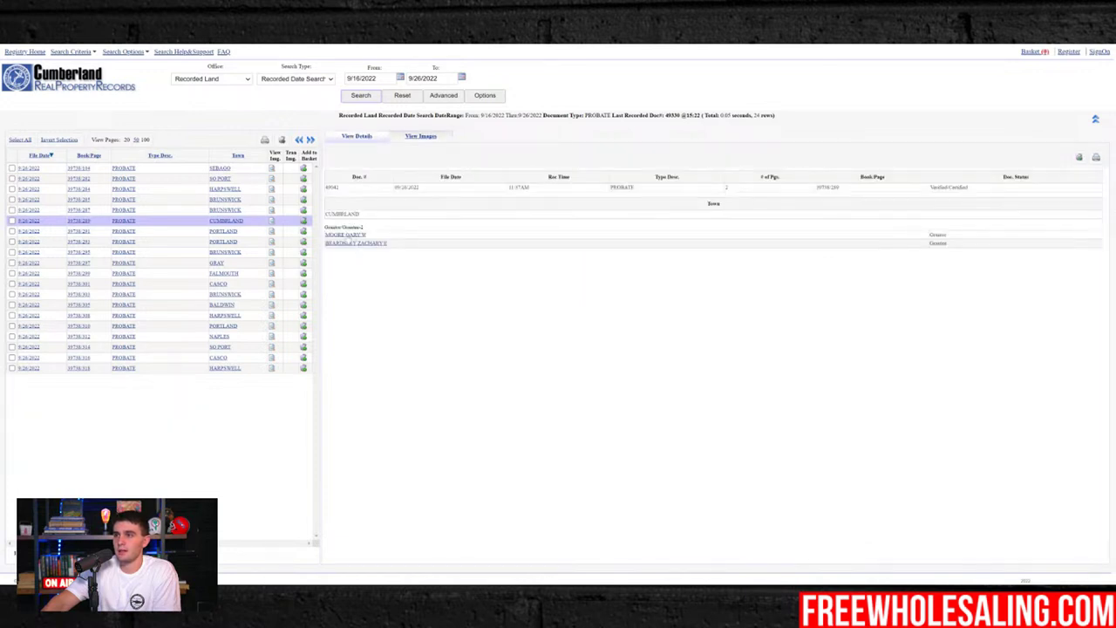
Name-search the deceased grantor, sort newest first, and open the 7/20/2020 deed (38951/149)
click(346, 235)
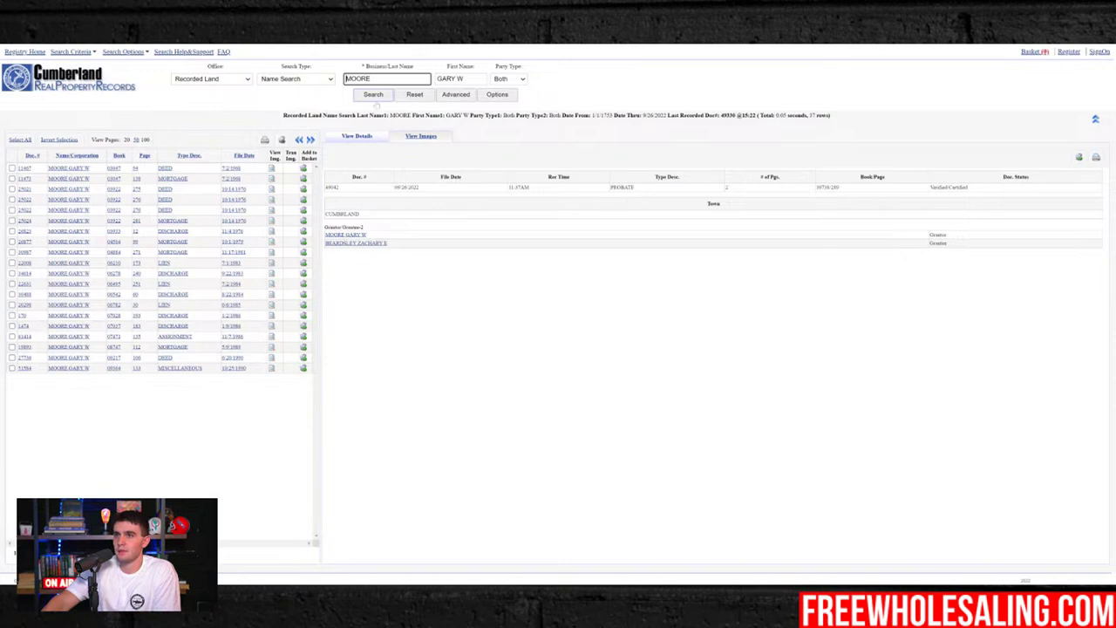
click(374, 95)
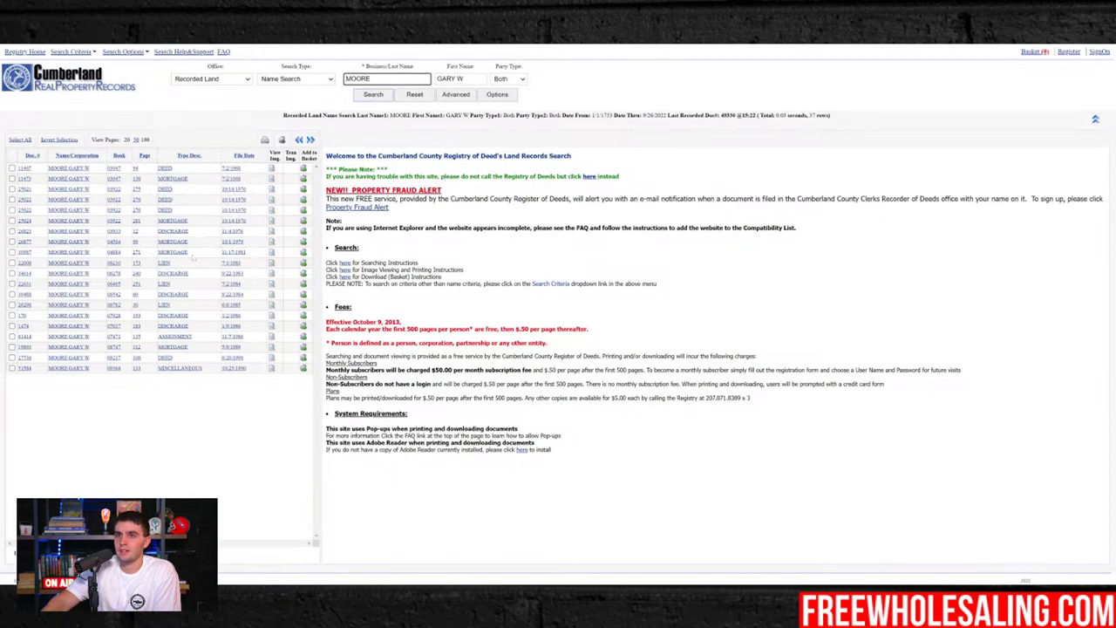
click(243, 155)
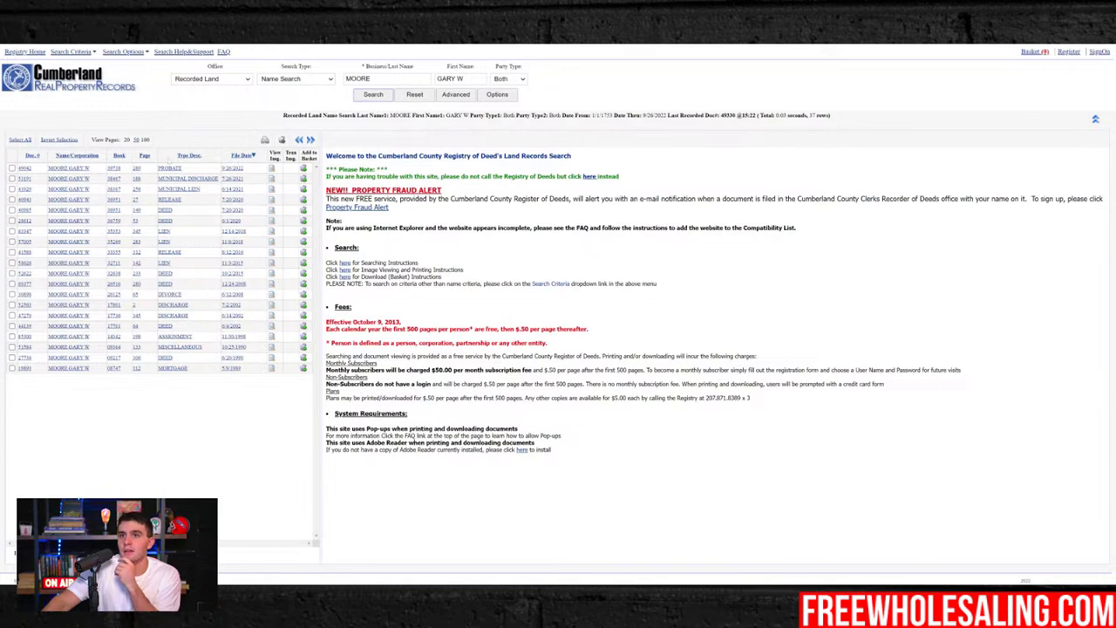
mouse_move(202, 194)
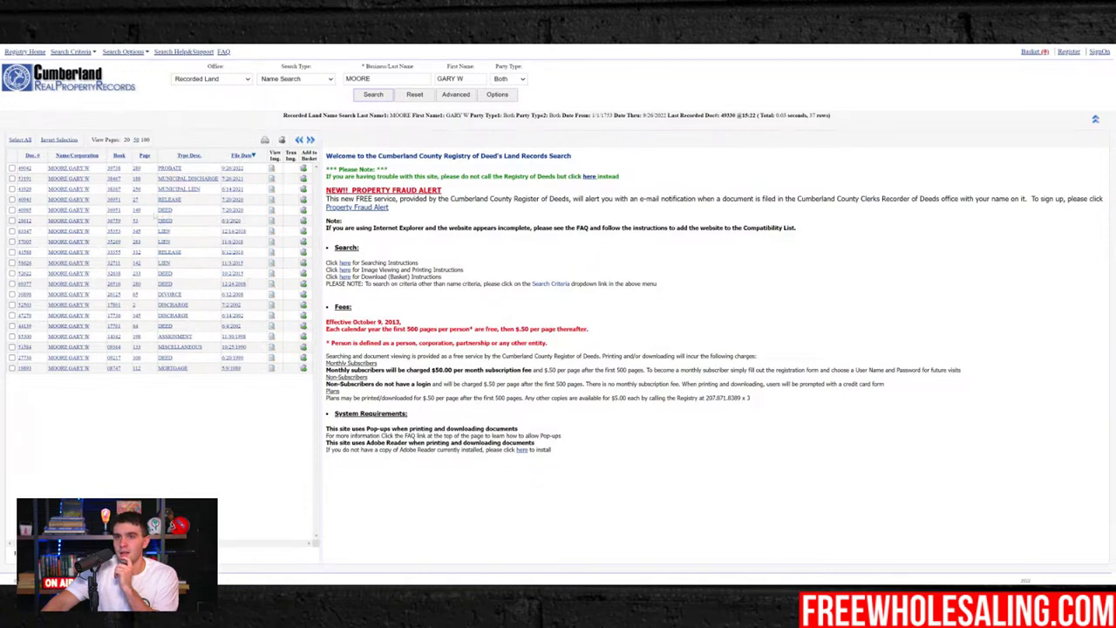
click(272, 210)
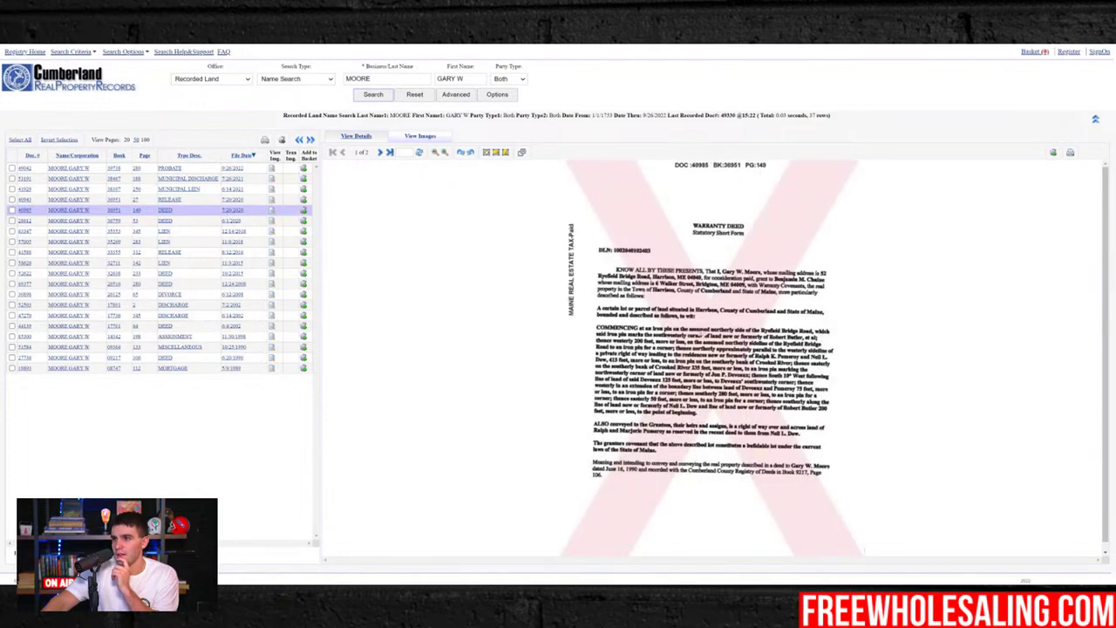
Enlarge and read the deed, then open the next warranty deed, book 36759, page 53
scroll(663, 301, down, 1)
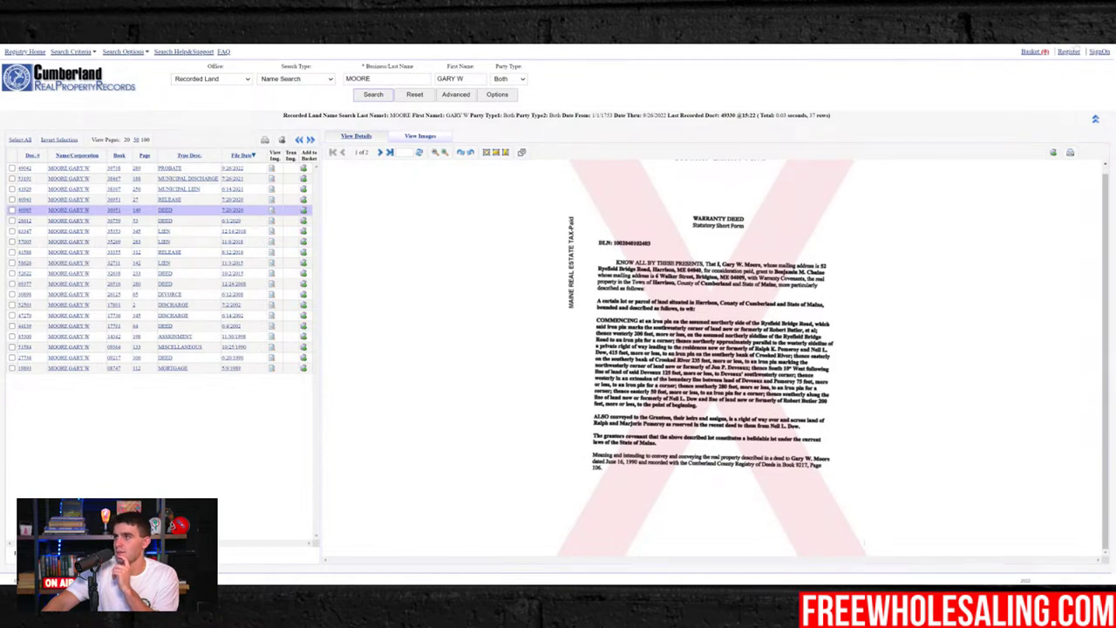
click(745, 296)
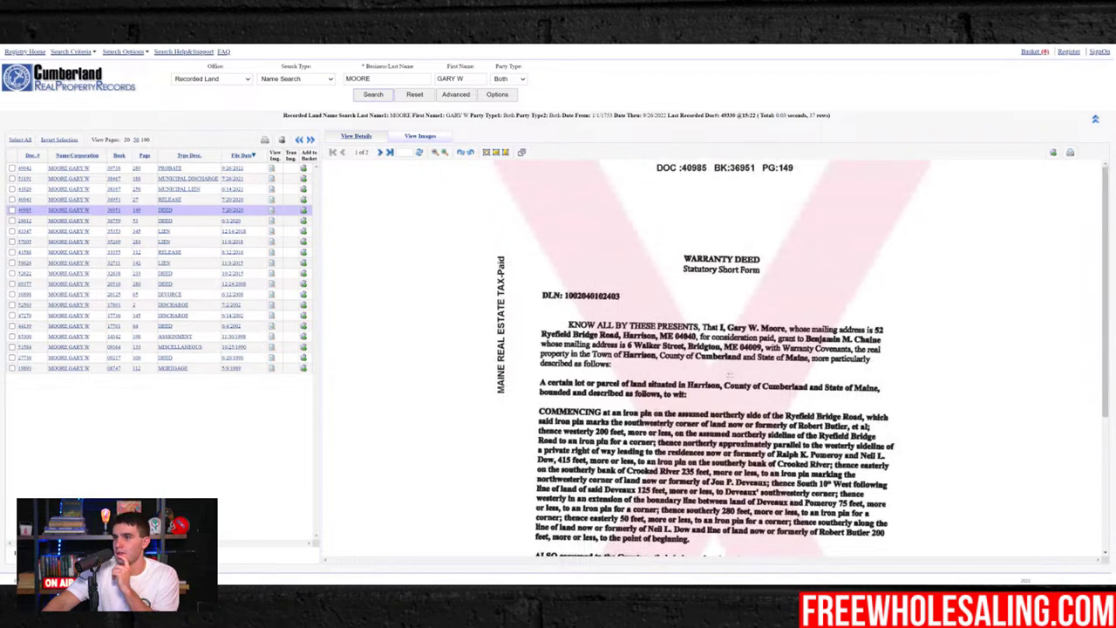
scroll(601, 406, down, 3)
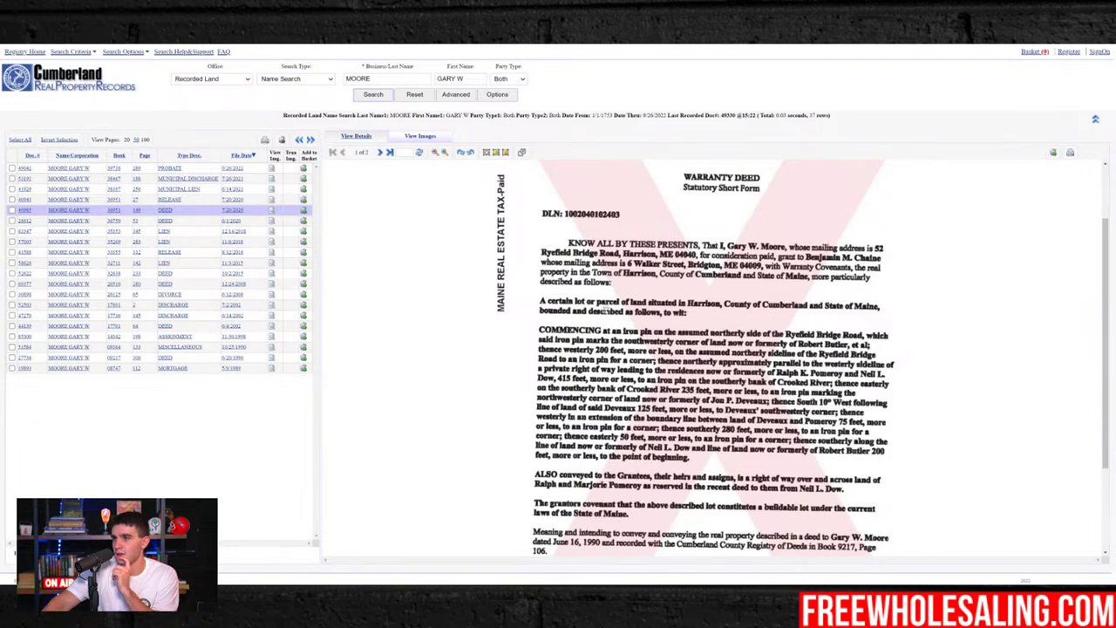
scroll(714, 334, down, 2)
scroll(711, 349, up, 1)
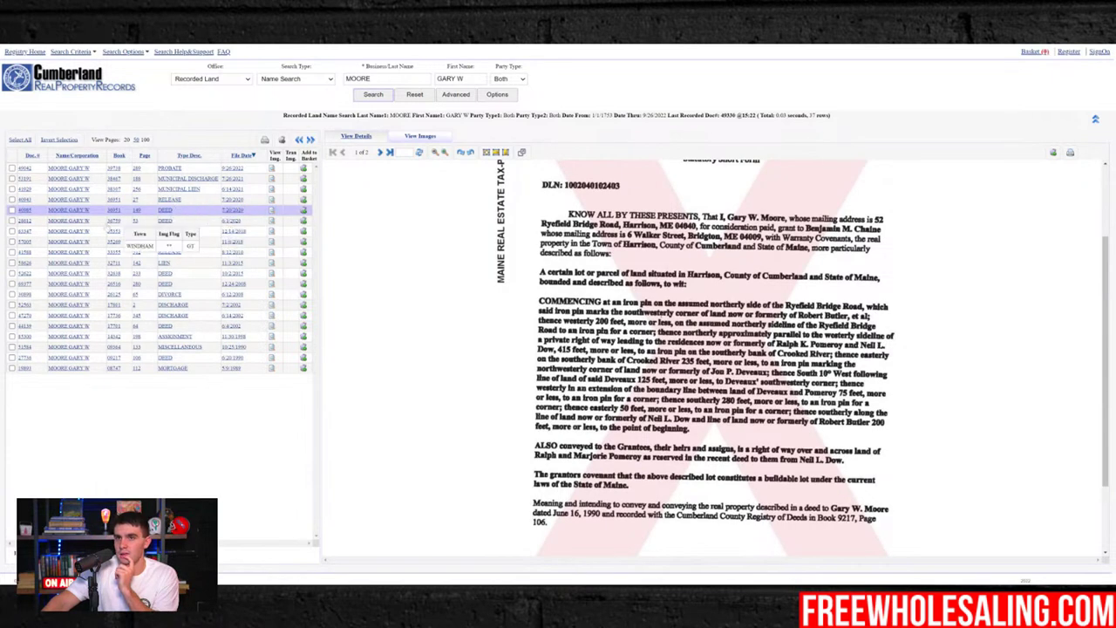
click(272, 219)
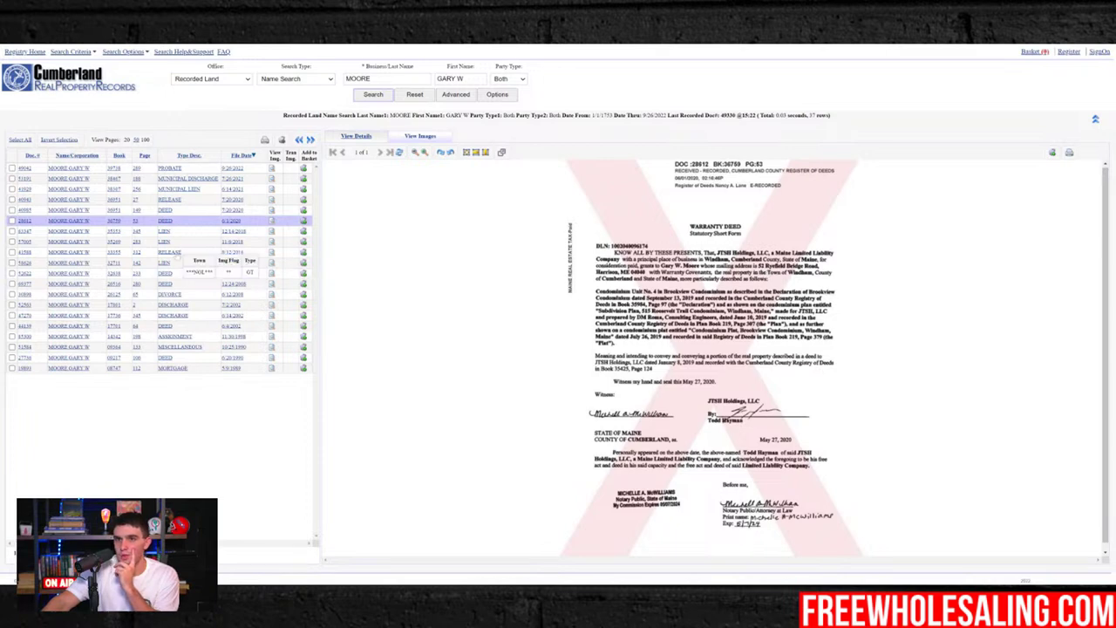
Compare the probate certificate with the enlarged 2020 tax lien certificate, then reset the search
click(76, 188)
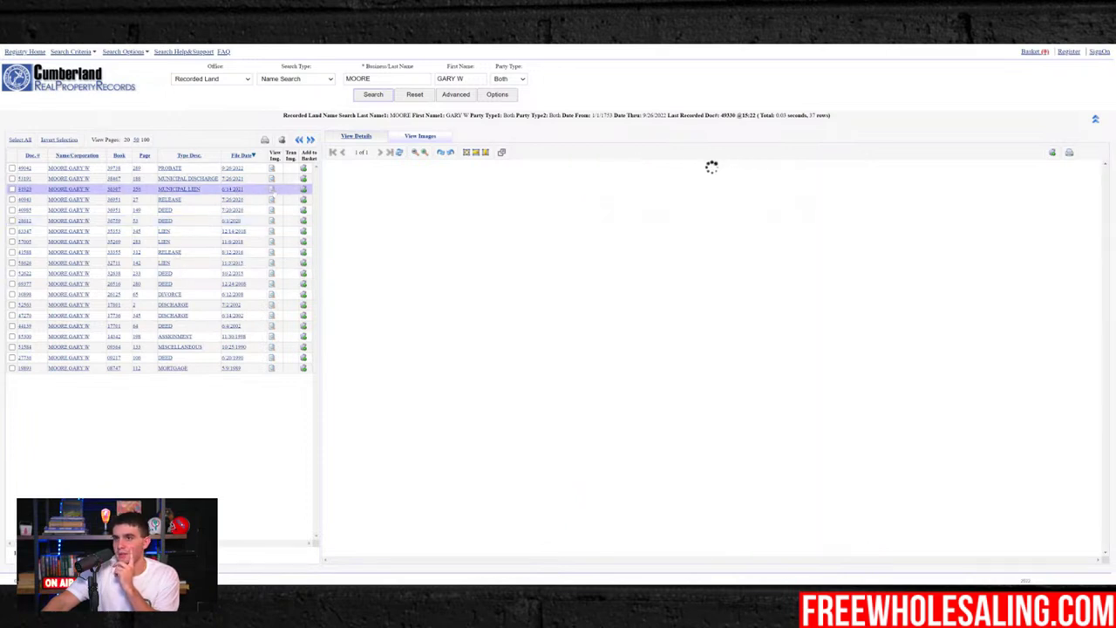
scroll(771, 306, down, 1)
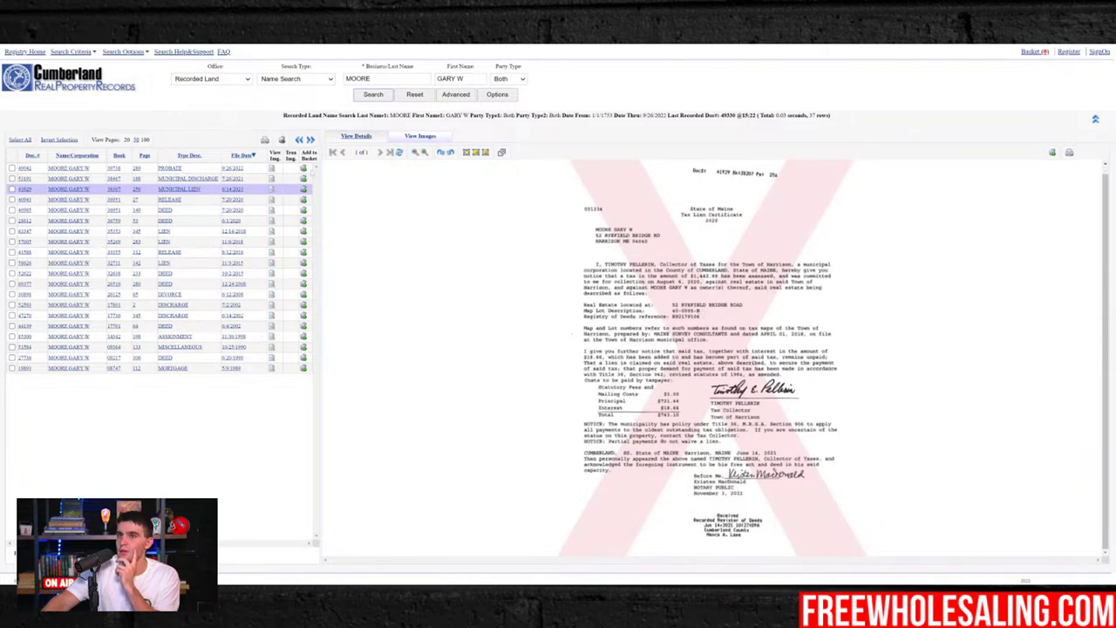
click(271, 168)
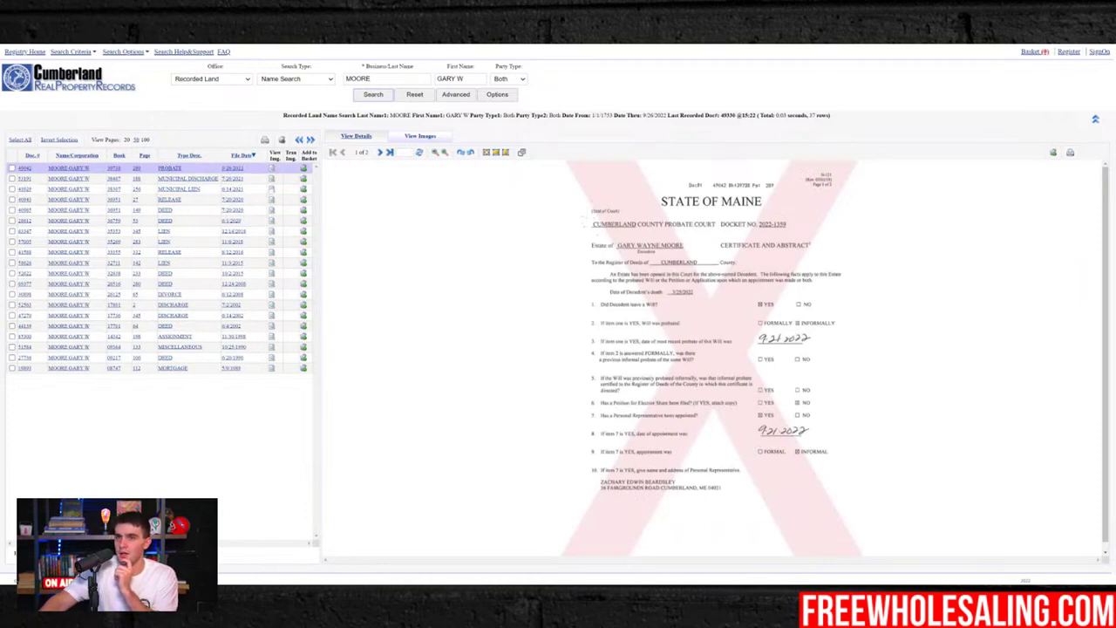
click(271, 189)
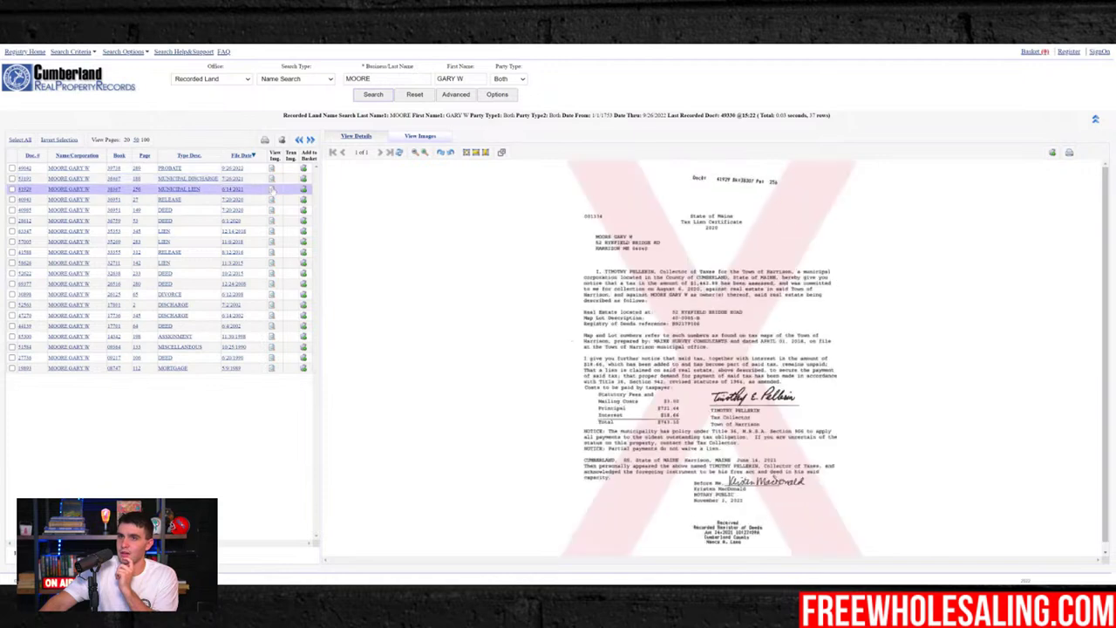
scroll(790, 319, down, 1)
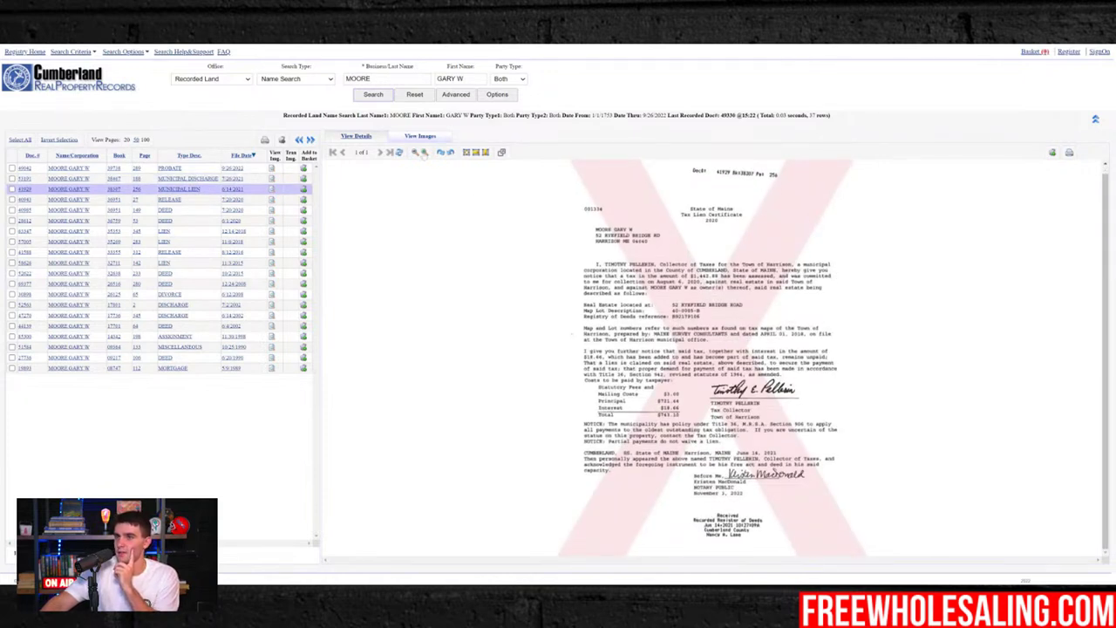
click(422, 152)
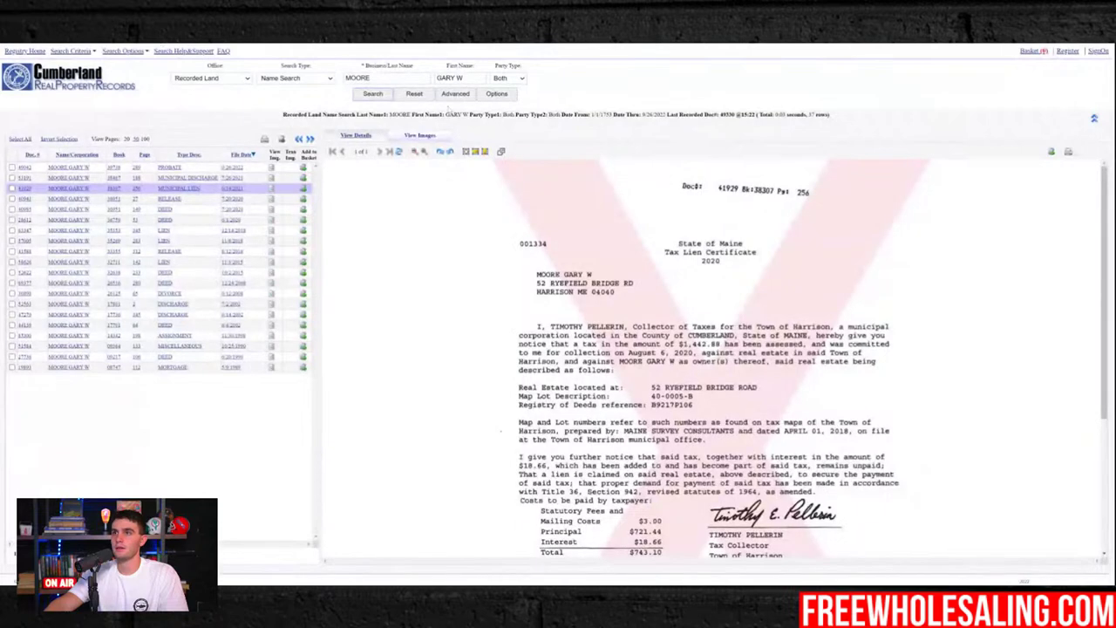
click(414, 96)
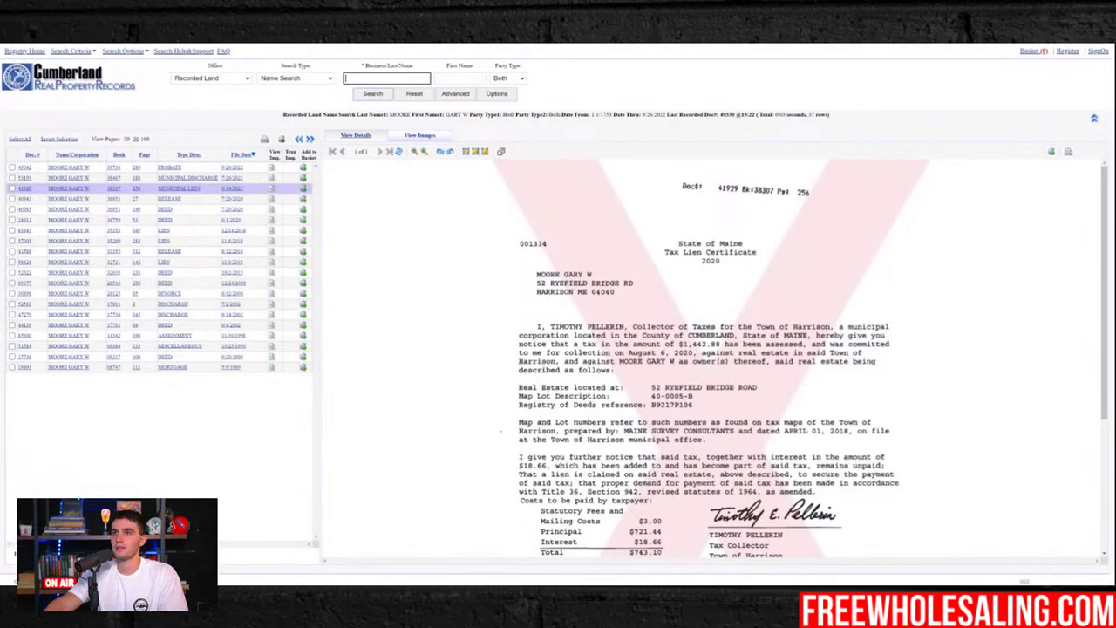
Switch back to Recorded Date Search and rerun the PROBATE-only search, again listing 24 filings
click(324, 78)
click(332, 97)
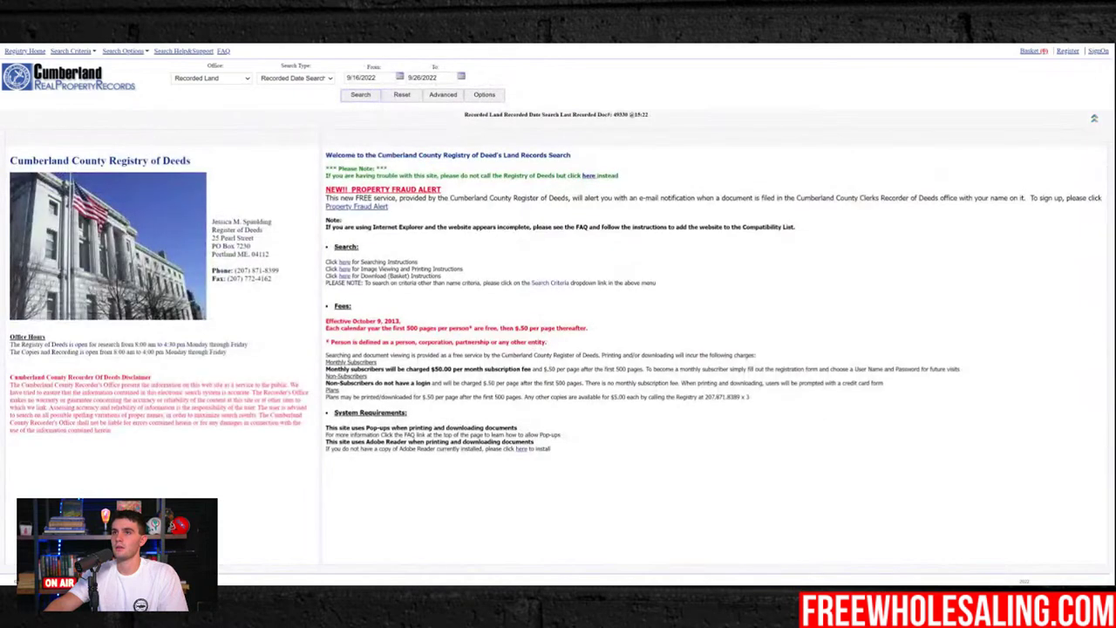
click(449, 96)
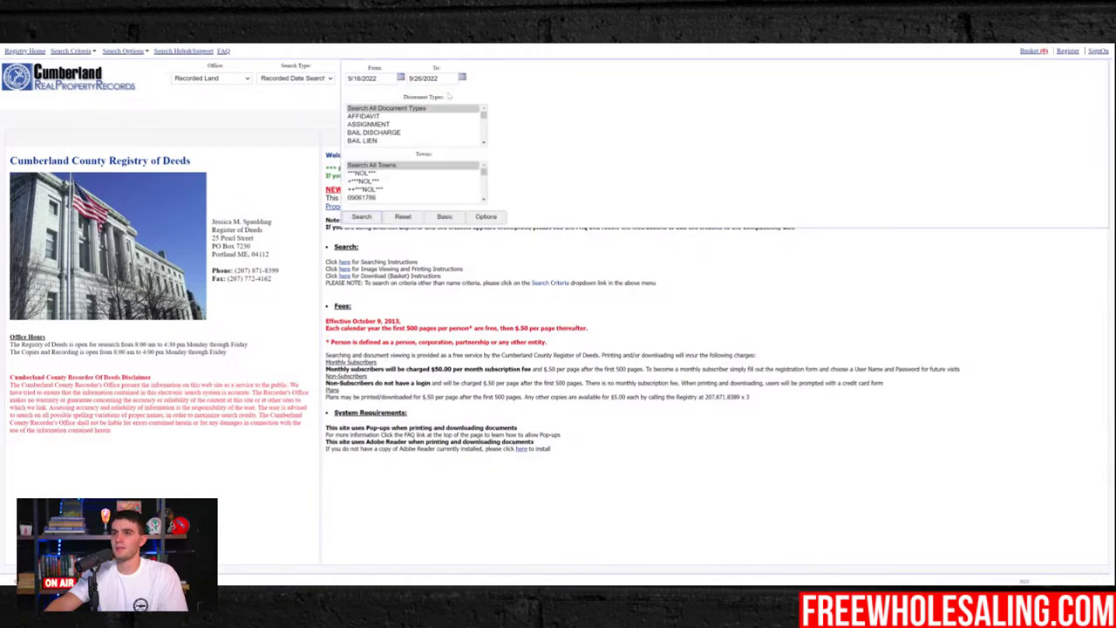
scroll(399, 123, down, 10)
scroll(399, 124, down, 10)
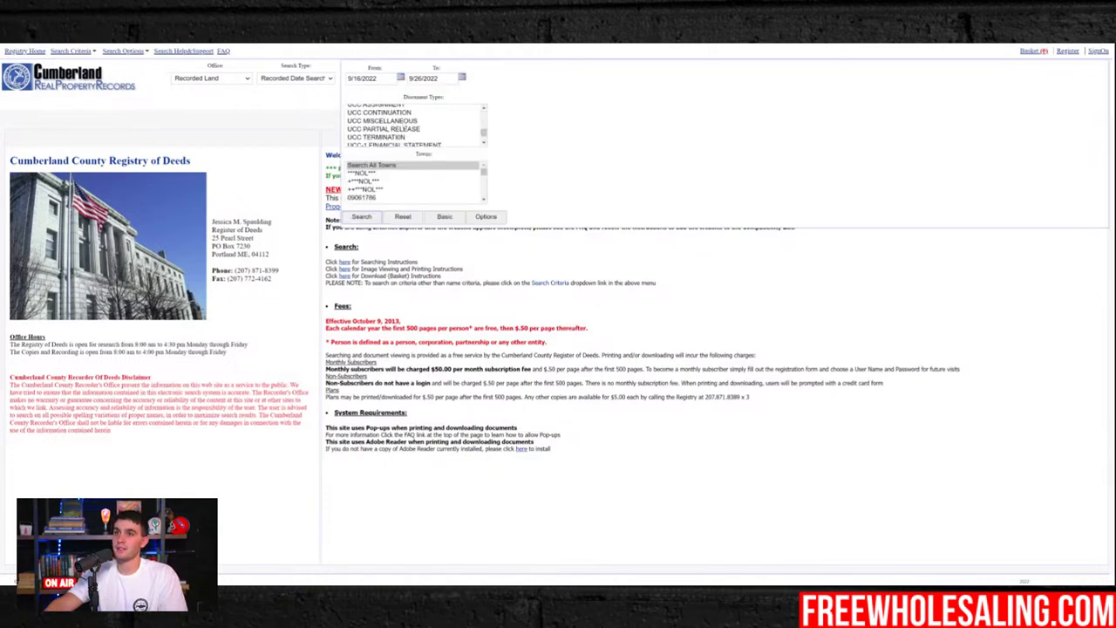
drag(484, 132, 484, 128)
click(377, 122)
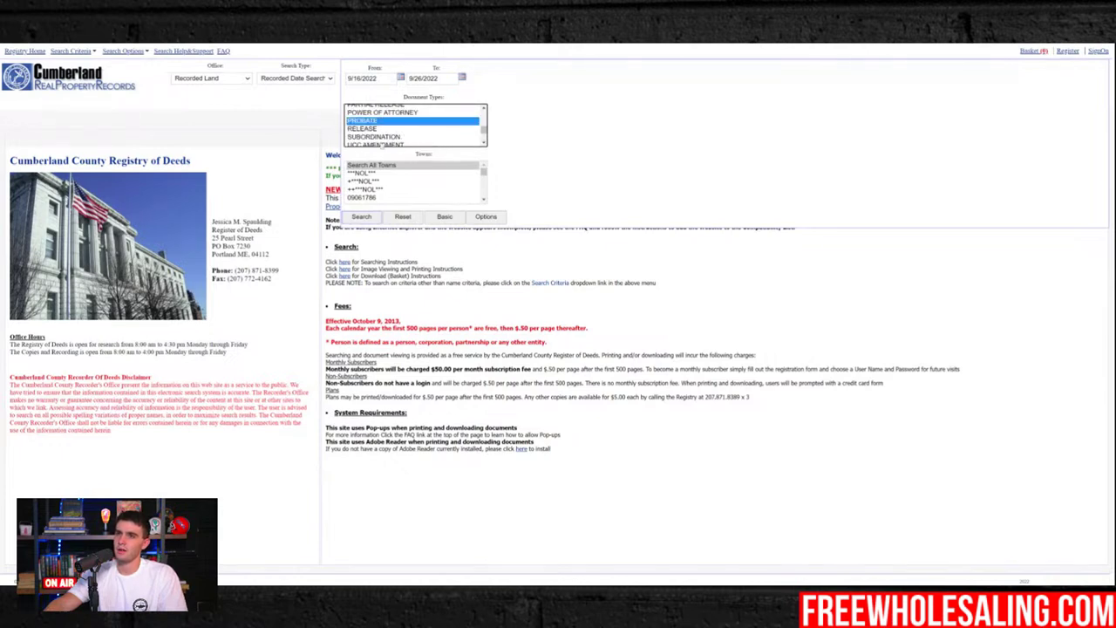
click(361, 216)
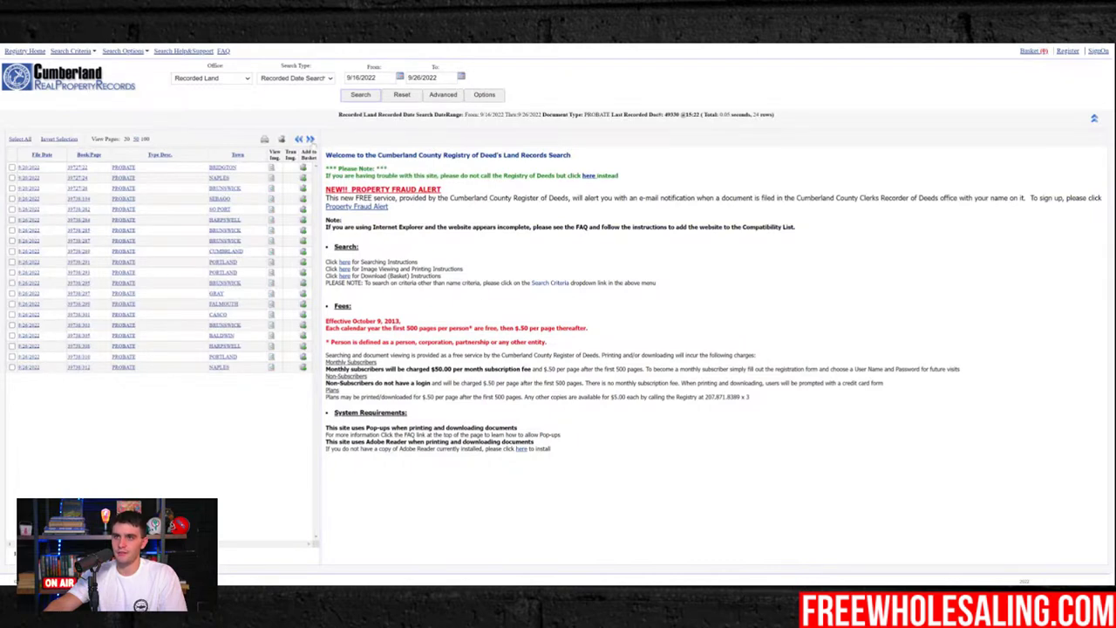
Review SO PORT probate filing 39738/282's certificate and parties, then name-search its first grantor
click(310, 138)
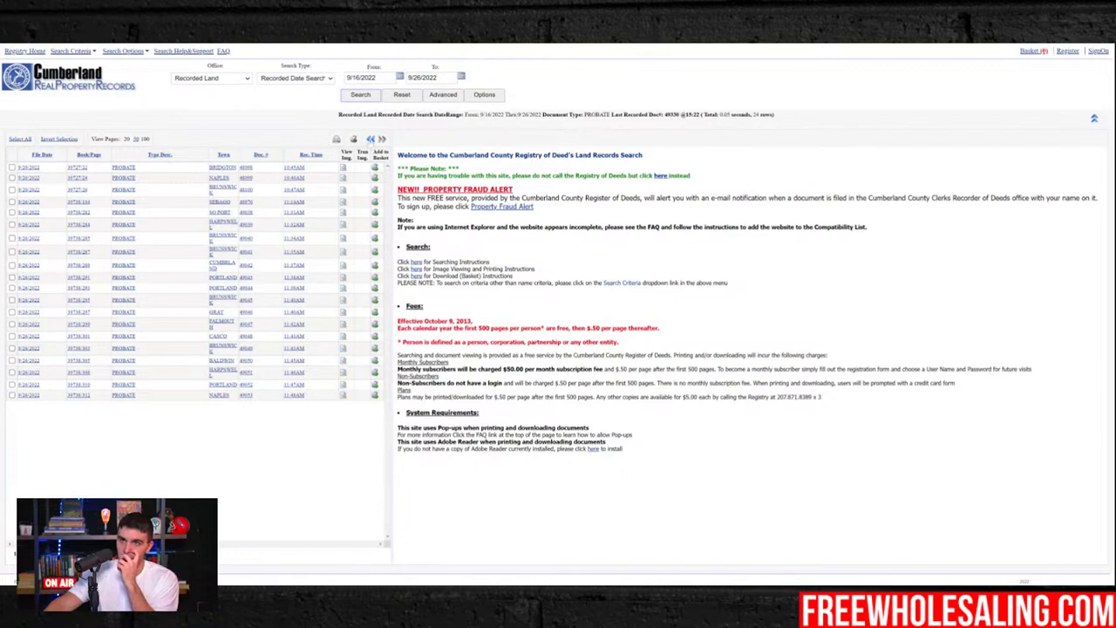
click(370, 138)
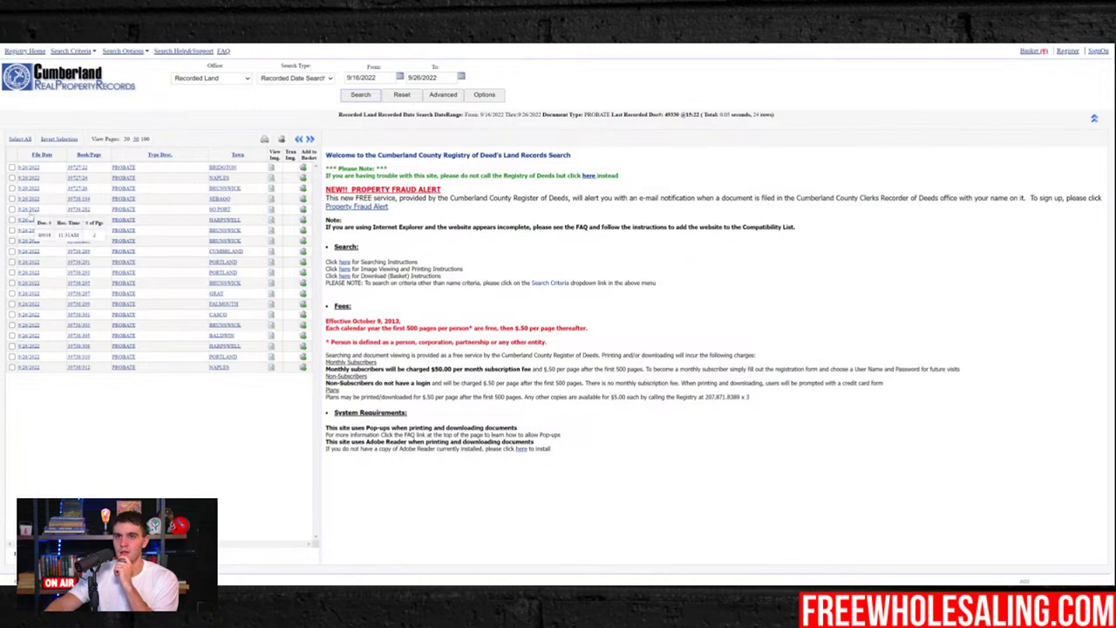
click(29, 211)
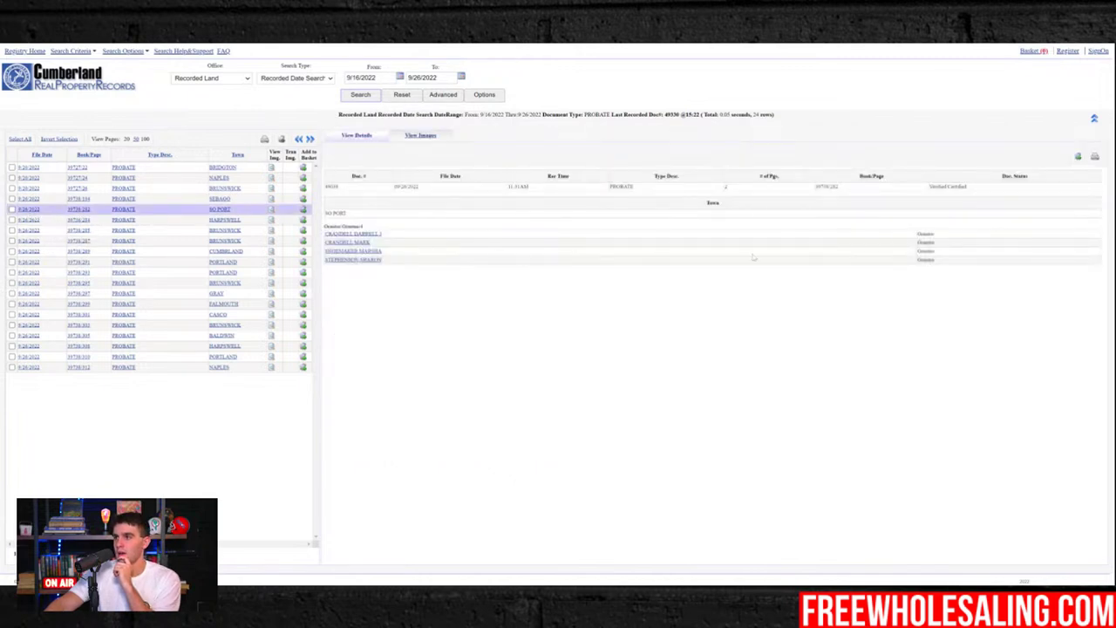
click(272, 211)
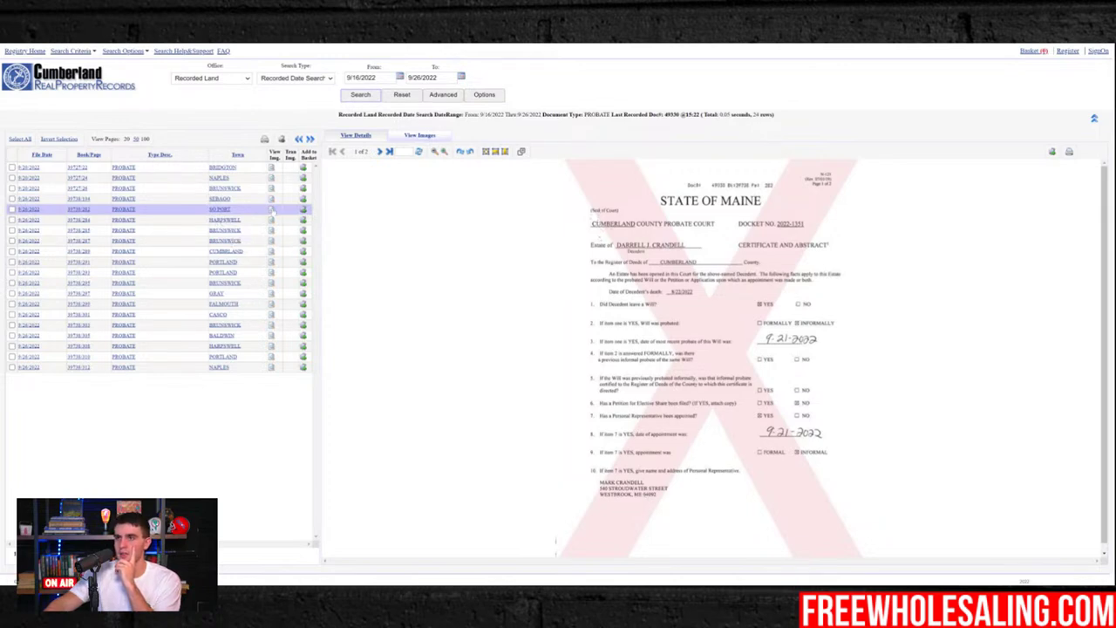
click(356, 138)
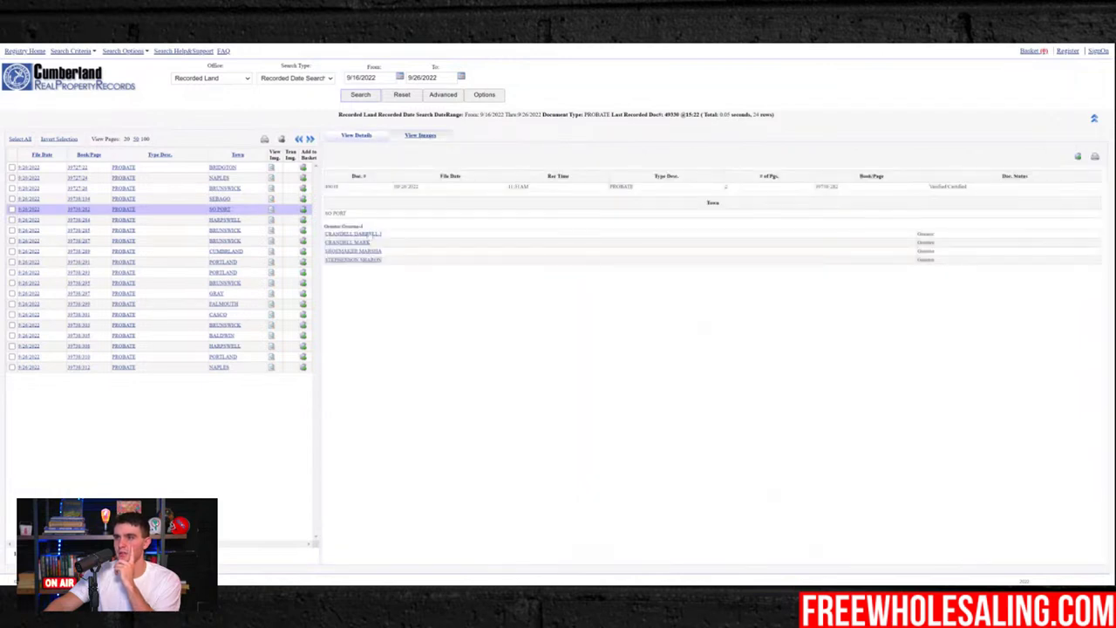
click(376, 234)
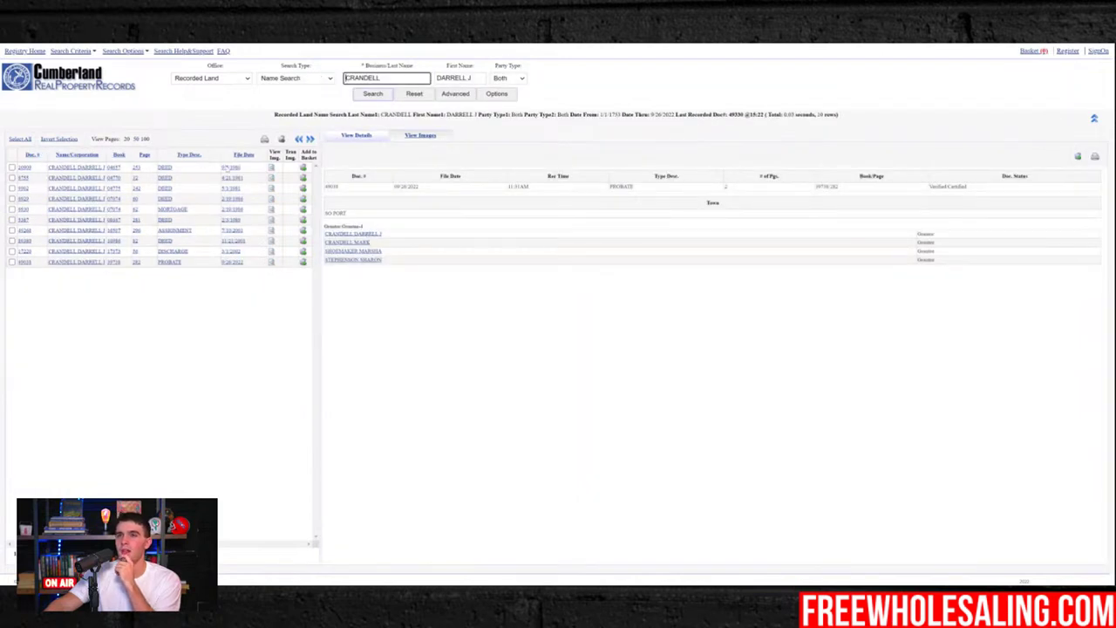
View the grantor's 2001 warranty deed, mortgage discharge and probate certificate images
mouse_move(168, 267)
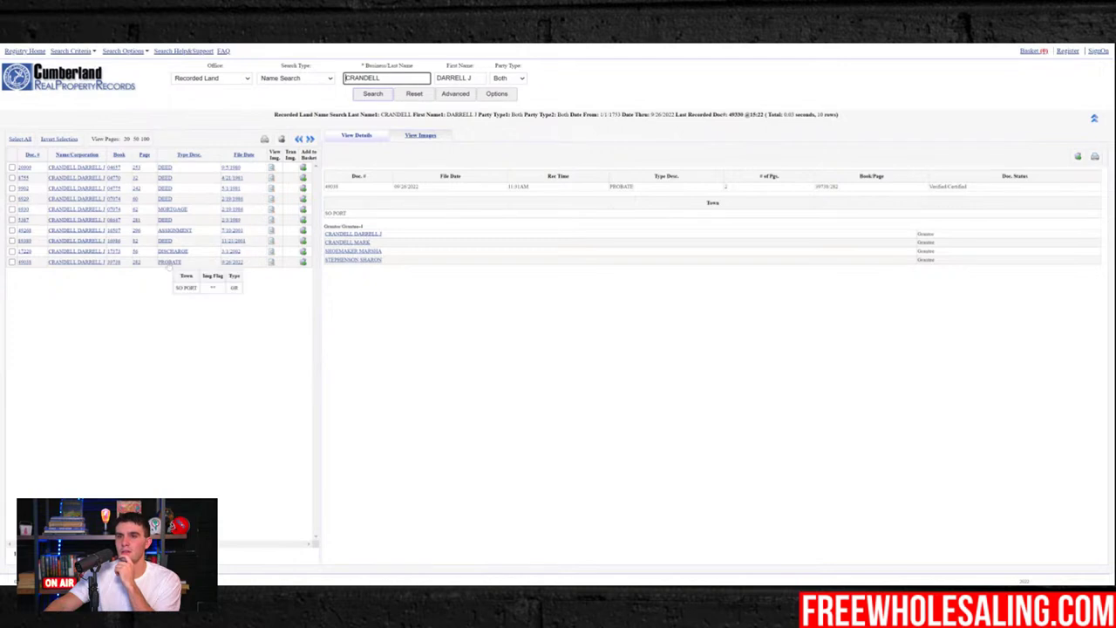
click(272, 240)
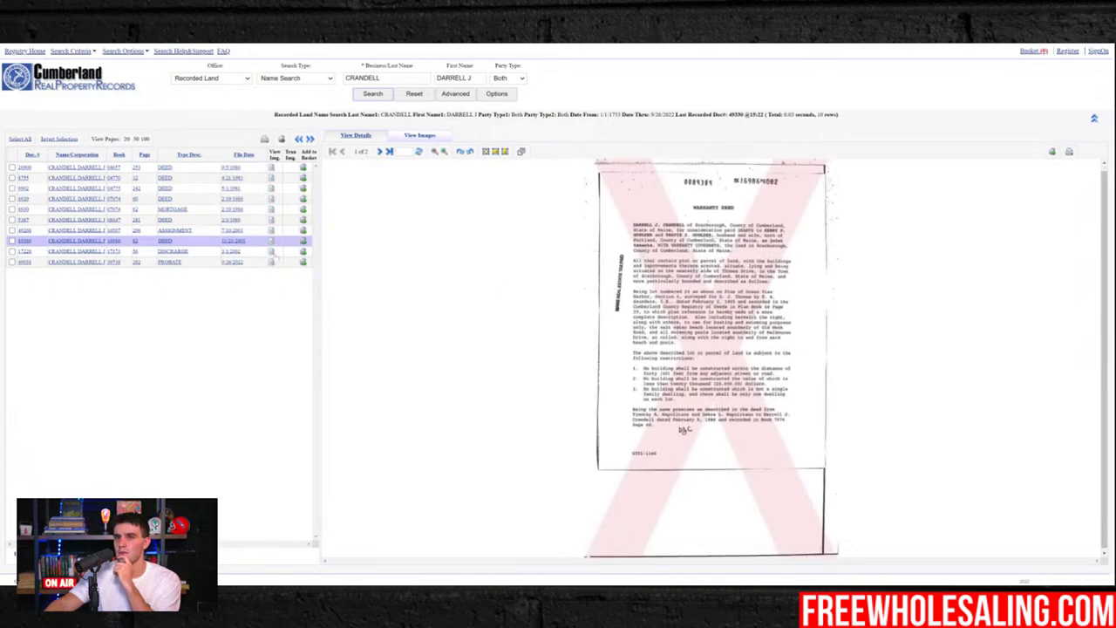
click(272, 252)
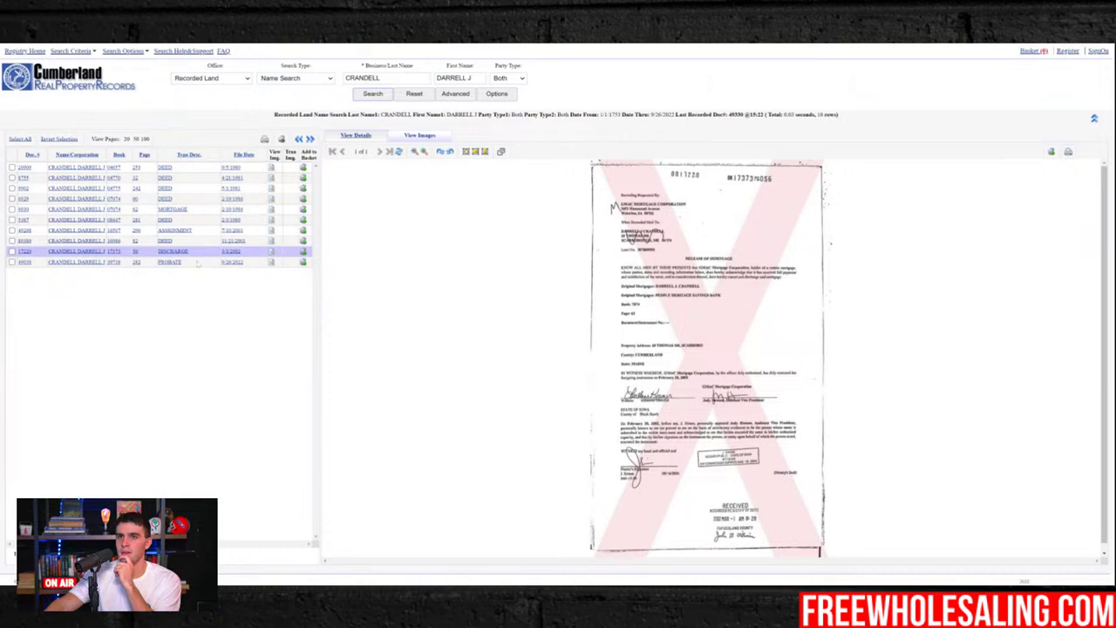
click(272, 263)
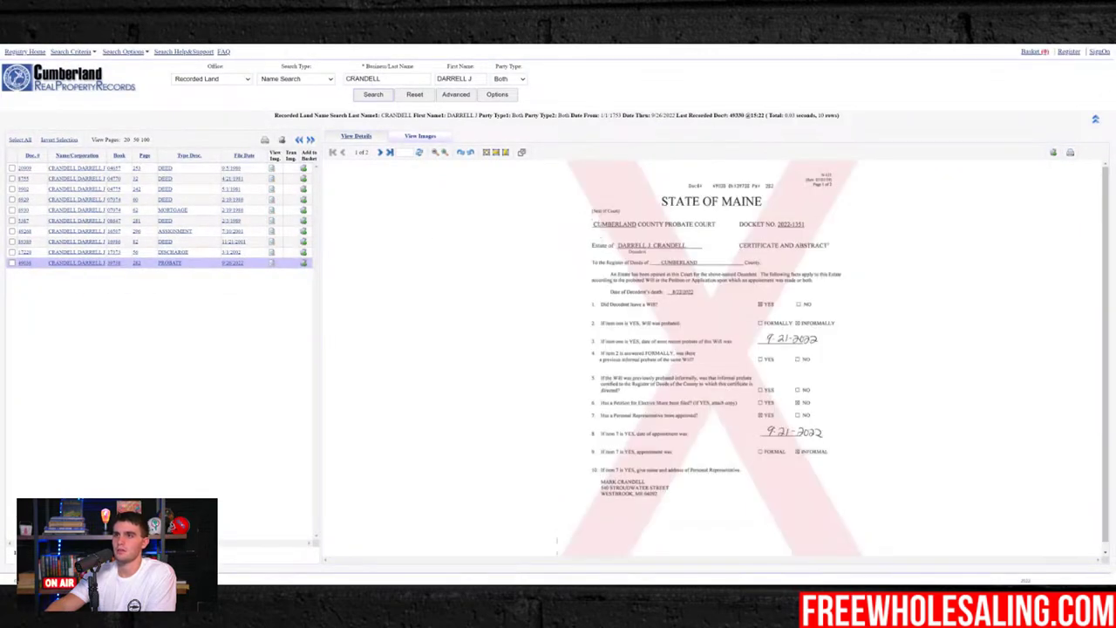
Select the surname in the search summary, reopen the 11/21/2001 deed, and clear the name fields
drag(381, 115, 410, 115)
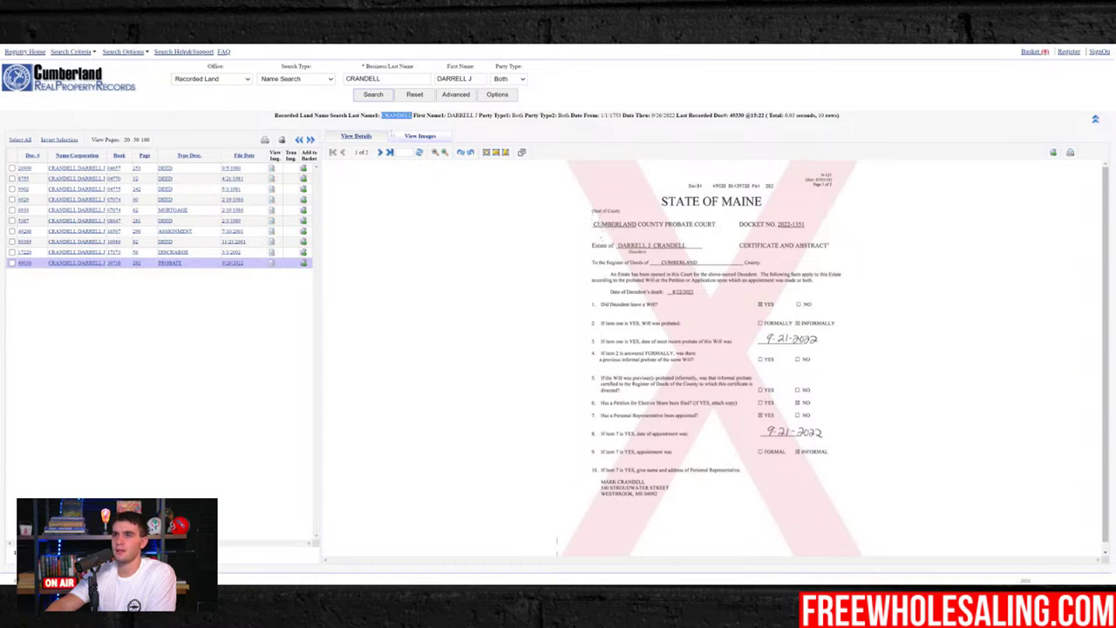
click(452, 50)
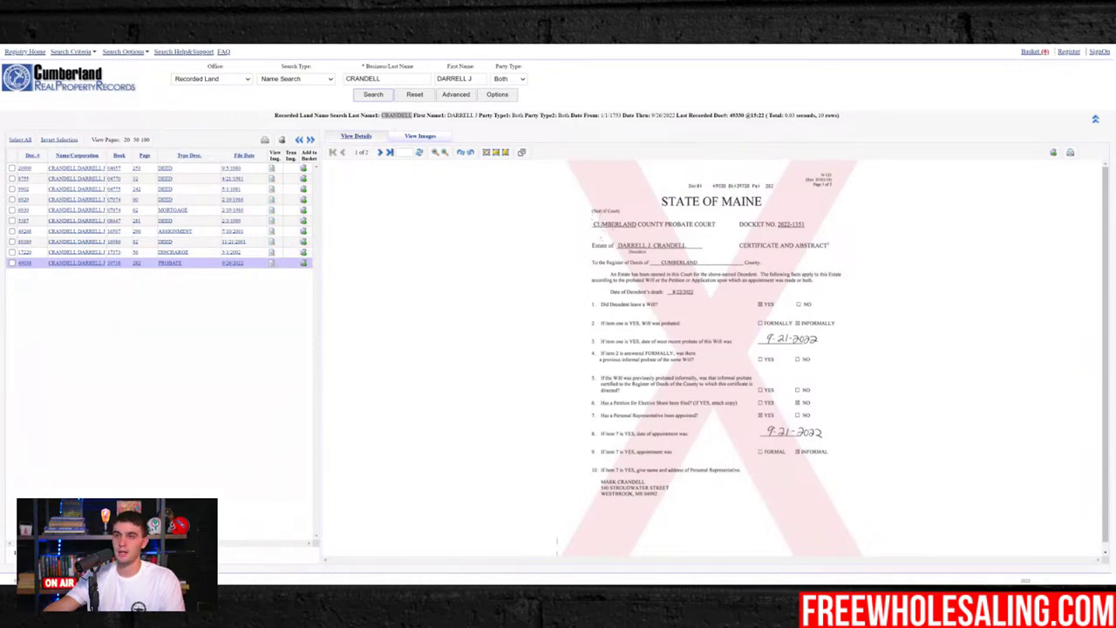
double_click(396, 115)
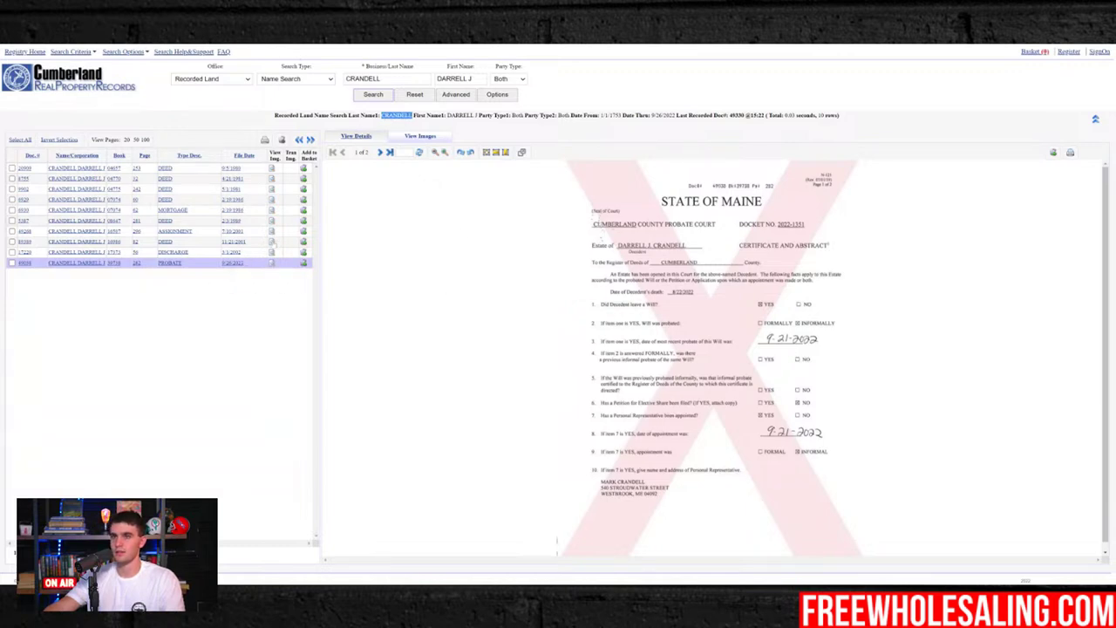
click(273, 242)
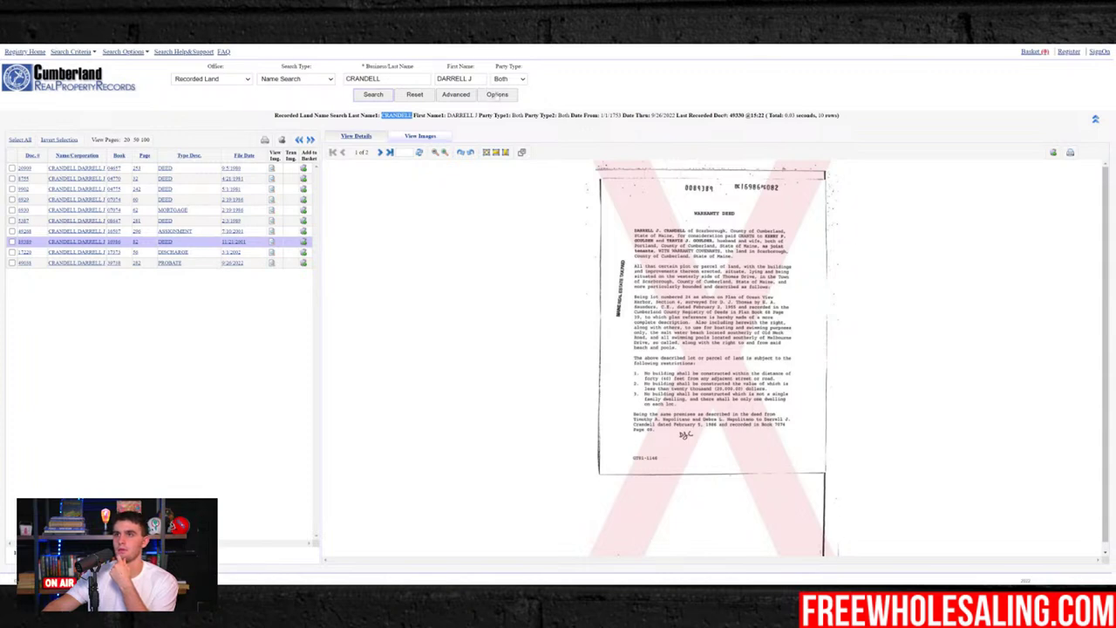
click(414, 94)
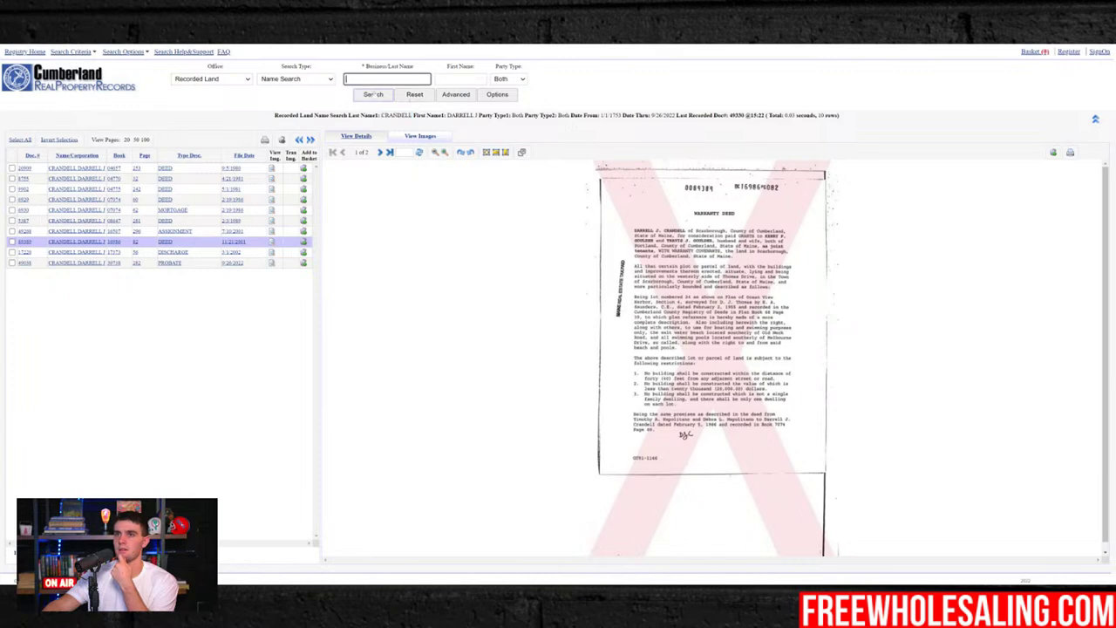
Rerun the PROBATE recorded-date search and open details for the last NAPLES filing, 39738/312
click(291, 78)
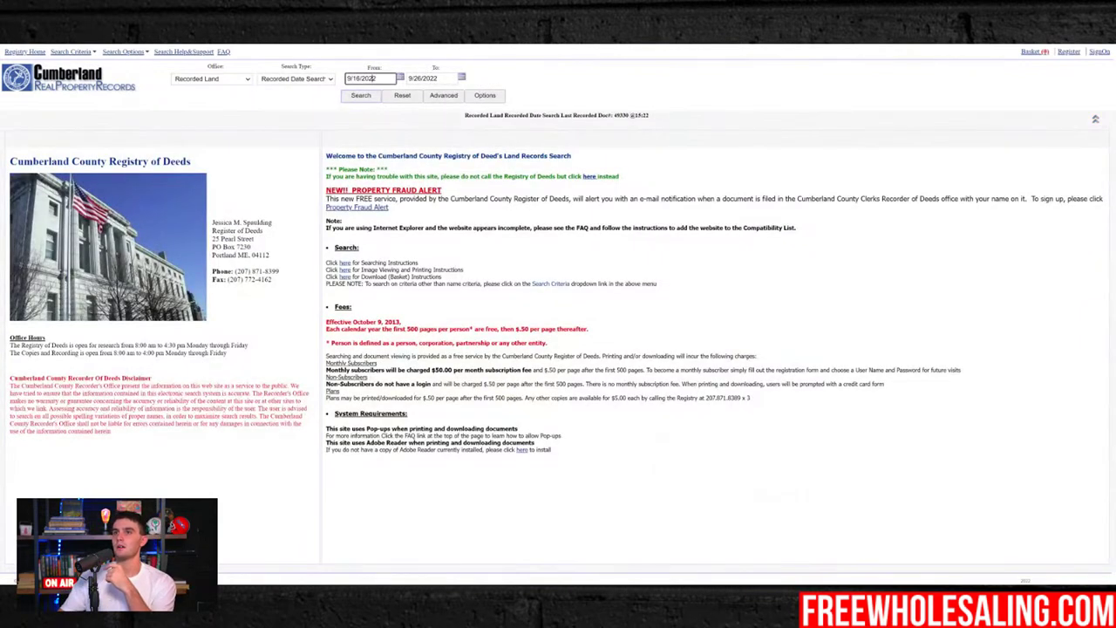
click(442, 98)
scroll(390, 133, down, 8)
click(375, 116)
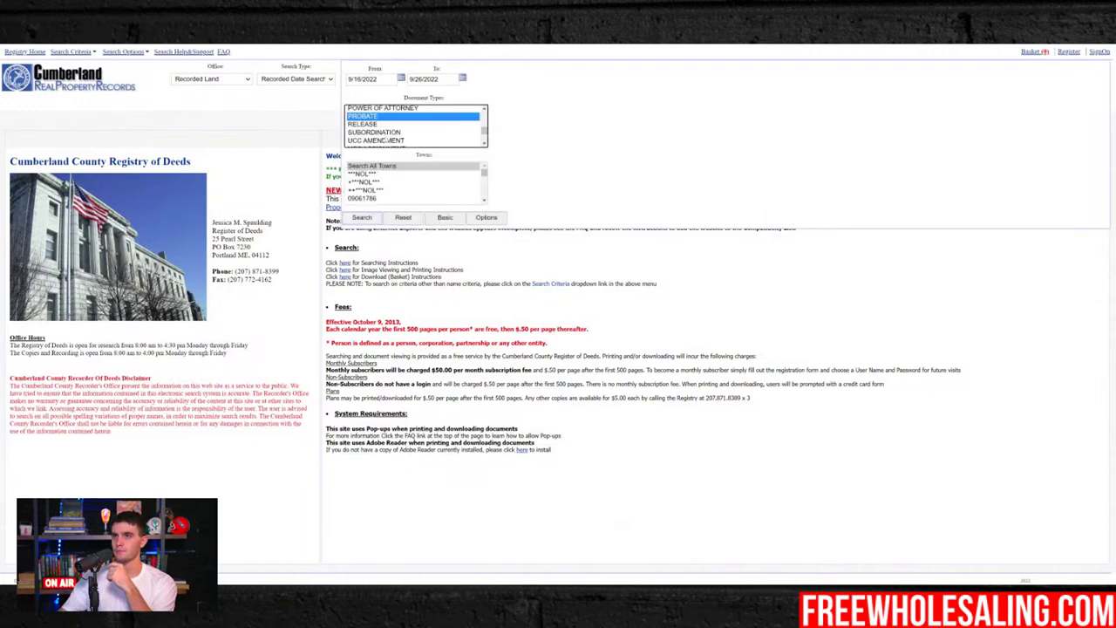
click(361, 217)
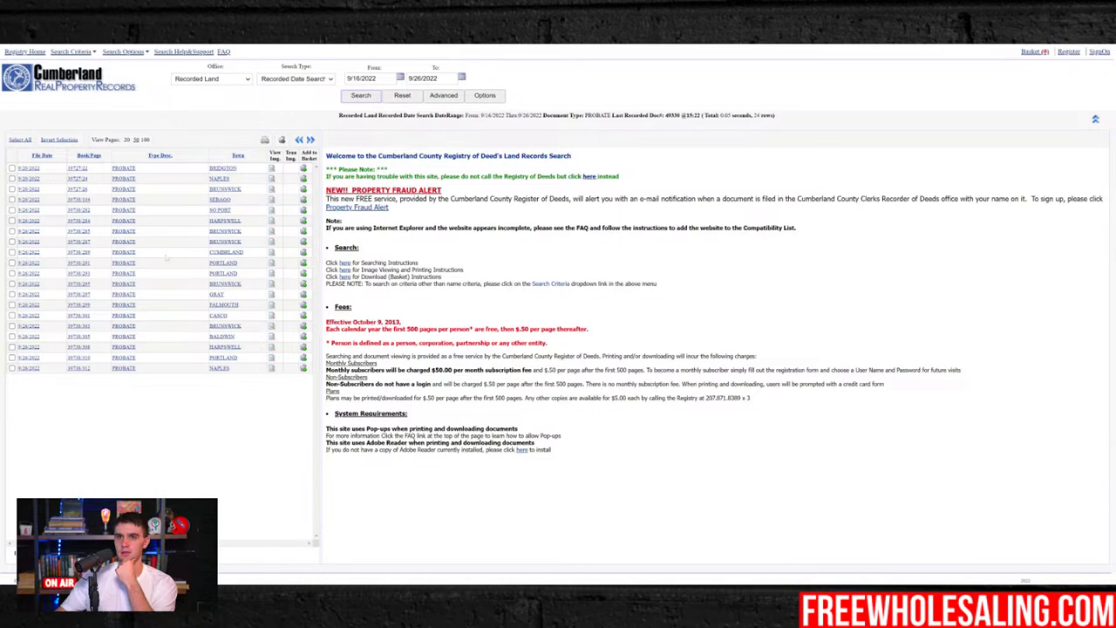
click(25, 368)
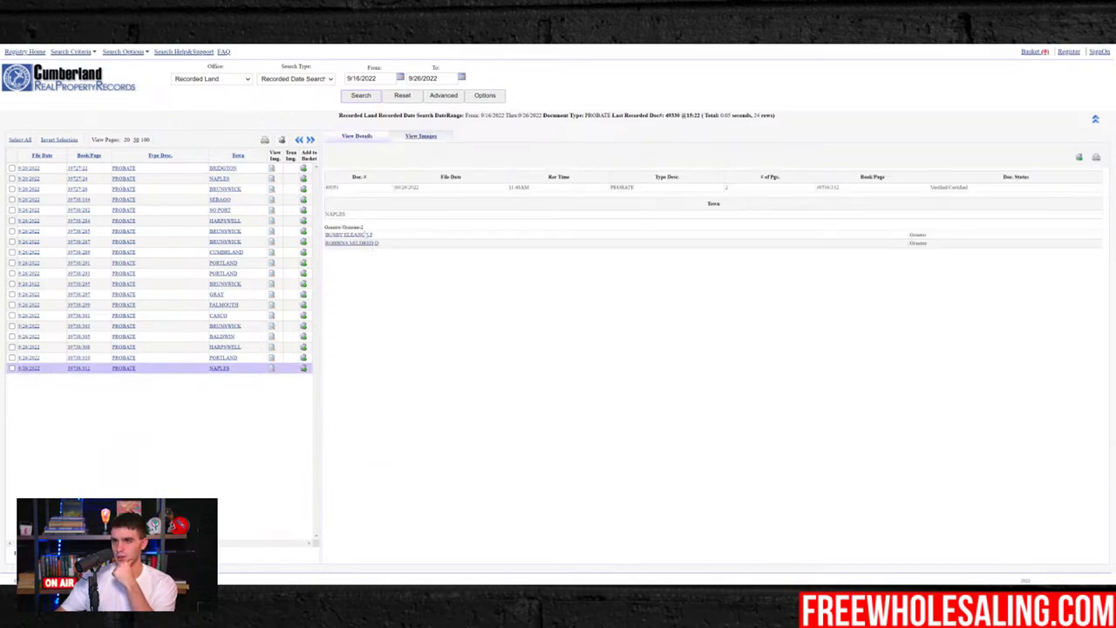
Name-search the Naples grantor (2 records), open deed 17333, and read it from page 155's top
click(349, 235)
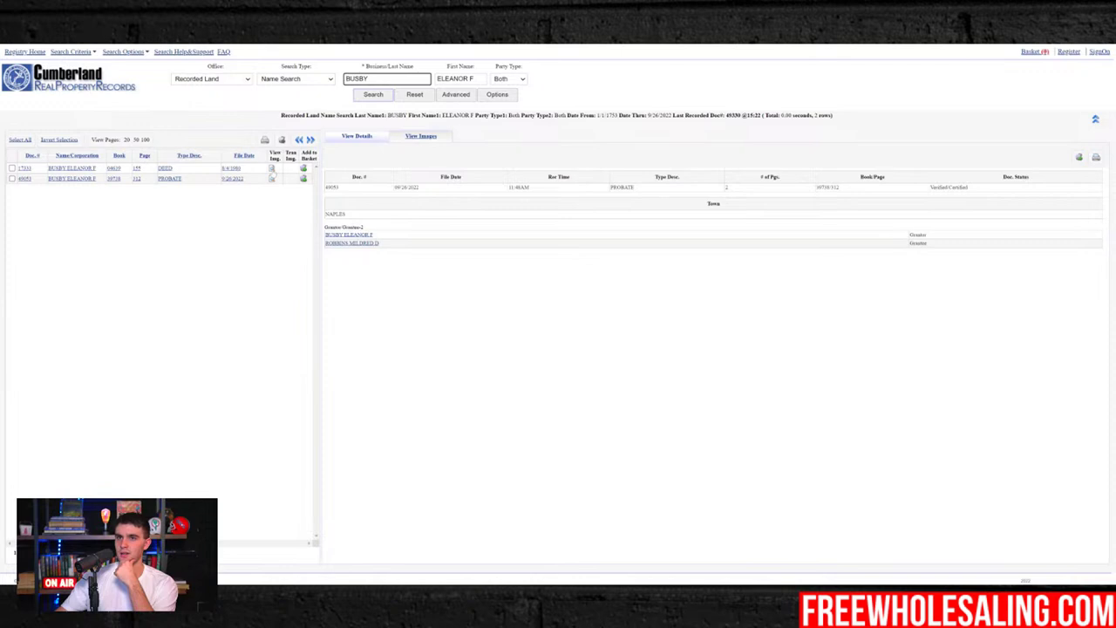
click(273, 168)
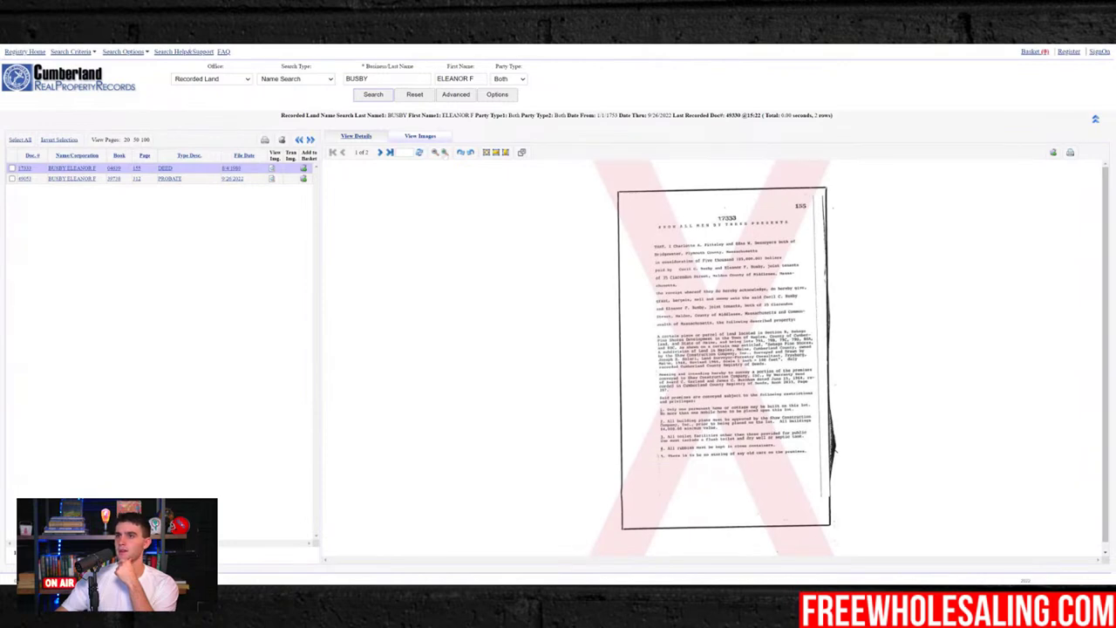
click(760, 268)
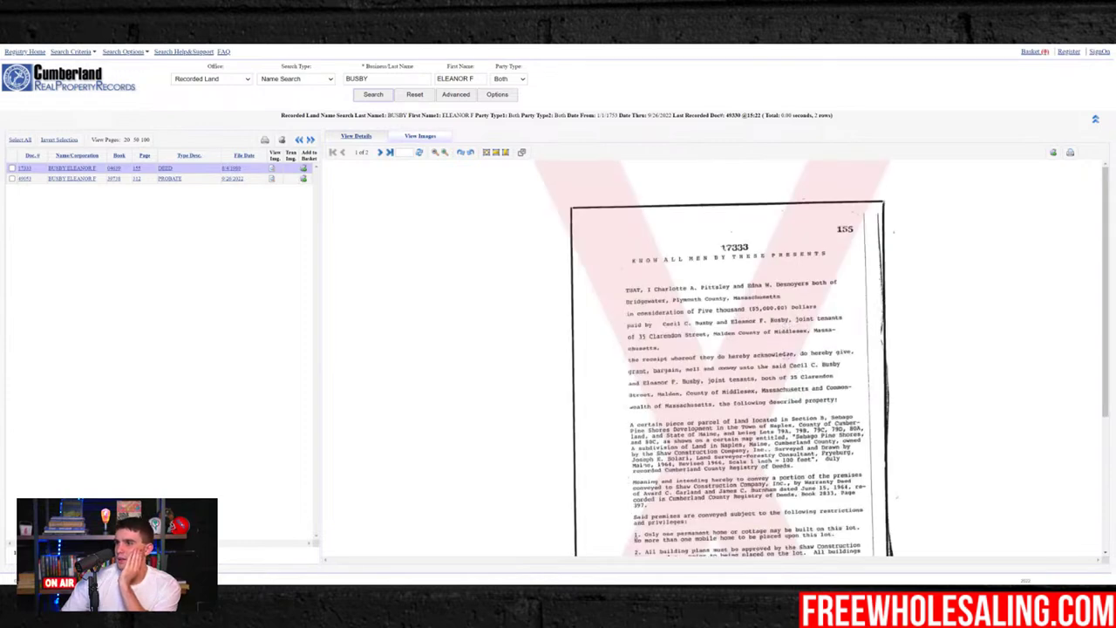
scroll(787, 340, down, 1)
scroll(787, 340, down, 1)
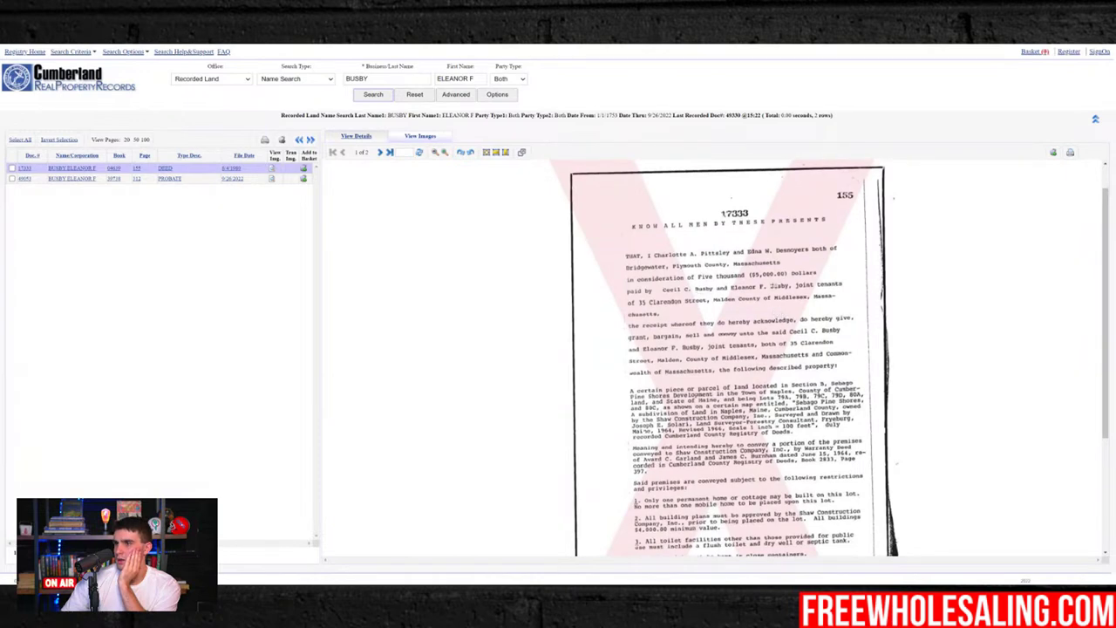
scroll(735, 288, down, 1)
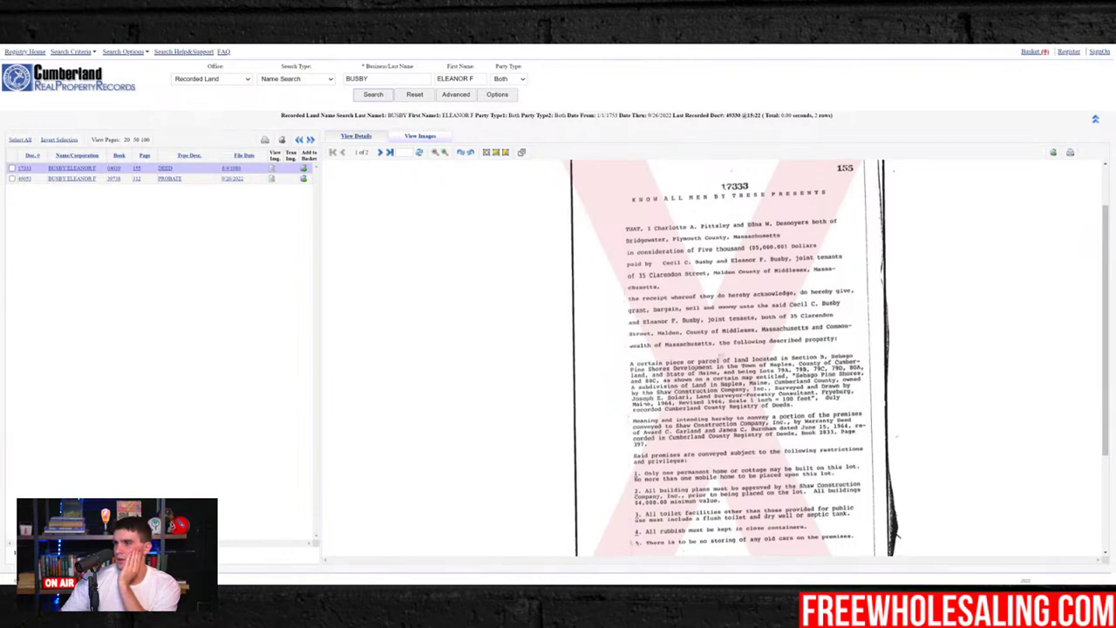
scroll(717, 345, down, 2)
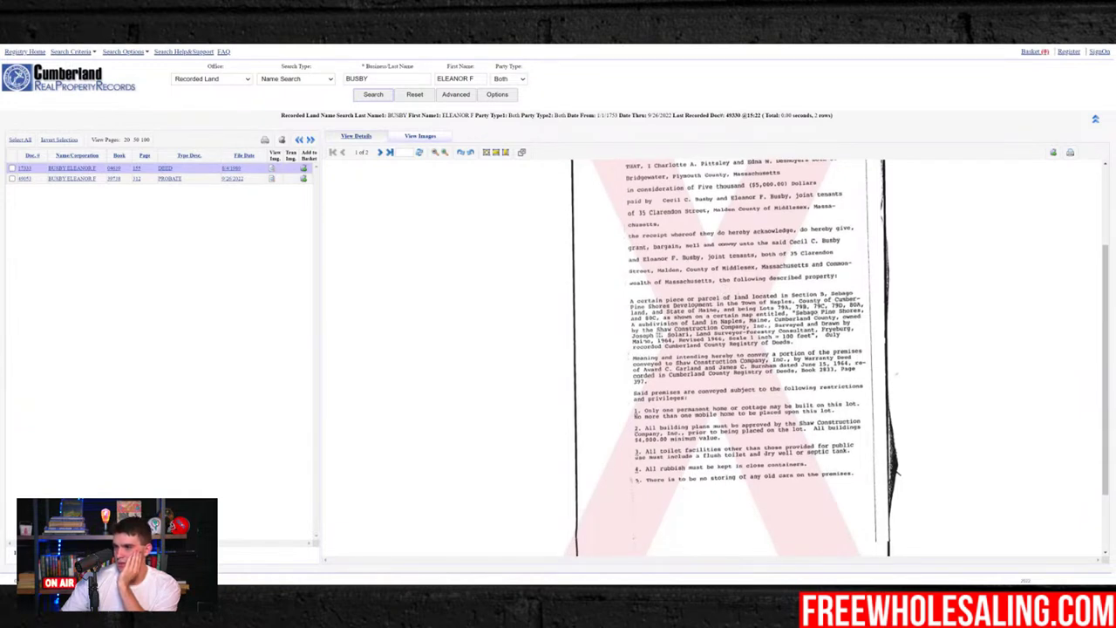
scroll(795, 360, up, 4)
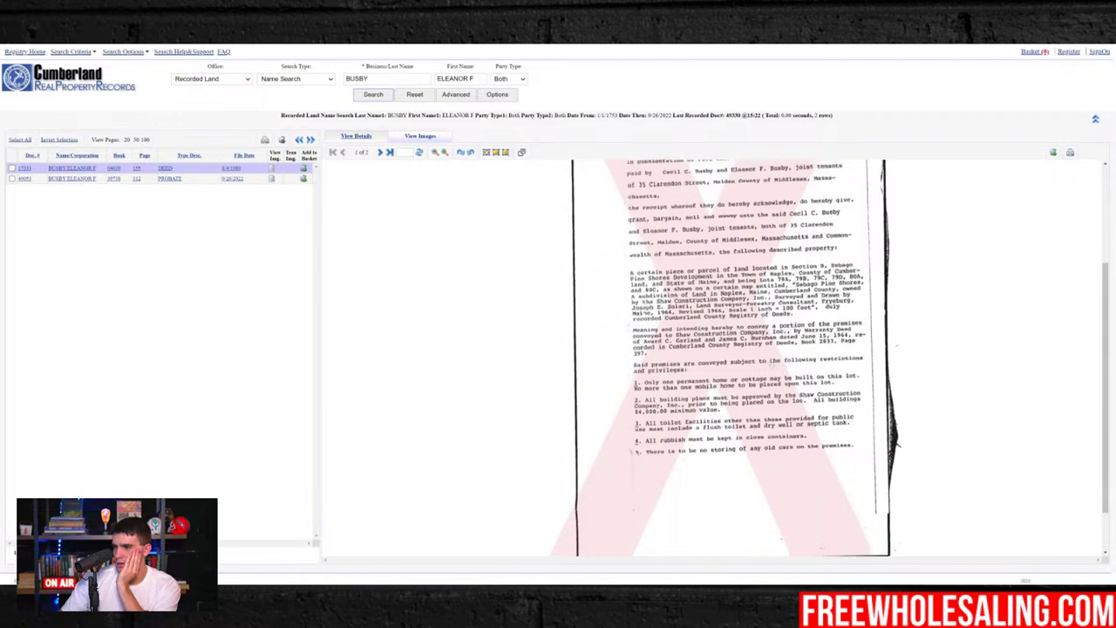
scroll(558, 410, down, 1)
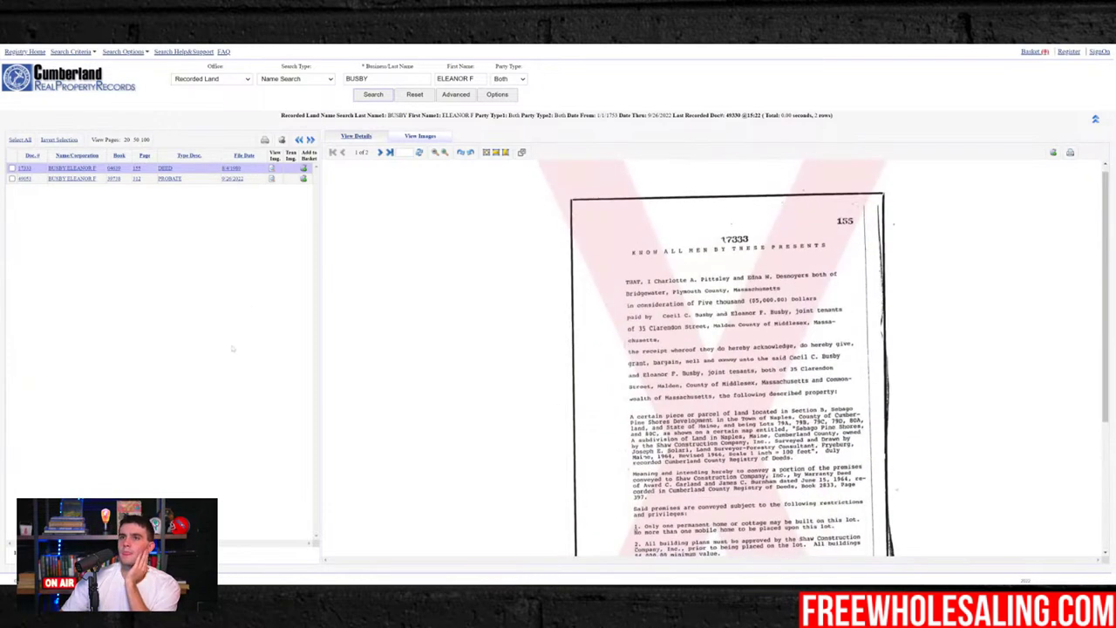
View the estate's probate certificate and copy the owner's surname and first name from the search summary
click(272, 178)
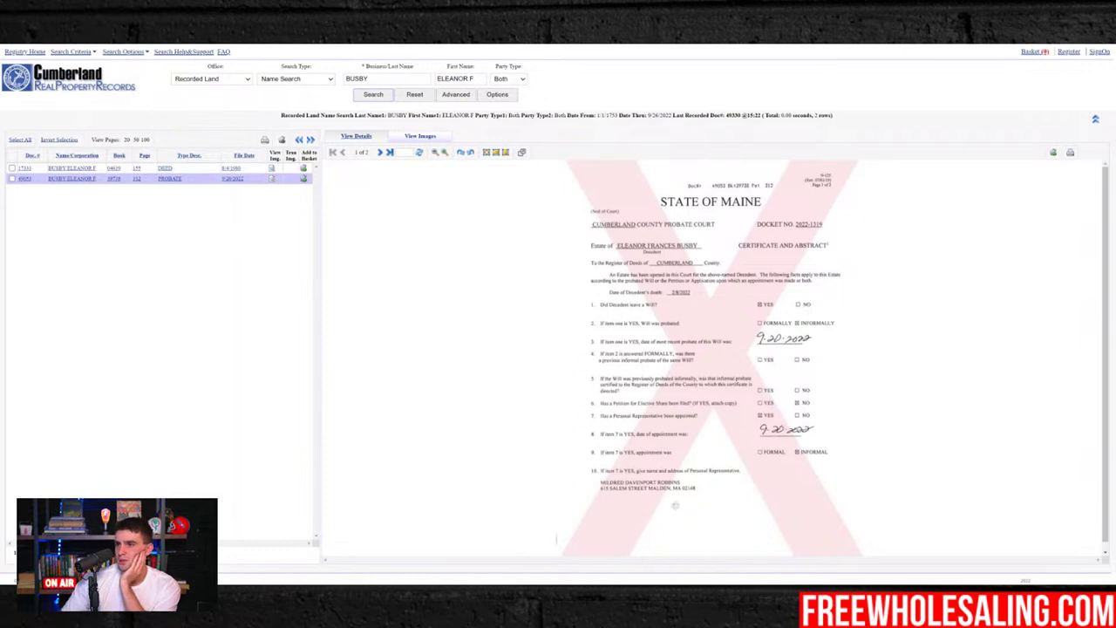
scroll(676, 507, down, 1)
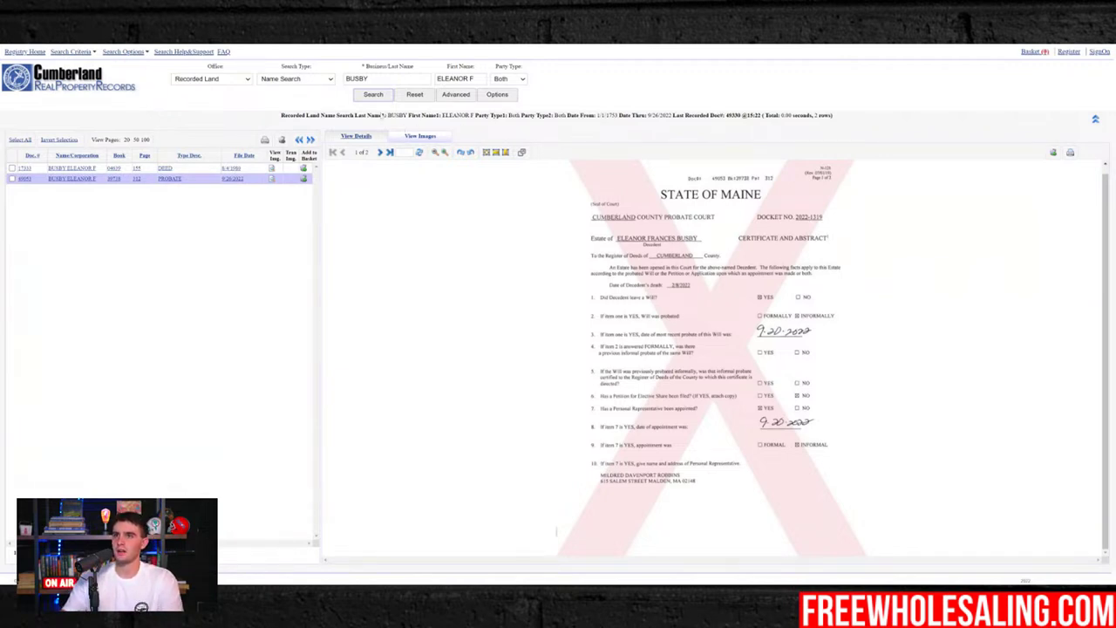
double_click(390, 115)
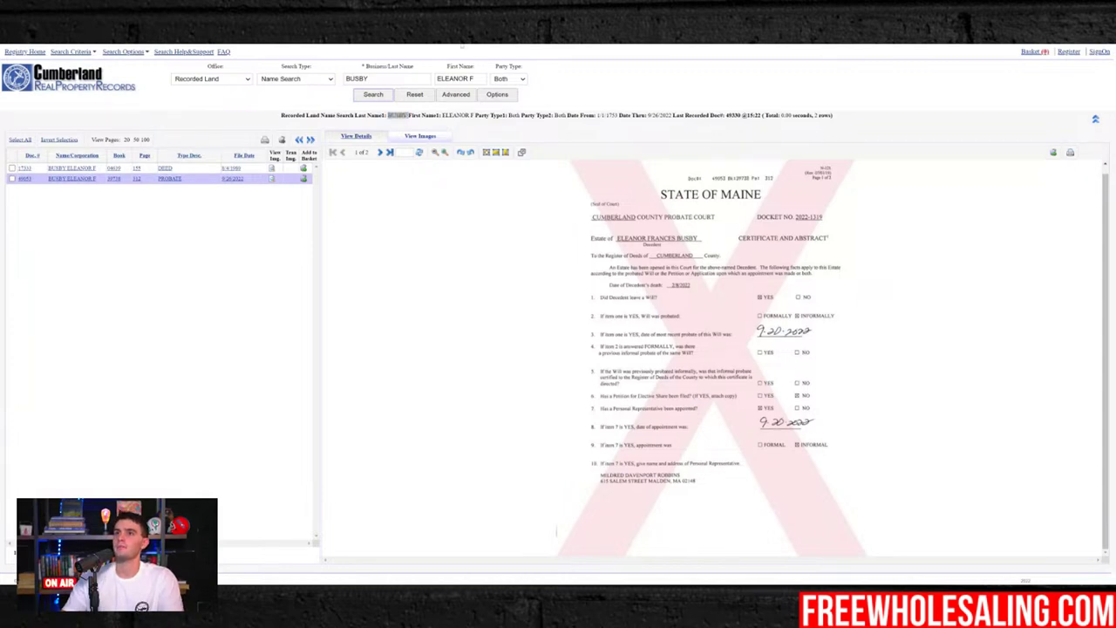
key(alt+Tab)
double_click(457, 115)
key(alt+Tab)
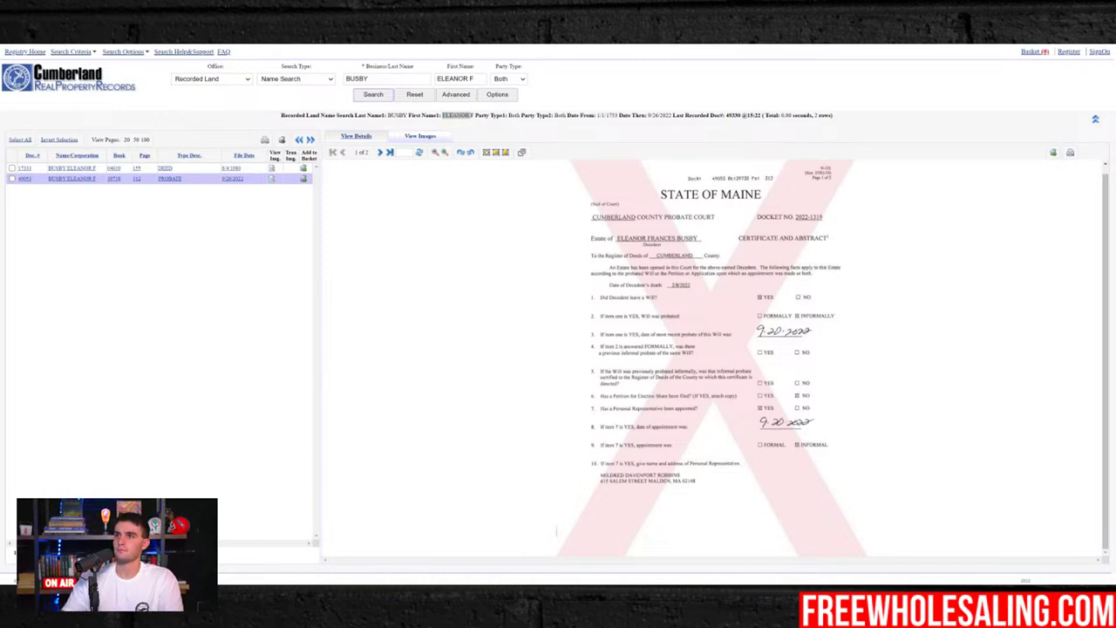
key(alt+Tab)
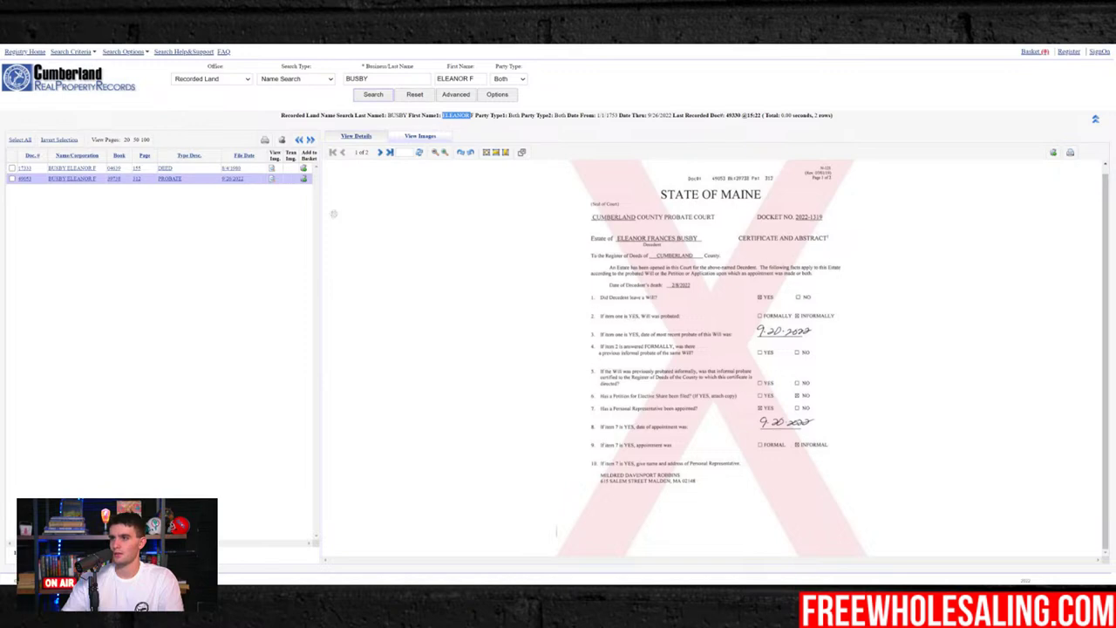
Reopen the image for deed 17333, the $5,000 Naples lot conveyance, and enlarge it for reading
click(271, 167)
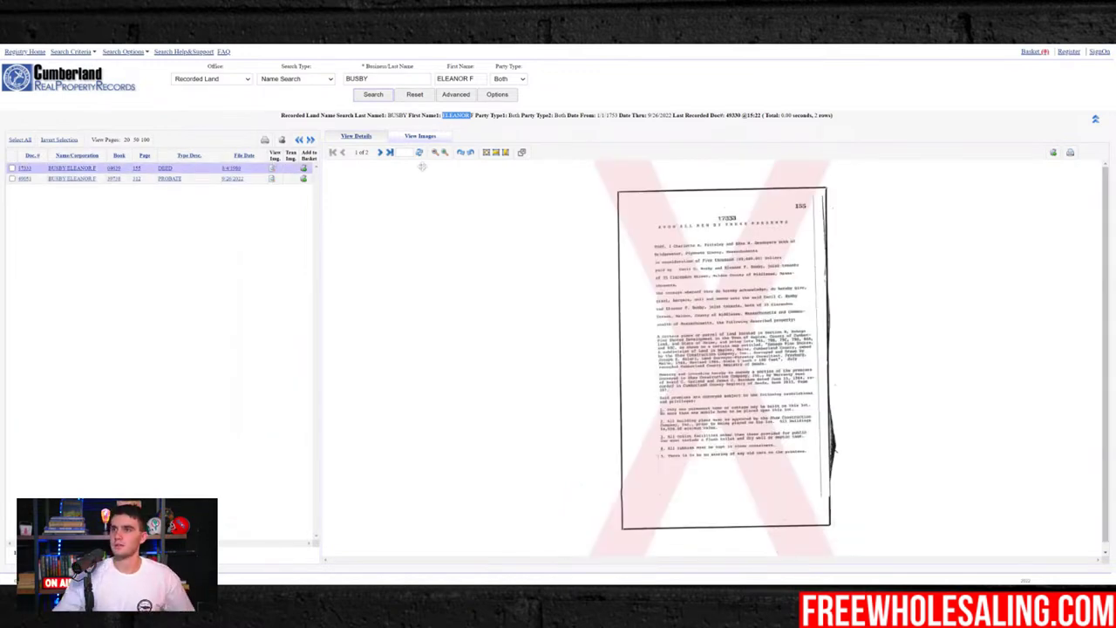
click(444, 154)
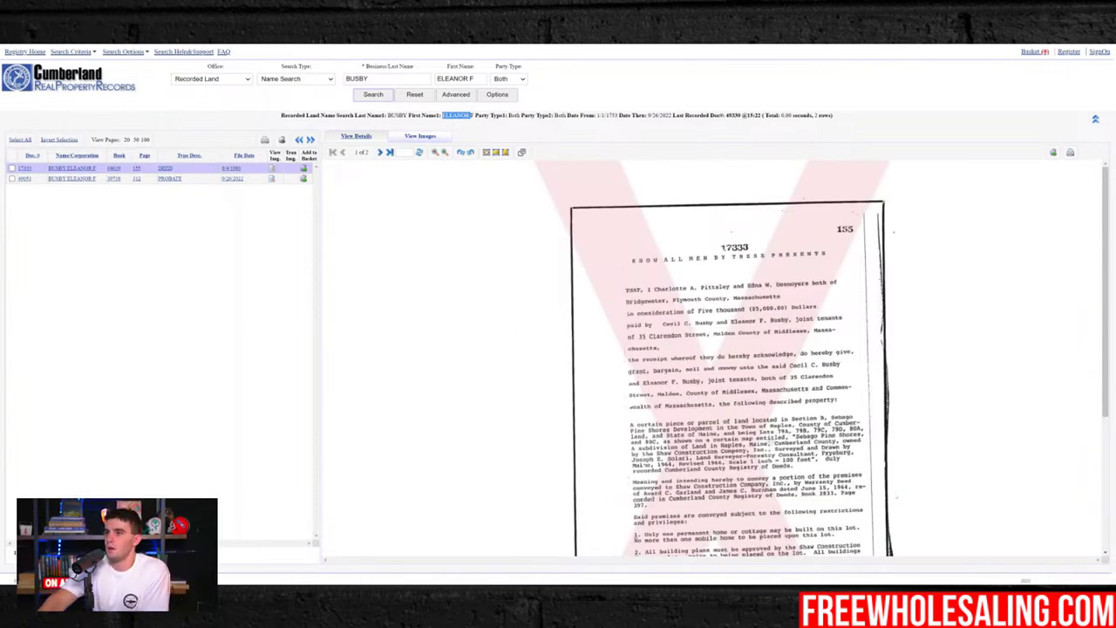
scroll(728, 358, down, 3)
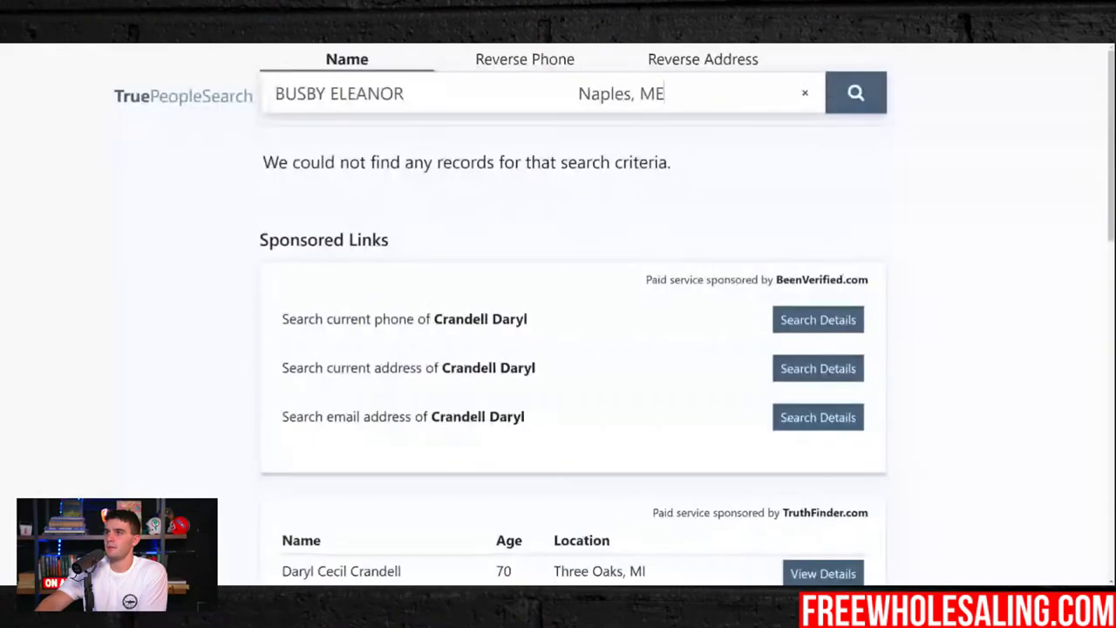
Search TruePeopleSearch for the owner's name in Naples, ME, which returns no records
key(Return)
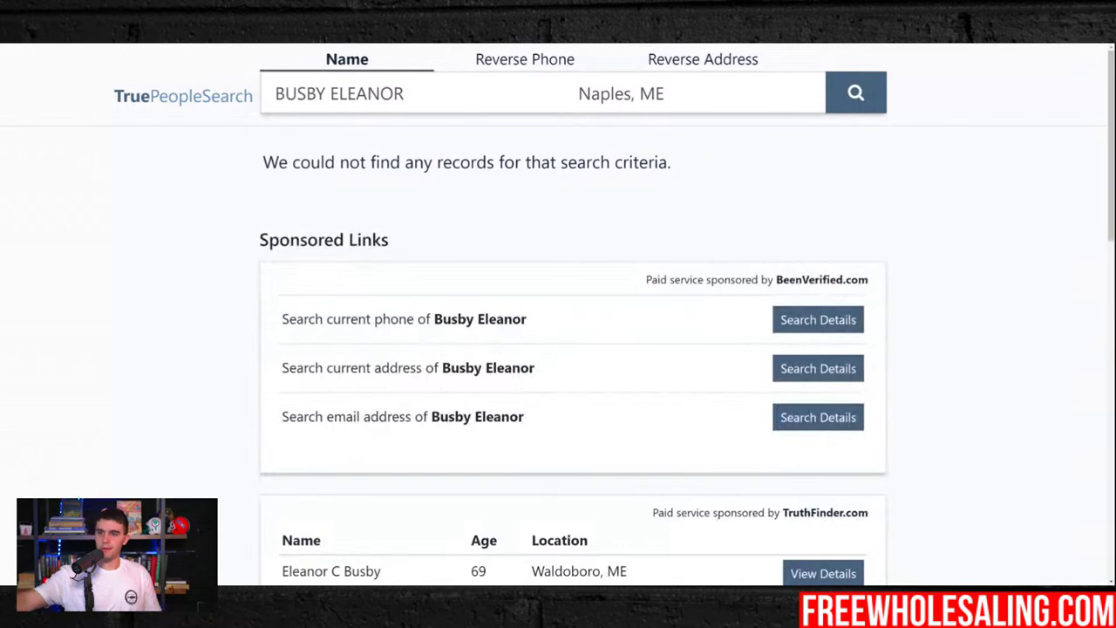
Add the middle initial to the owner's name and rerun the search
scroll(873, 355, down, 3)
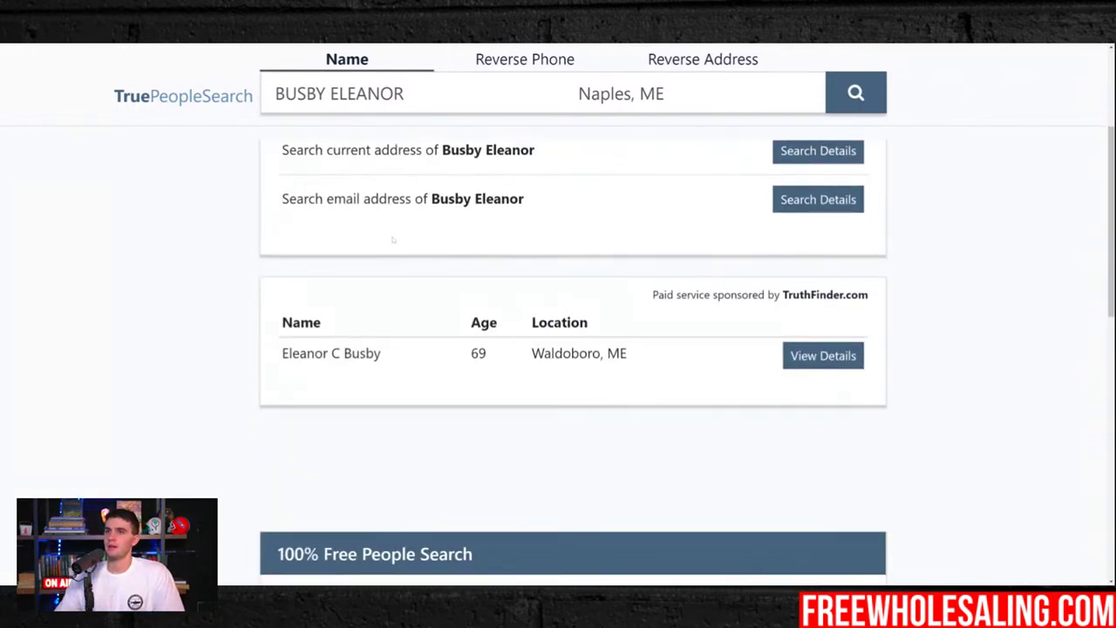
double_click(652, 94)
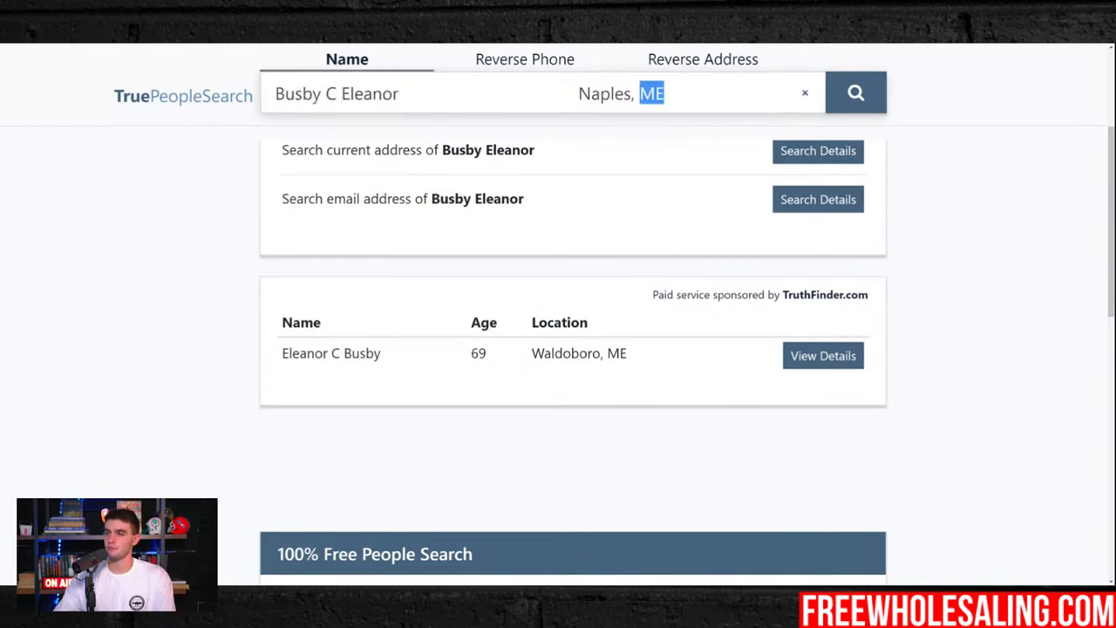
click(855, 93)
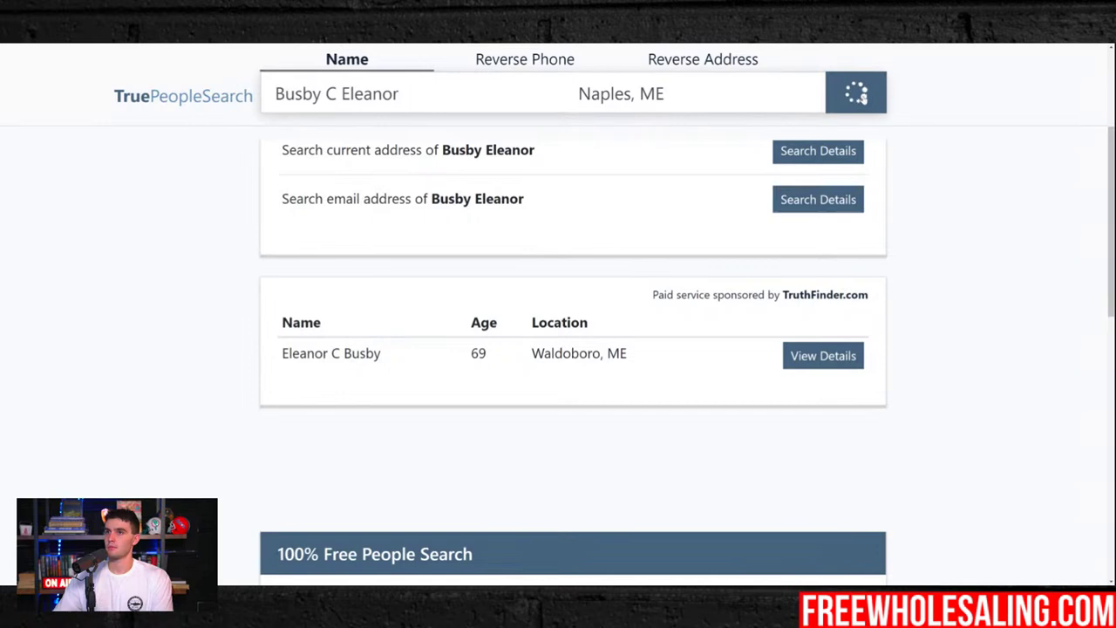
Reorder the owner's name, moving the surname to the end and correcting its spelling
drag(398, 94, 274, 93)
key(BackSpace)
key(End)
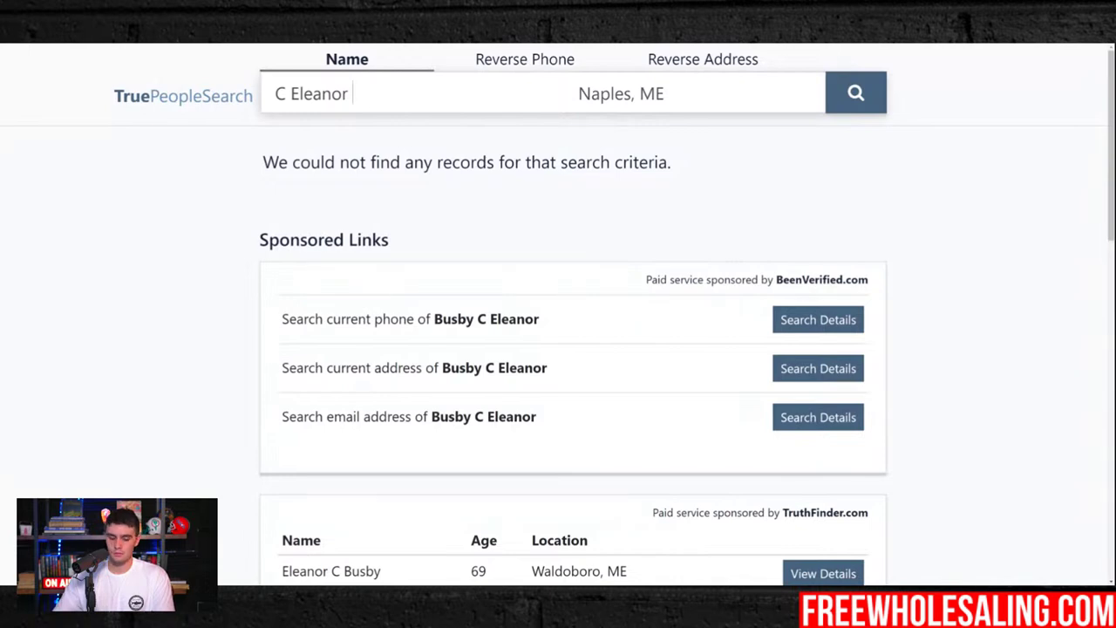
click(290, 93)
key(BackSpace)
key(Delete)
text(e)
key(End)
key(BackSpace)
key(BackSpace)
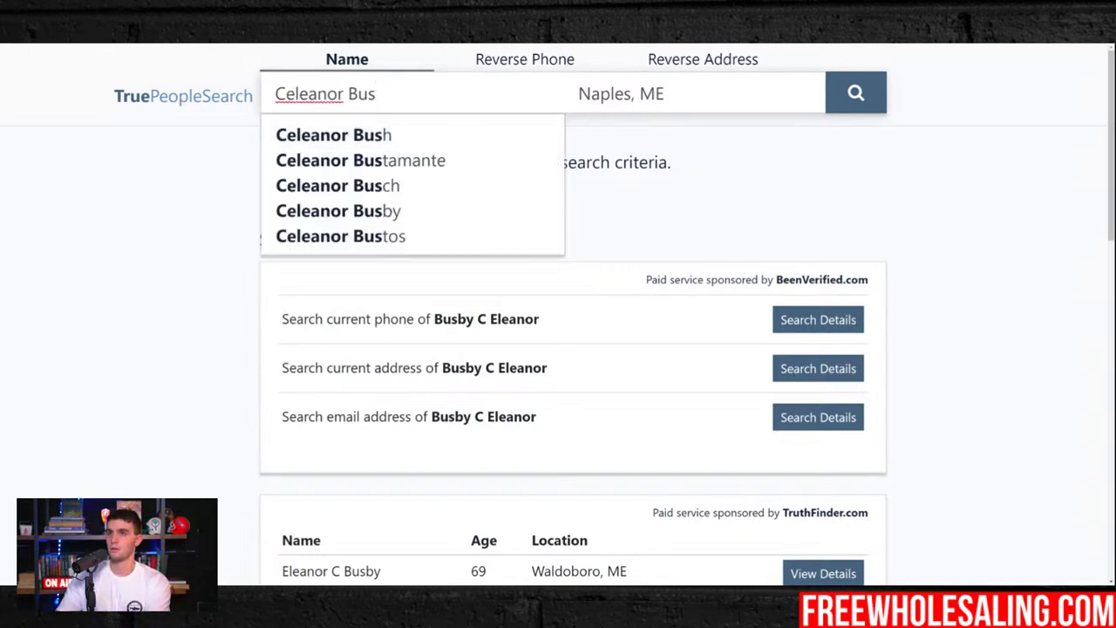
Pick the matching full-name suggestion, search, and open the single 98-year-old match
key(Home)
key(Delete)
key(End)
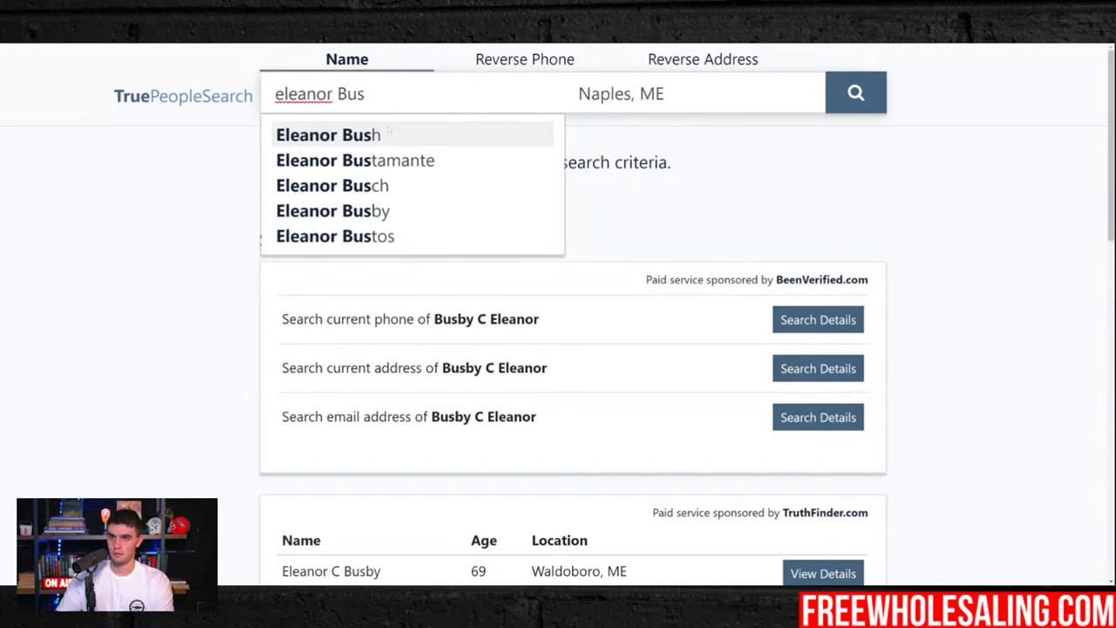
key(Down)
key(Down)
key(Down)
key(Return)
click(872, 96)
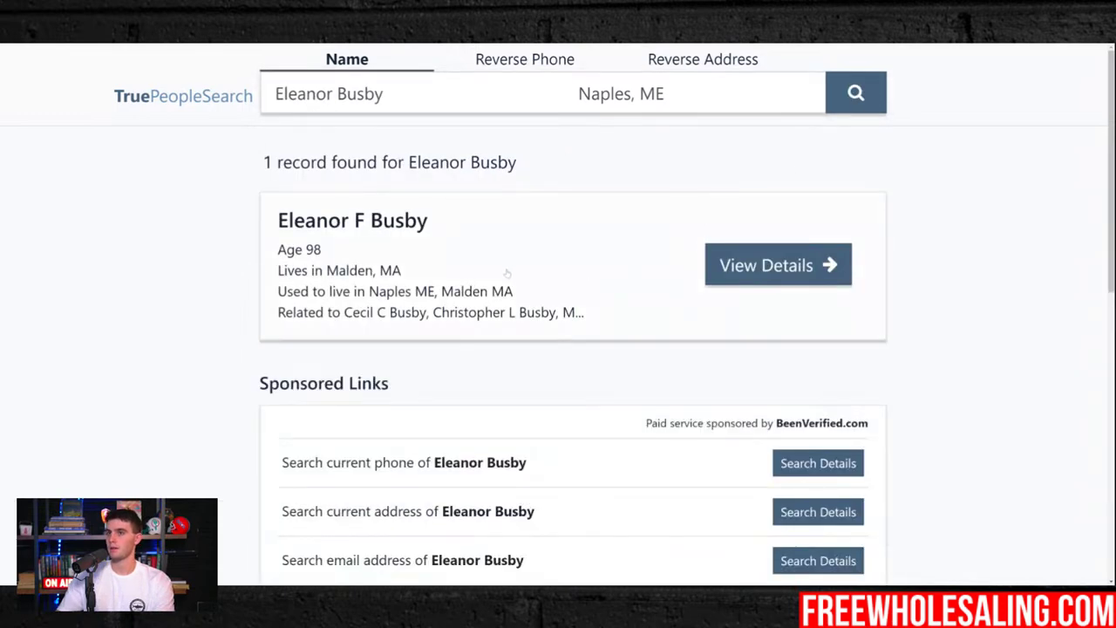
click(507, 273)
Select and copy the owner's current address from the person record
scroll(479, 357, down, 3)
scroll(479, 357, up, 3)
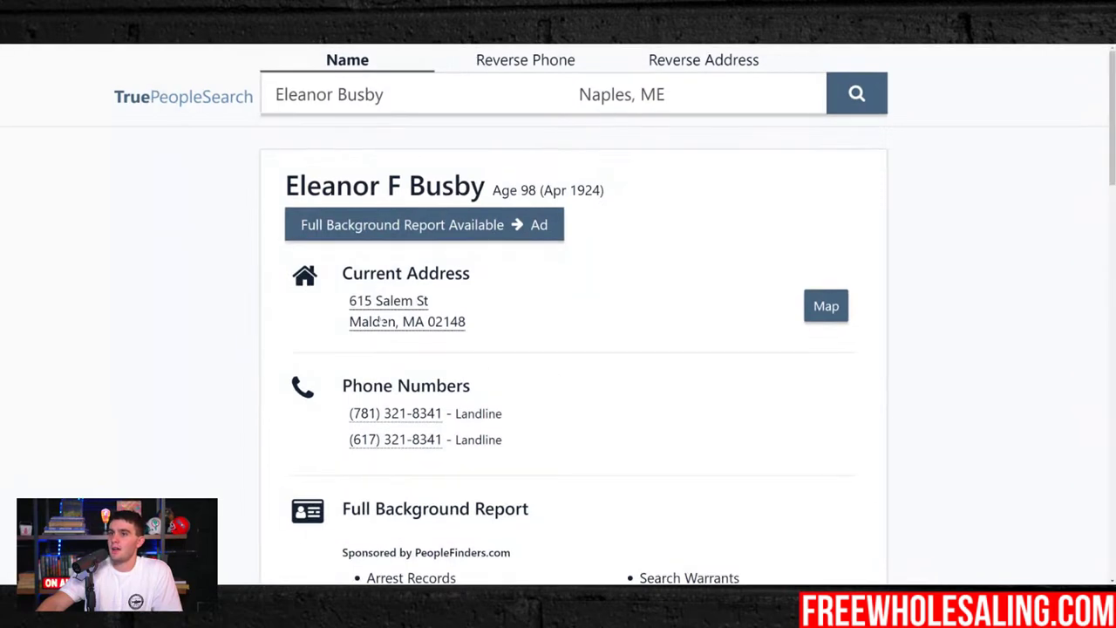
drag(347, 302, 470, 334)
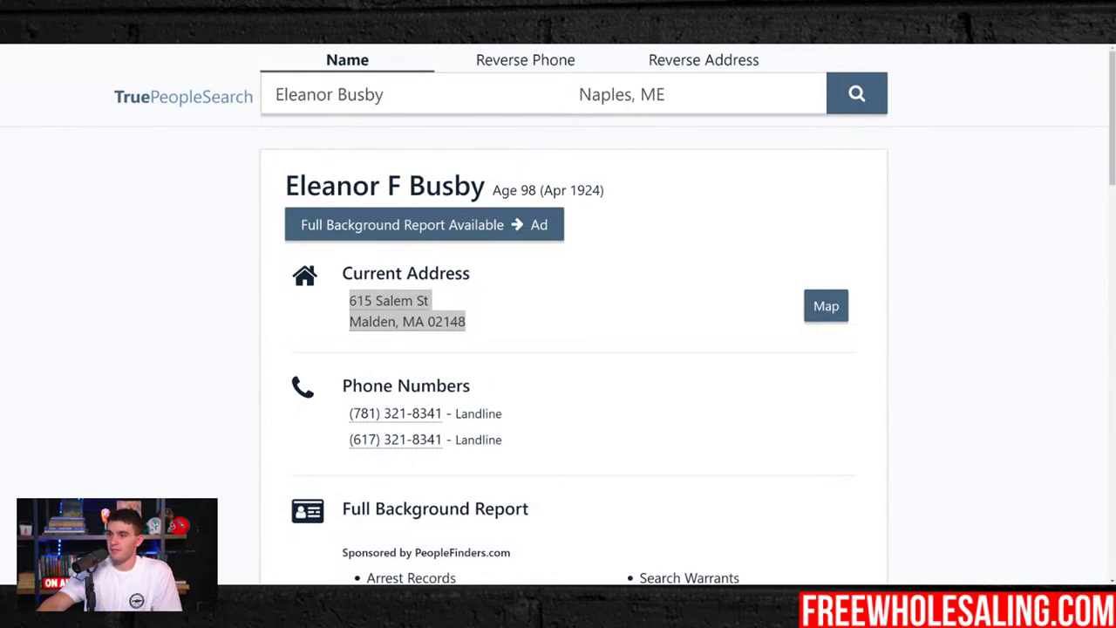
key(alt+Tab)
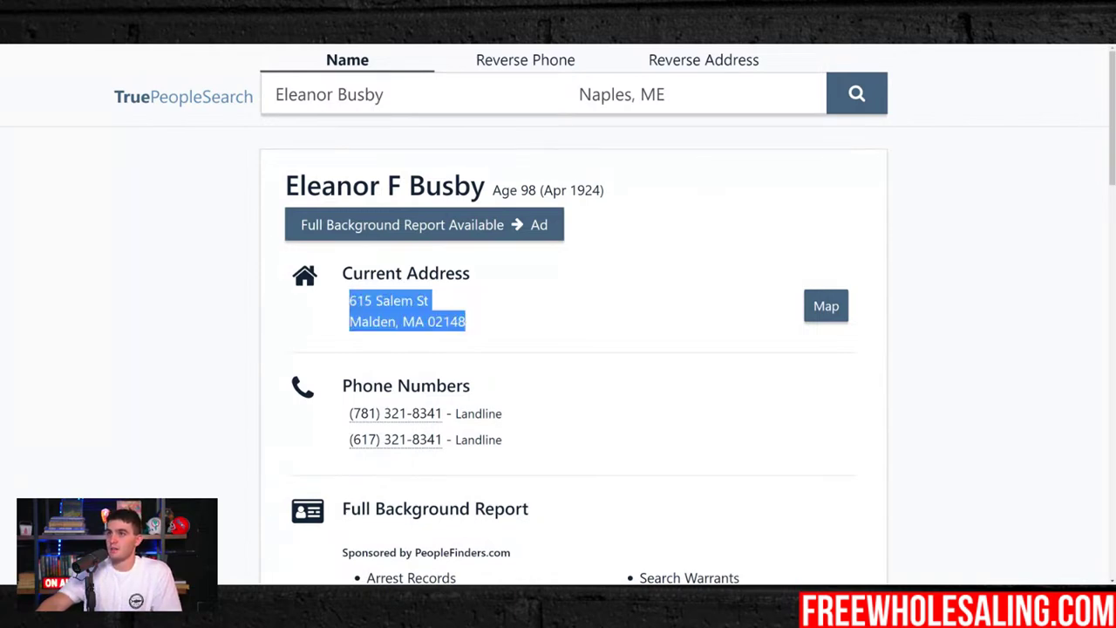
click(332, 318)
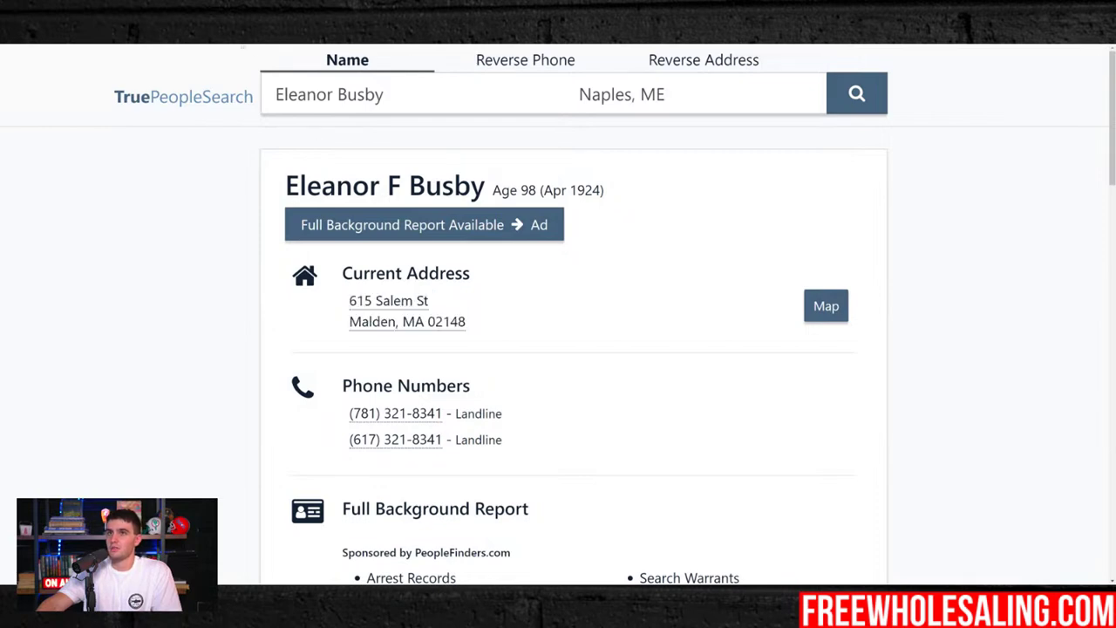
List the 28 people recorded at that address and open the 71-year-old representative's contact details
click(388, 301)
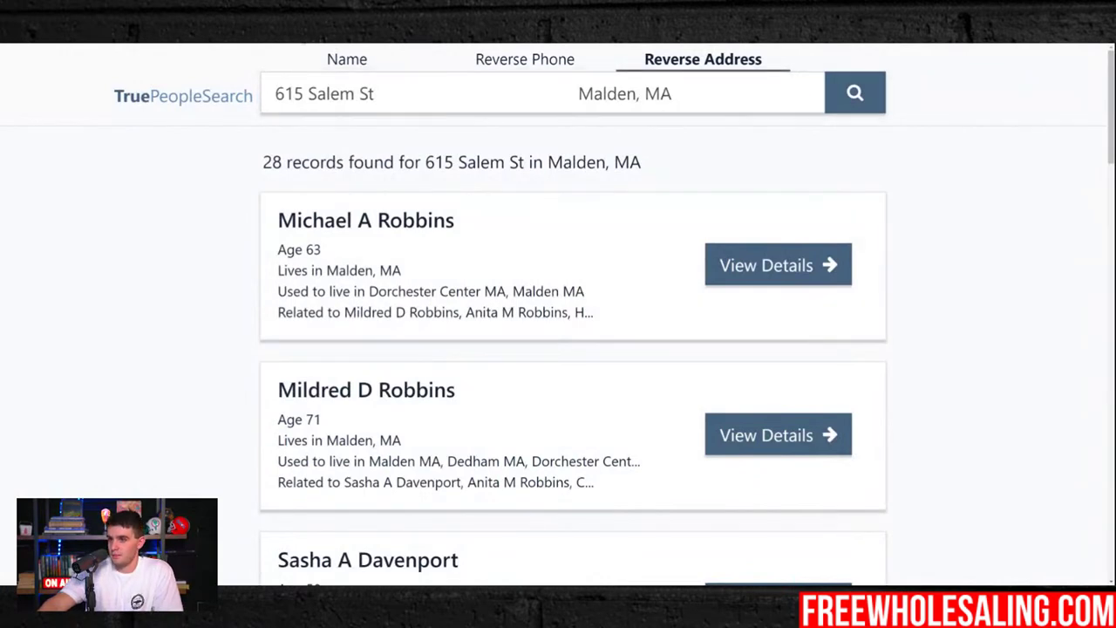
scroll(449, 301, down, 2)
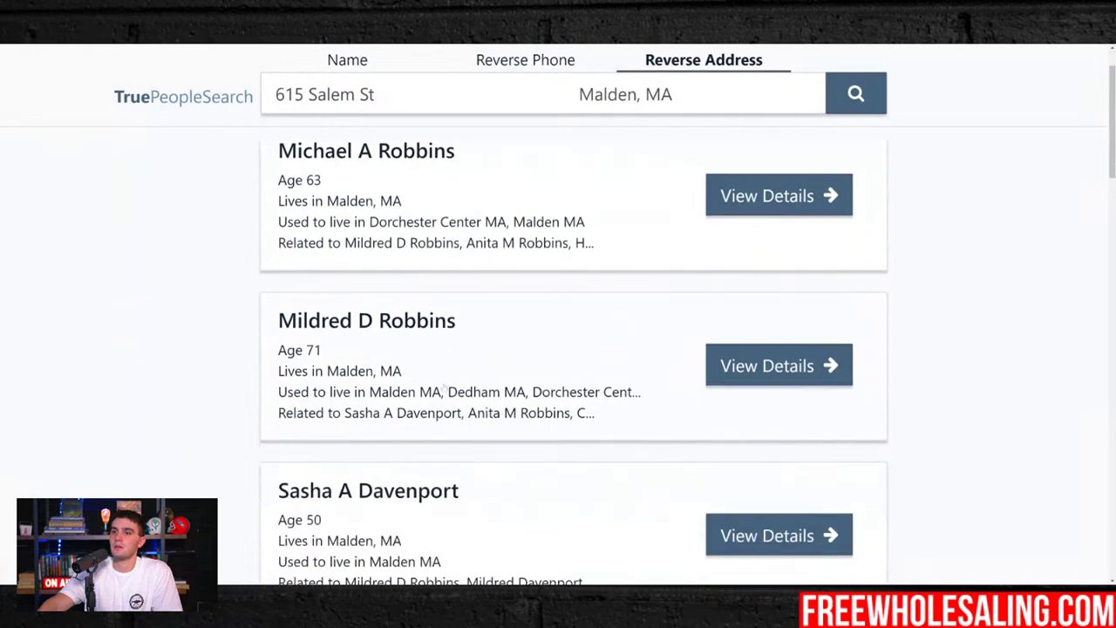
click(452, 303)
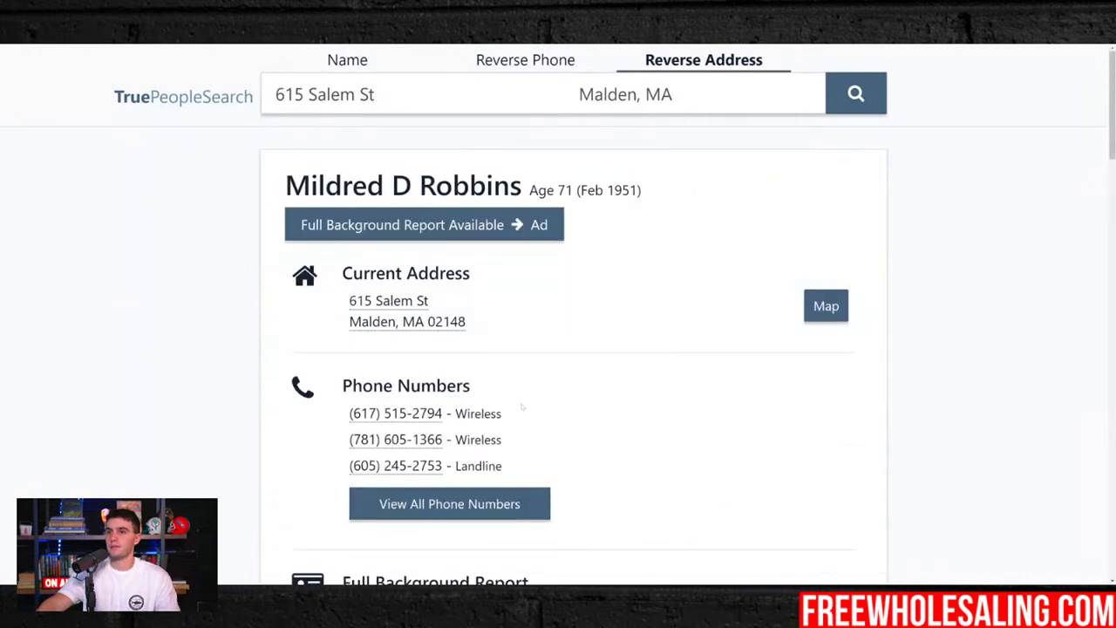
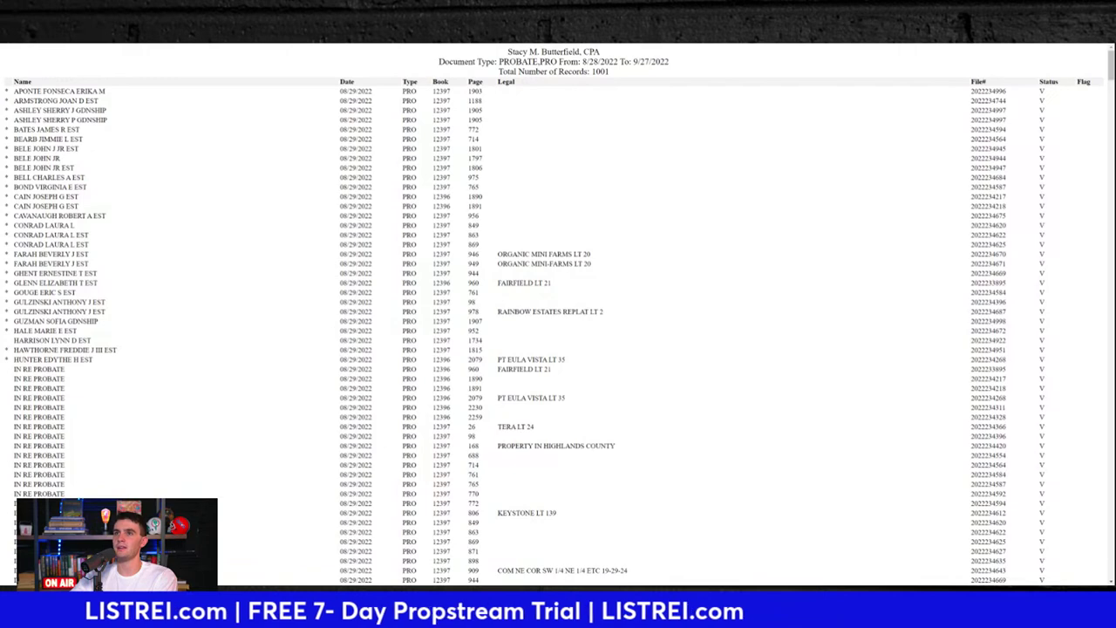
Scroll through the printable probate report and briefly highlight a couple of record rows
scroll(284, 267, down, 4)
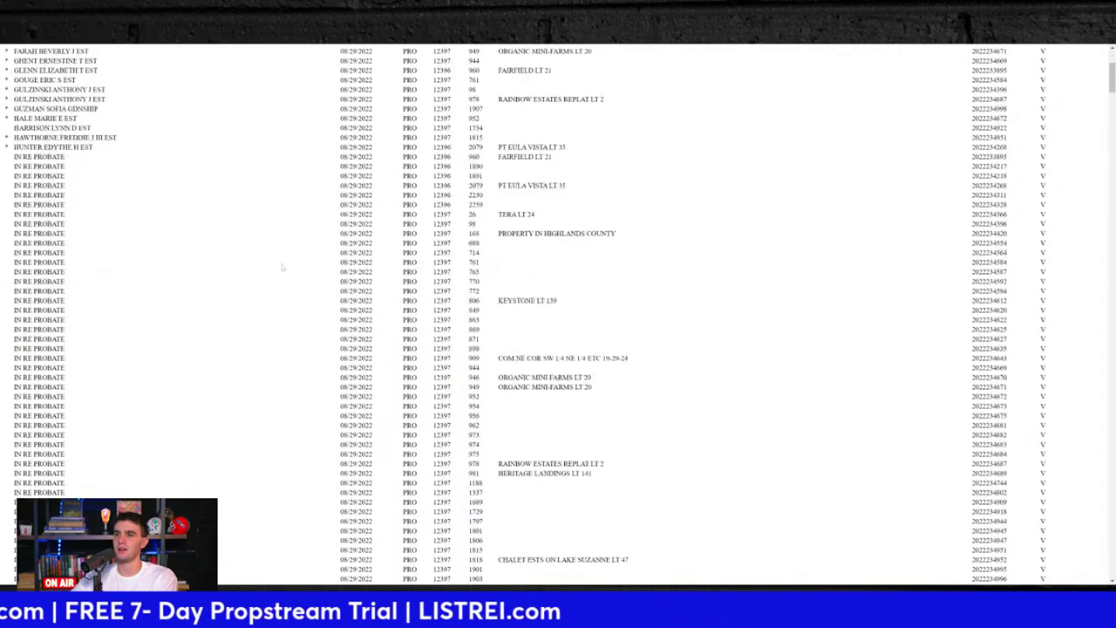
scroll(284, 267, down, 10)
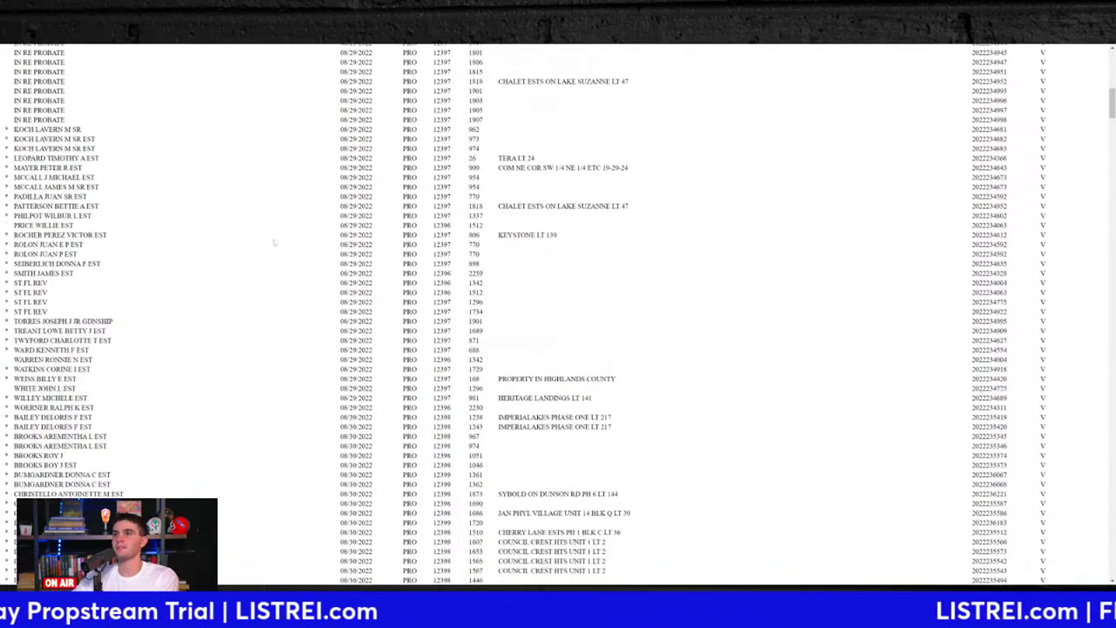
scroll(270, 242, up, 15)
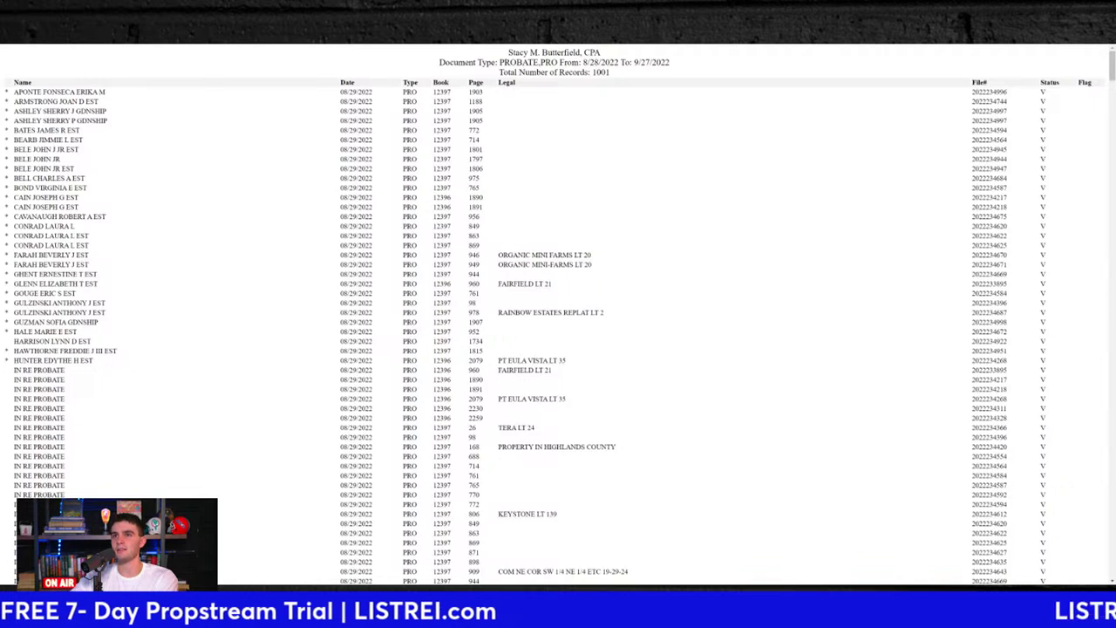
drag(338, 187, 375, 197)
click(175, 187)
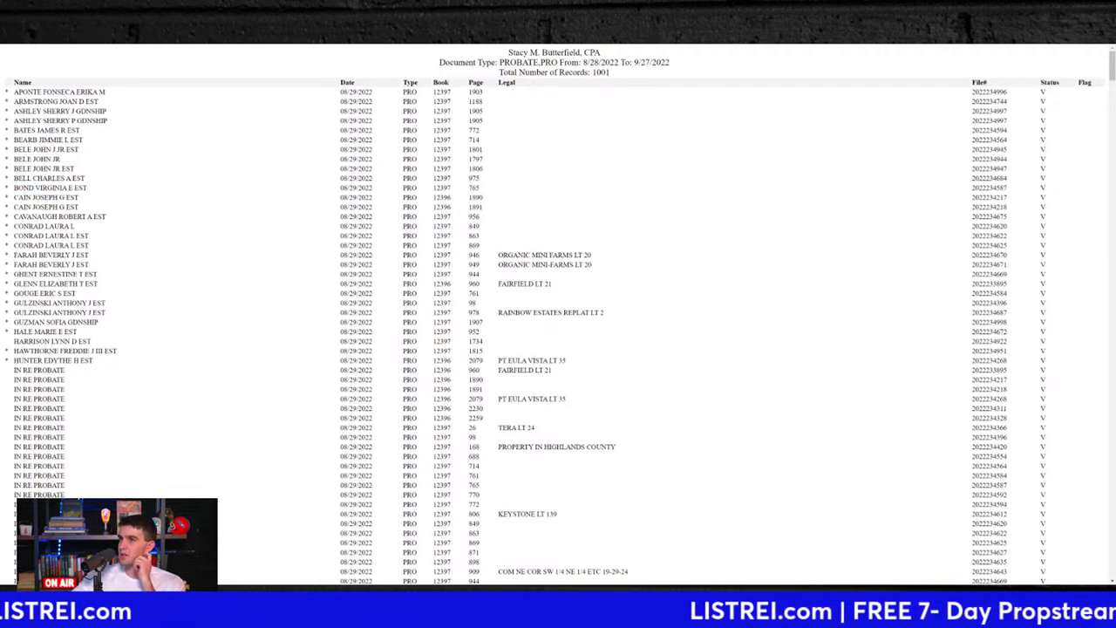
Highlight the Legal heading, the ORGANIC MINI FARMS LT 20 description, and the FAIRFIELD LT 21 and later estate records
double_click(507, 82)
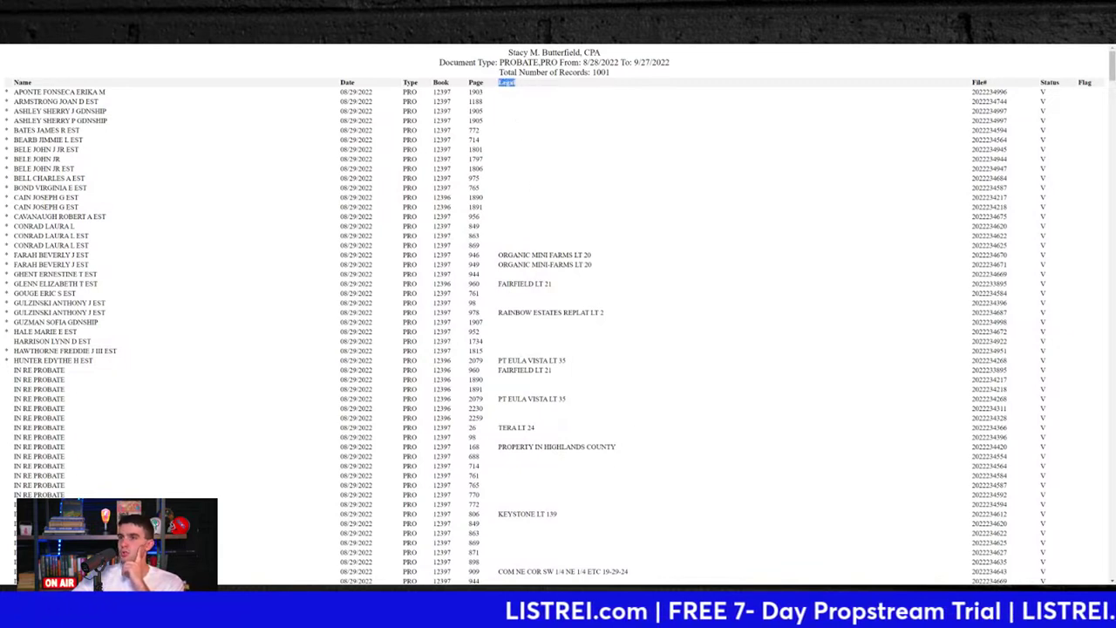
triple_click(544, 255)
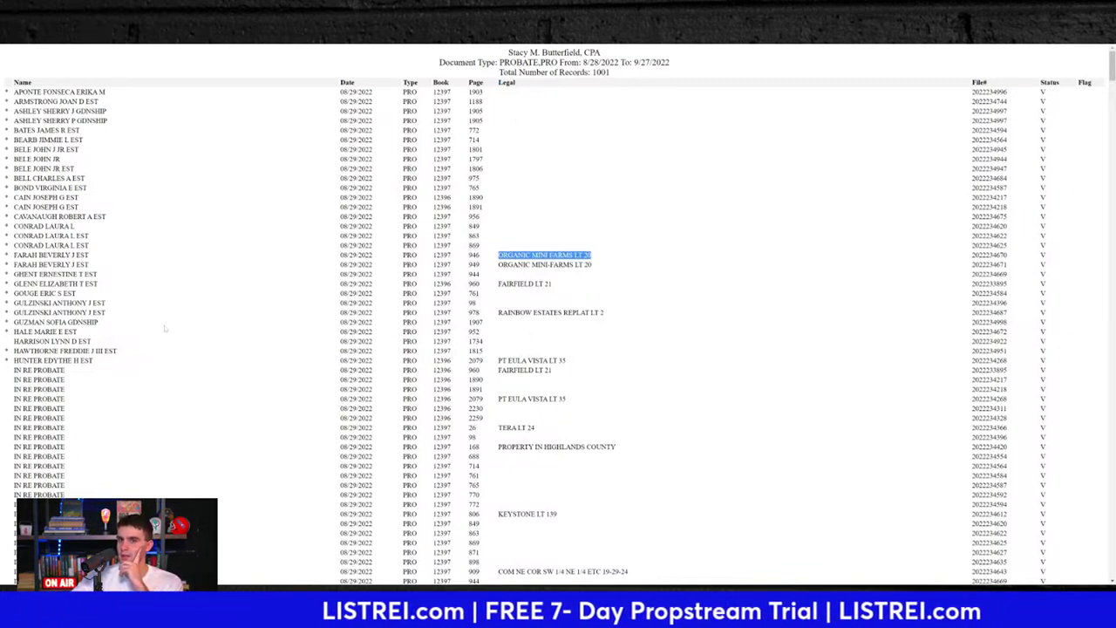
click(569, 361)
drag(572, 371, 12, 375)
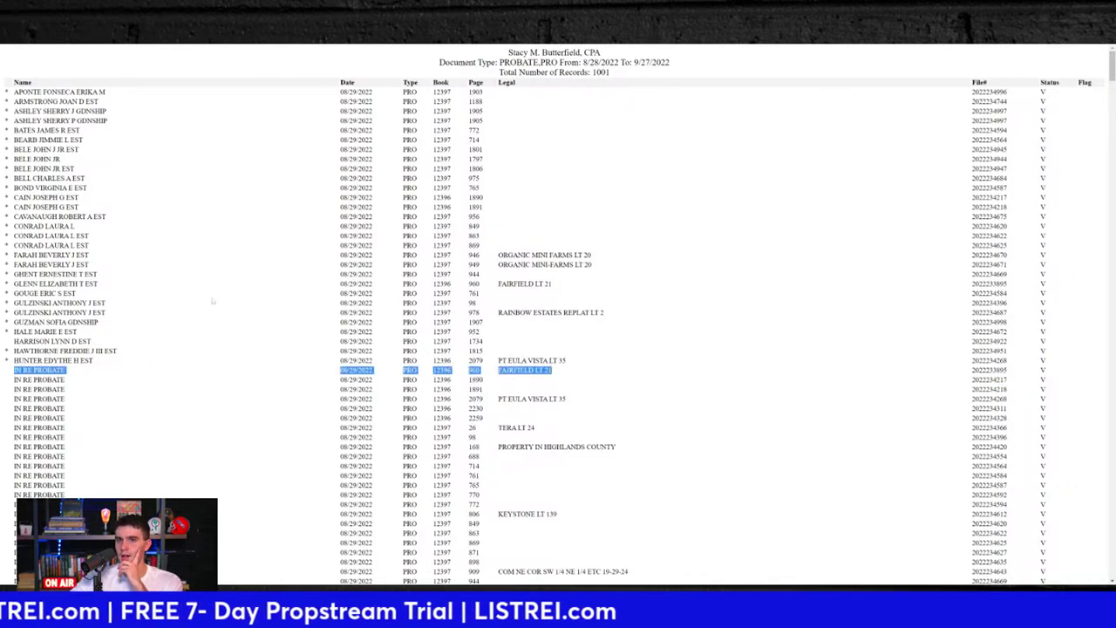
scroll(146, 322, down, 10)
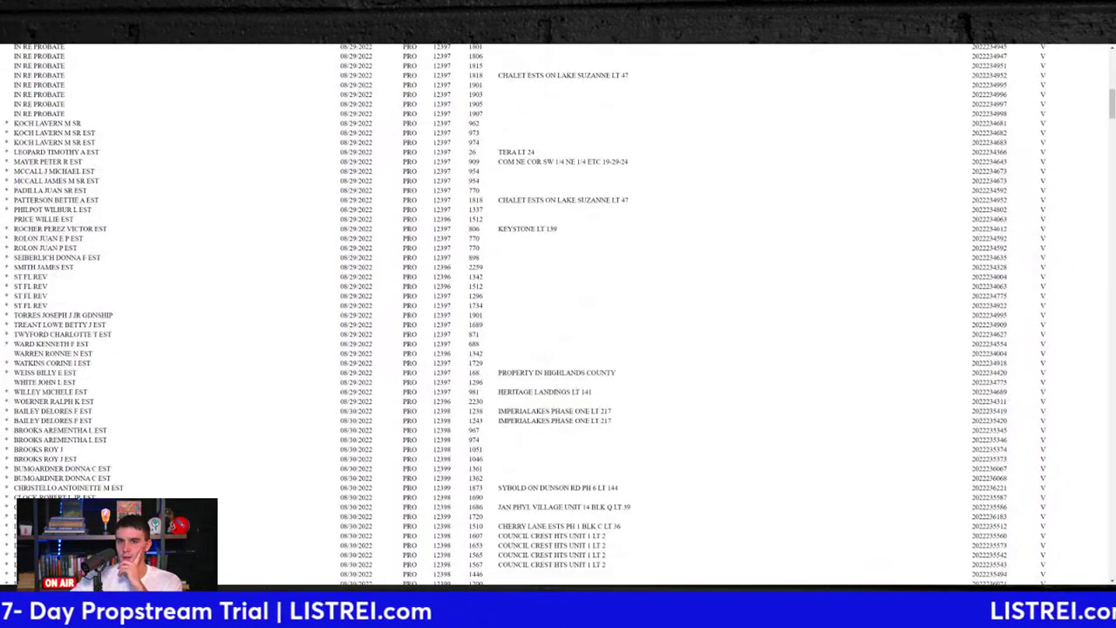
mouse_move(14, 402)
mouse_down()
mouse_move(633, 406)
mouse_move(571, 393)
mouse_move(96, 408)
mouse_move(113, 45)
mouse_move(78, 382)
mouse_move(14, 391)
mouse_up()
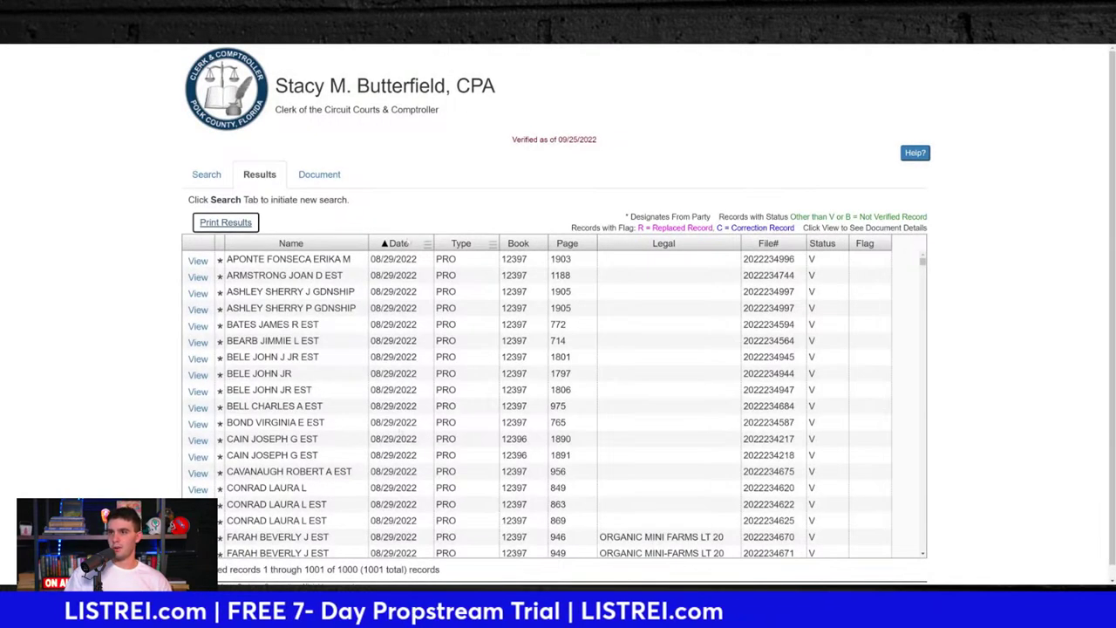
Sort records newest first, open WINTERSET PARK LT 4, and select its Party 1 name and legal description
click(397, 243)
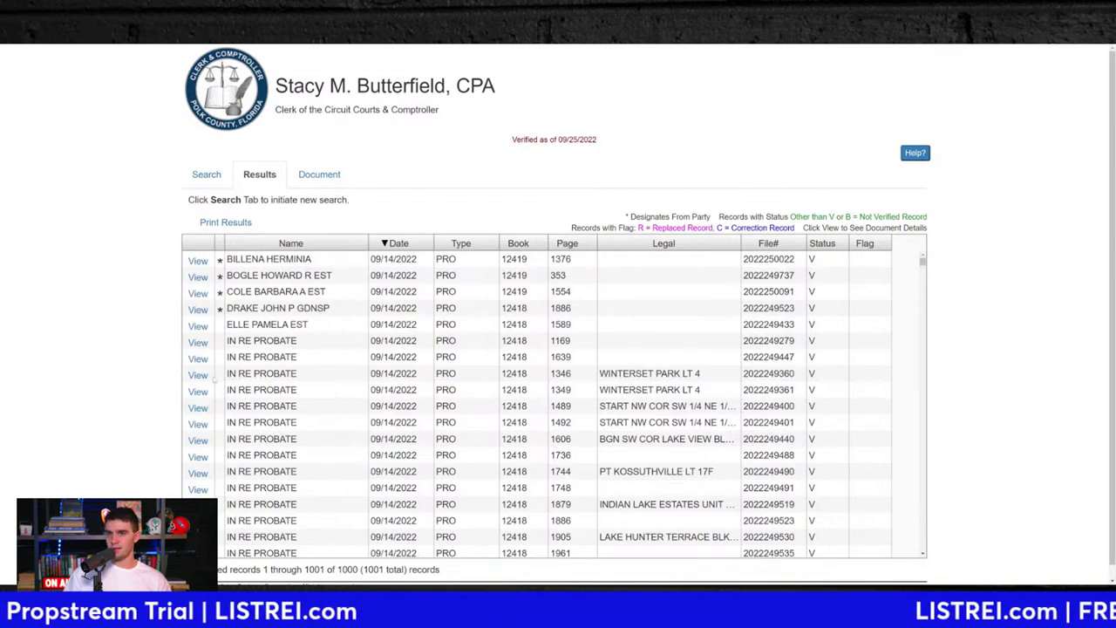
click(198, 375)
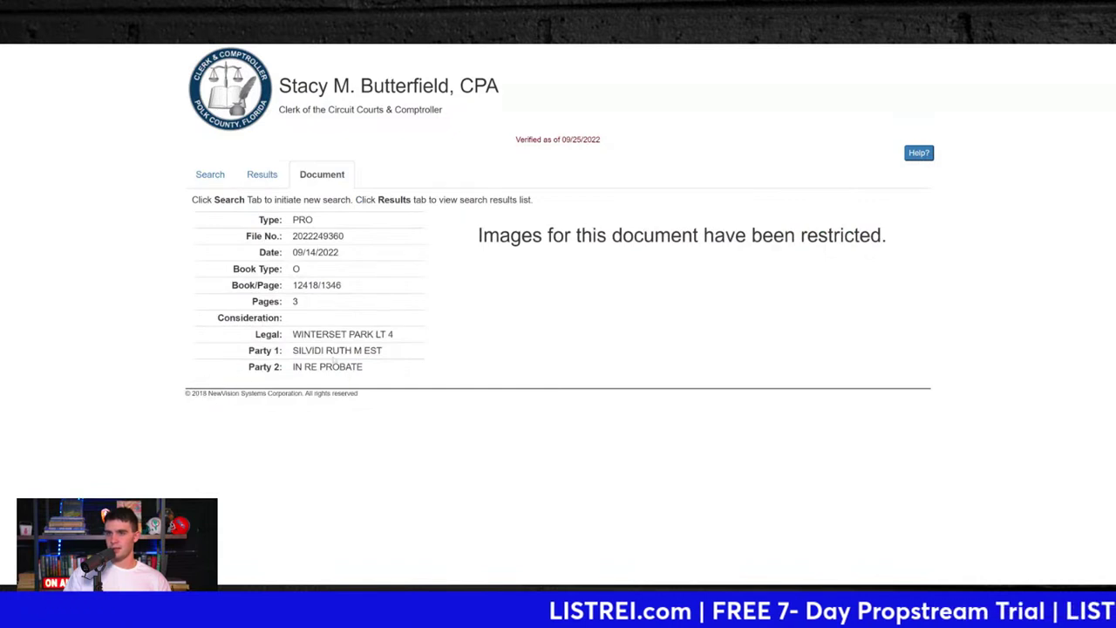
drag(347, 350, 383, 351)
click(291, 351)
click(383, 351)
drag(293, 334, 394, 334)
key(ctrl+c)
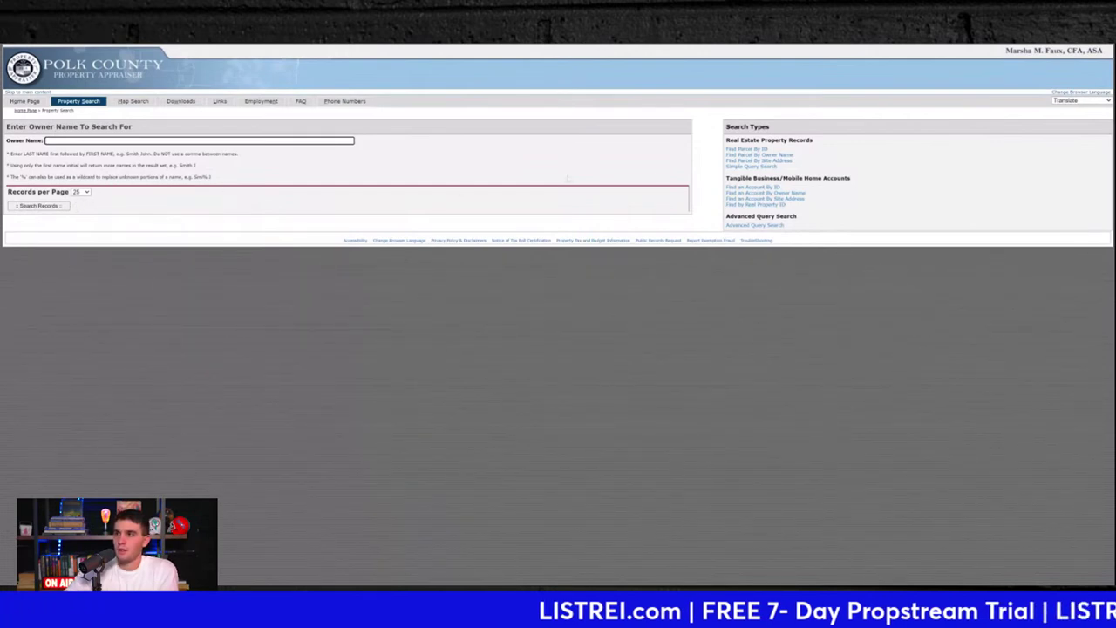
Try an Advanced Query Search with conservation easement set to No, then return to basic search
click(746, 149)
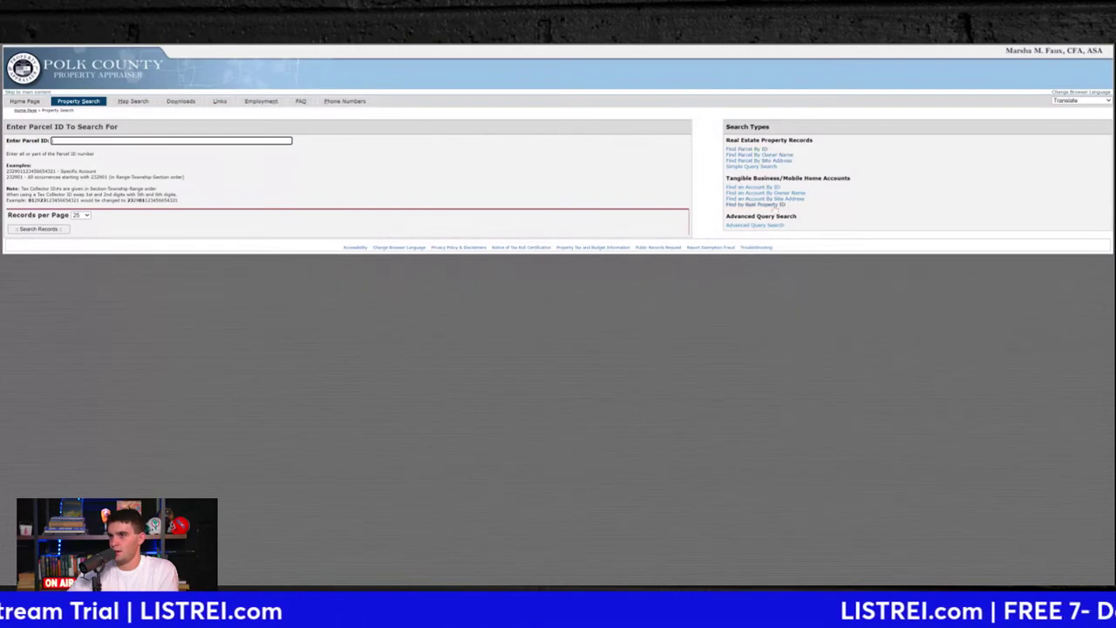
click(767, 225)
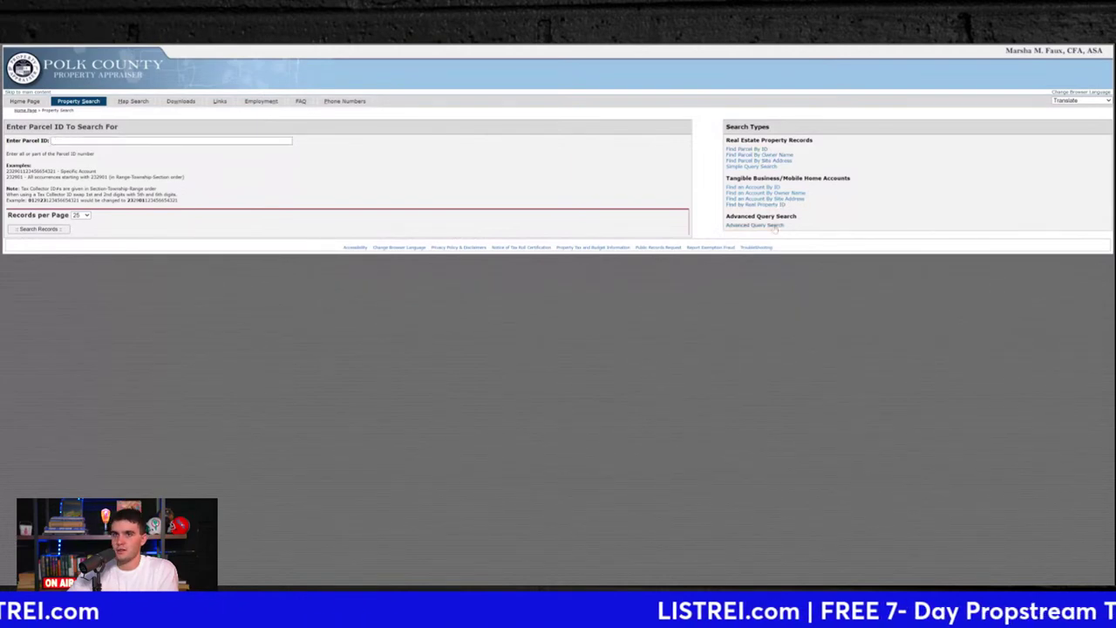
click(287, 182)
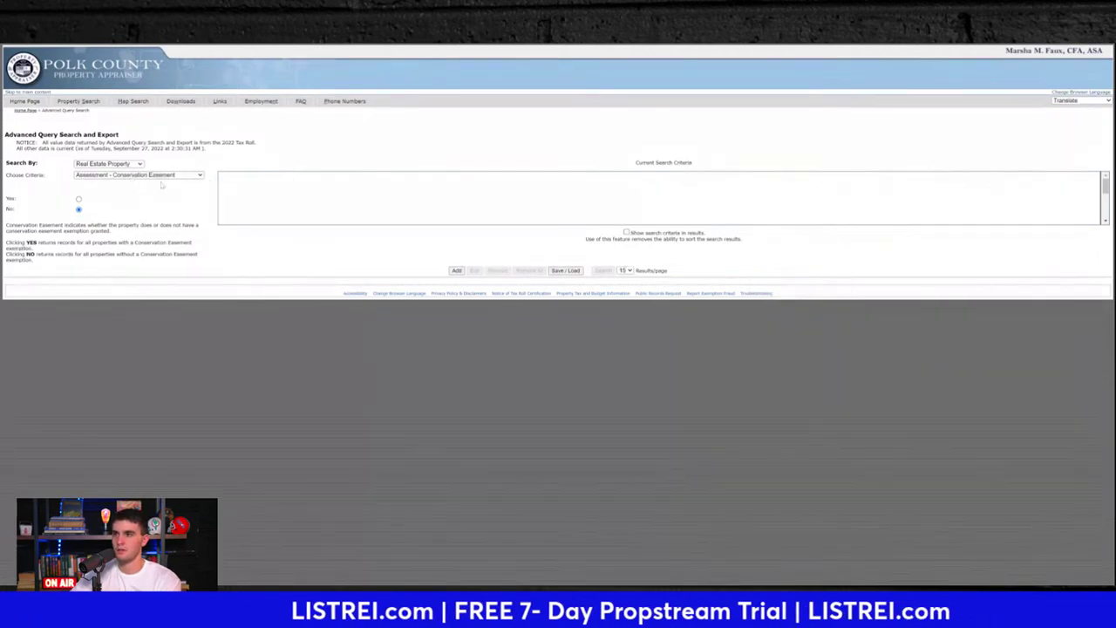
click(456, 270)
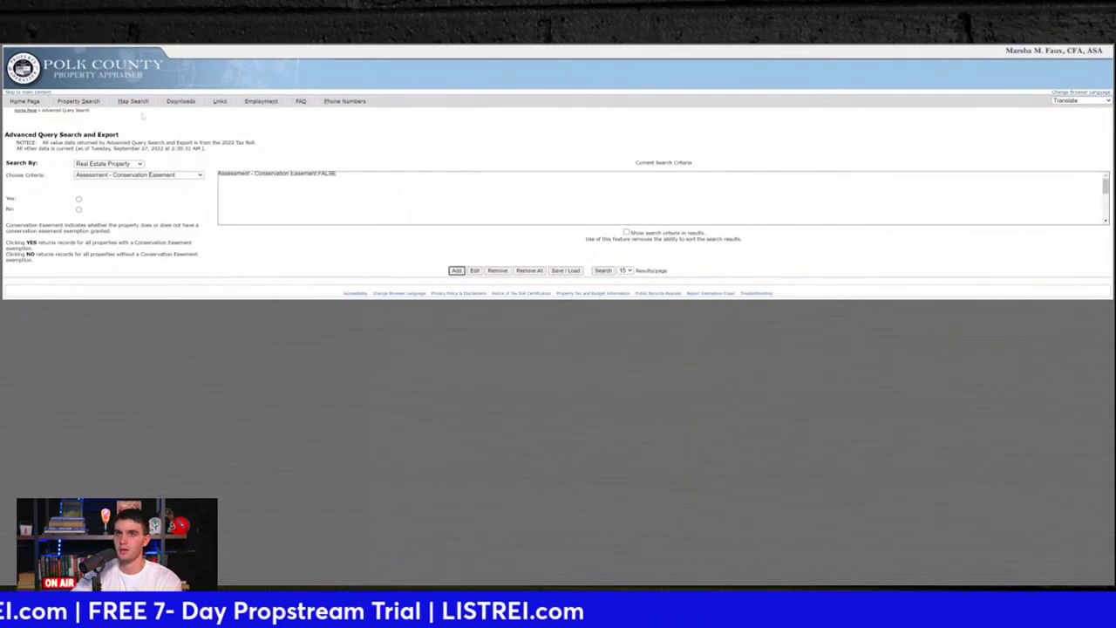
click(78, 101)
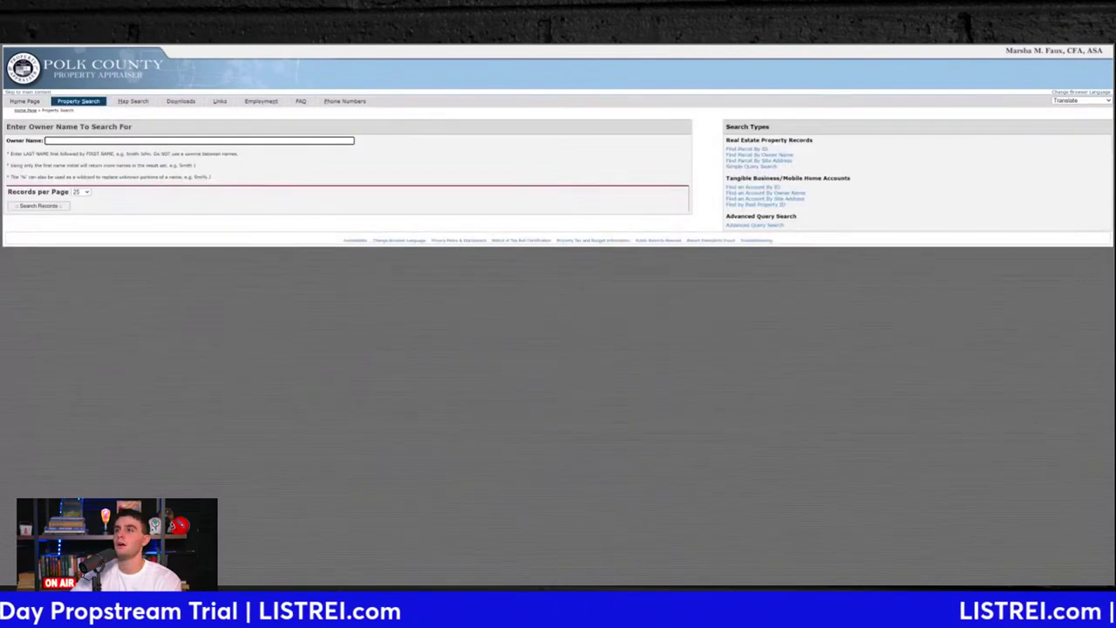
Search Parcel ID with the pasted WINTERSET PARK LT 4 legal description, then move to site-address search
click(747, 150)
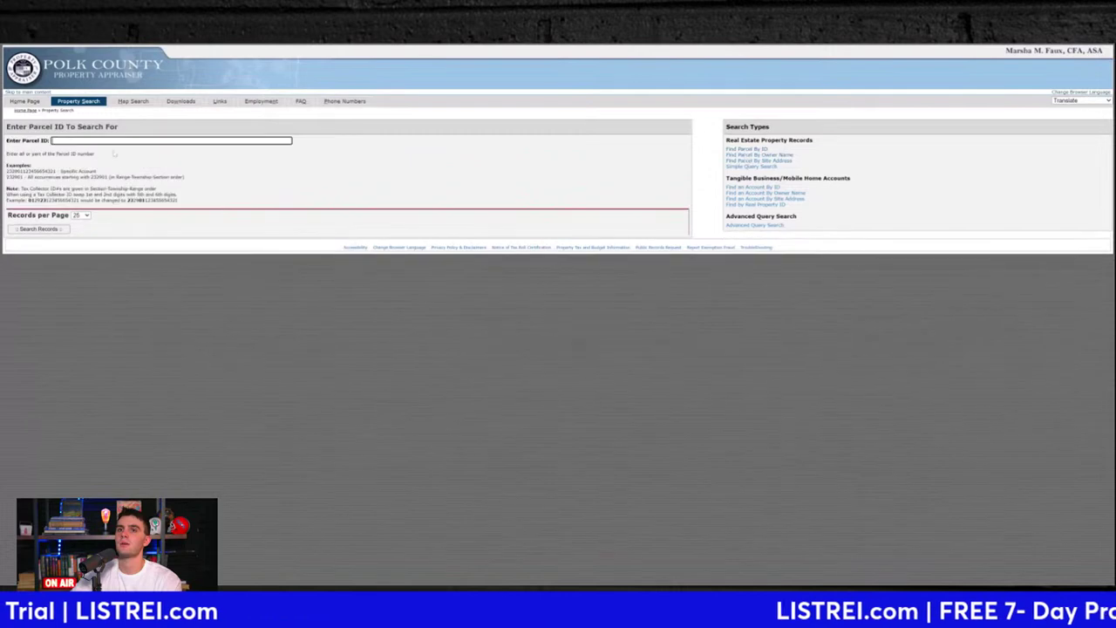
click(106, 141)
key(ctrl+v)
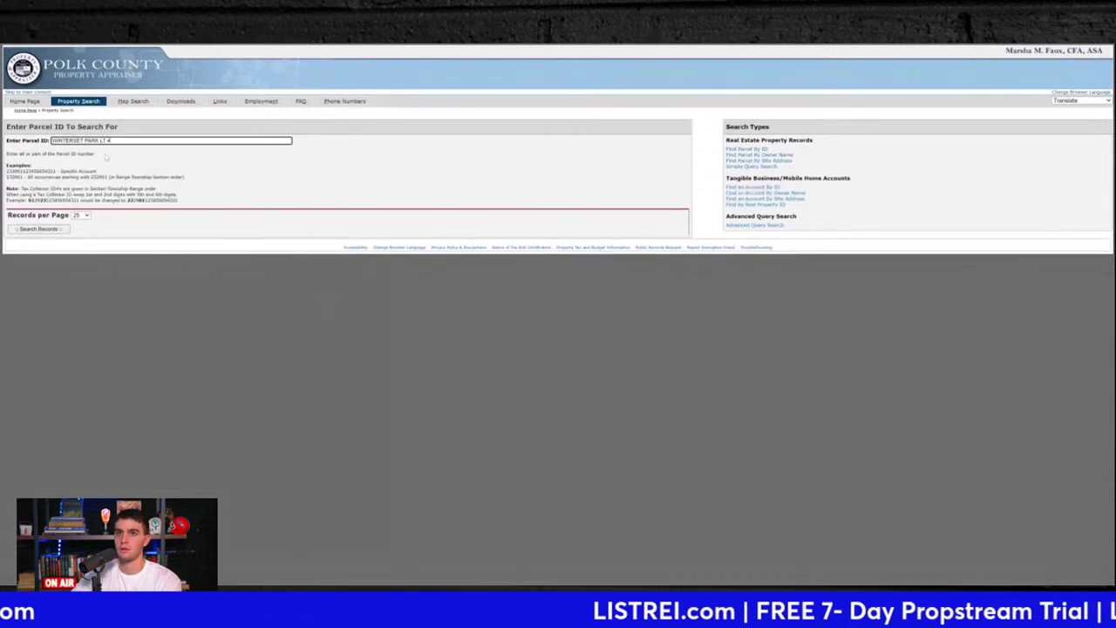
click(41, 229)
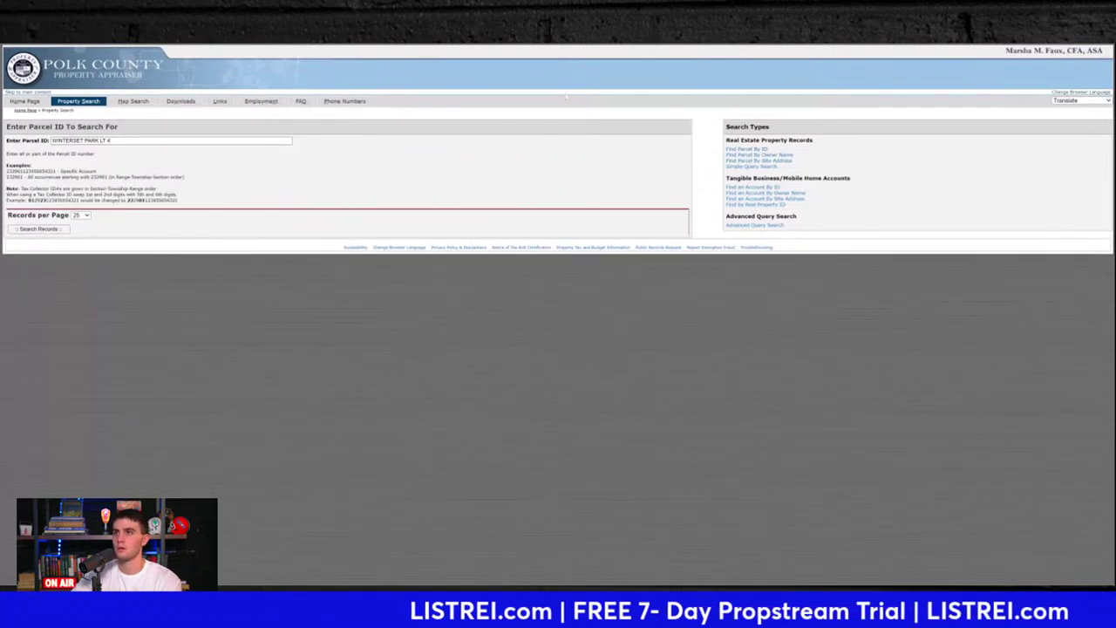
click(759, 154)
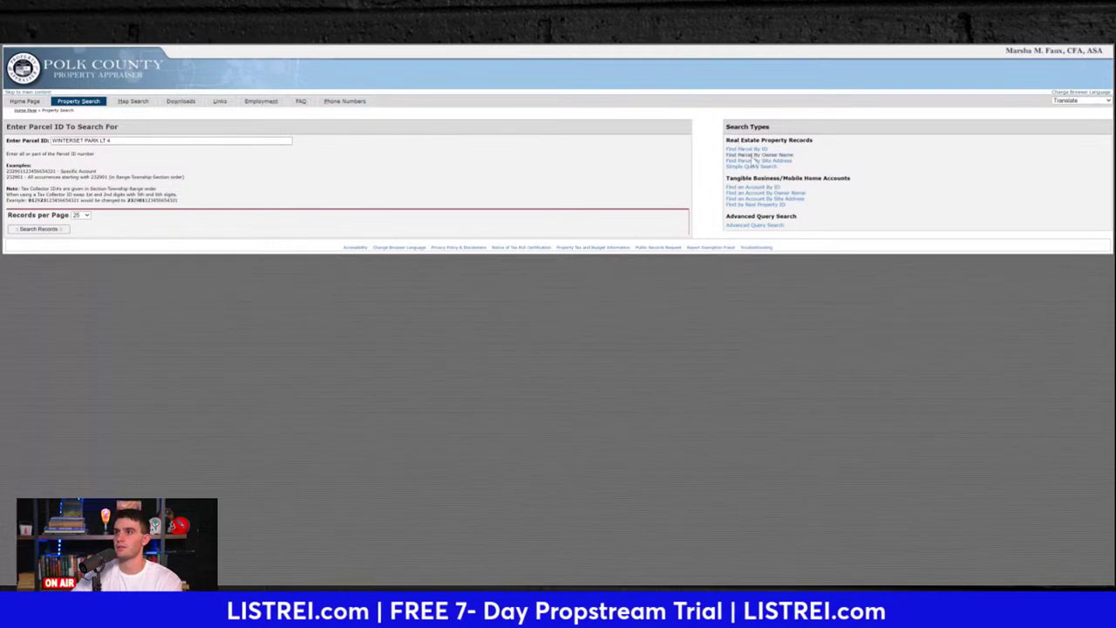
click(755, 160)
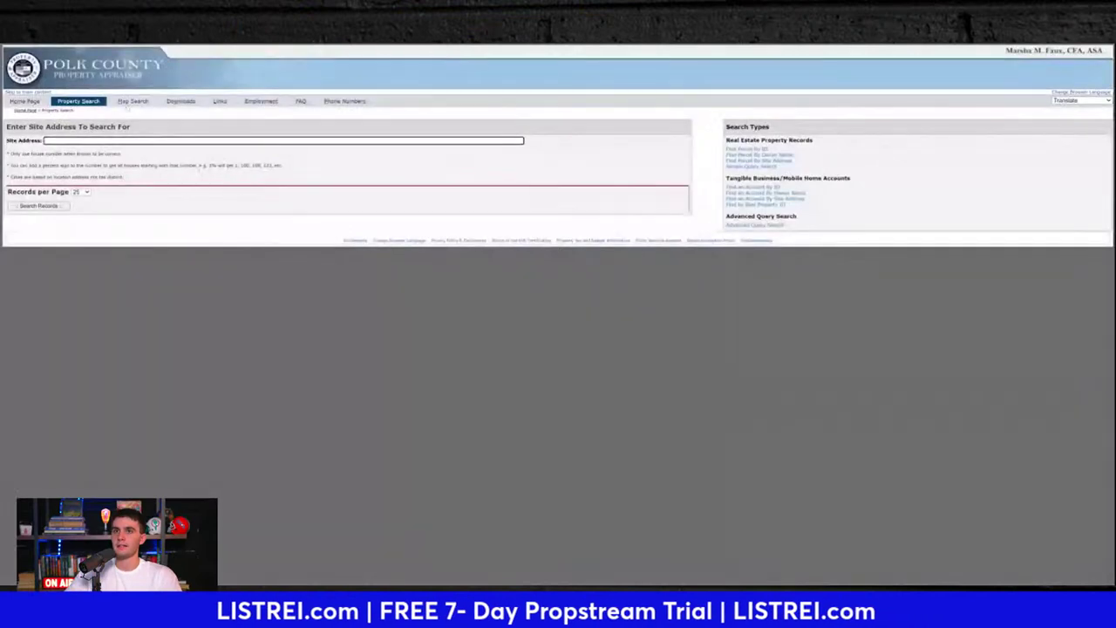
Search parcels by the pasted estate owner name and open the single matching parcel's details
click(767, 155)
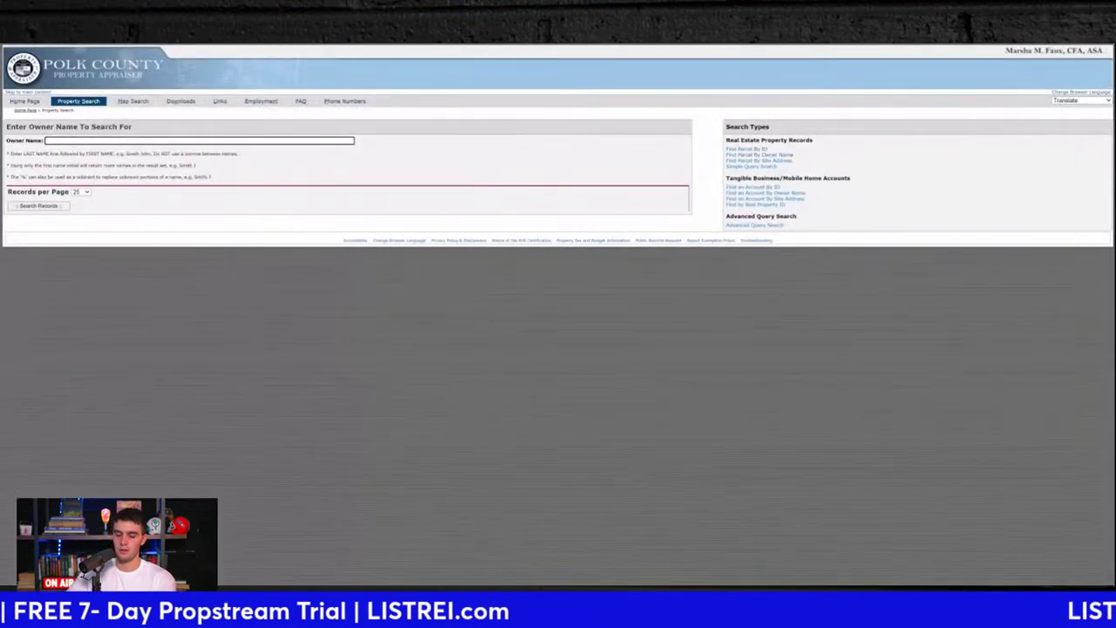
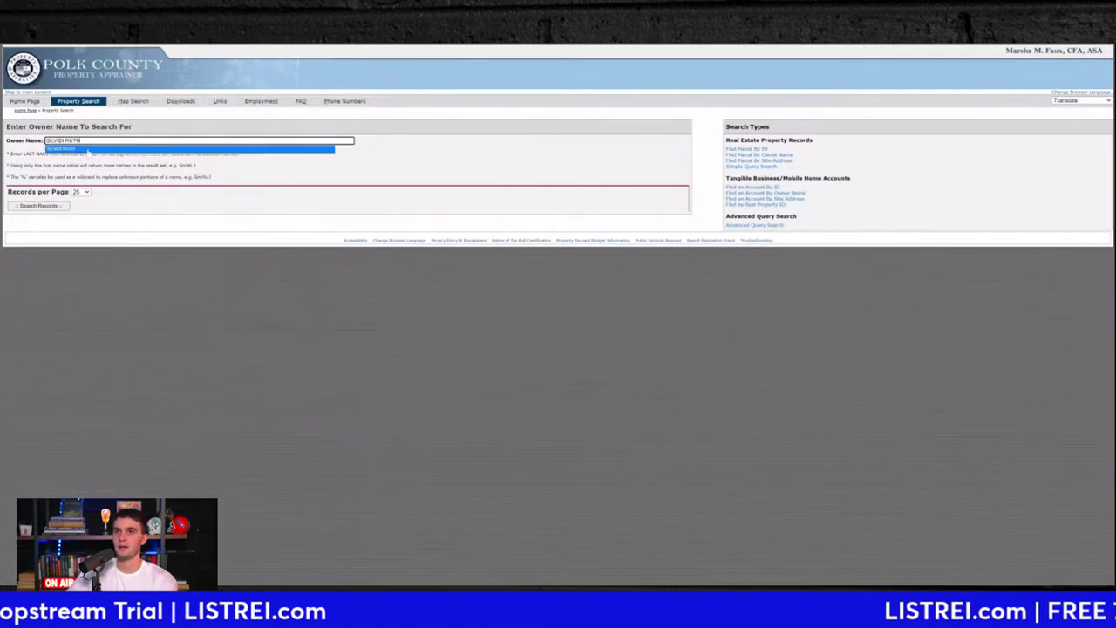
click(87, 150)
click(58, 206)
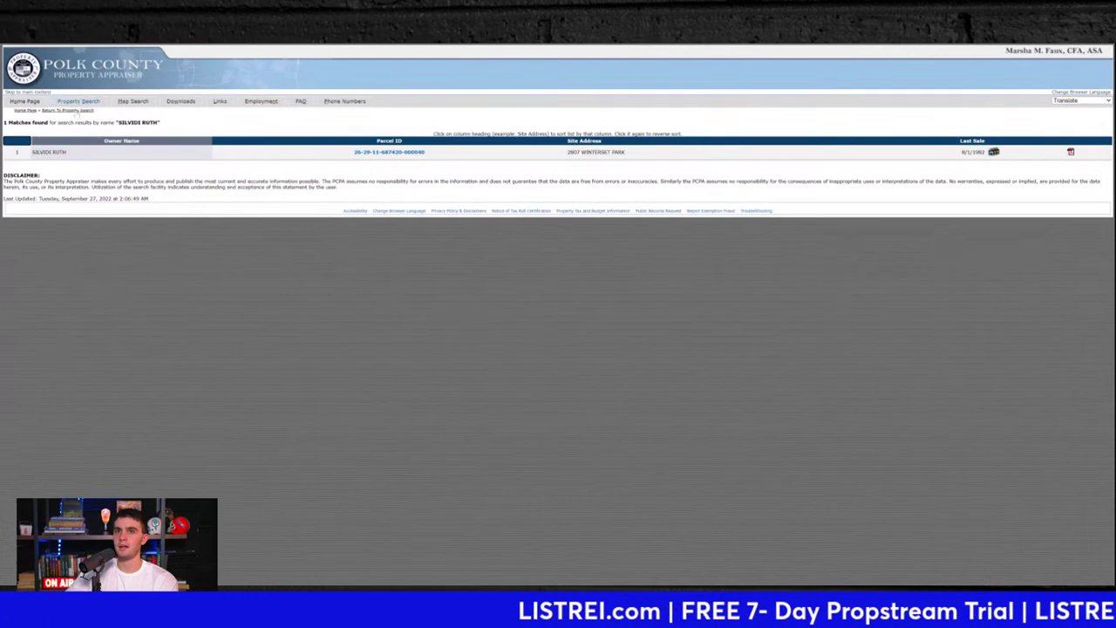
click(383, 152)
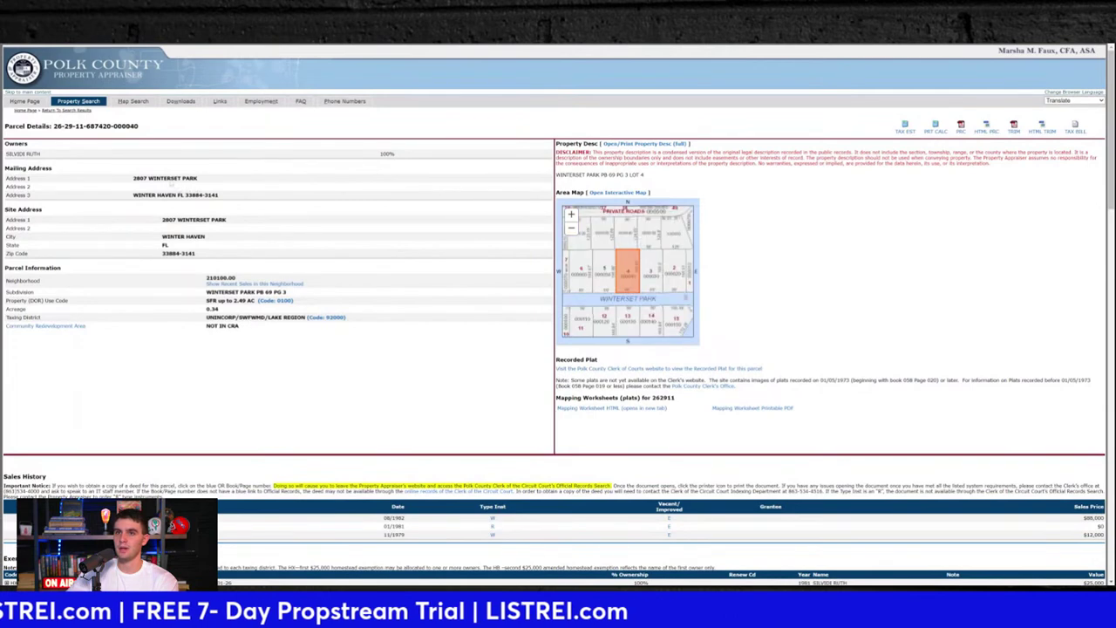
Select the property's site address line on the parcel details page
triple_click(164, 177)
click(247, 184)
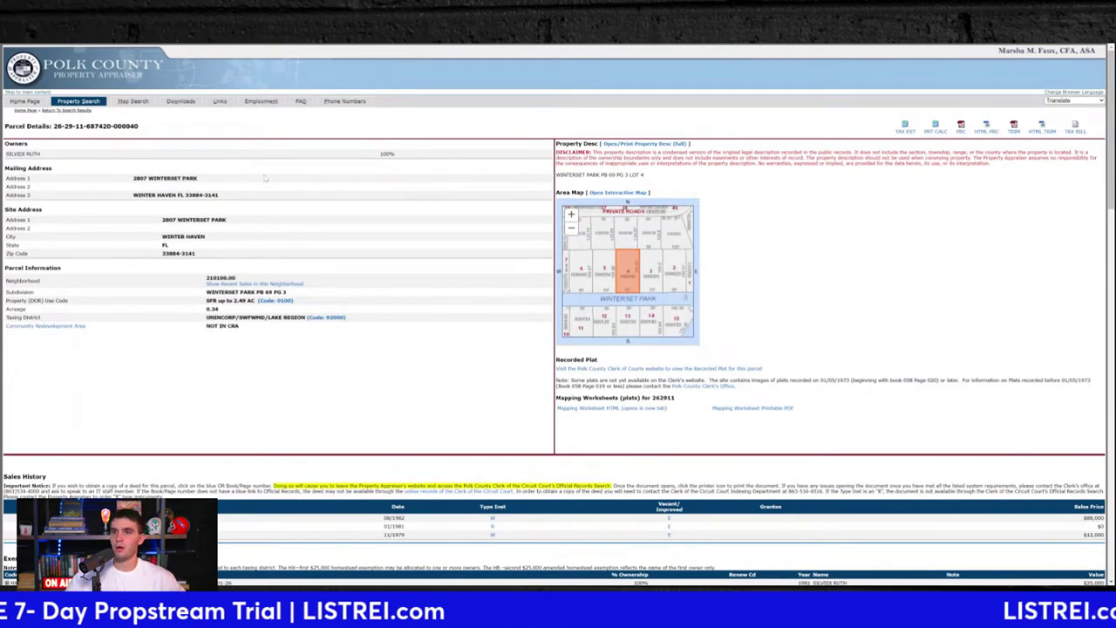
triple_click(192, 219)
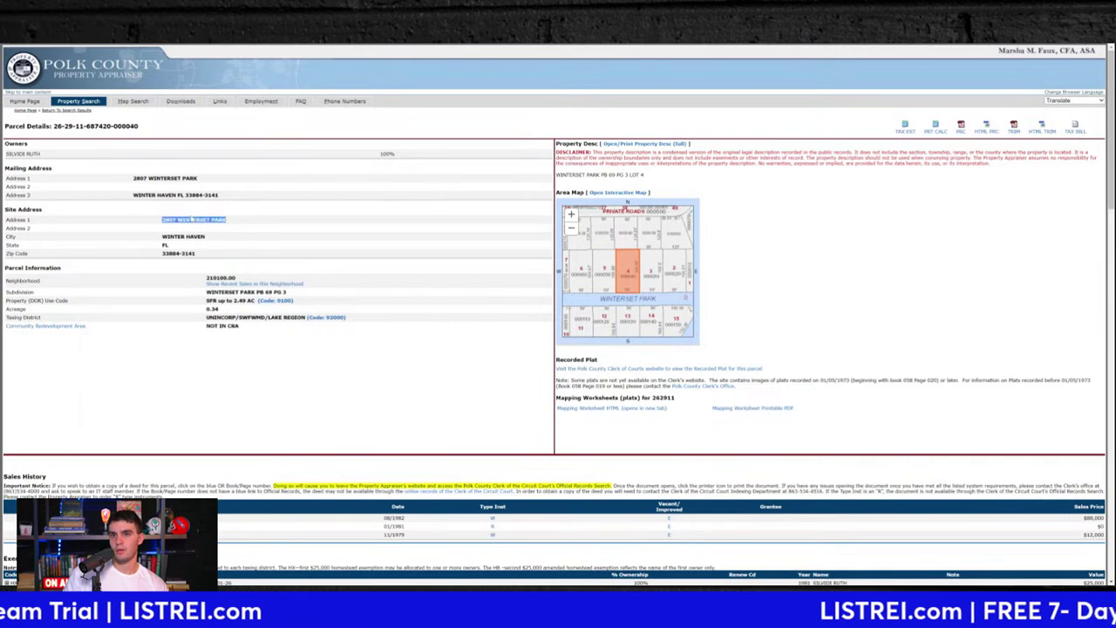
key(alt+Tab)
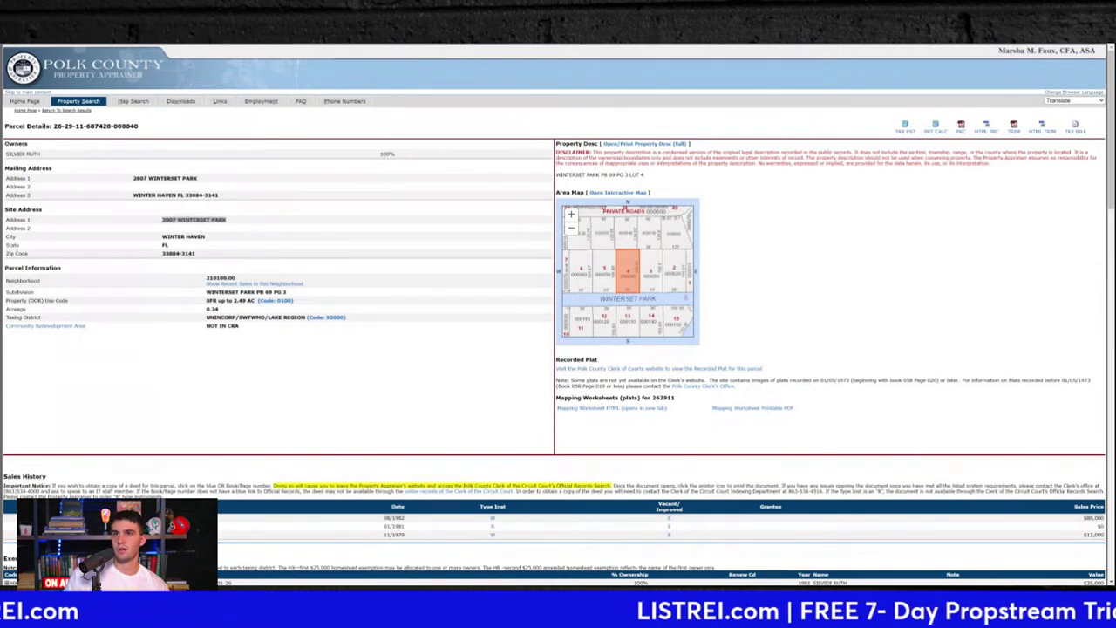
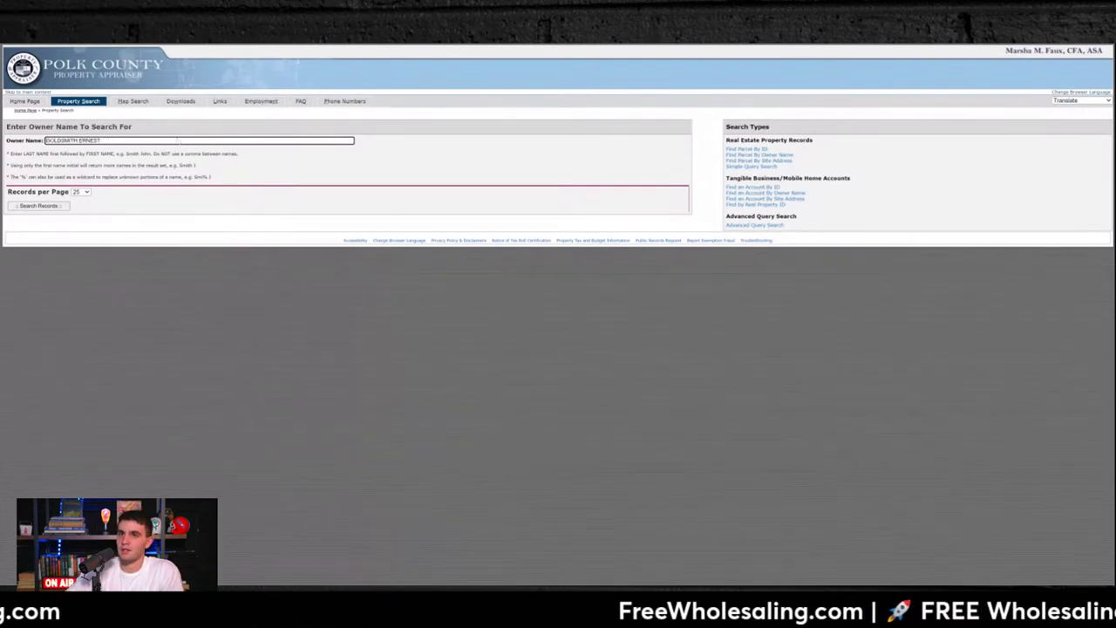
Search parcels by the pasted estate owner's name, which returns 0 matches, and go back
click(46, 205)
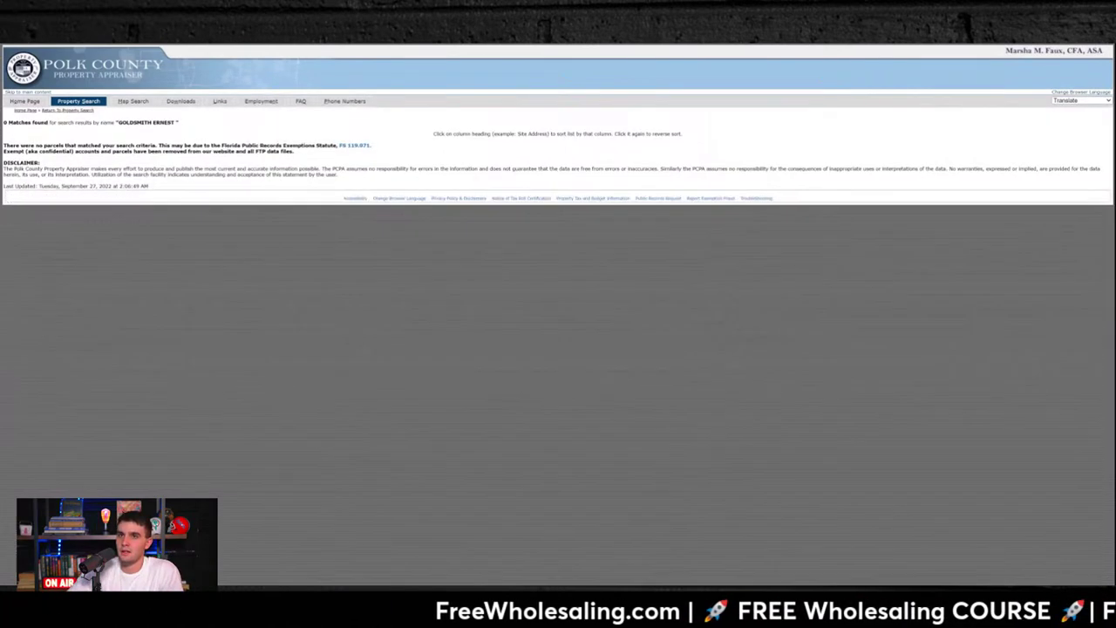
click(71, 112)
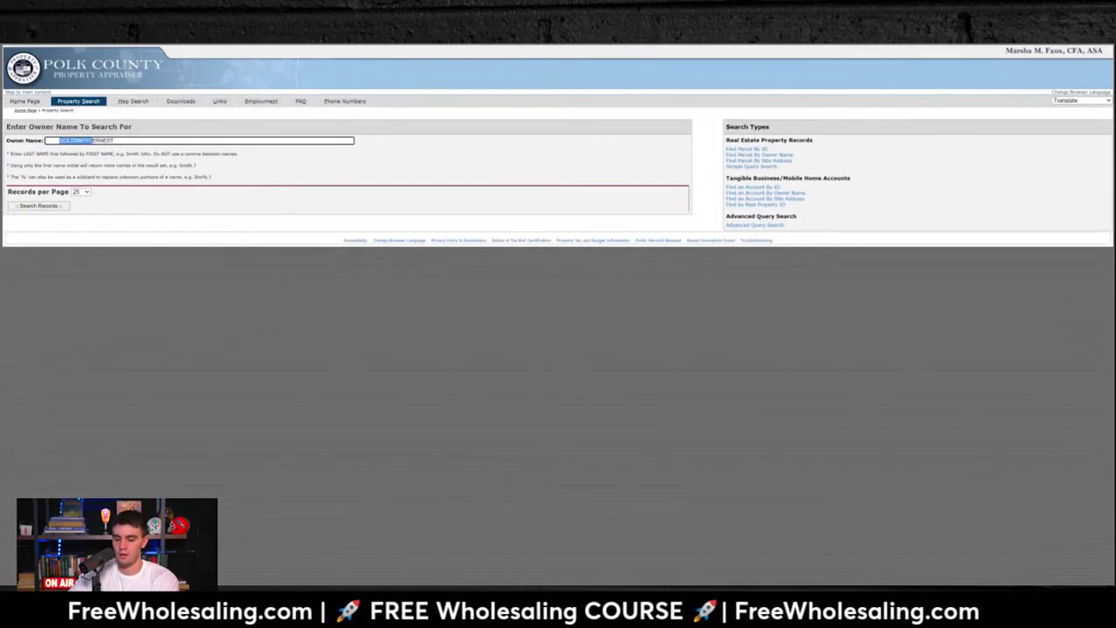
Replace the owner name with just the estate owner's surname
key(BackSpace)
key(Delete)
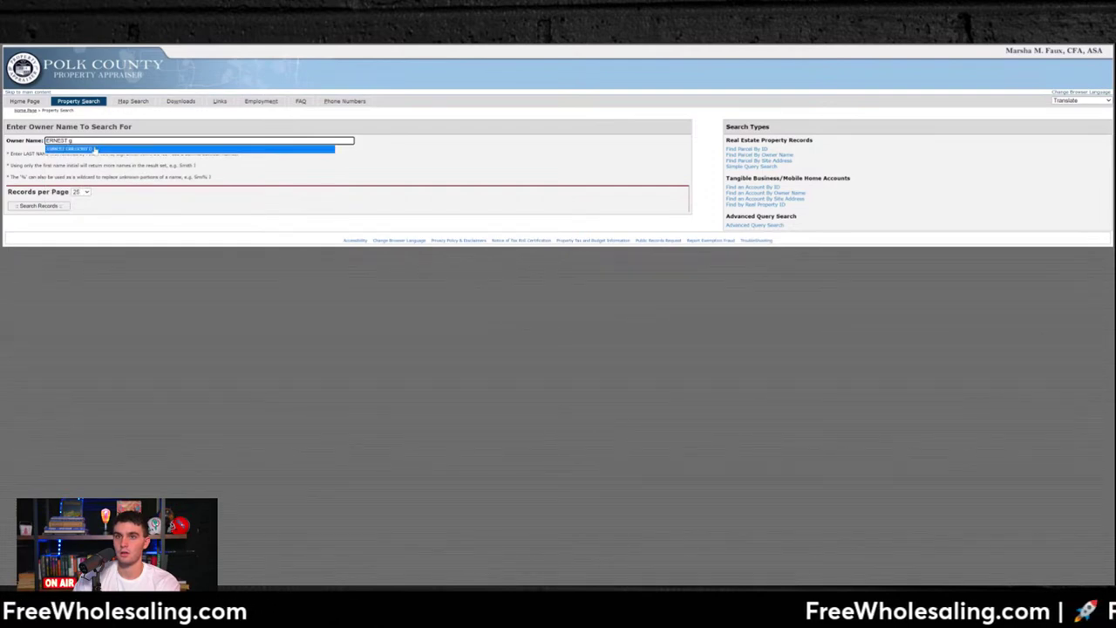
key(ctrl+a)
key(BackSpace)
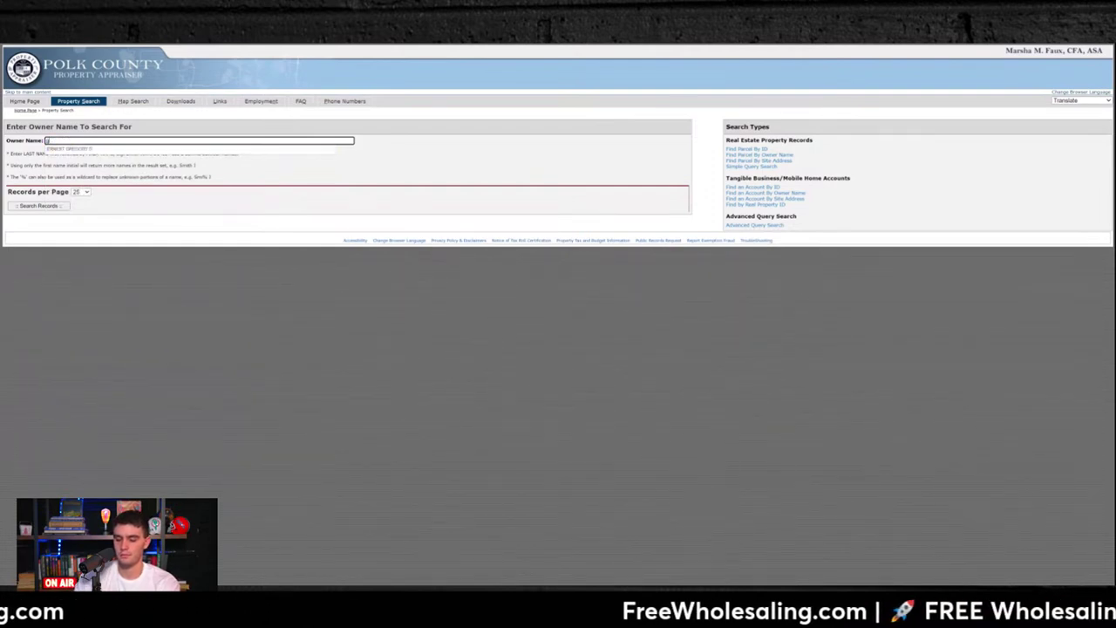
text(goldsmith e)
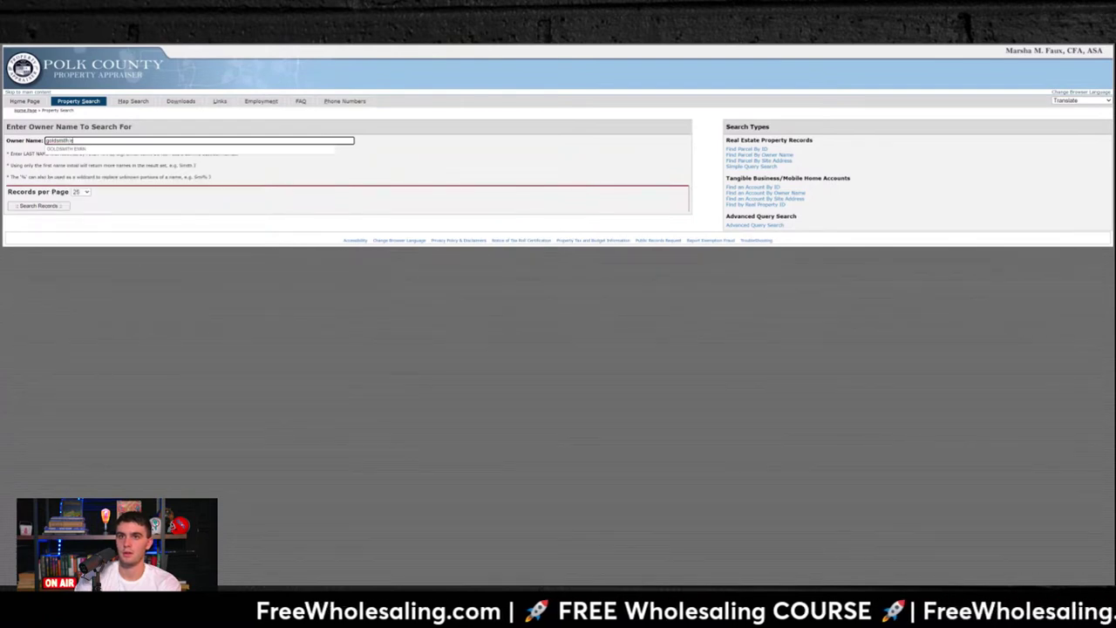
key(Tab)
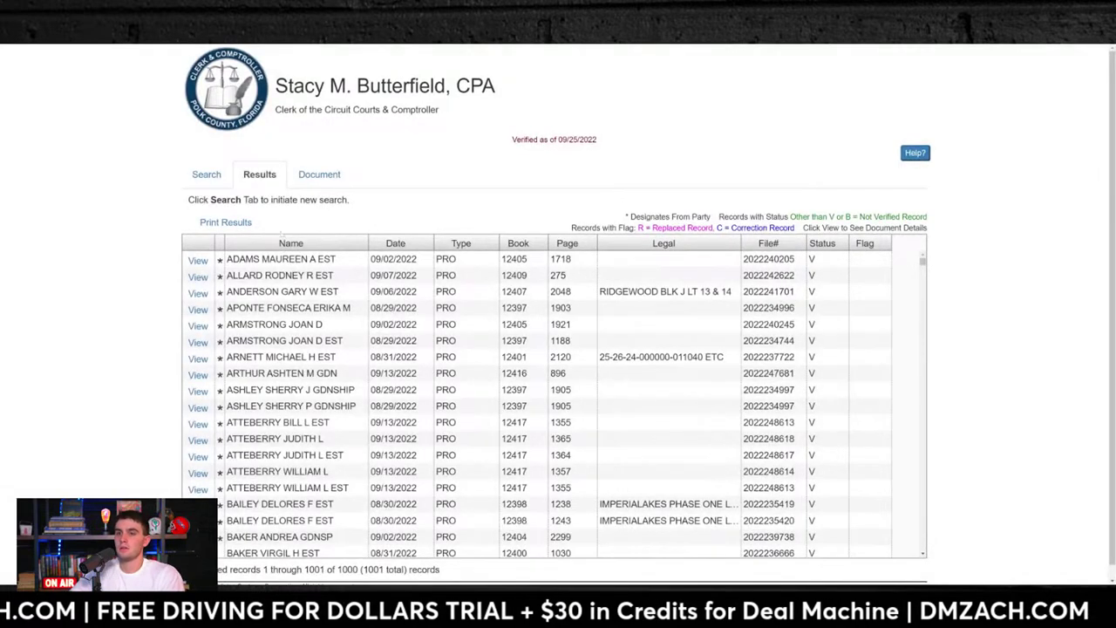
Sort probate filings newest first and copy a guardianship record's Party 1 name
click(427, 244)
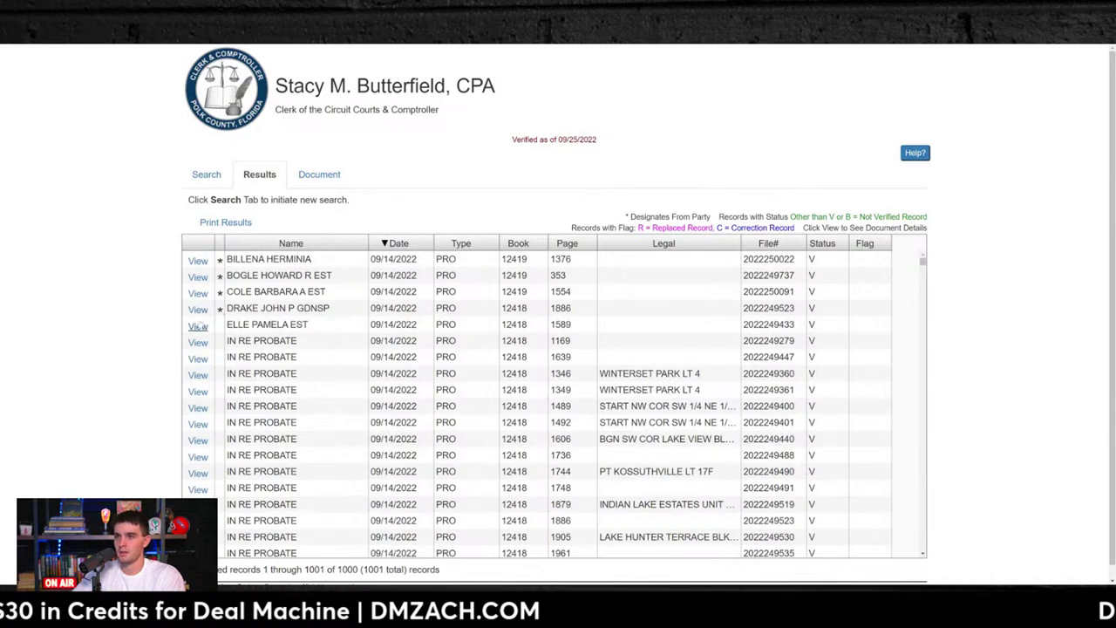
click(199, 309)
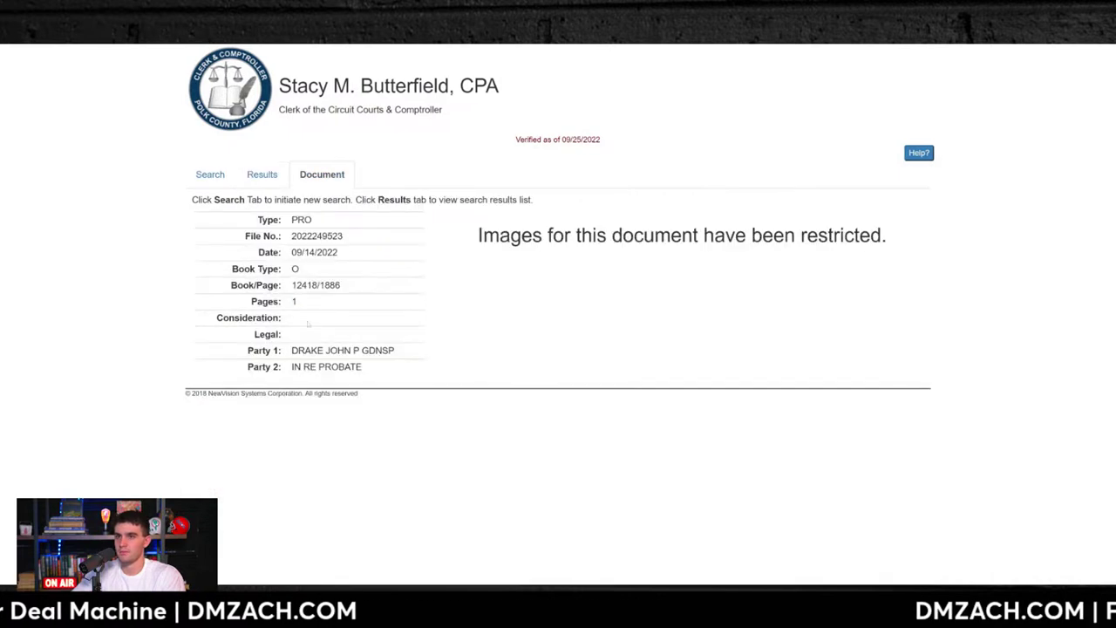
mouse_move(357, 349)
mouse_down()
mouse_move(291, 349)
mouse_move(351, 349)
mouse_up()
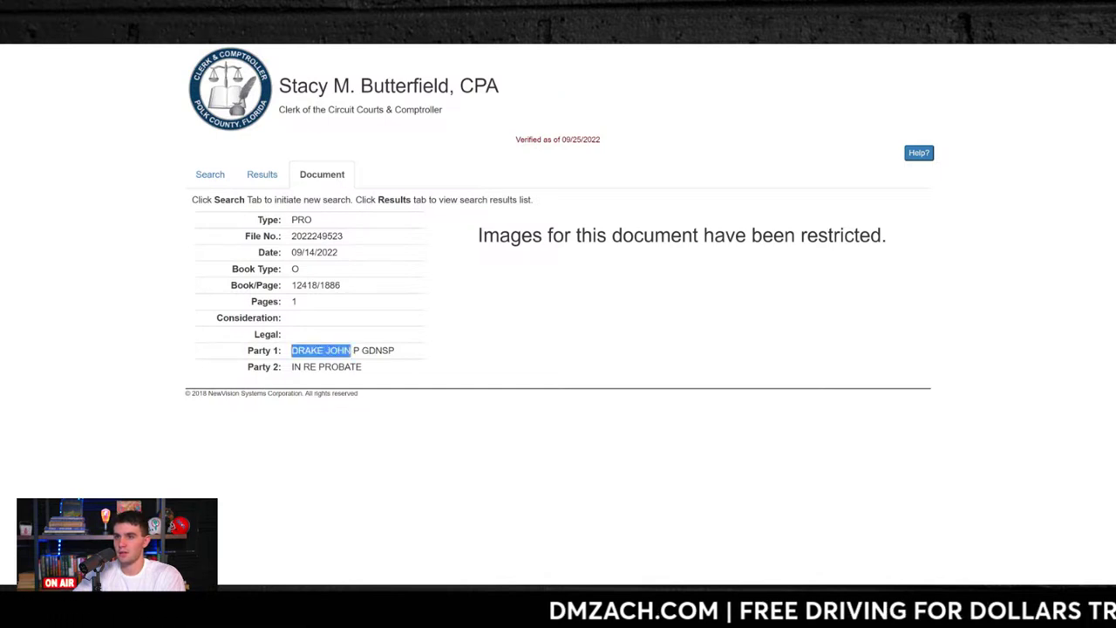
key(alt+Tab)
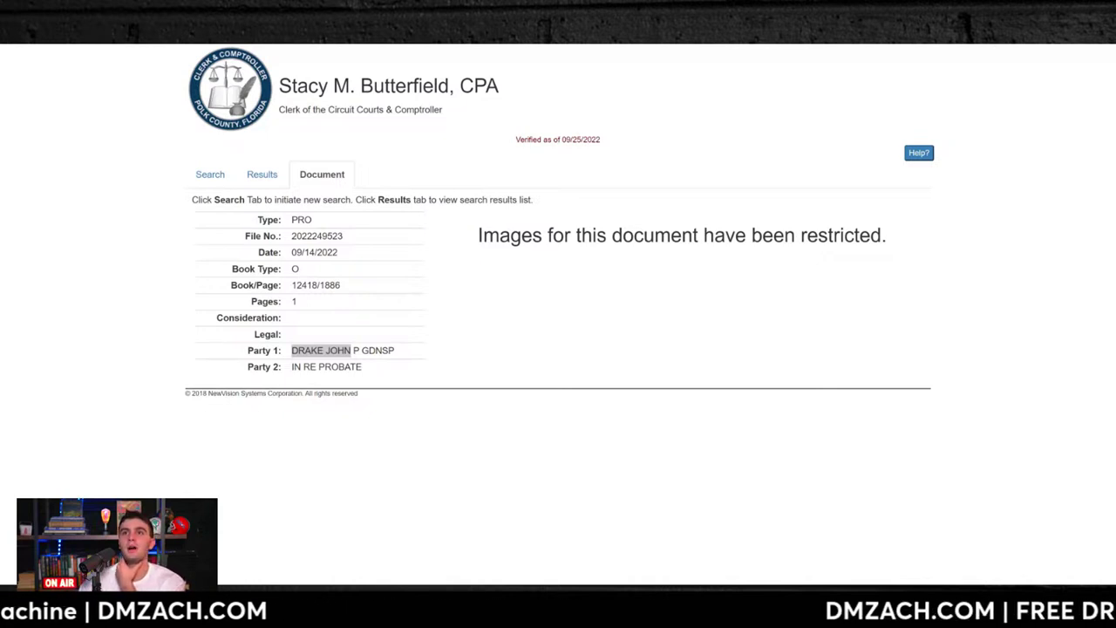
key(alt+Tab)
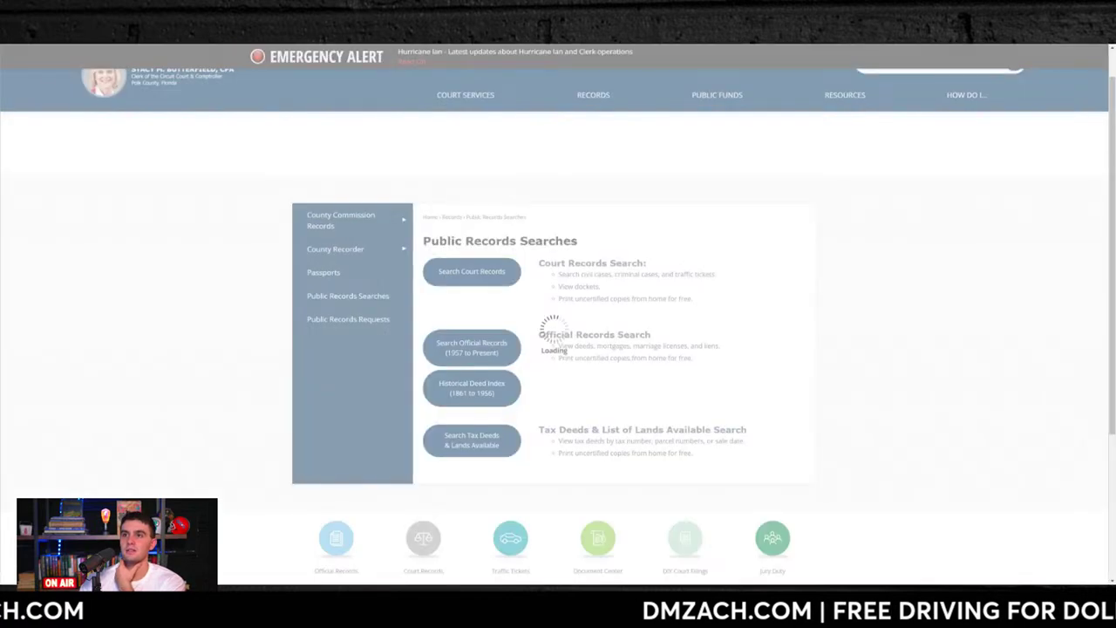
Search official records for PROBATE and PRO document types from the last 30 days
click(508, 318)
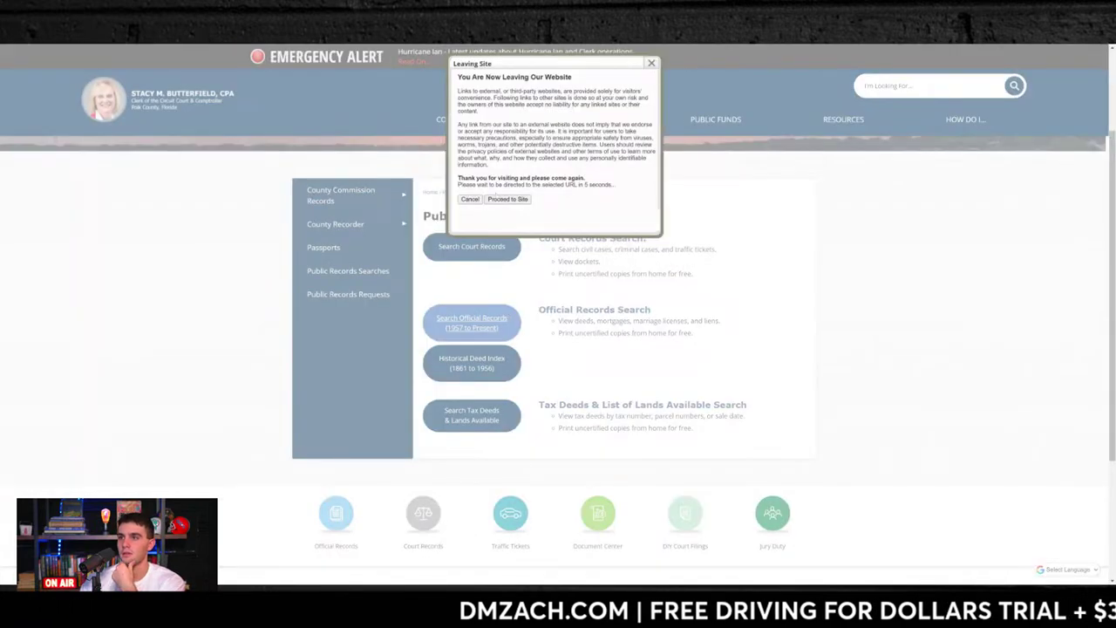
click(508, 199)
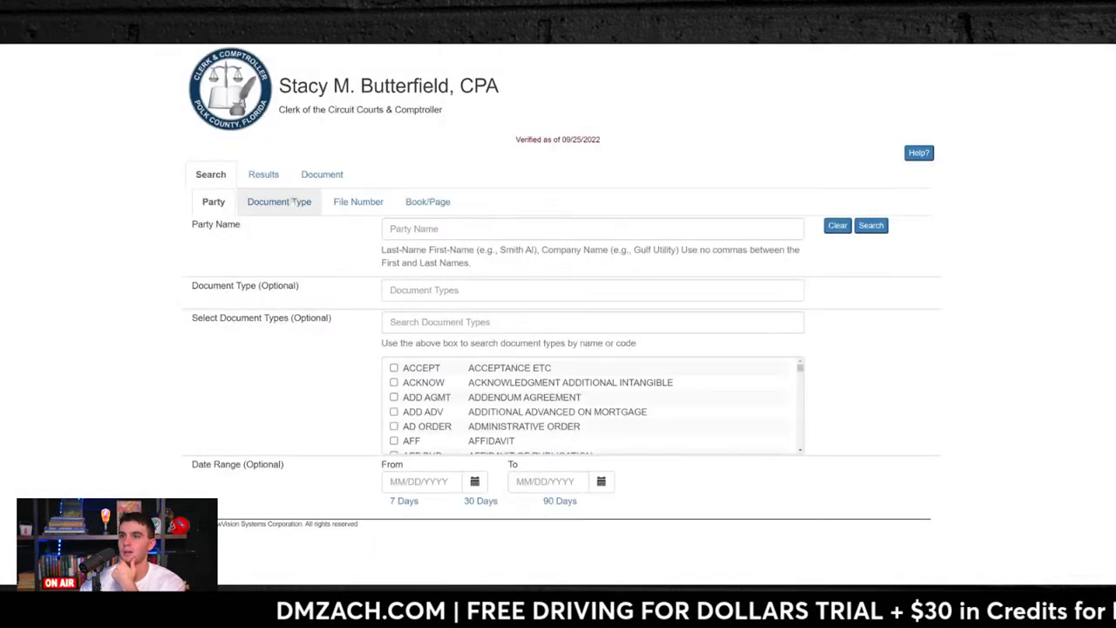
click(296, 201)
click(593, 260)
text(prob)
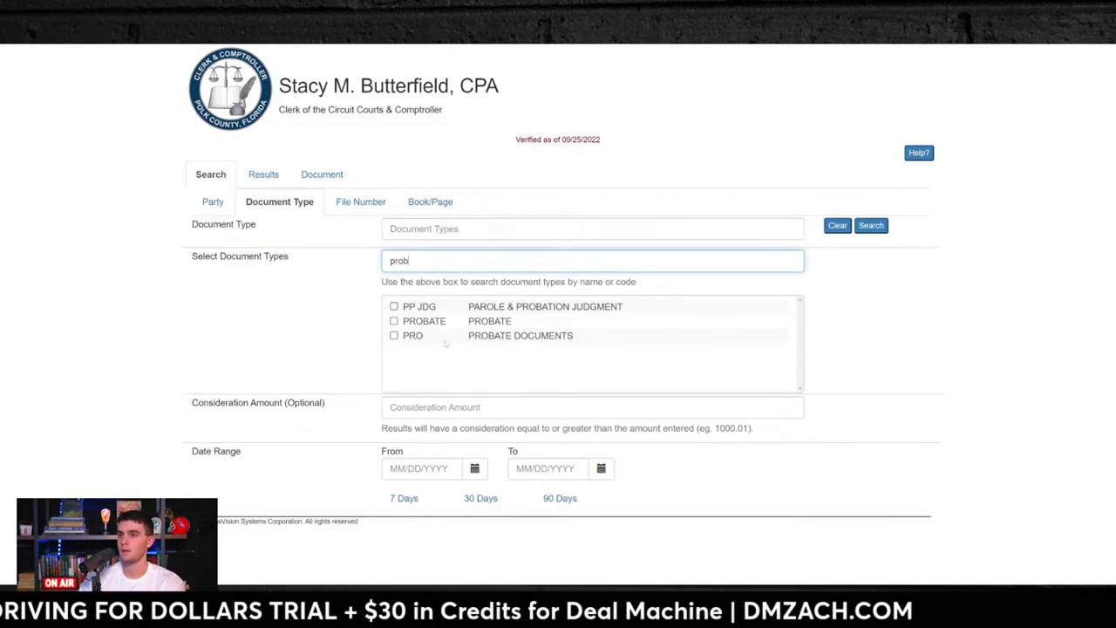
click(394, 321)
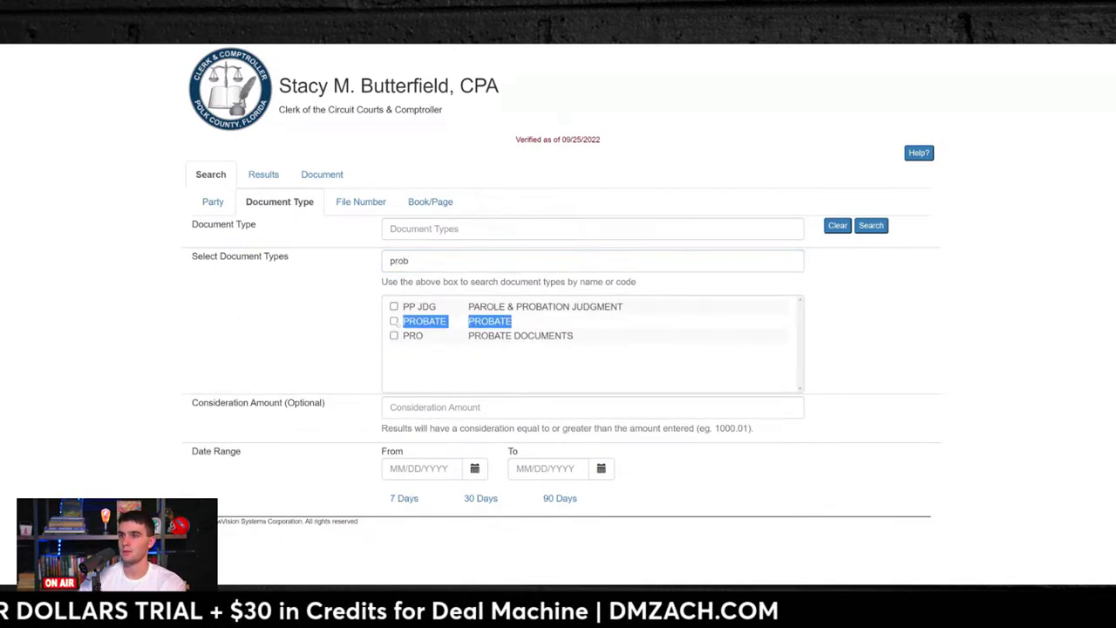
click(393, 336)
click(480, 498)
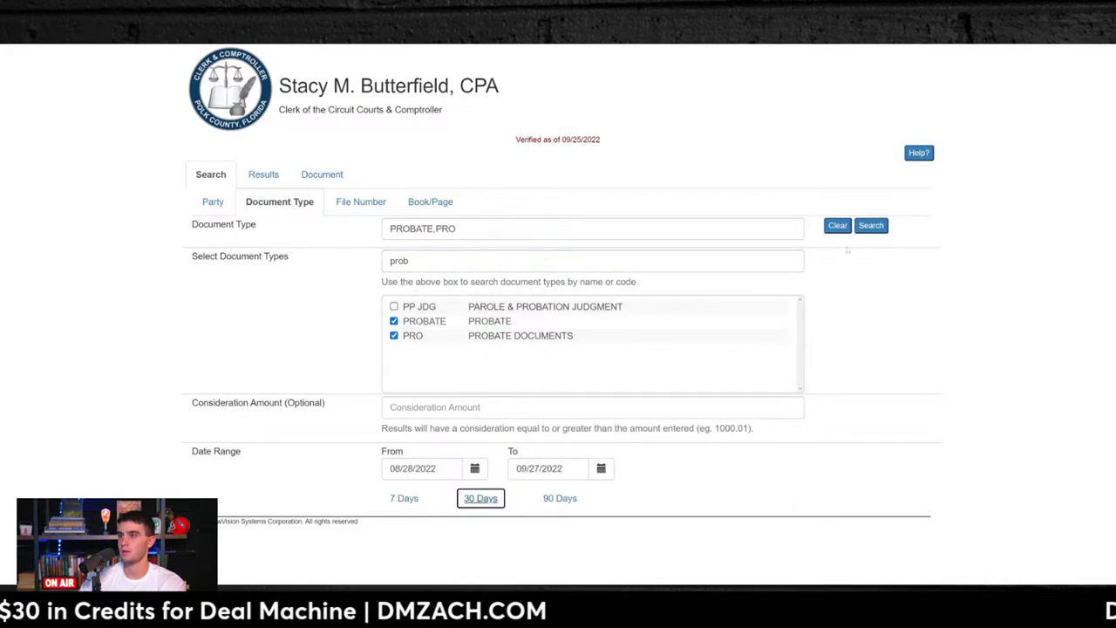
click(870, 226)
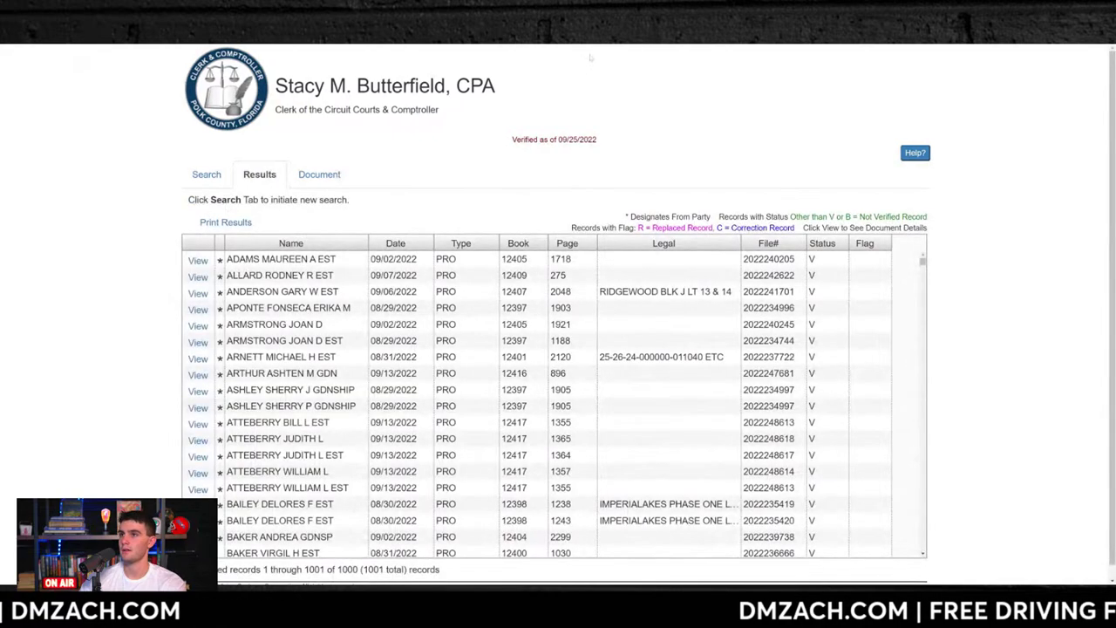
Sort the probate results by date, newest first
scroll(425, 392, down, 6)
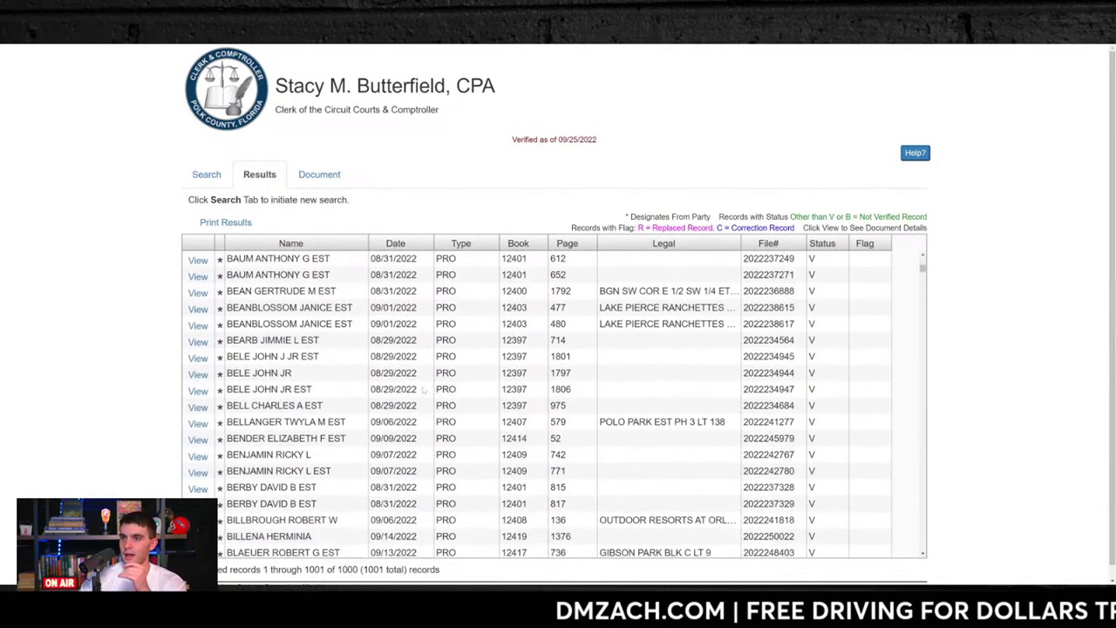
scroll(426, 391, down, 8)
click(397, 244)
scroll(557, 403, down, 8)
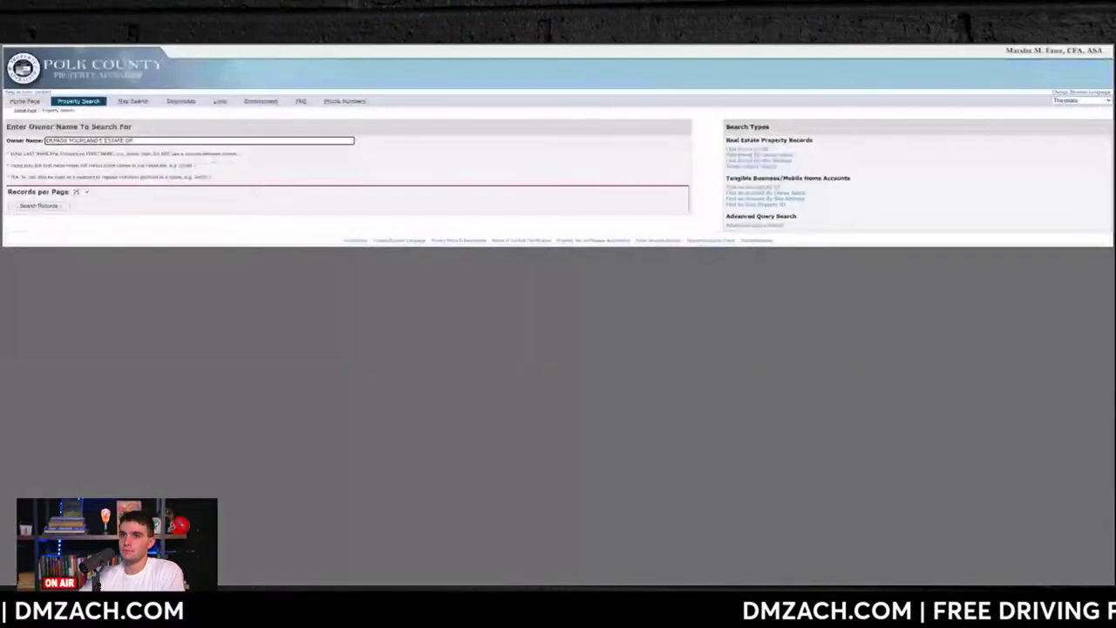
Run the owner search, open the single matching parcel and copy its site address
click(38, 205)
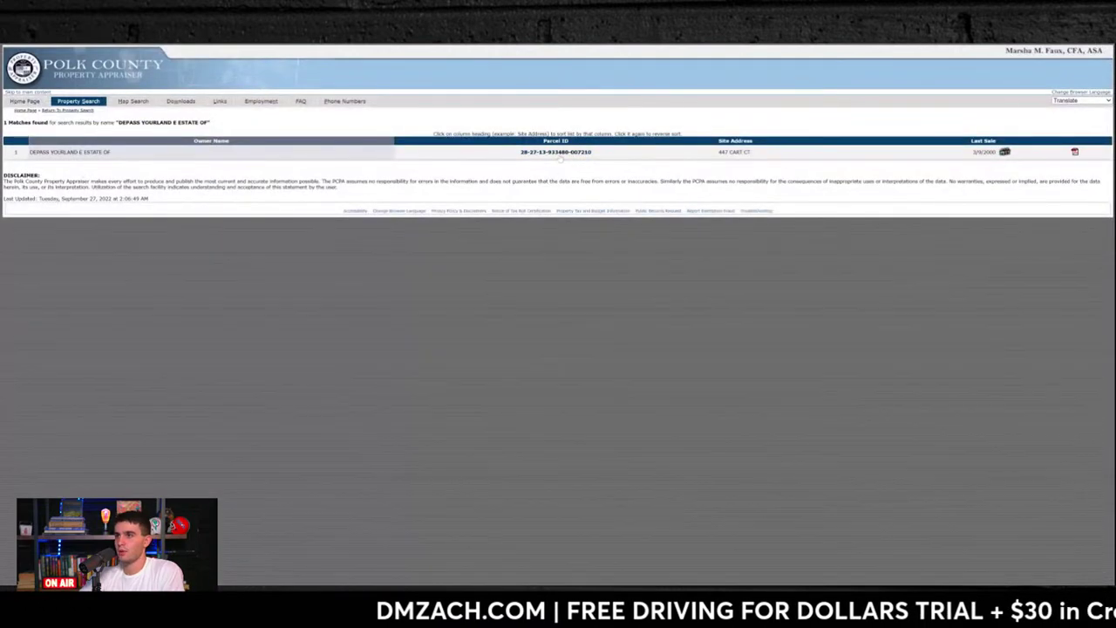
click(558, 153)
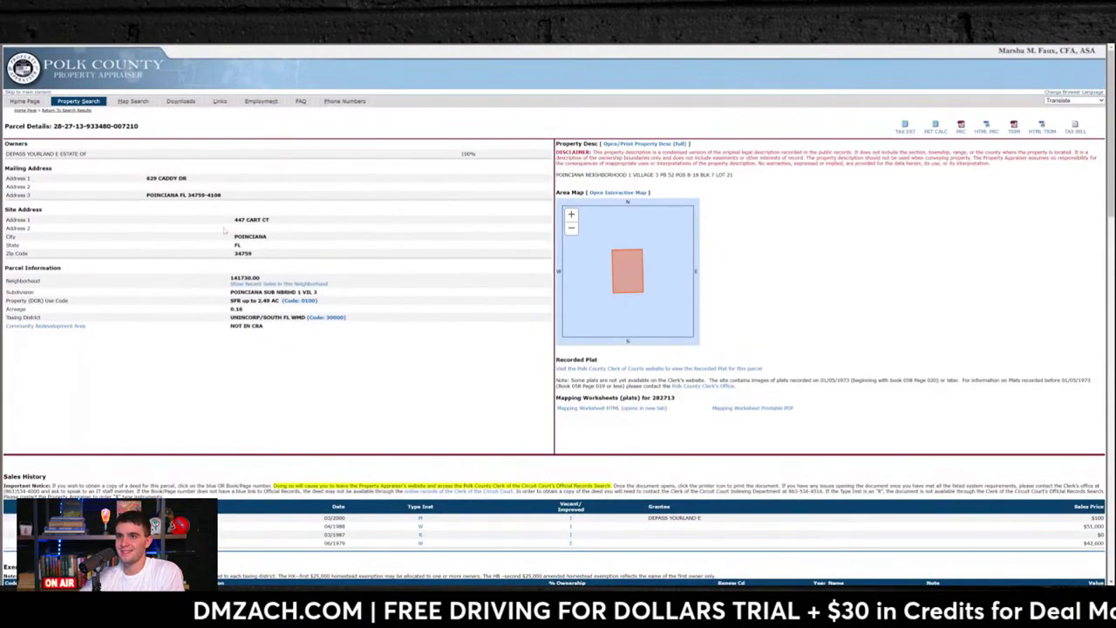
triple_click(251, 220)
key(alt+Tab)
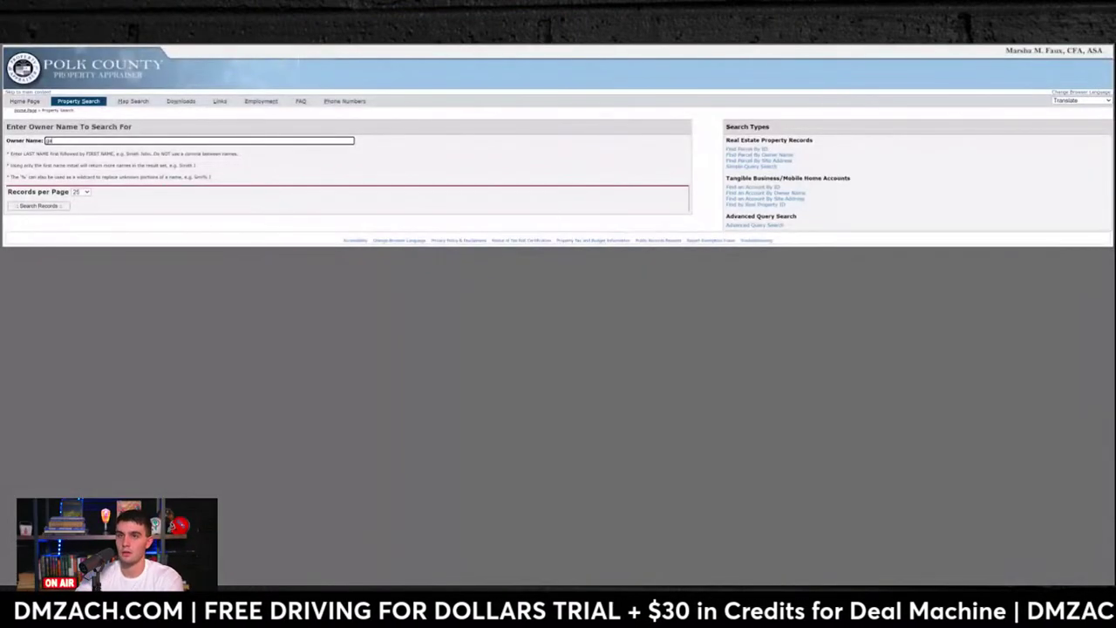
Enter a new estate owner's name in the Owner Name field
text(ga)
key(BackSpace)
key(BackSpace)
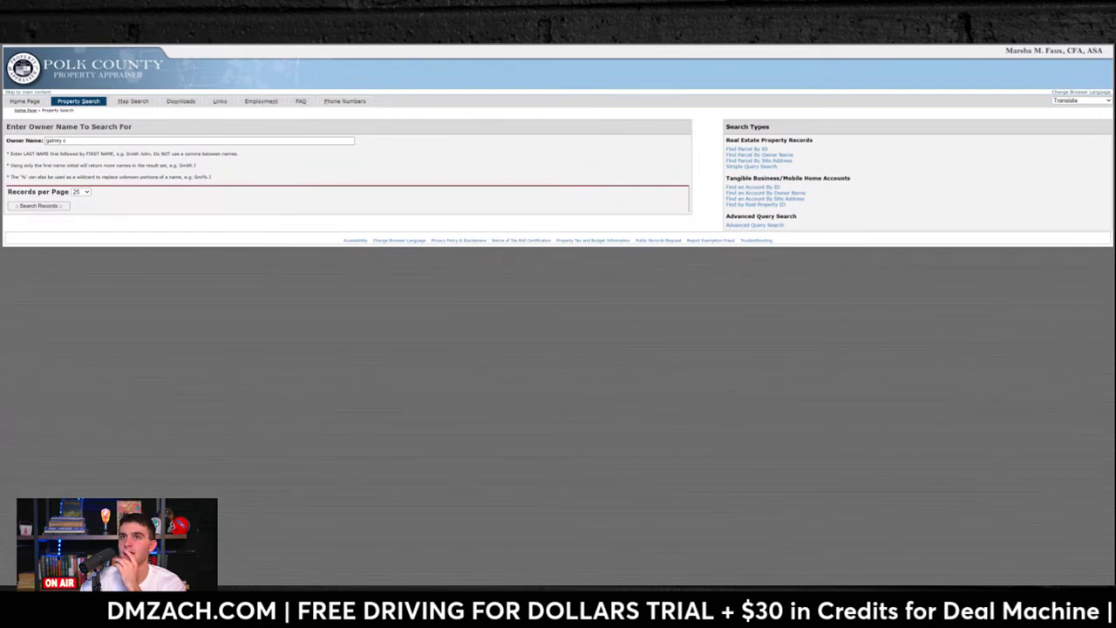
click(52, 141)
key(ctrl+a)
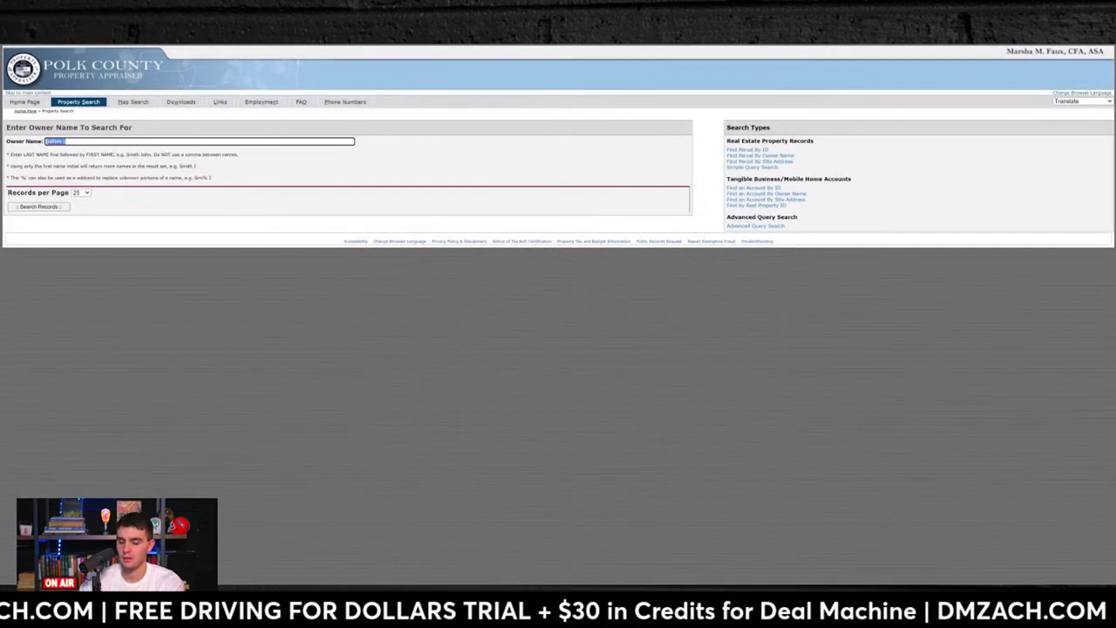
text(fe)
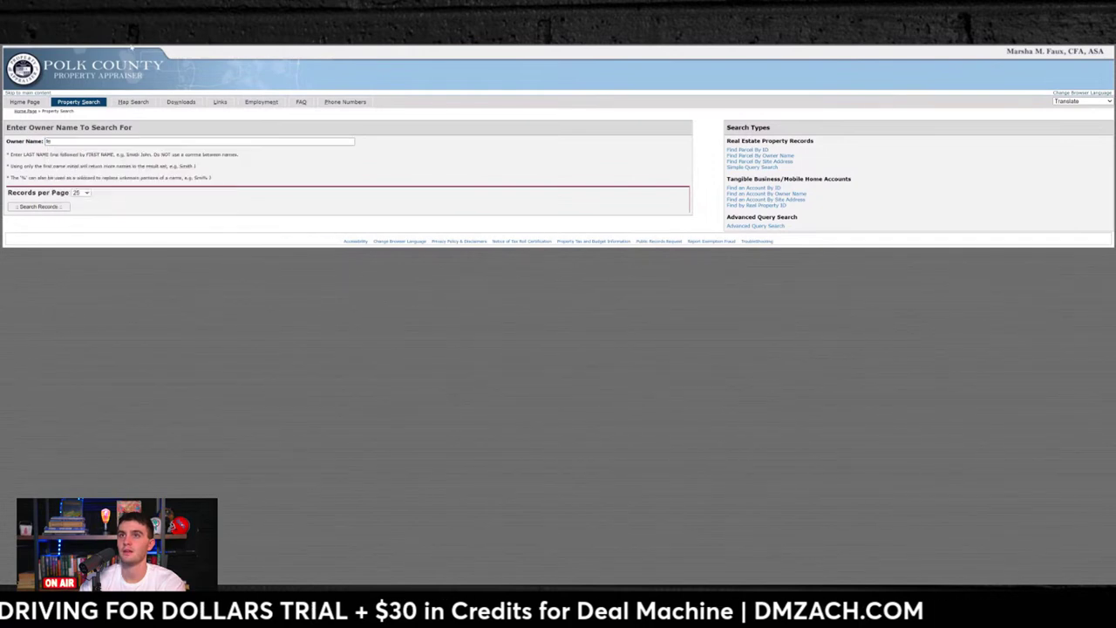
key(ctrl+a)
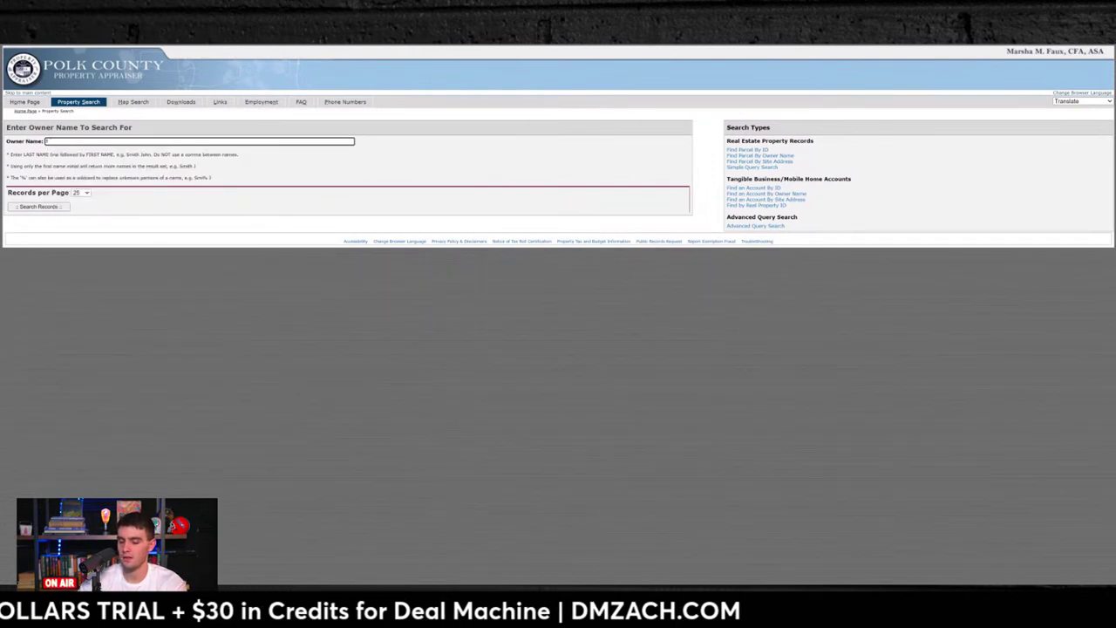
text(fle)
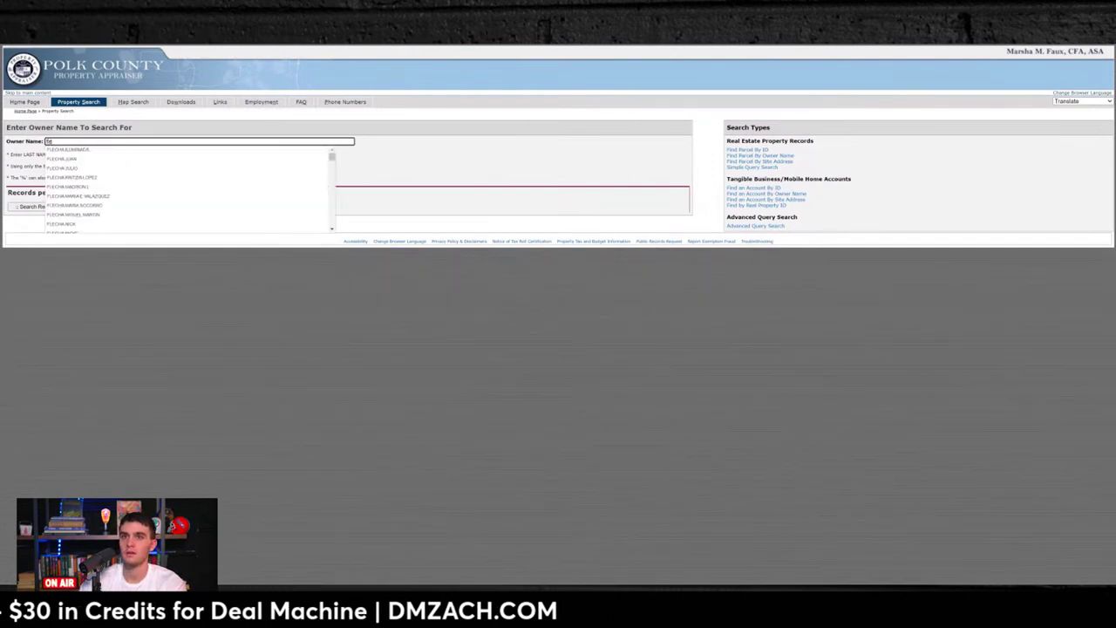
key(Escape)
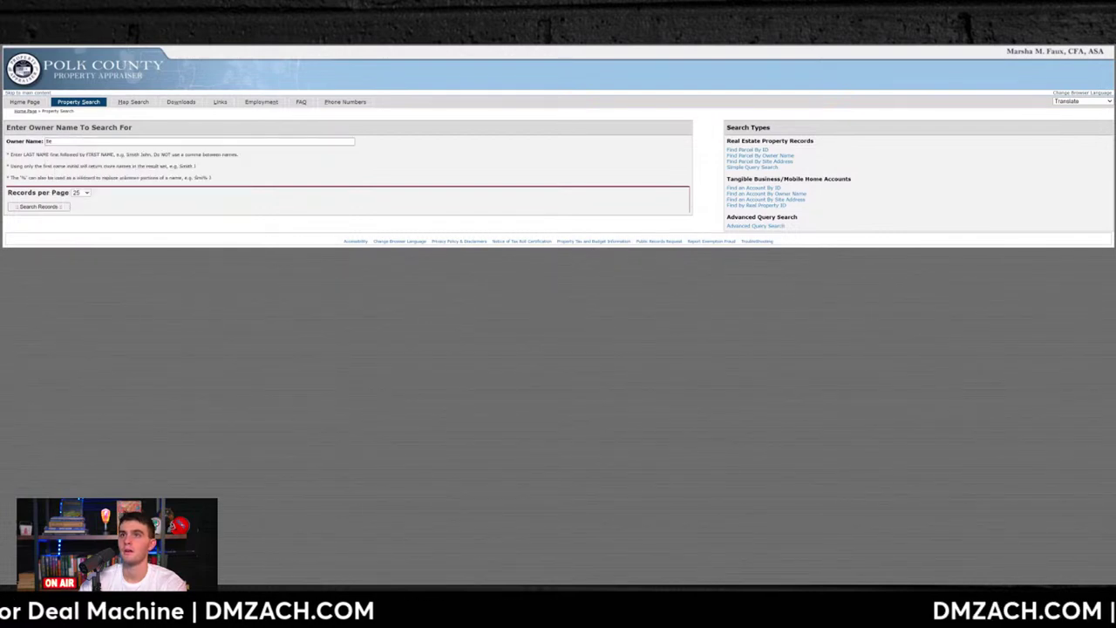
Choose the owner from the suggestions and search, listing one parcel sold 1/24/2005
click(52, 141)
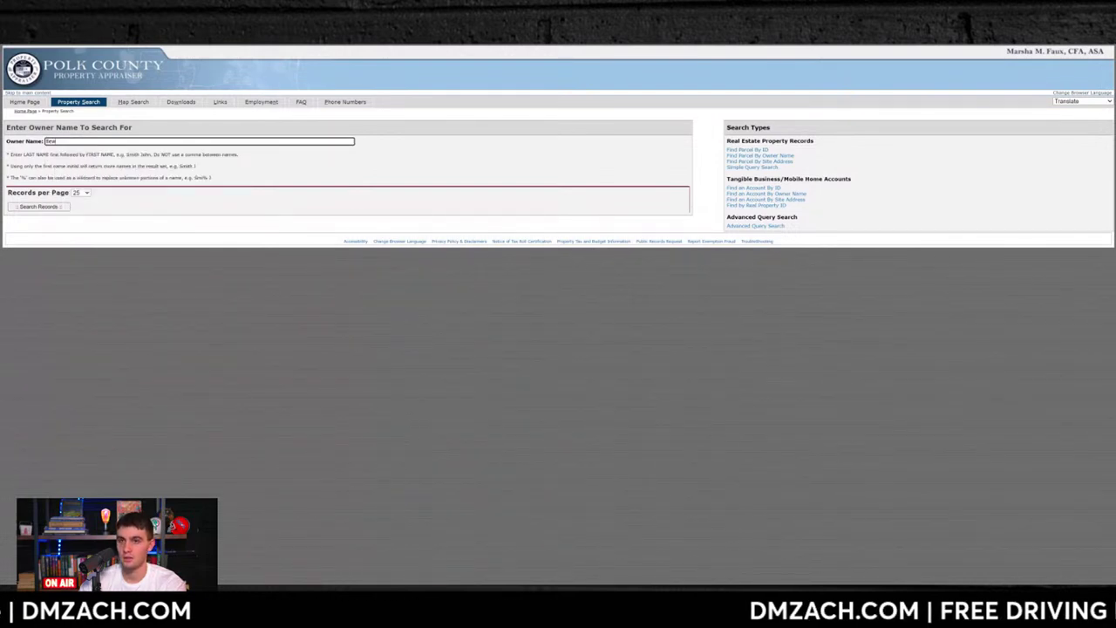
key(Down)
key(Down)
key(Up)
key(Up)
key(Escape)
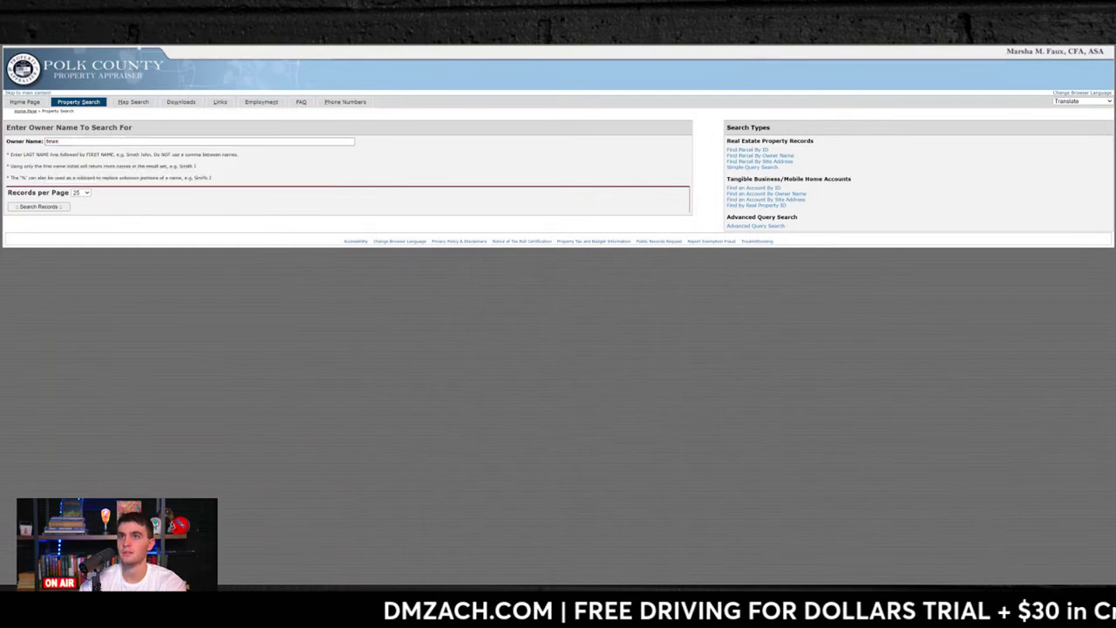
click(200, 142)
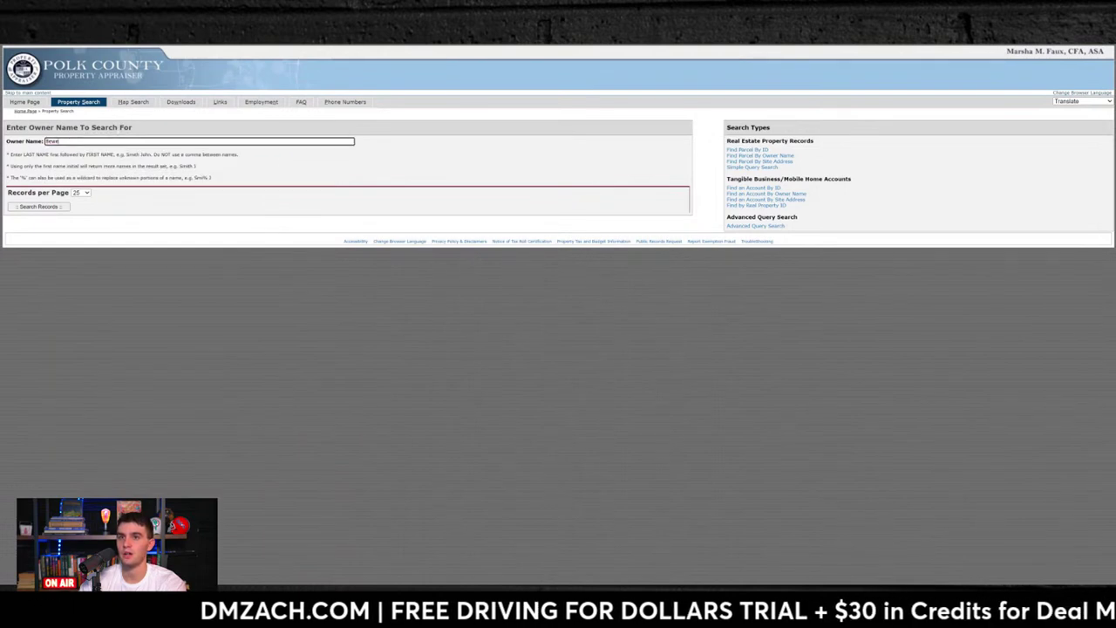
key(Down)
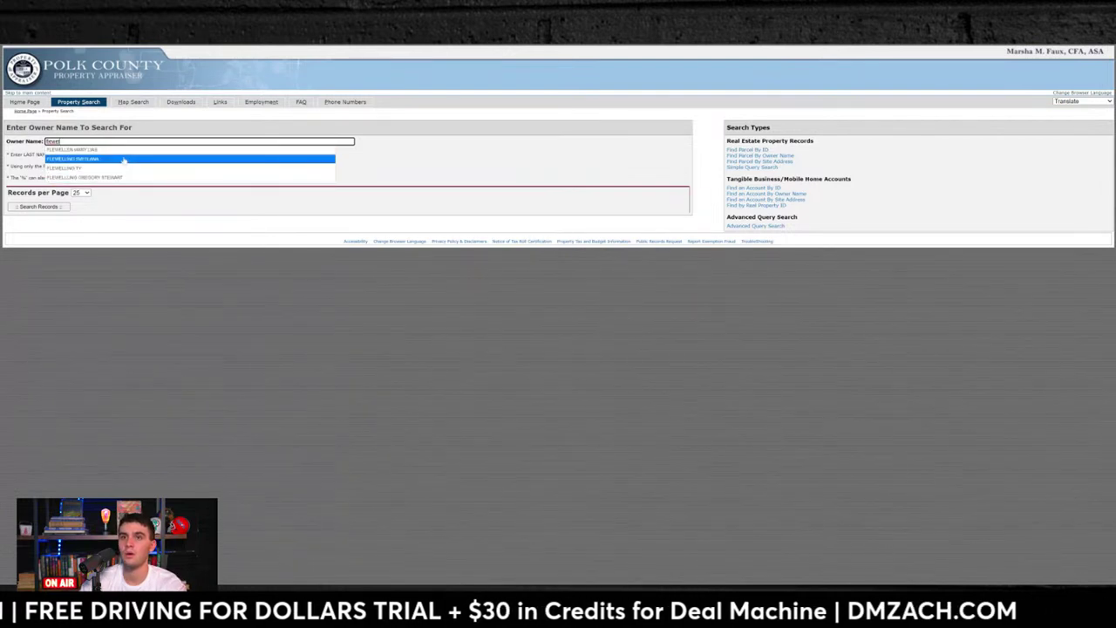
click(79, 149)
click(53, 207)
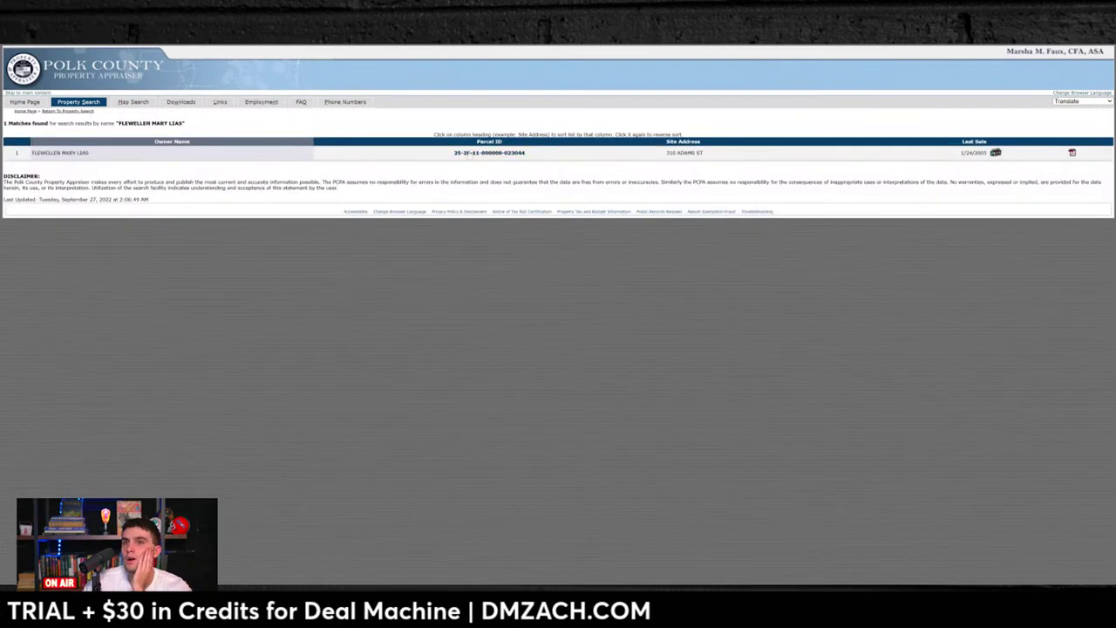
Review the parcel's owner, site address, assessed value and sales history, then return to search
click(489, 153)
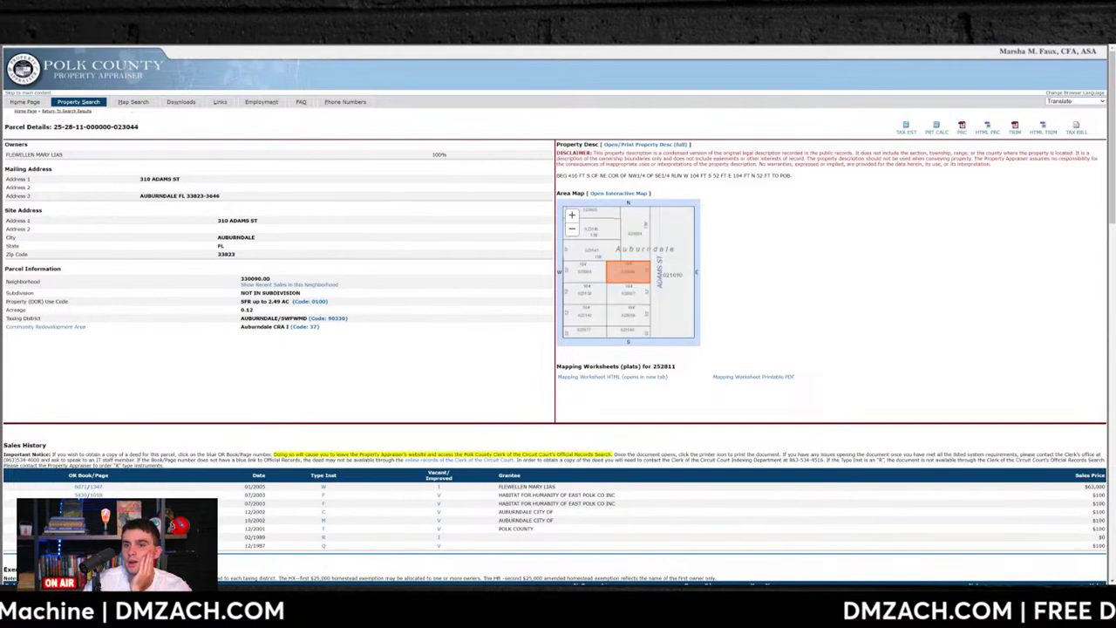
scroll(558, 296, down, 2)
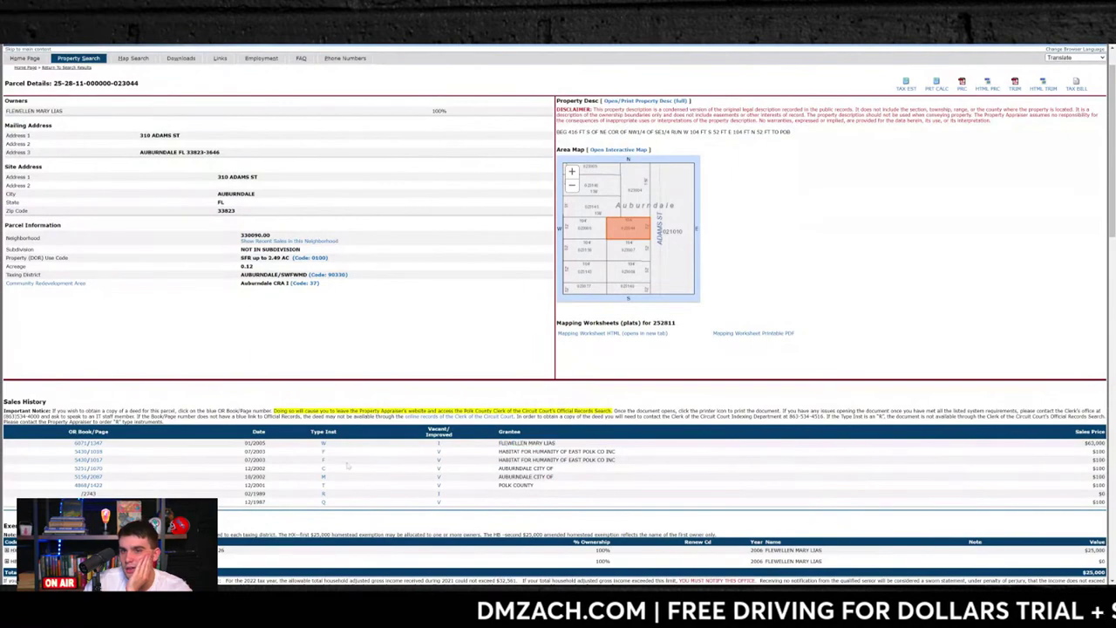
scroll(558, 297, down, 4)
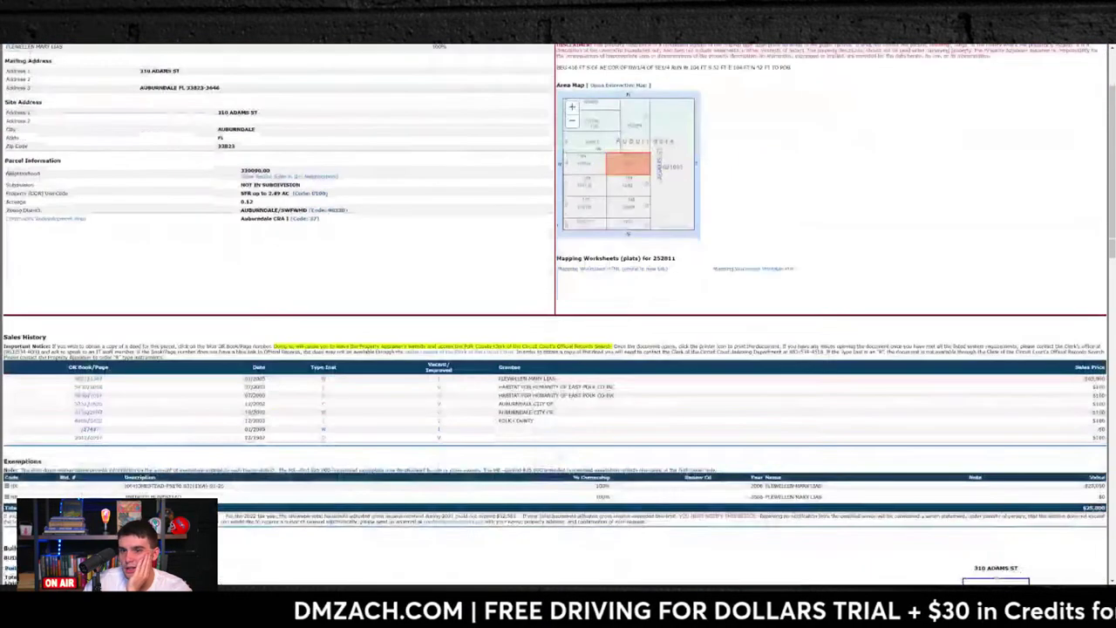
scroll(558, 296, up, 5)
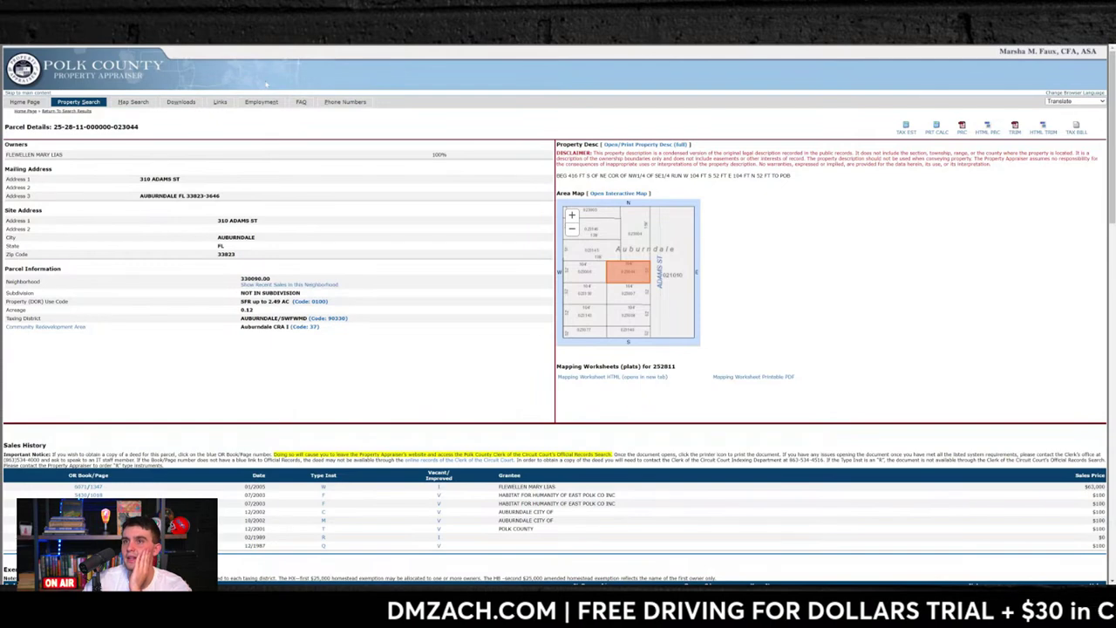
click(81, 103)
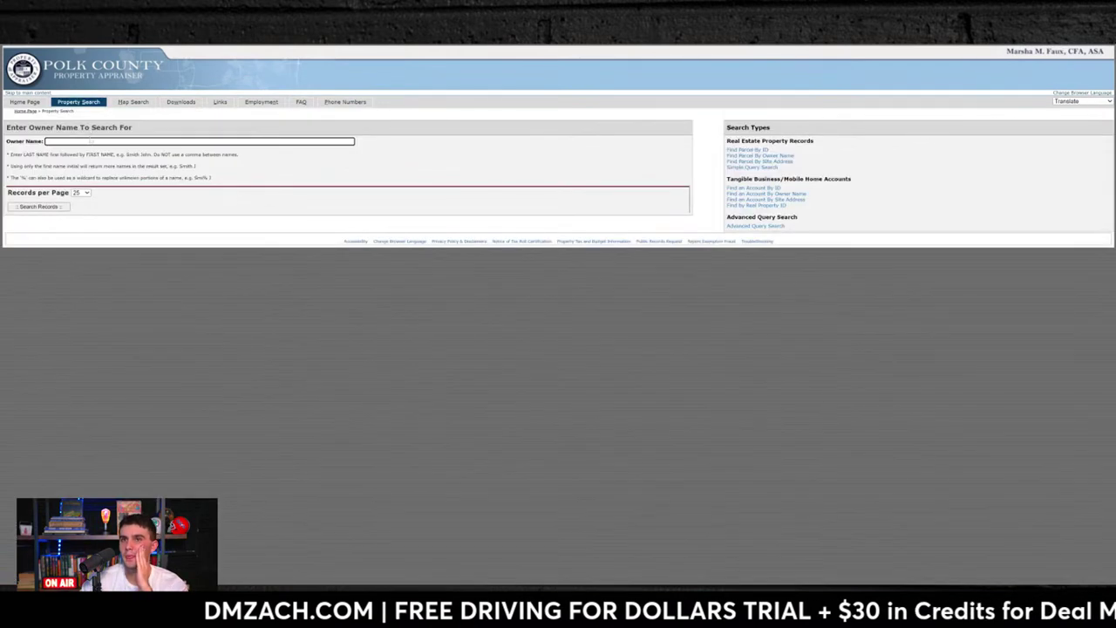
Search the second estate owner's name, open its parcel and copy the site address
text(lynd ch)
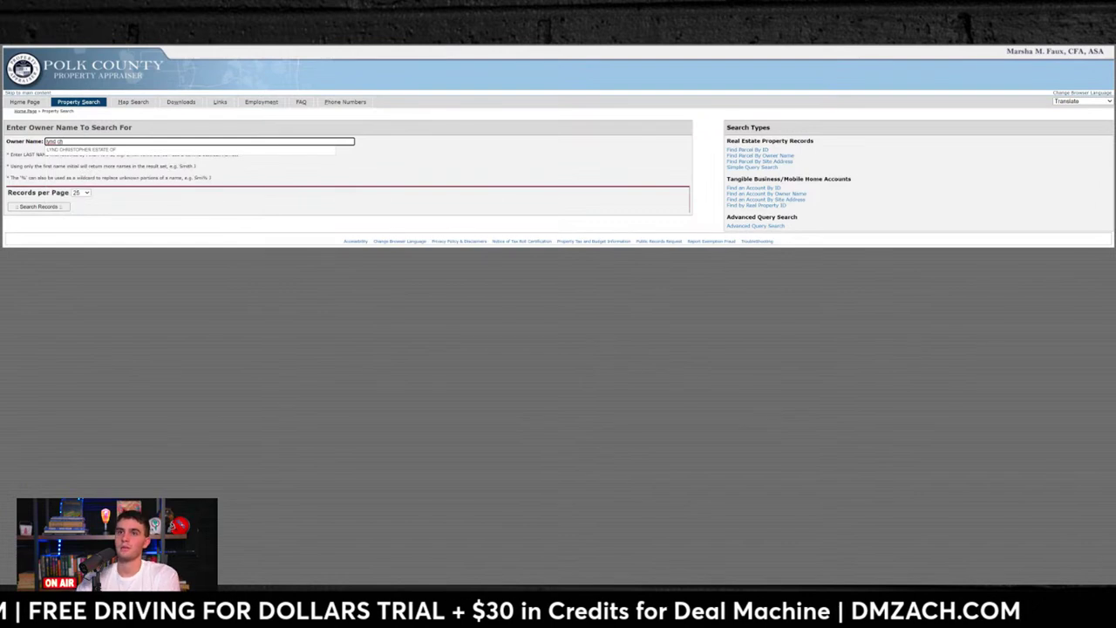
click(80, 149)
click(38, 207)
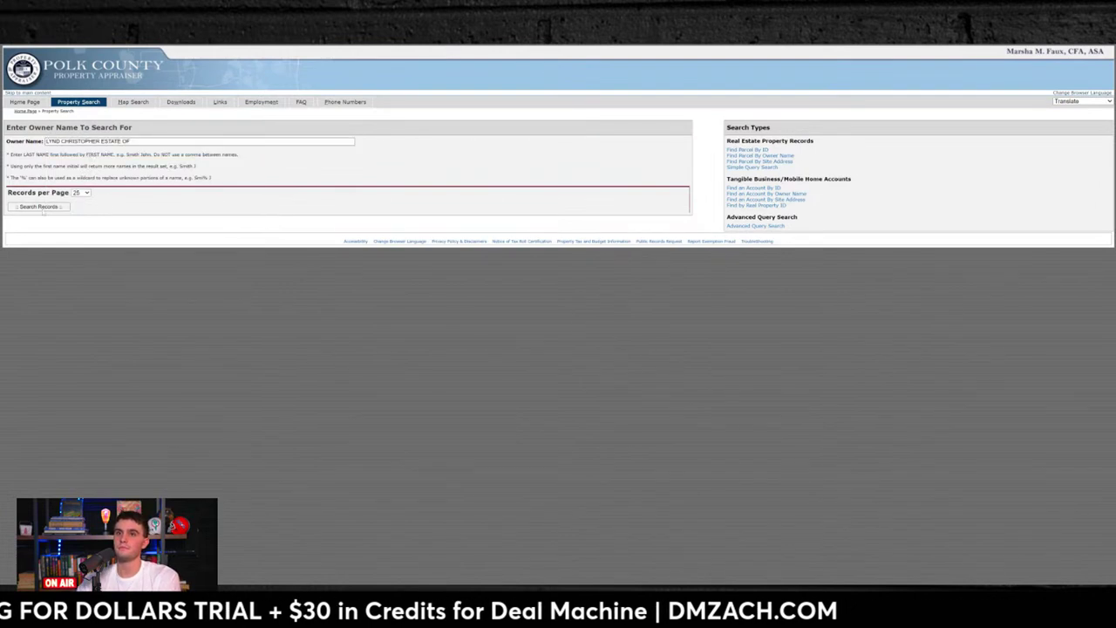
click(539, 154)
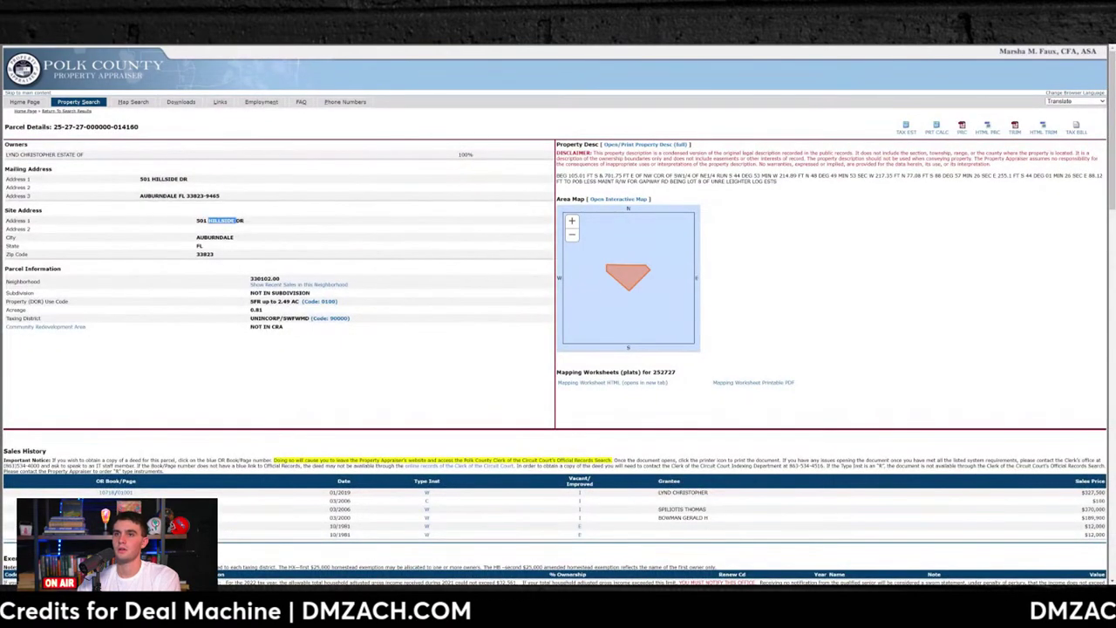
triple_click(218, 221)
key(alt+Tab)
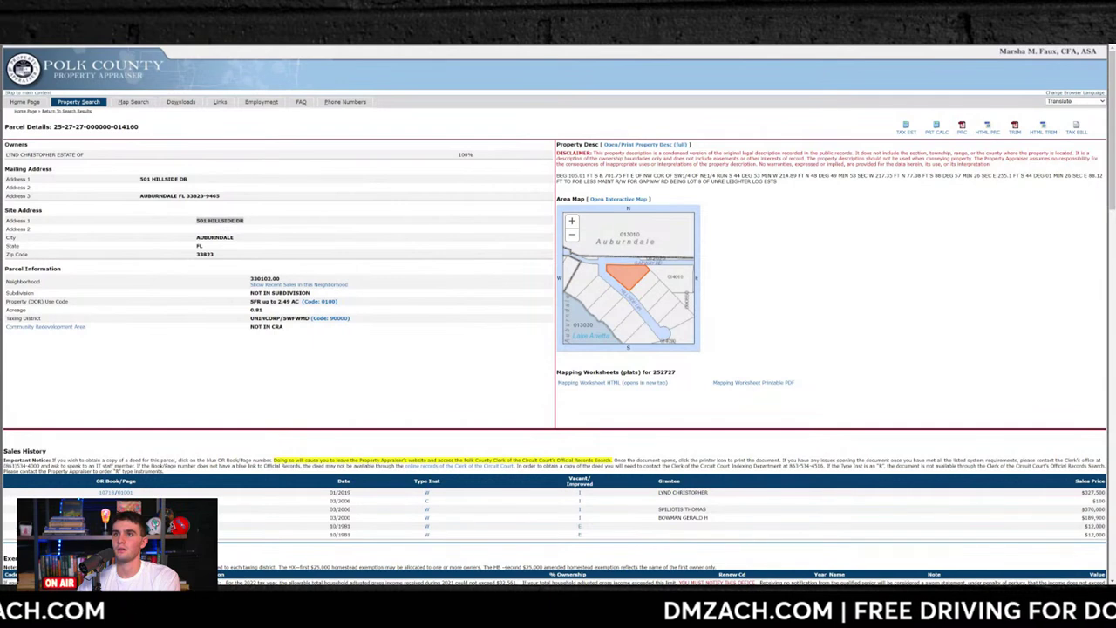
Scroll through the parcel details to check its sales history
key(alt+Tab)
click(163, 221)
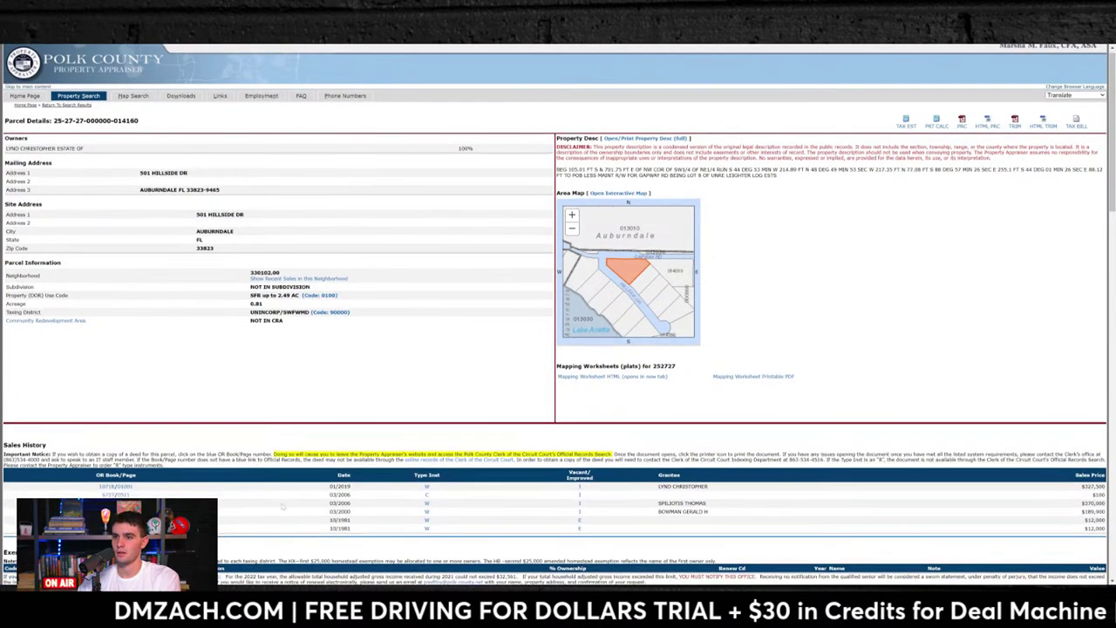
scroll(256, 475, down, 3)
scroll(286, 475, up, 3)
scroll(286, 475, down, 3)
scroll(286, 475, up, 3)
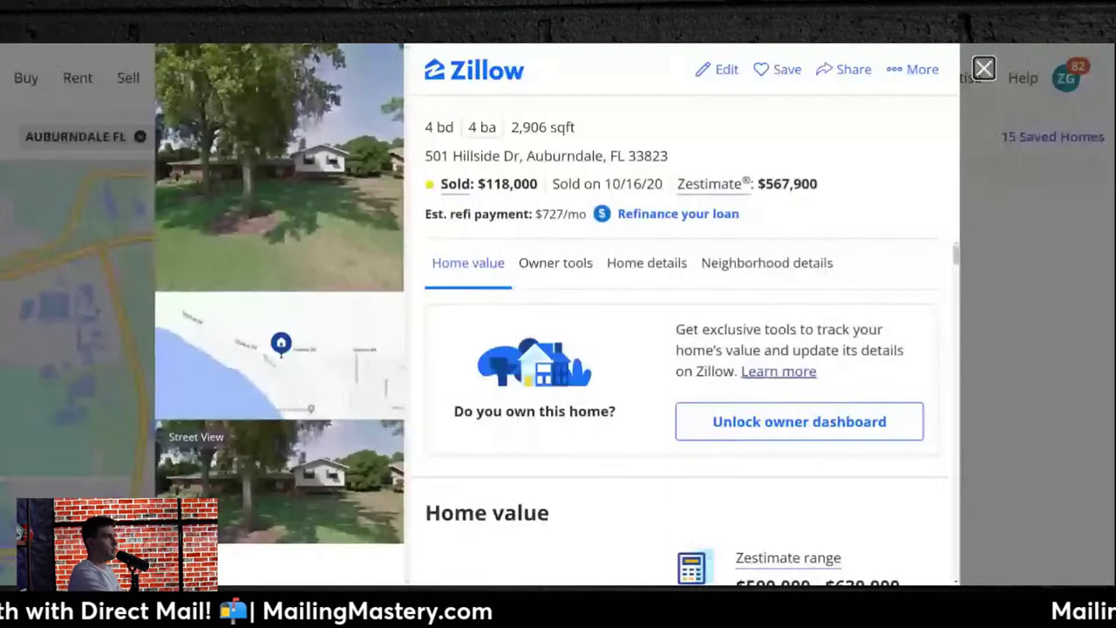
Select the Zillow listing's full address line for the 4-bed, 4-bath, 2,906 sqft home
triple_click(546, 155)
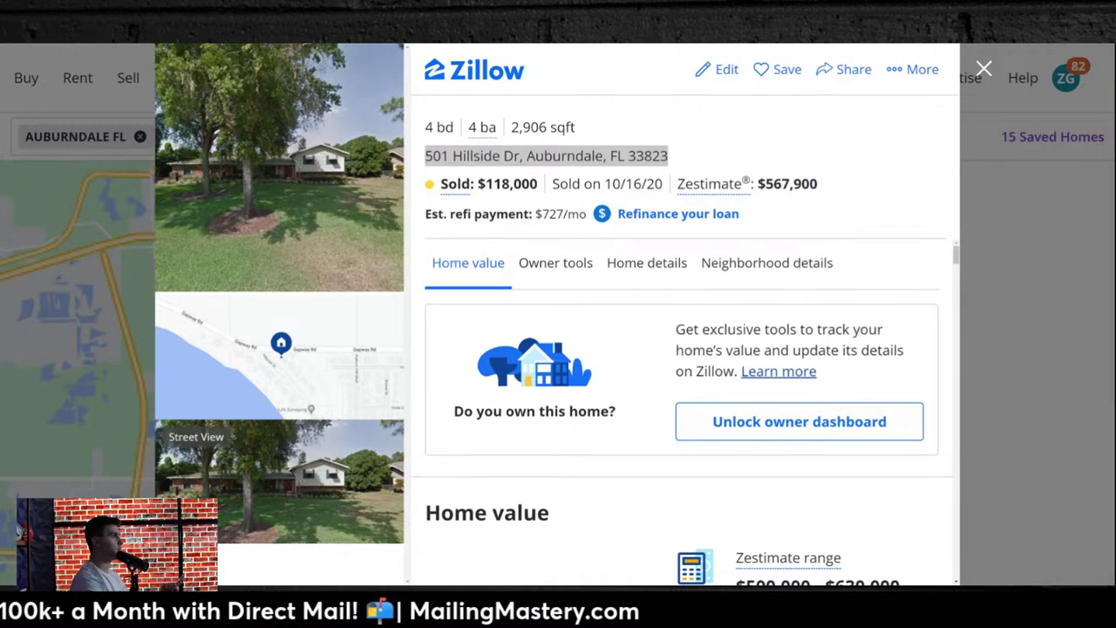
key(alt+Tab)
key(alt+Tab)
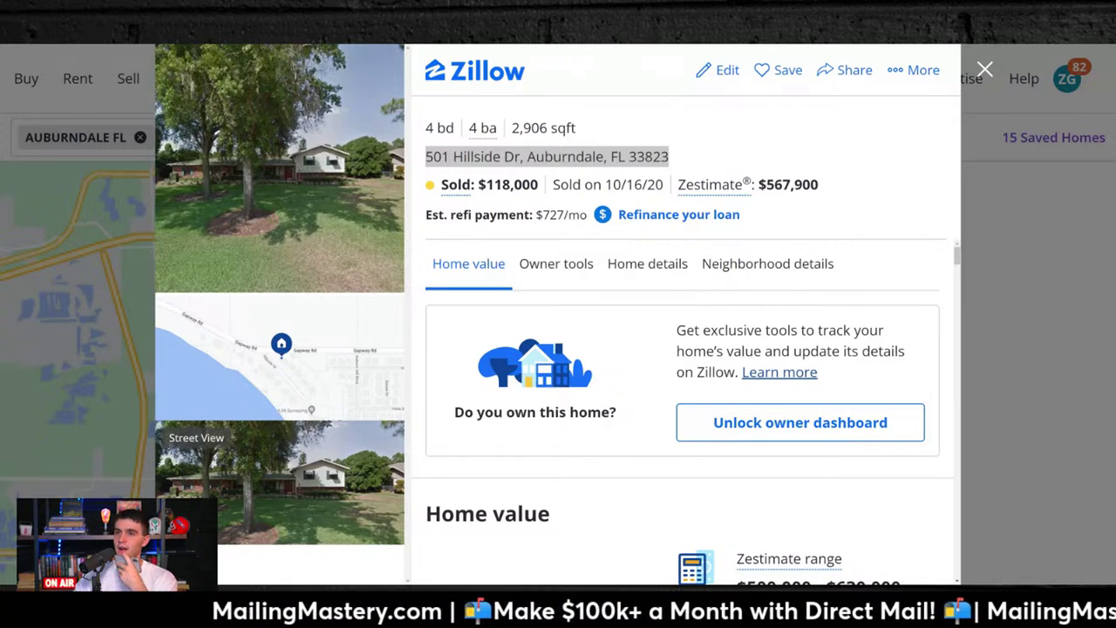
key(alt+Tab)
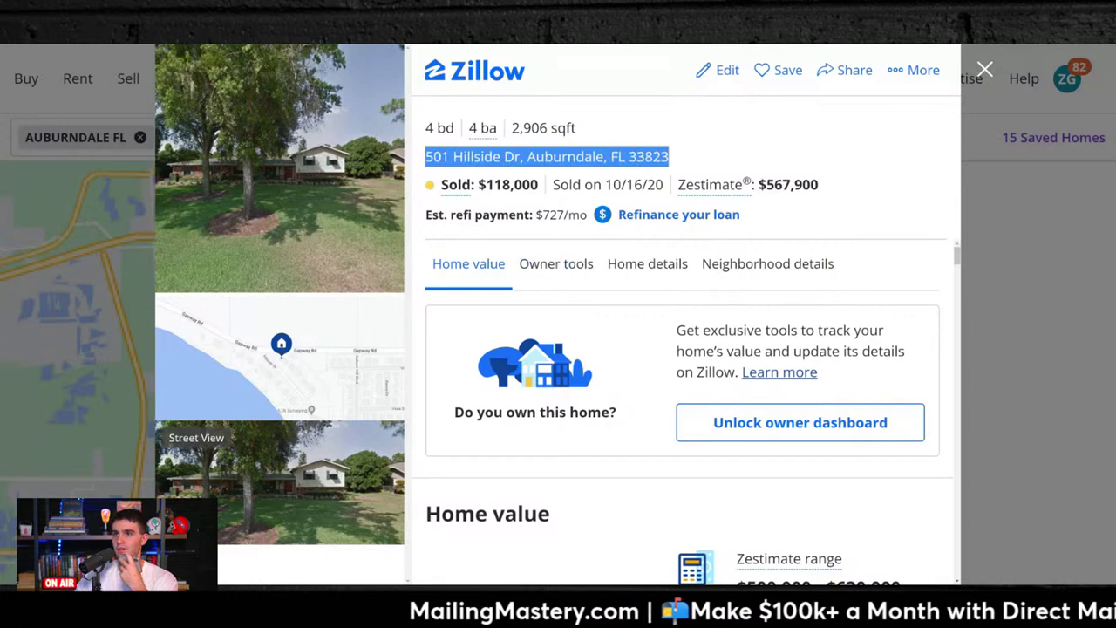
triple_click(546, 156)
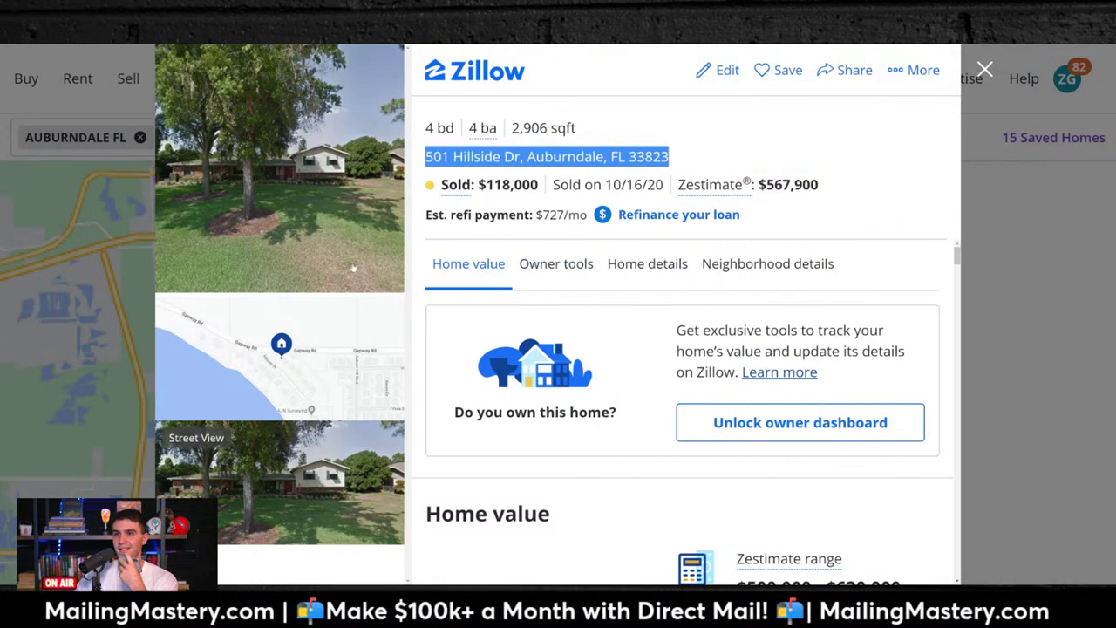
key(alt+Tab)
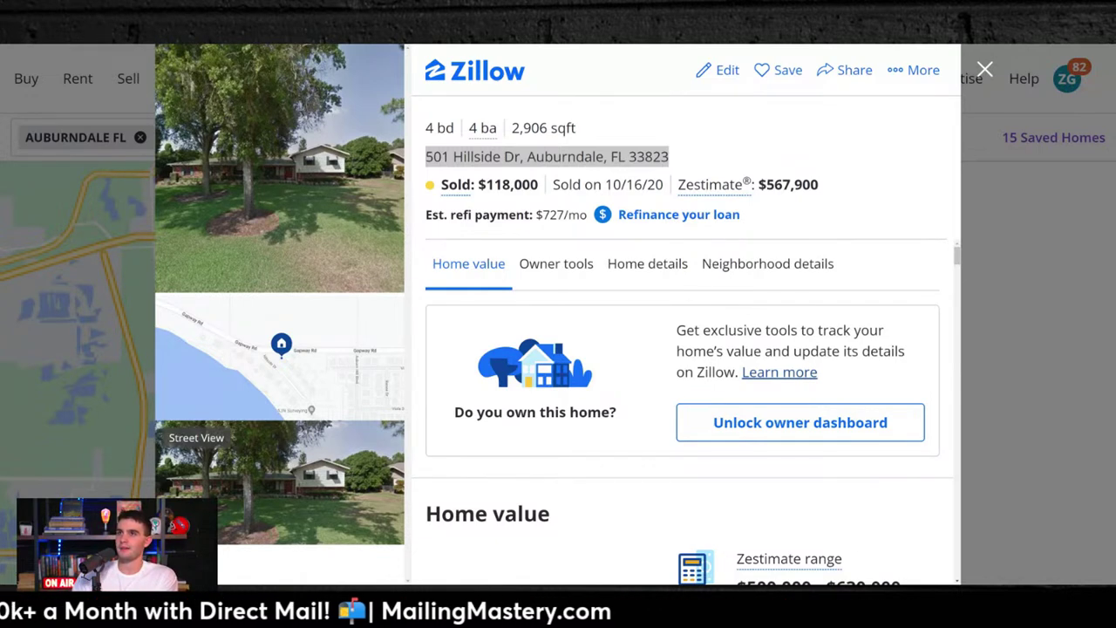
Scroll through comparable homes, price history with the $327,500 1/7/2019 sale, and neighborhood details
scroll(559, 378, down, 4)
scroll(559, 379, down, 10)
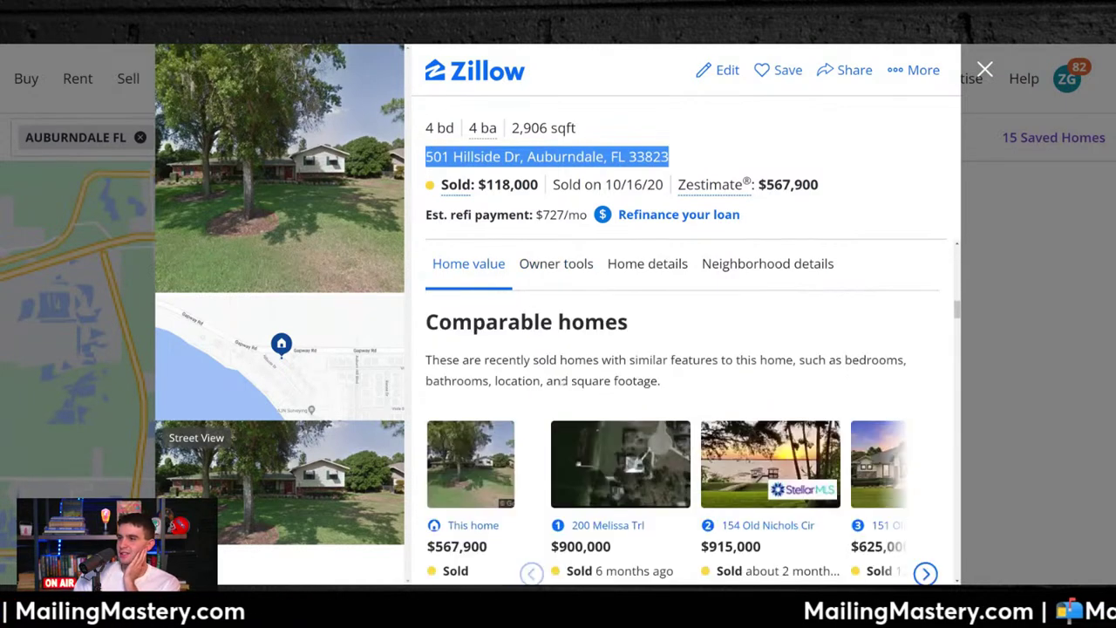
scroll(564, 383, down, 10)
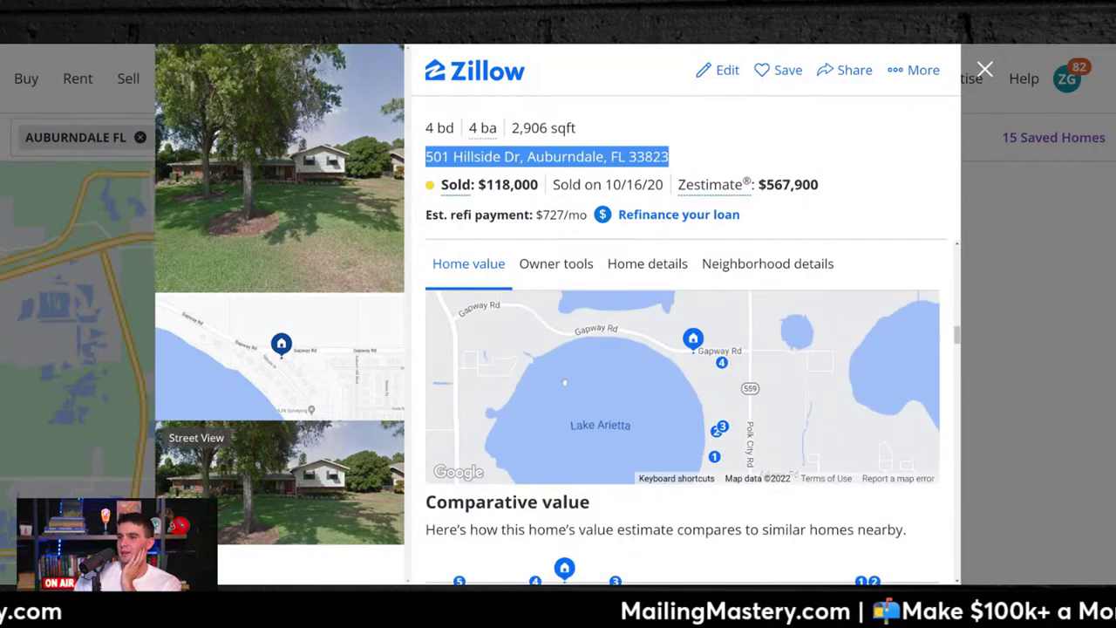
scroll(566, 383, down, 3)
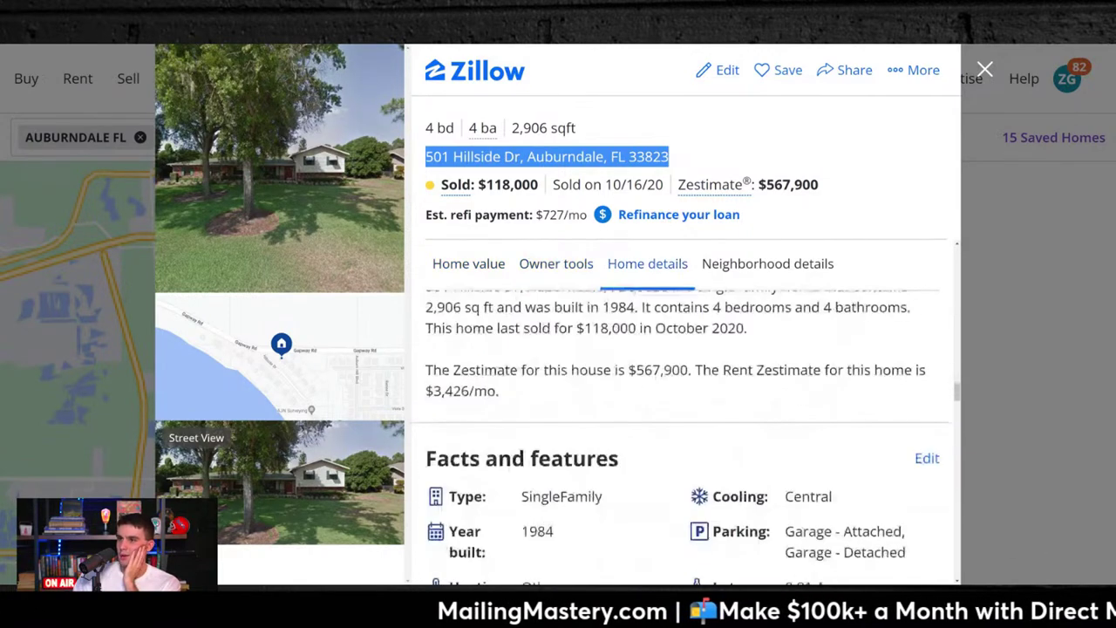
scroll(570, 382, down, 10)
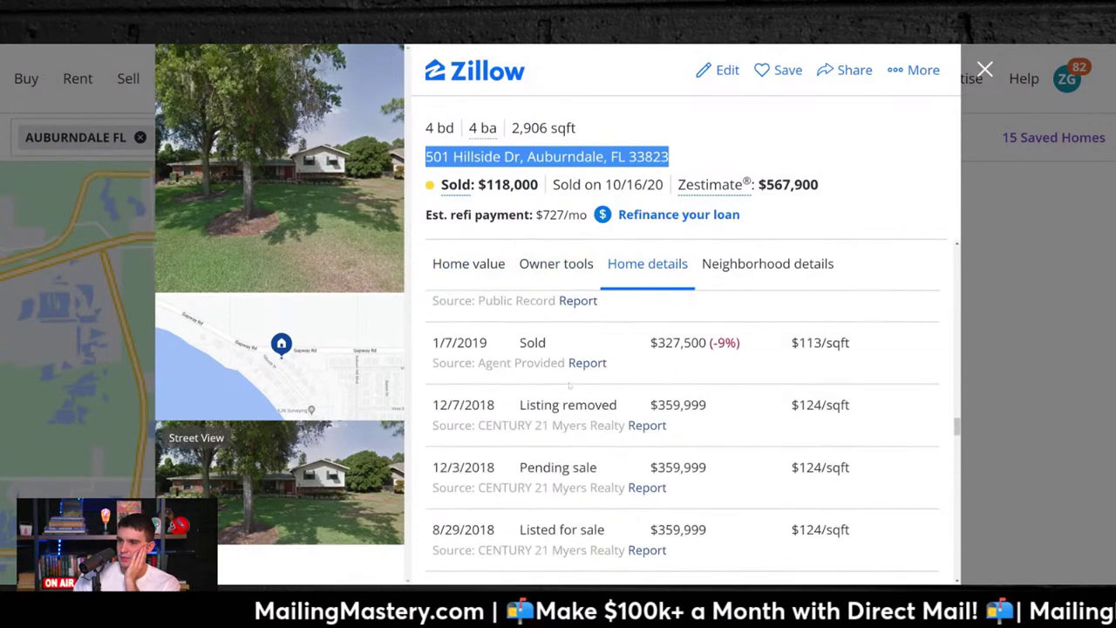
scroll(569, 384, up, 1)
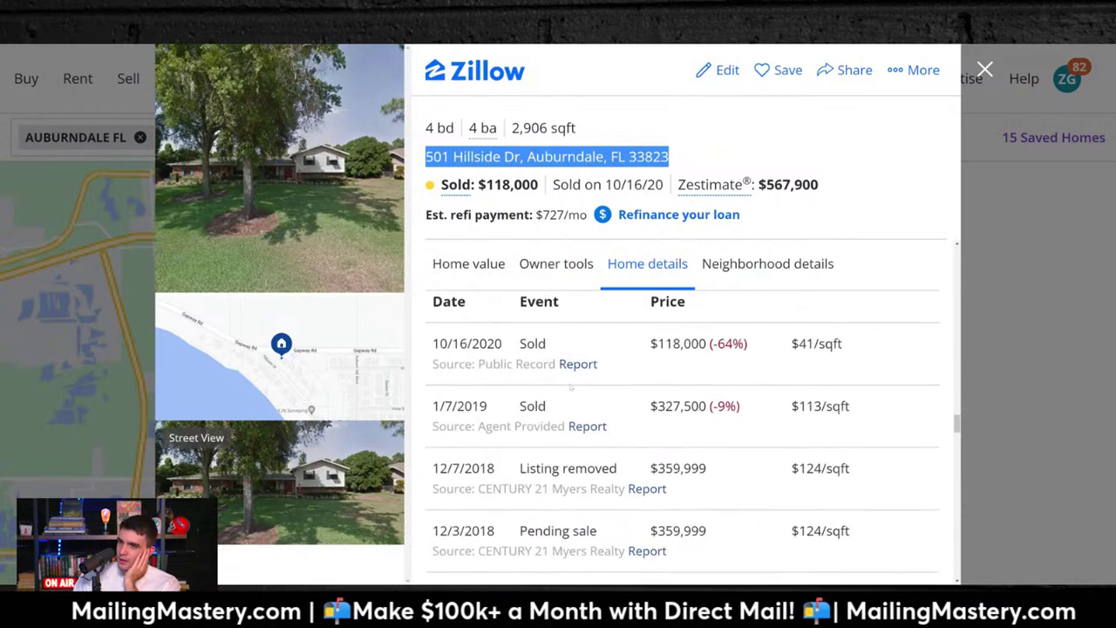
double_click(558, 416)
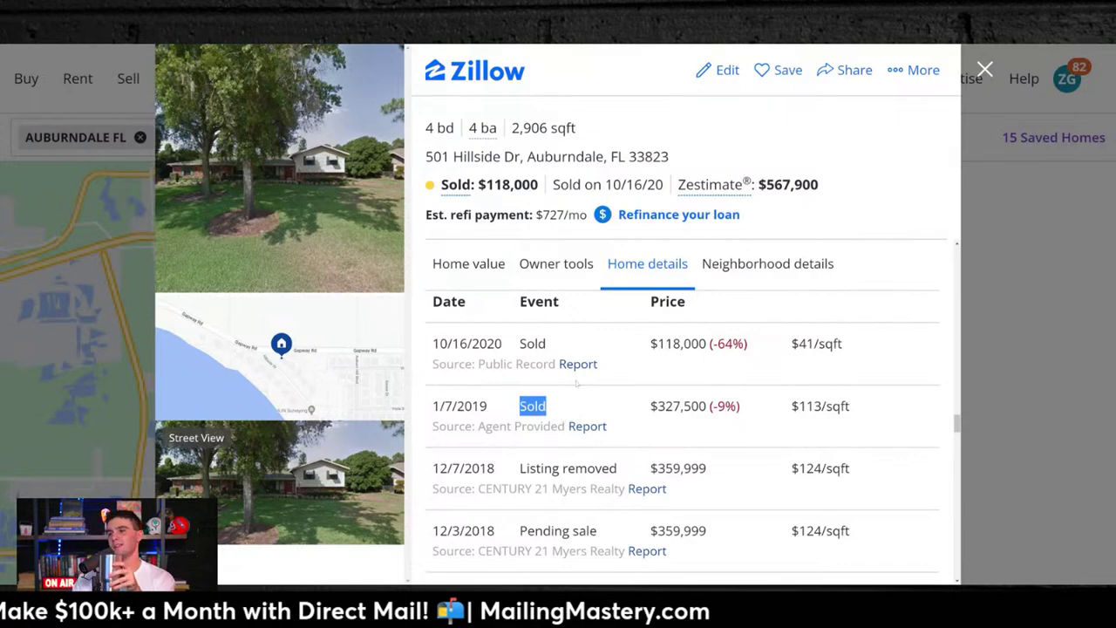
scroll(579, 417, down, 15)
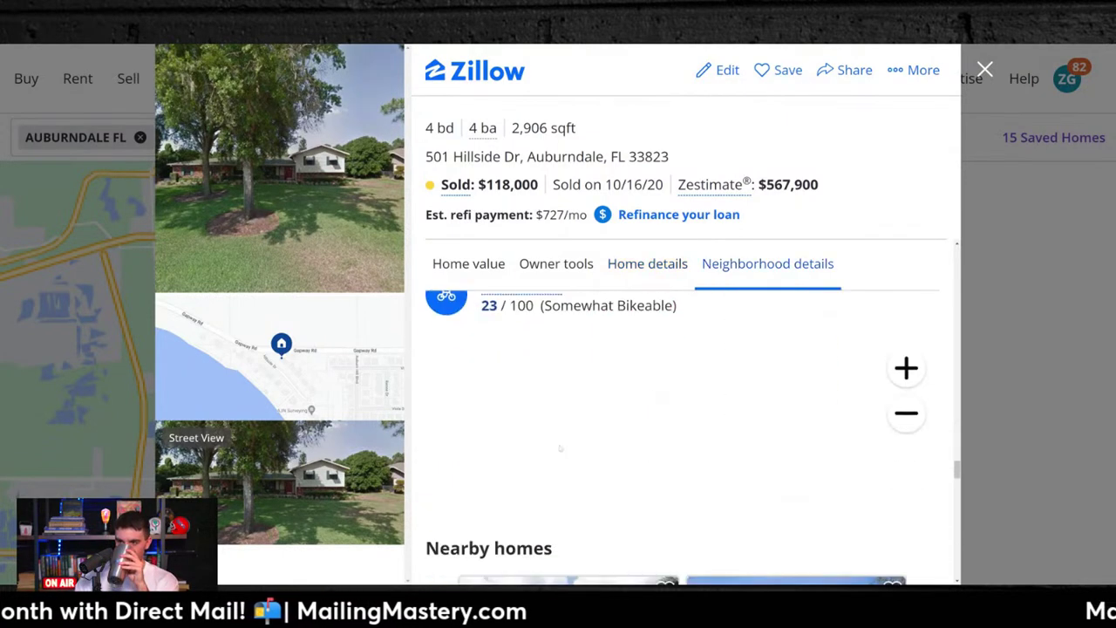
scroll(559, 448, down, 4)
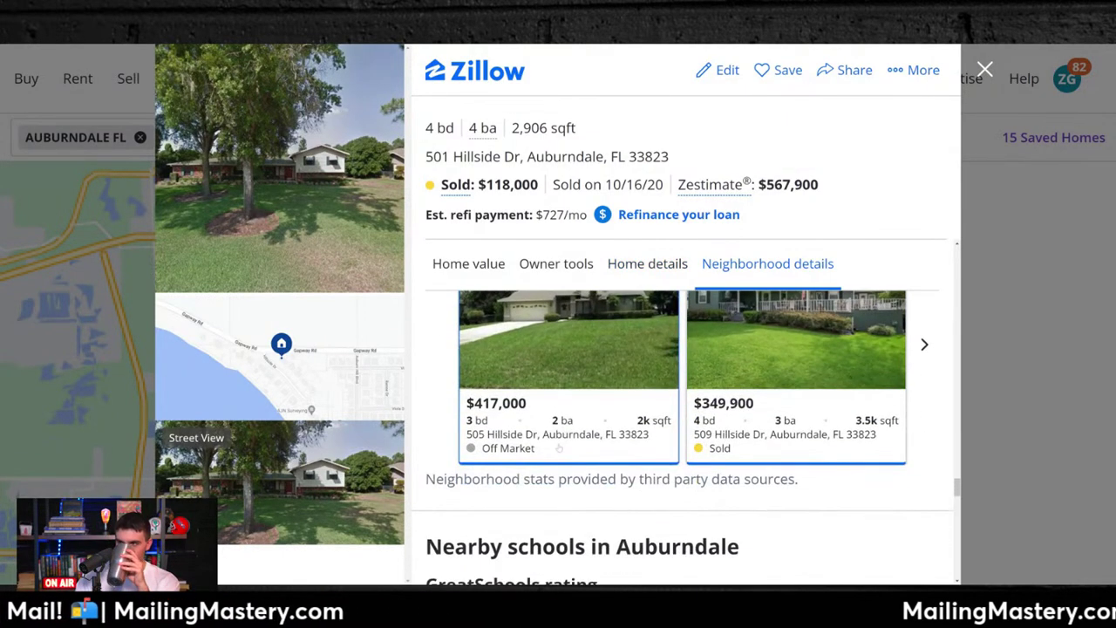
scroll(558, 453, down, 15)
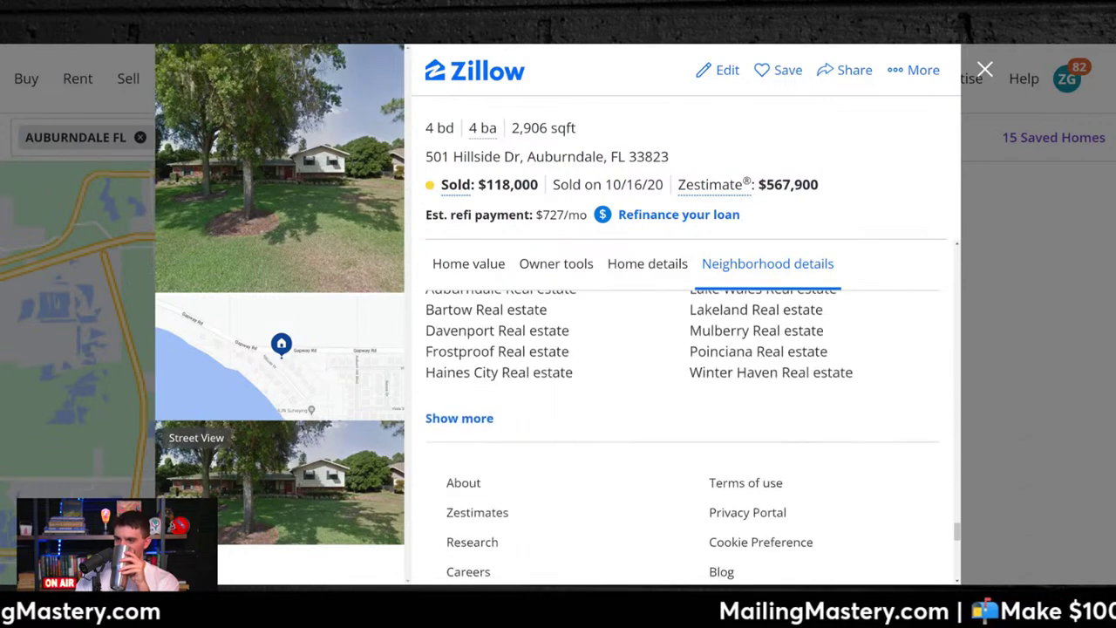
scroll(560, 463, down, 1)
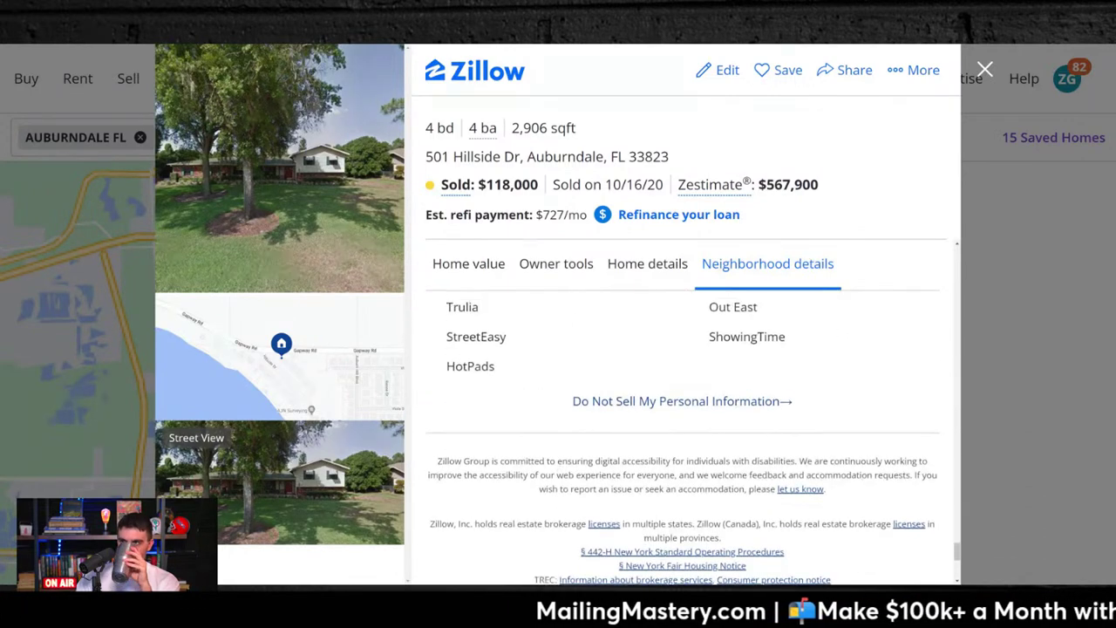
scroll(558, 419, up, 4)
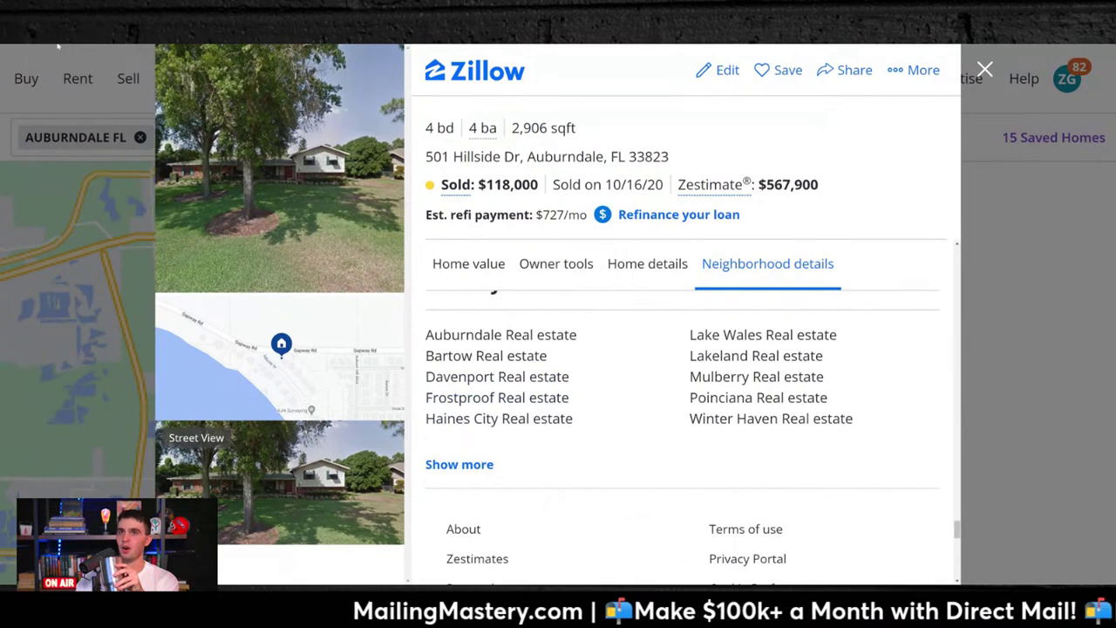
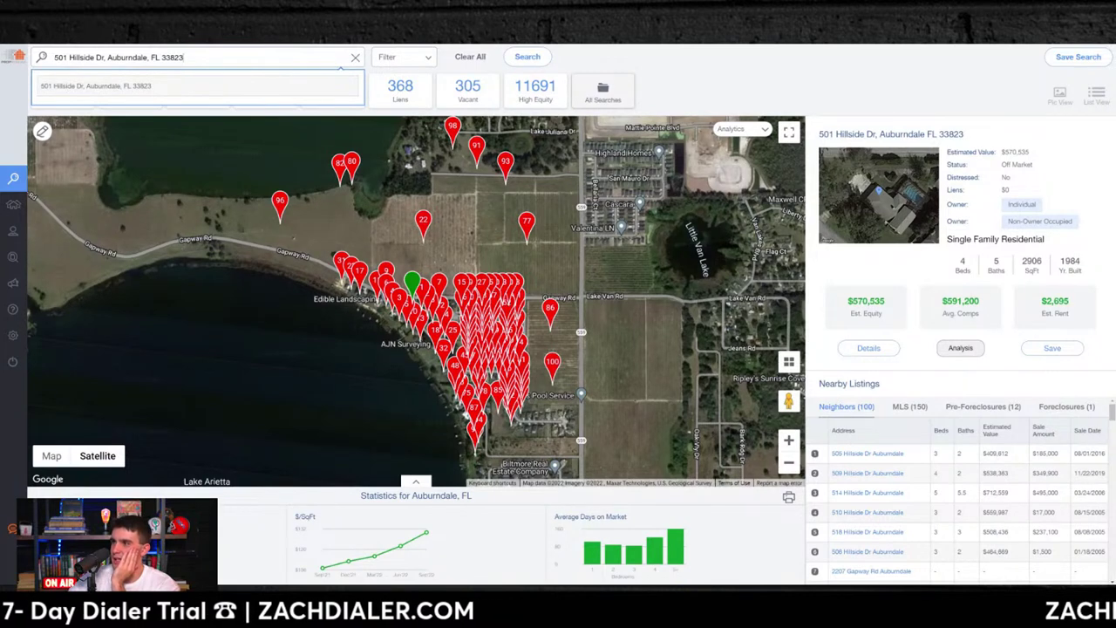
scroll(947, 529, down, 1)
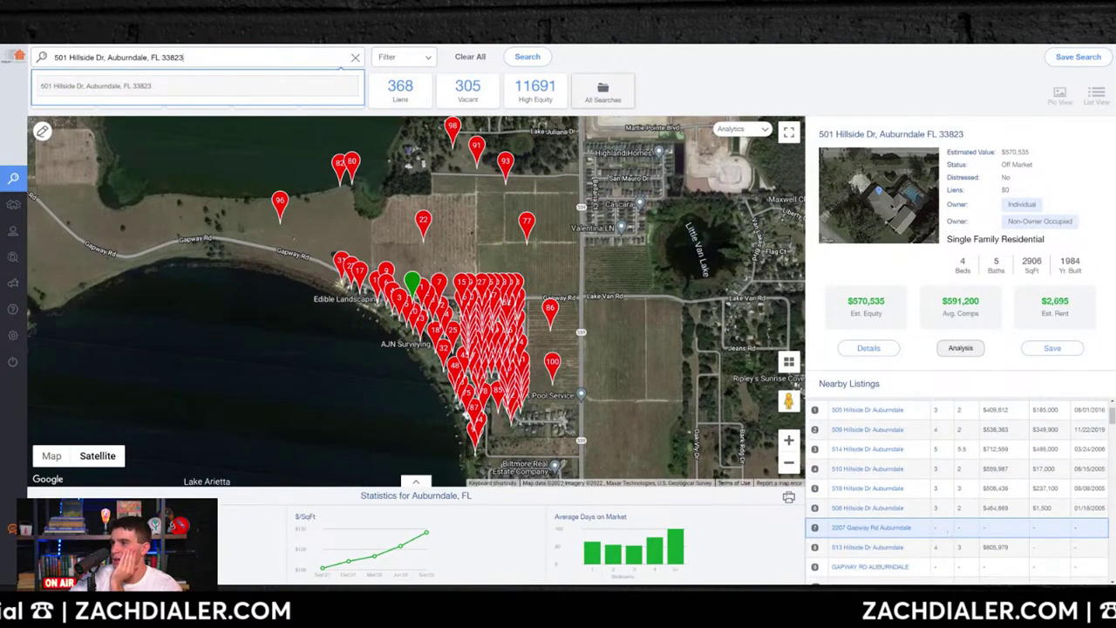
scroll(947, 530, up, 1)
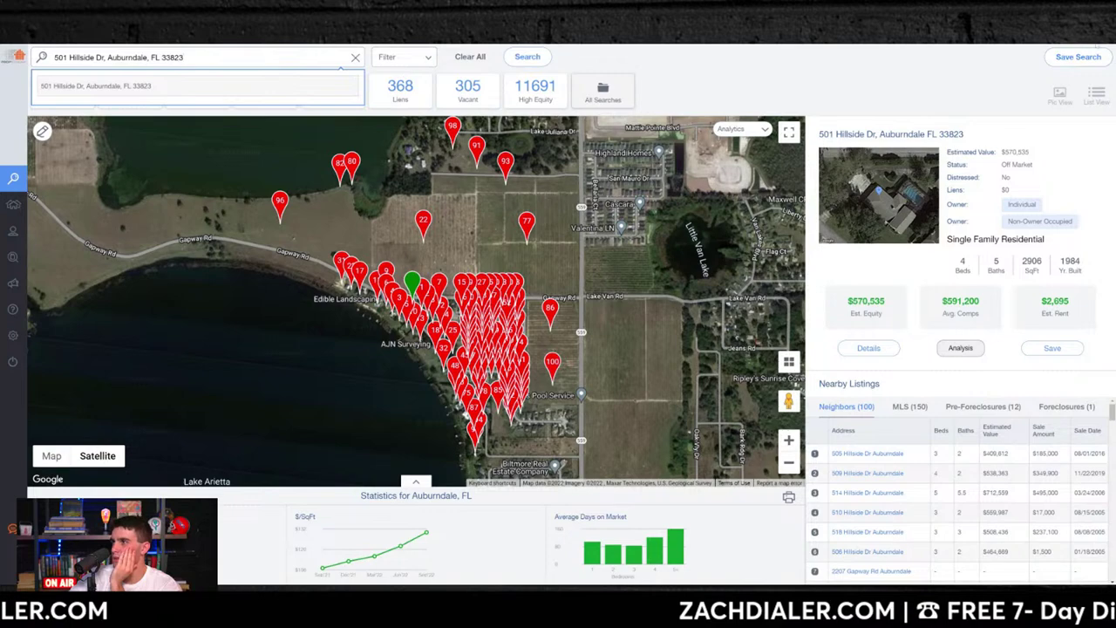
key(ctrl+minus)
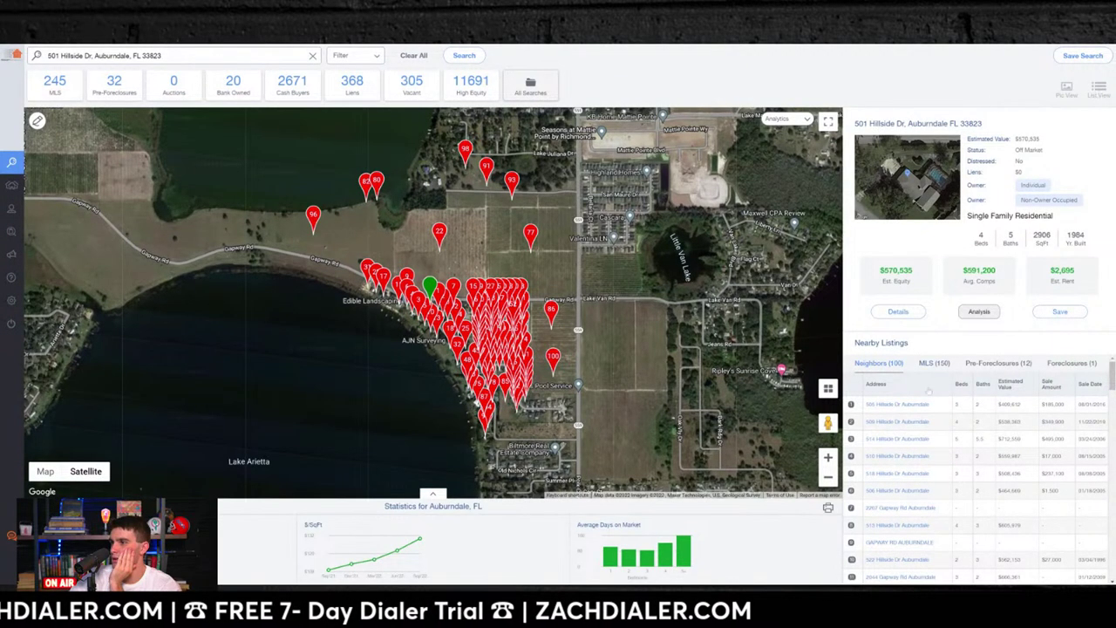
click(913, 127)
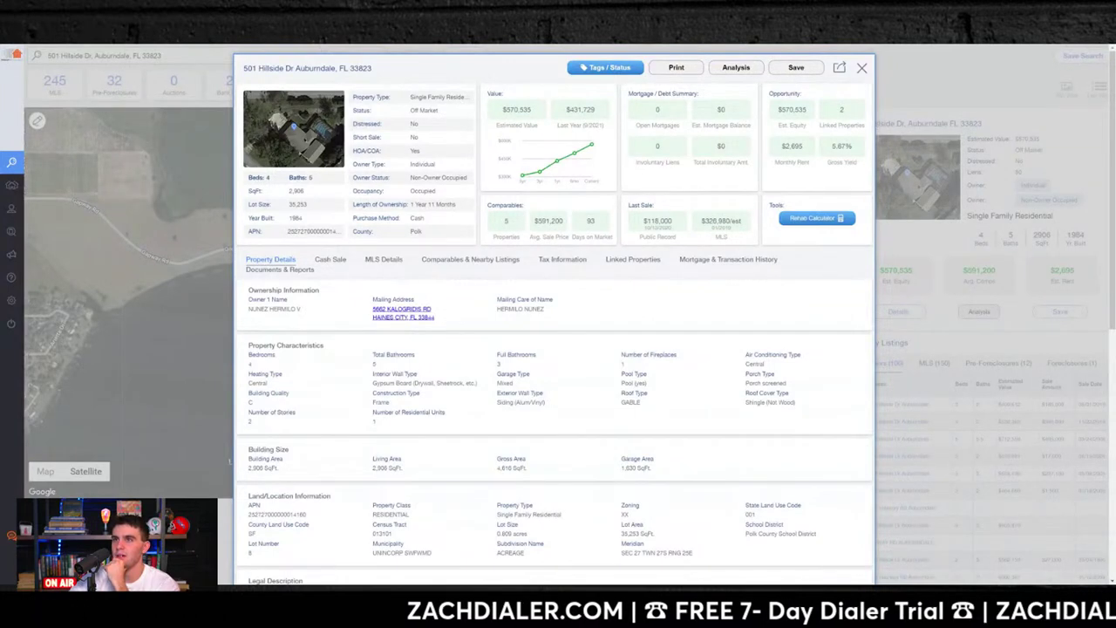
scroll(434, 264, down, 5)
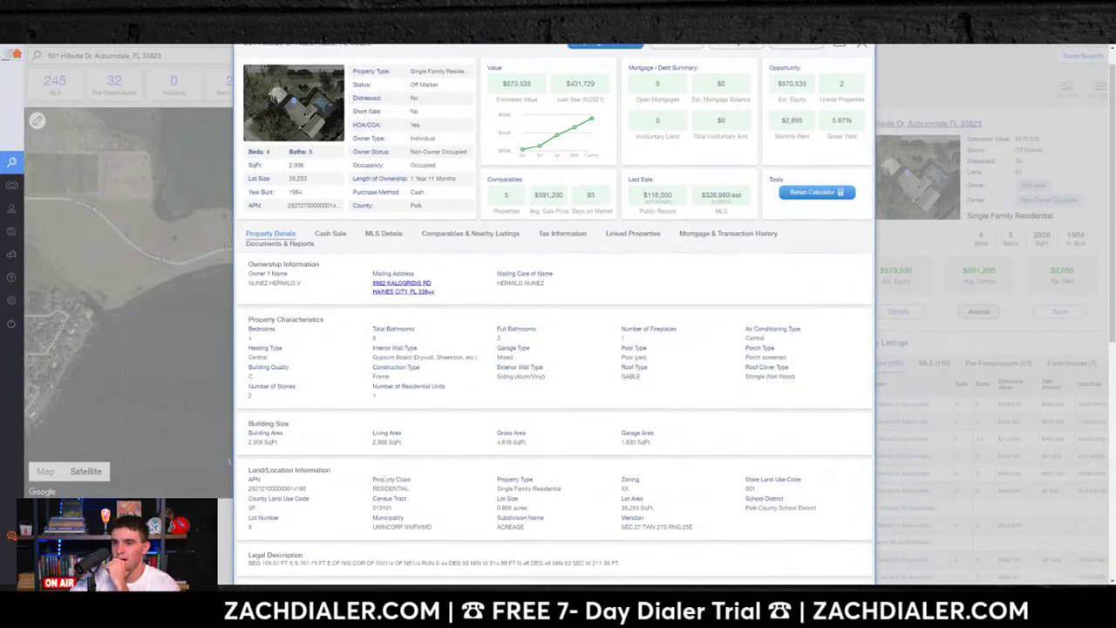
scroll(382, 463, up, 5)
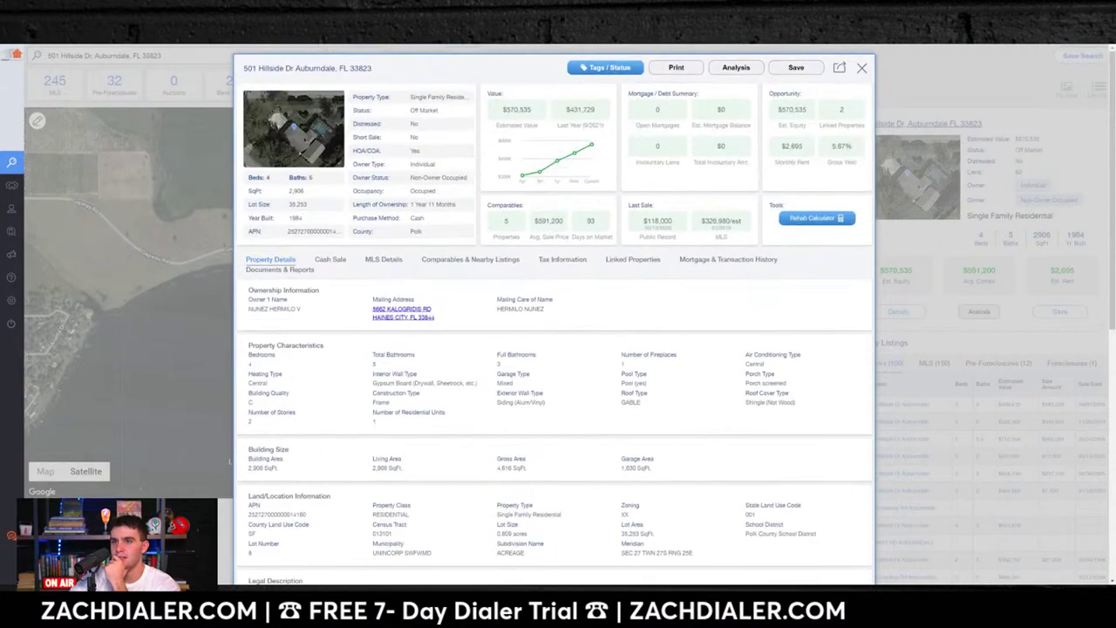
drag(300, 310, 248, 310)
click(326, 293)
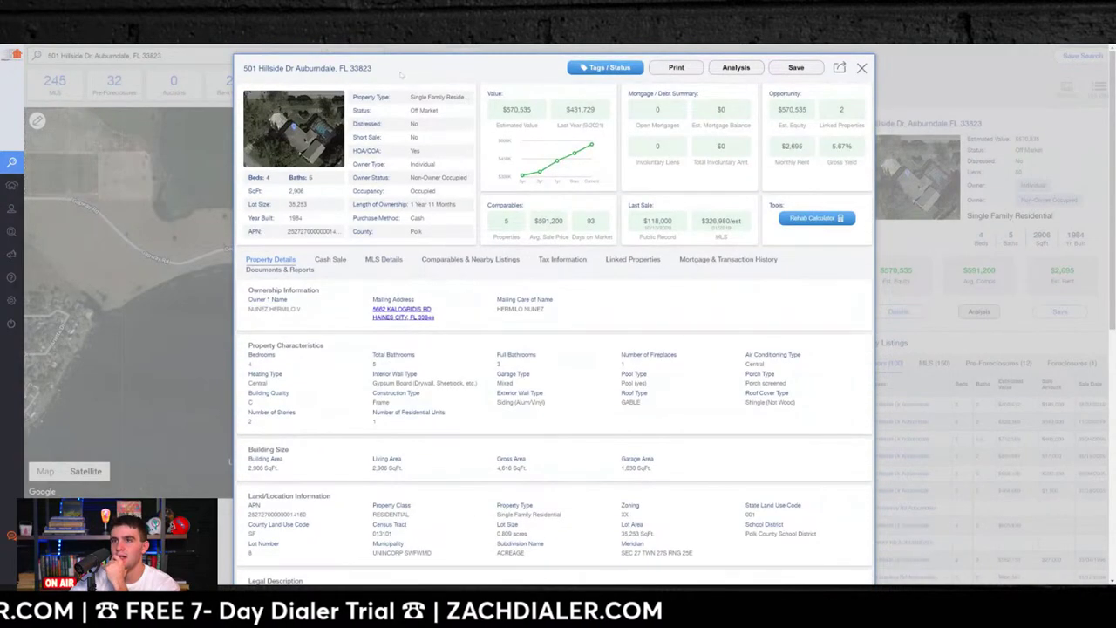
triple_click(339, 69)
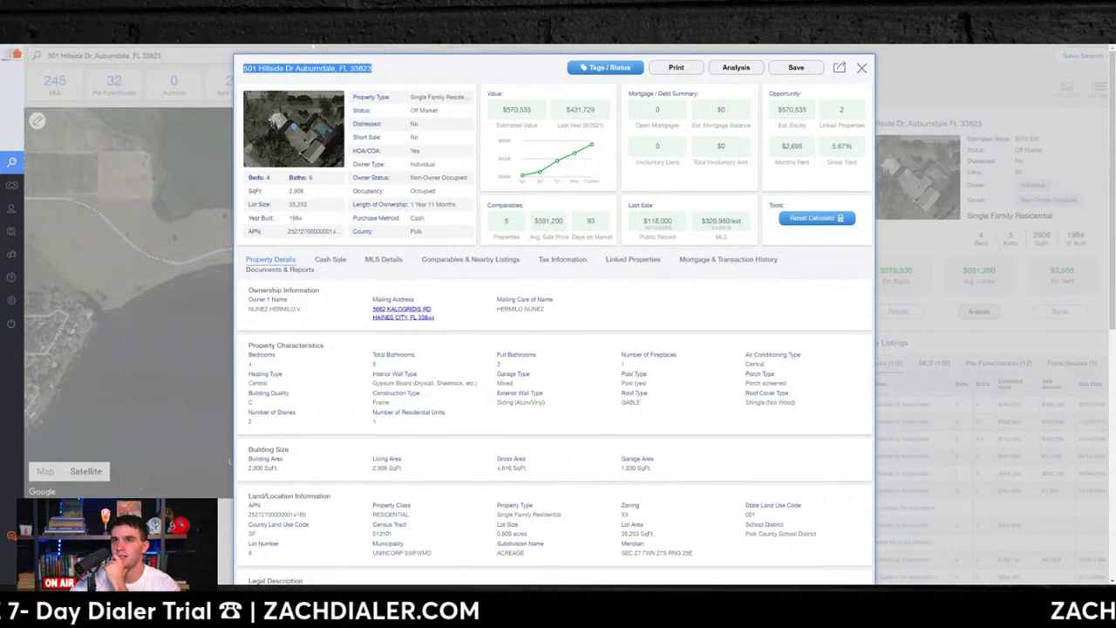
key(alt+Tab)
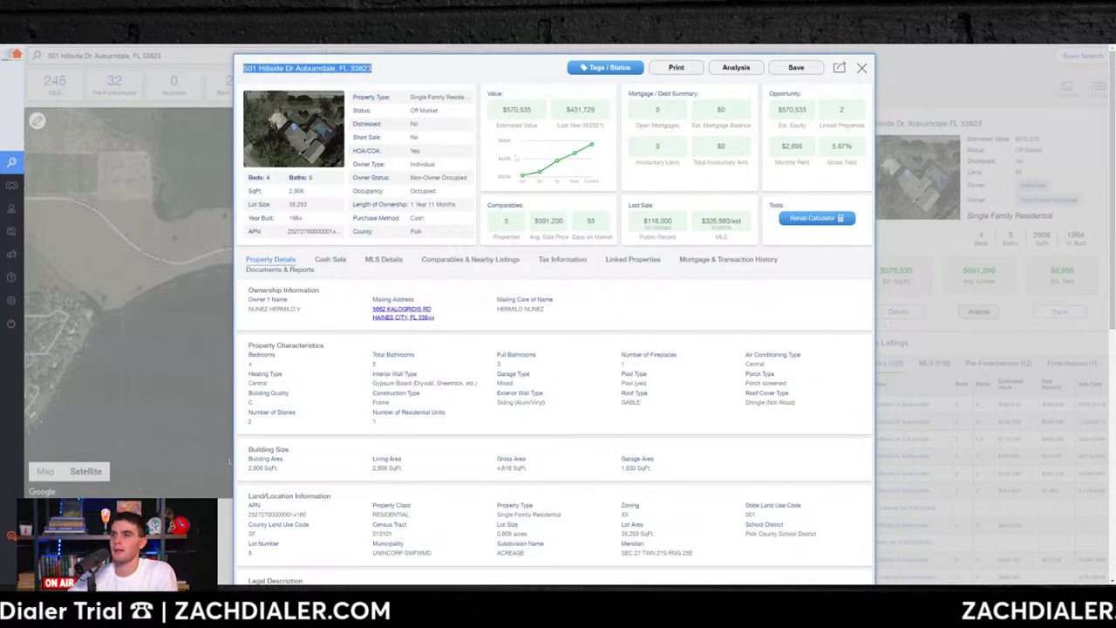
click(433, 325)
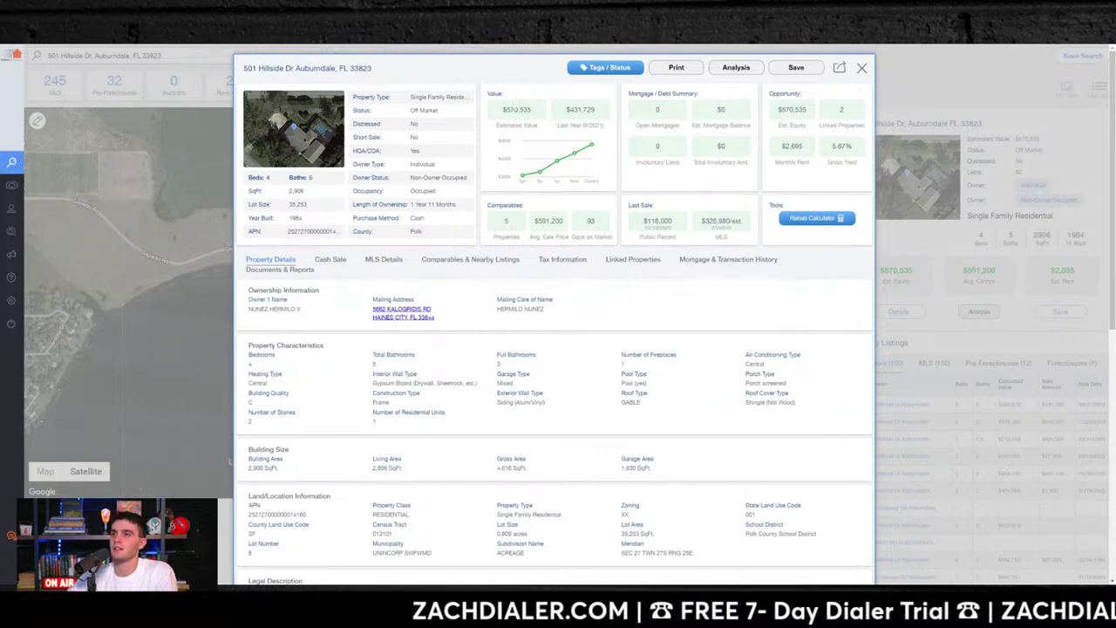
Check the $570,535 estimated value and show the $118,000 cash sale from 10/13/2020
drag(532, 109, 503, 109)
click(544, 131)
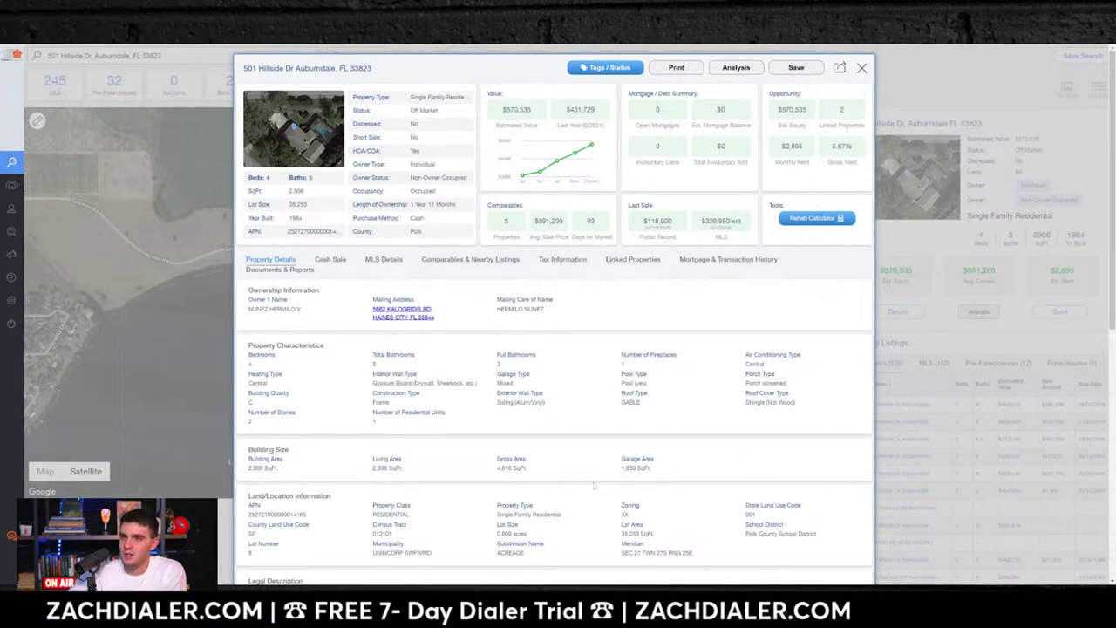
click(337, 262)
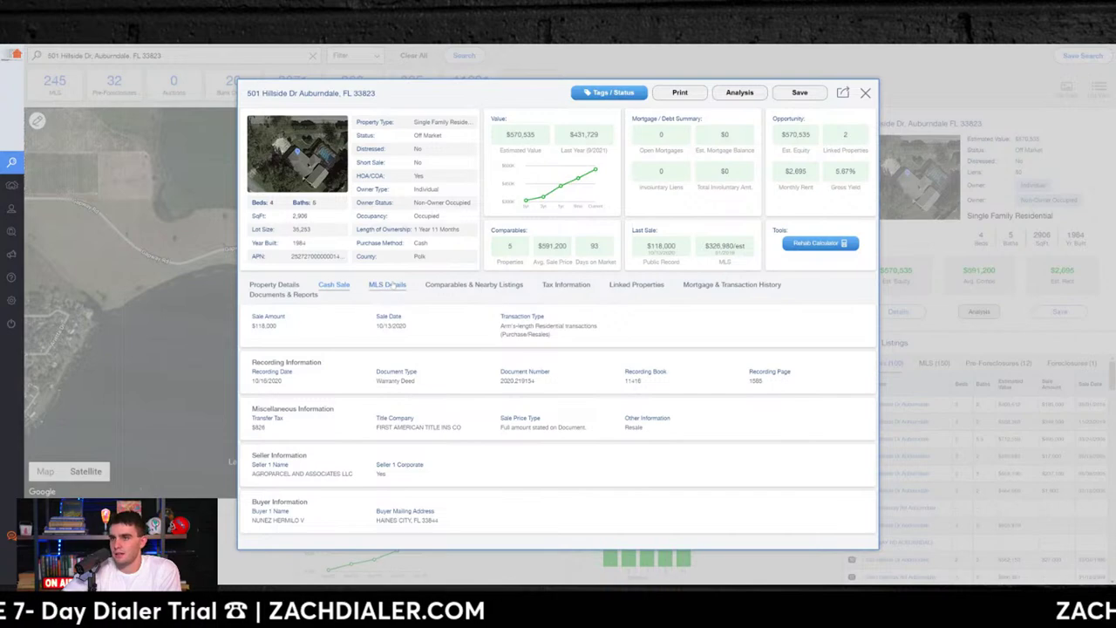
Review the MLS listing history, including the cancelled $359,999 listing
click(389, 287)
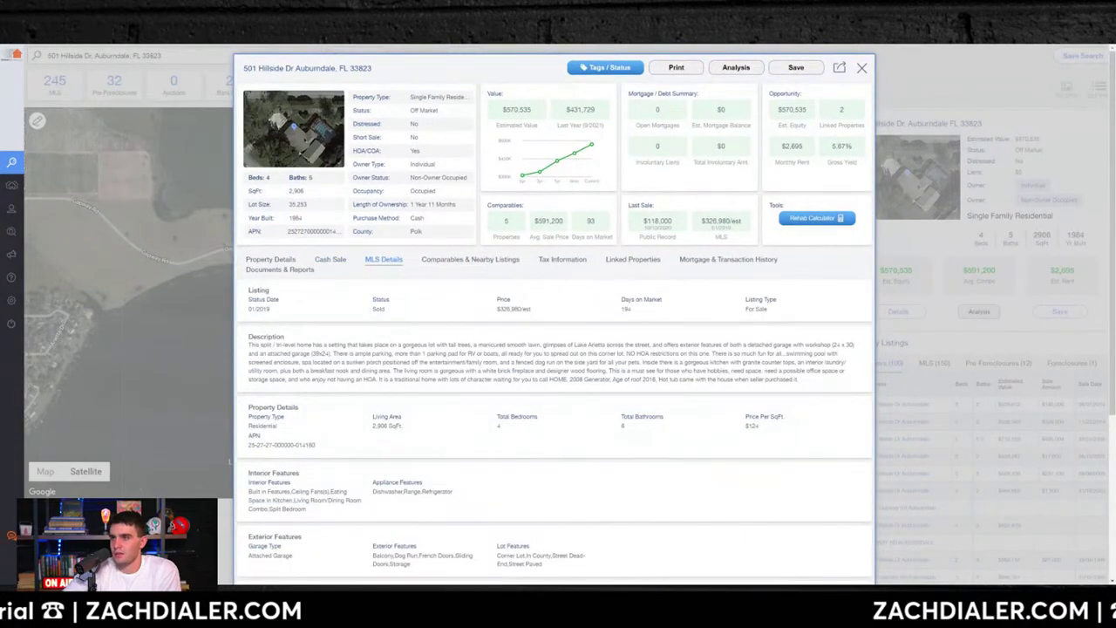
scroll(439, 384, down, 5)
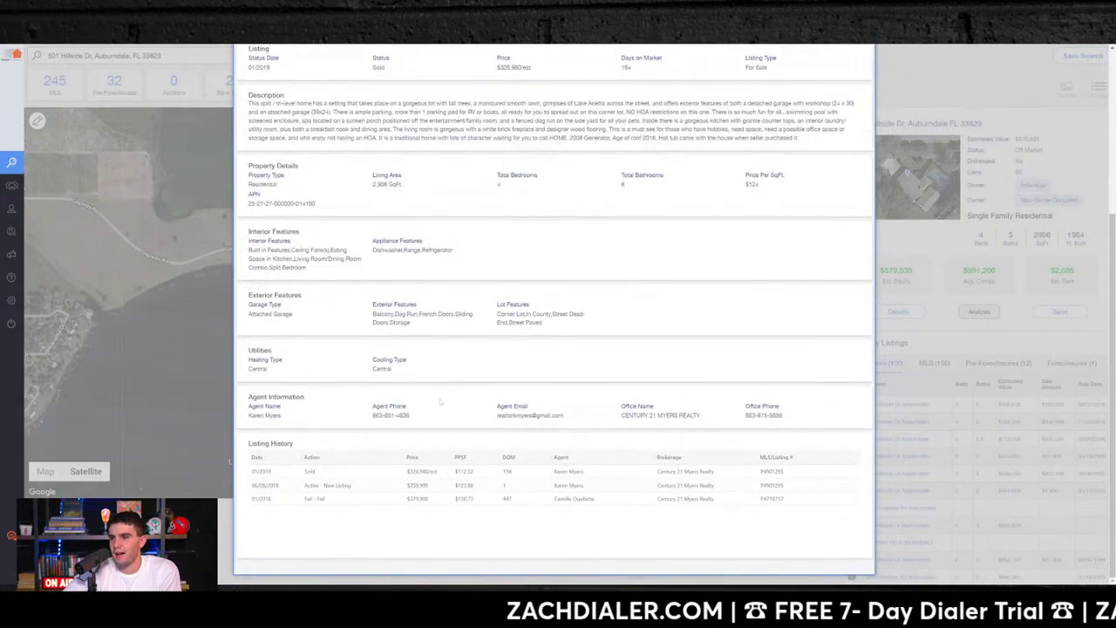
scroll(554, 349, up, 5)
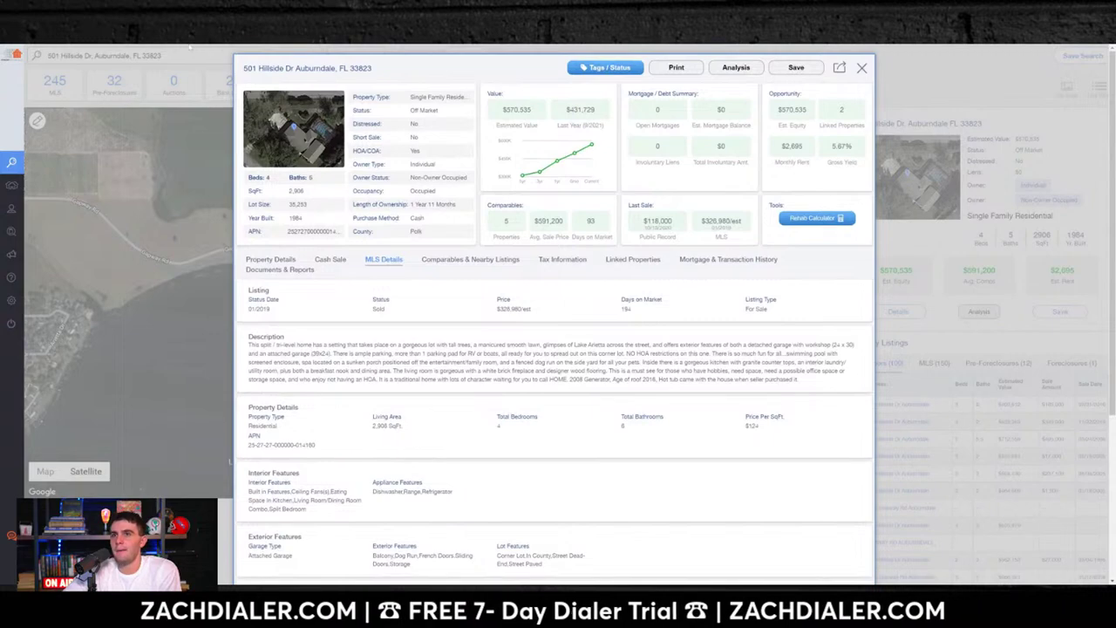
Inspect the house in the large satellite view, then close it and the property details
click(282, 129)
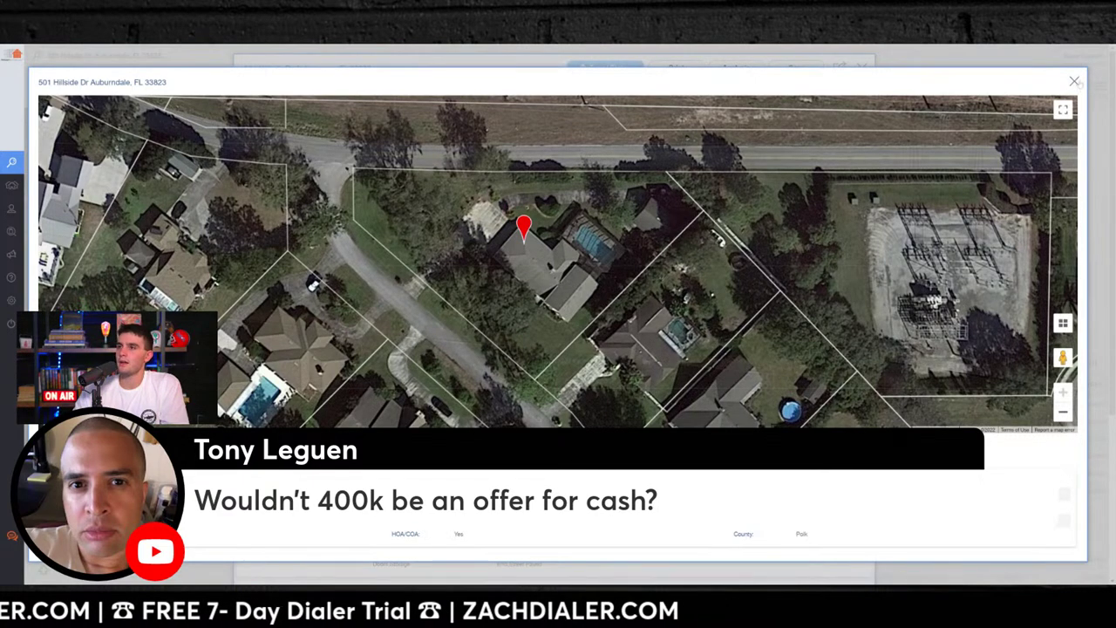
click(1075, 82)
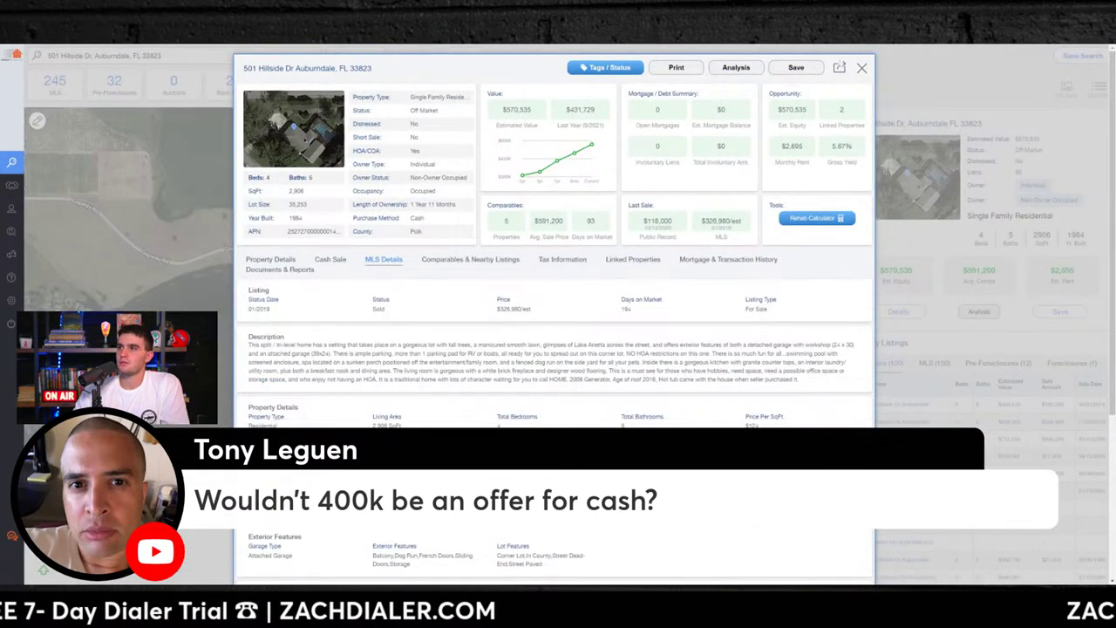
click(861, 68)
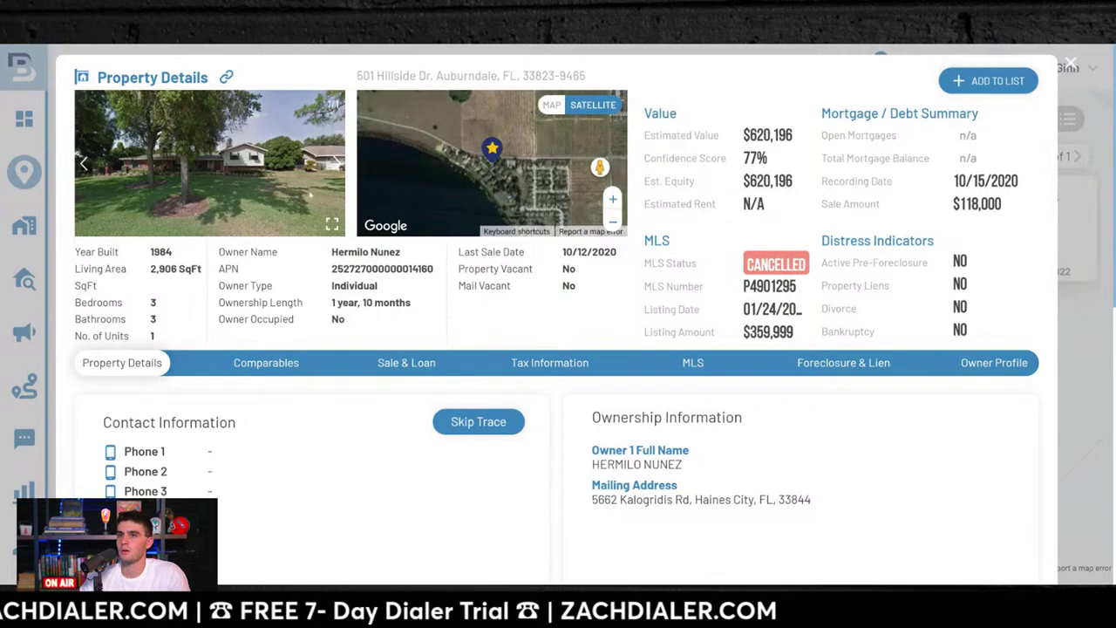
View the street-view photo, then open Comparables & Comp Calculator for sales within 1 mile
click(331, 224)
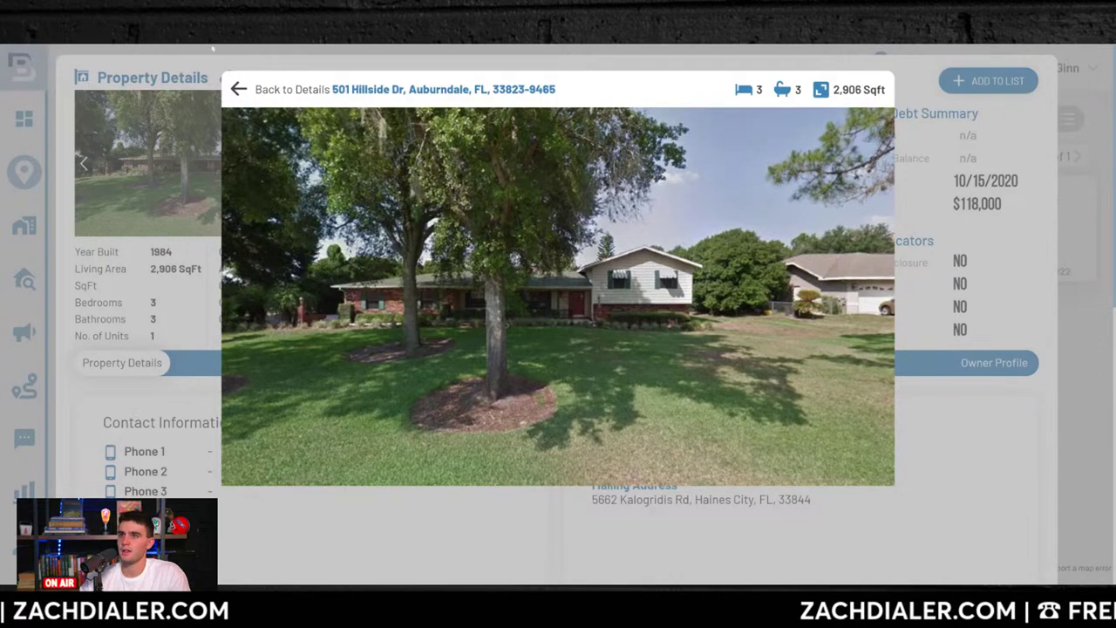
click(238, 89)
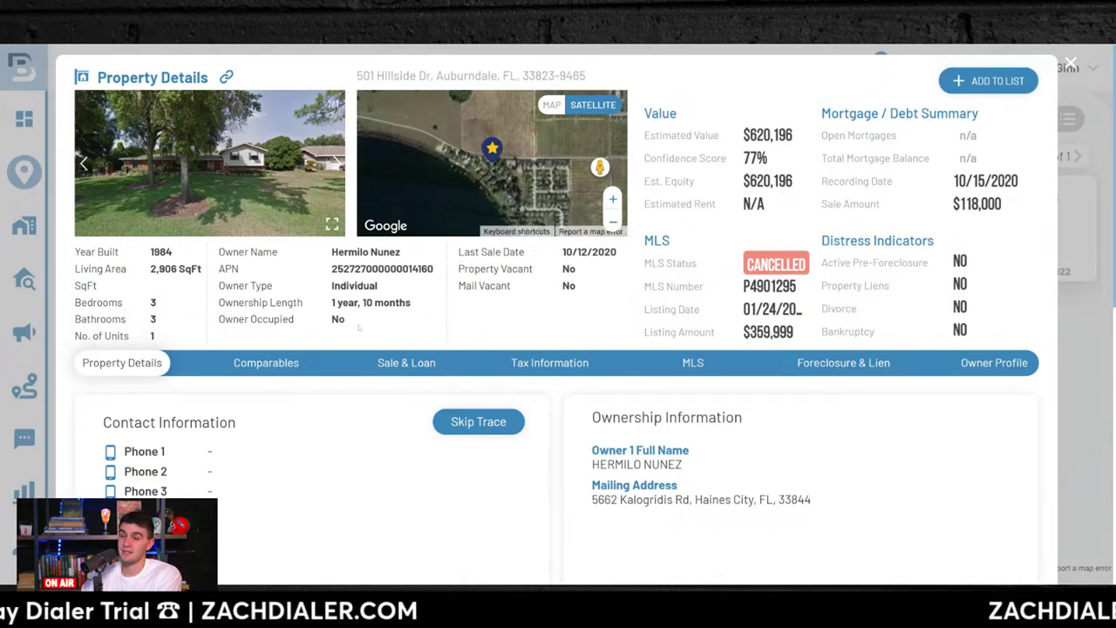
scroll(358, 327, down, 5)
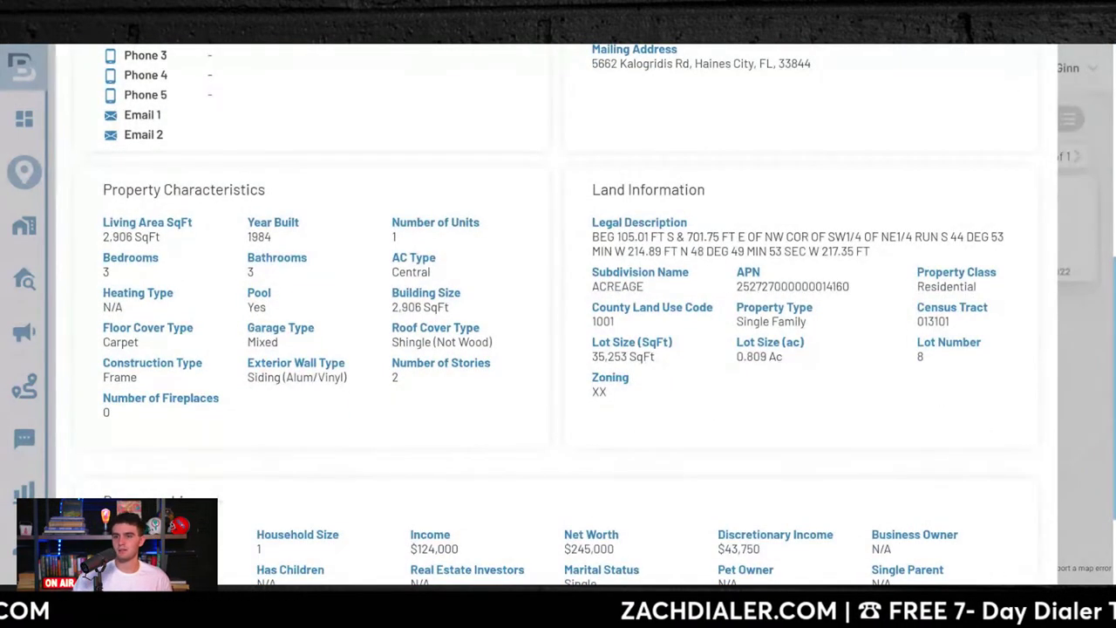
scroll(209, 480, down, 2)
scroll(208, 479, down, 2)
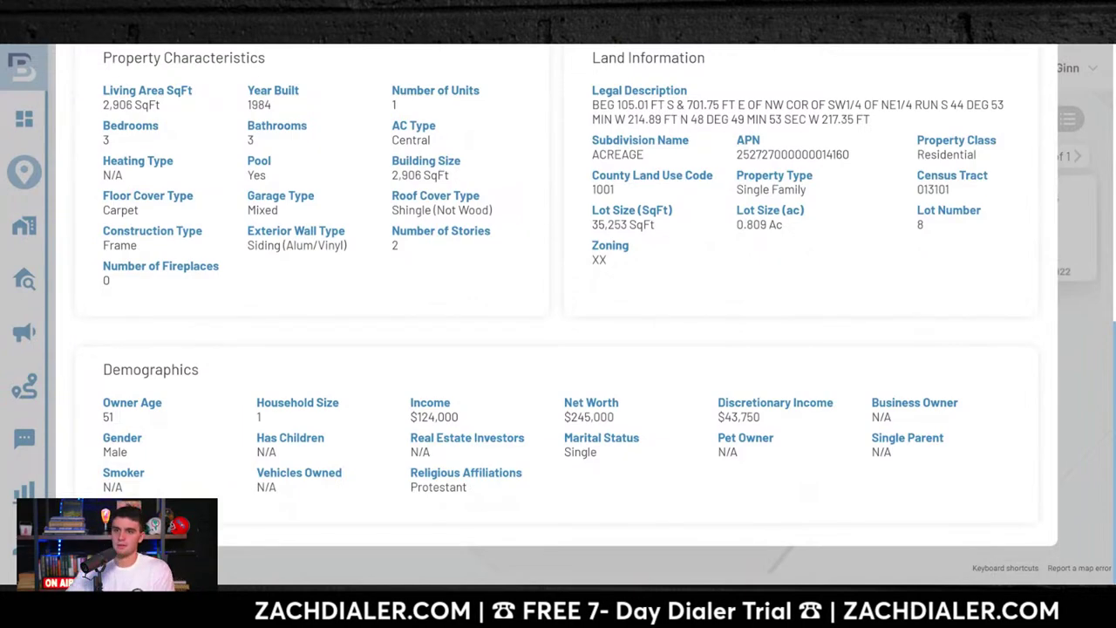
scroll(559, 297, up, 6)
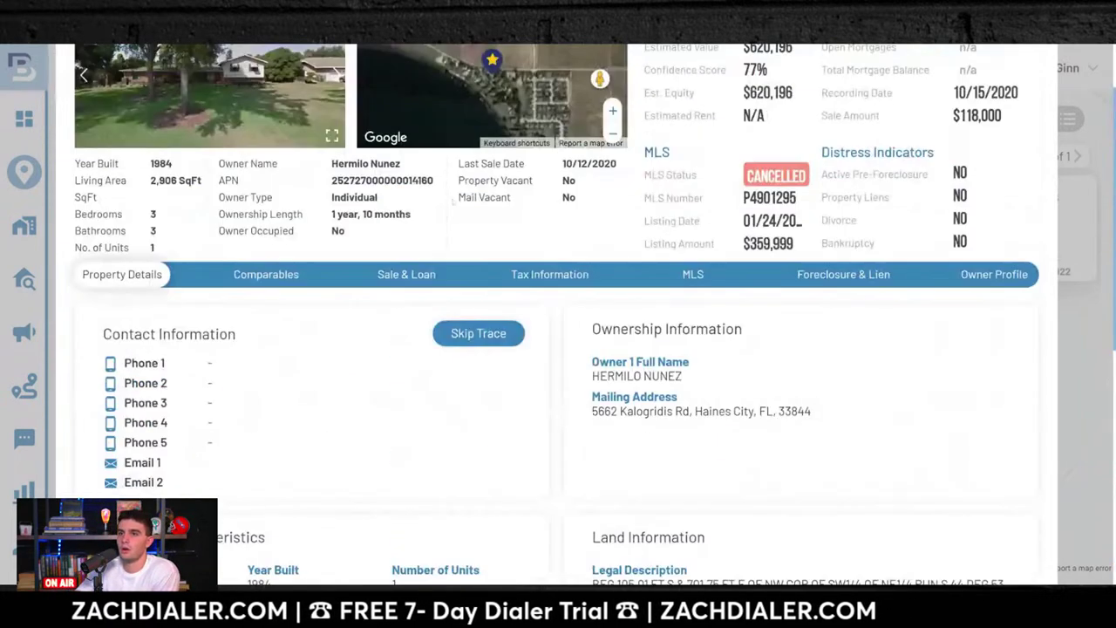
click(266, 274)
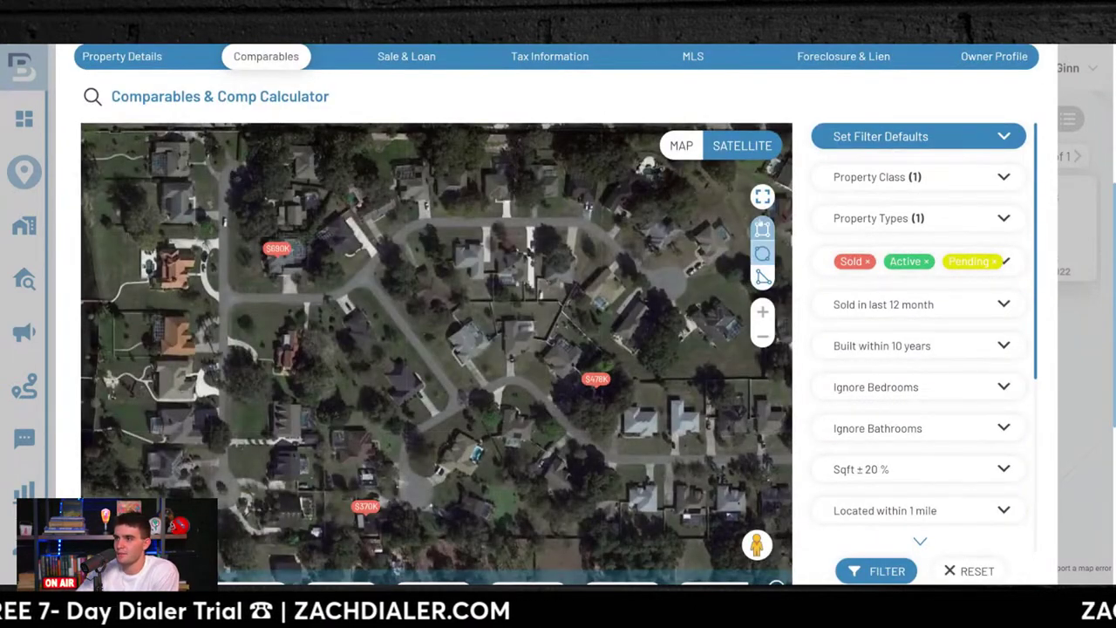
click(762, 336)
Filter comps to sales in the last 12 months and center the map on them
click(762, 336)
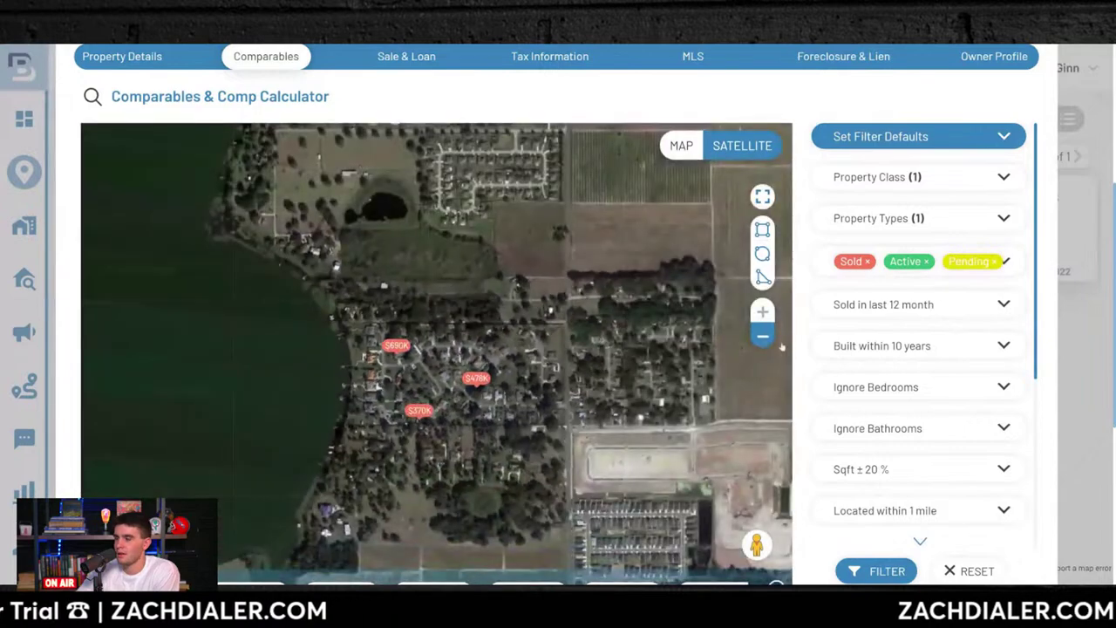
click(1003, 304)
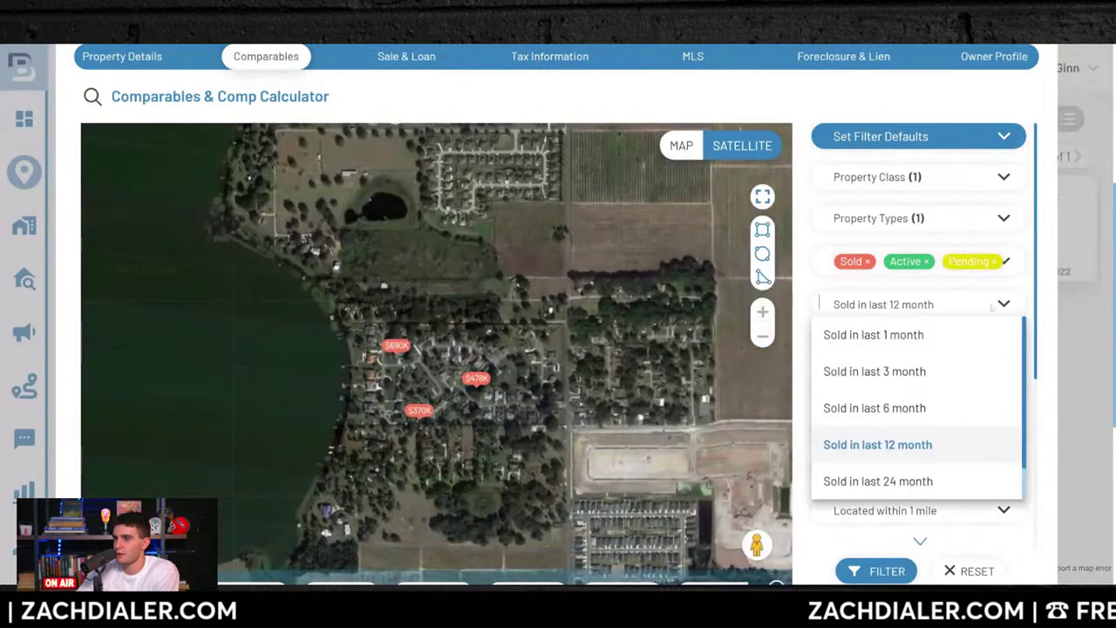
click(947, 454)
scroll(936, 376, down, 3)
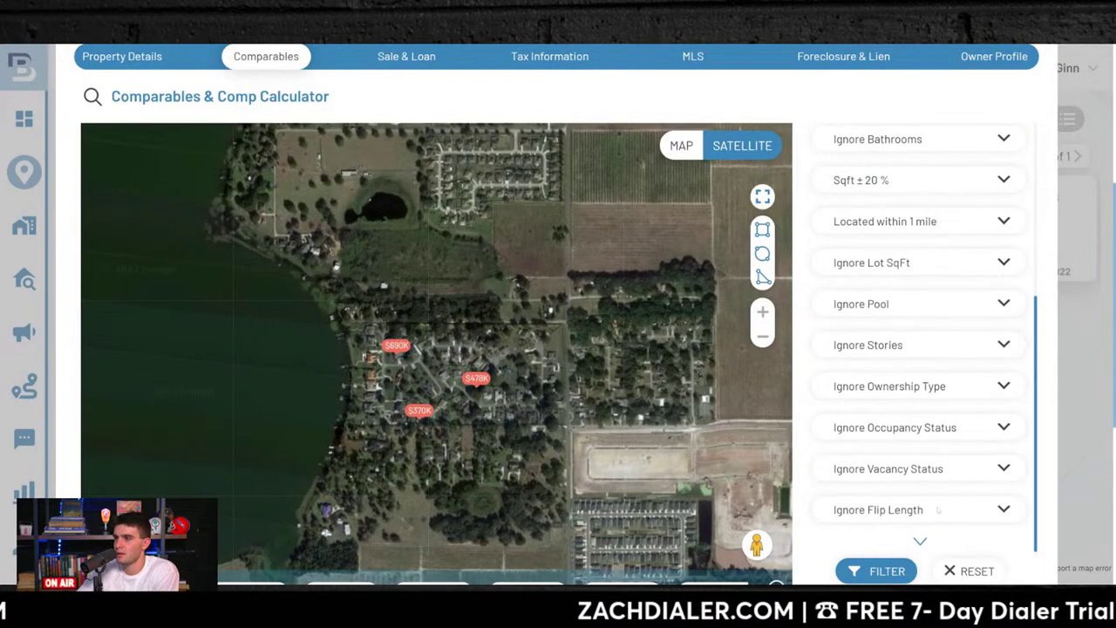
click(898, 572)
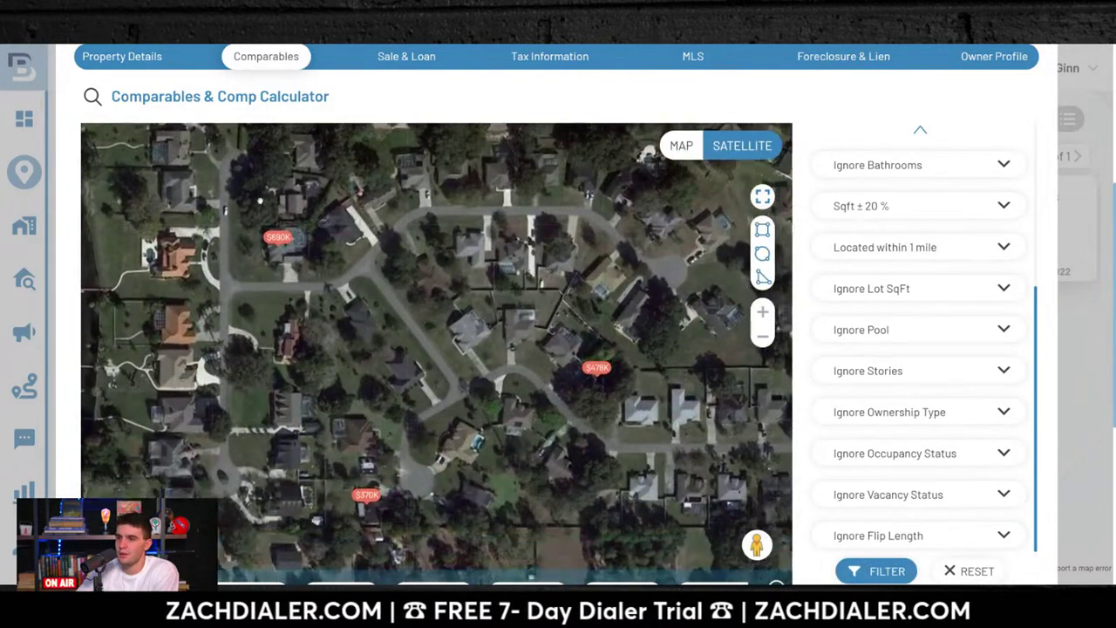
scroll(593, 453, down, 4)
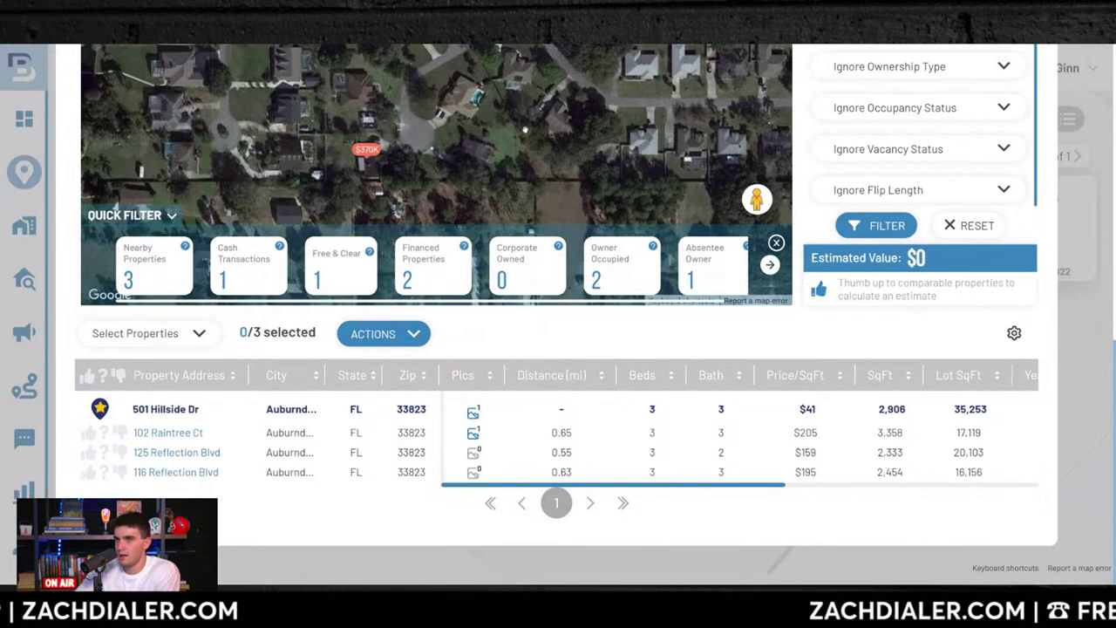
mouse_move(525, 130)
mouse_down()
mouse_move(541, 179)
mouse_move(586, 147)
mouse_up()
scroll(896, 258, up, 3)
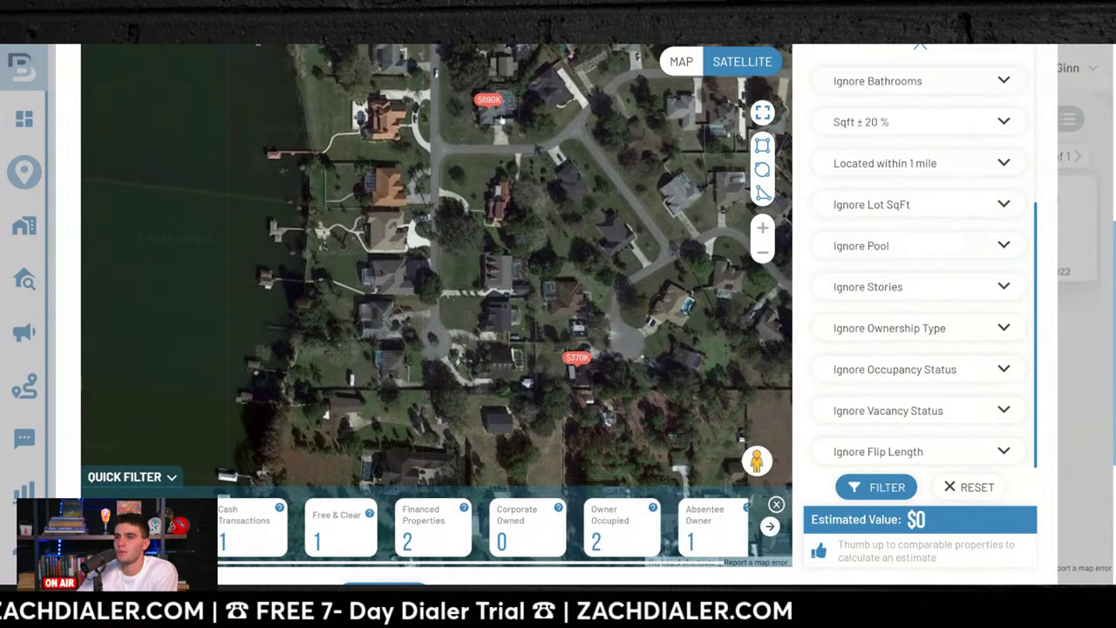
drag(501, 120, 489, 493)
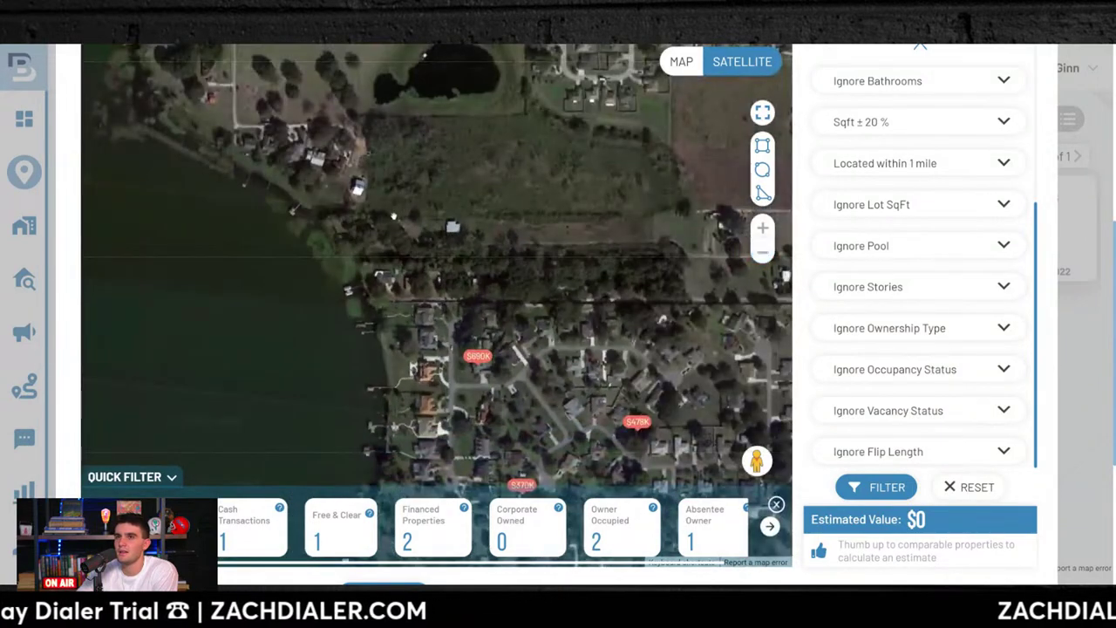
drag(488, 436, 542, 54)
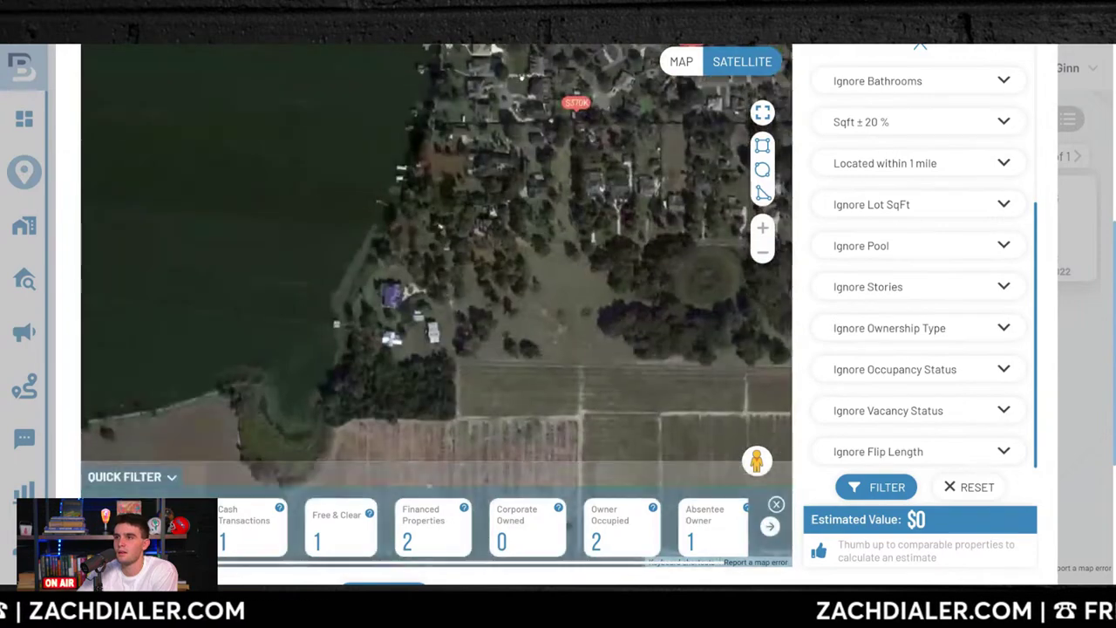
click(762, 252)
click(762, 252)
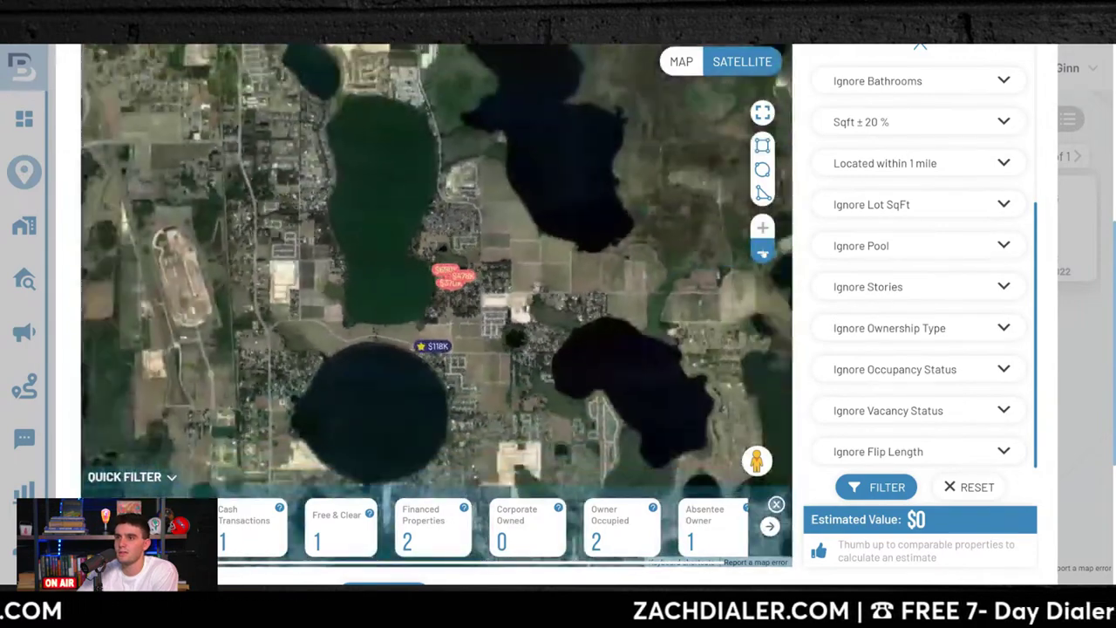
click(762, 252)
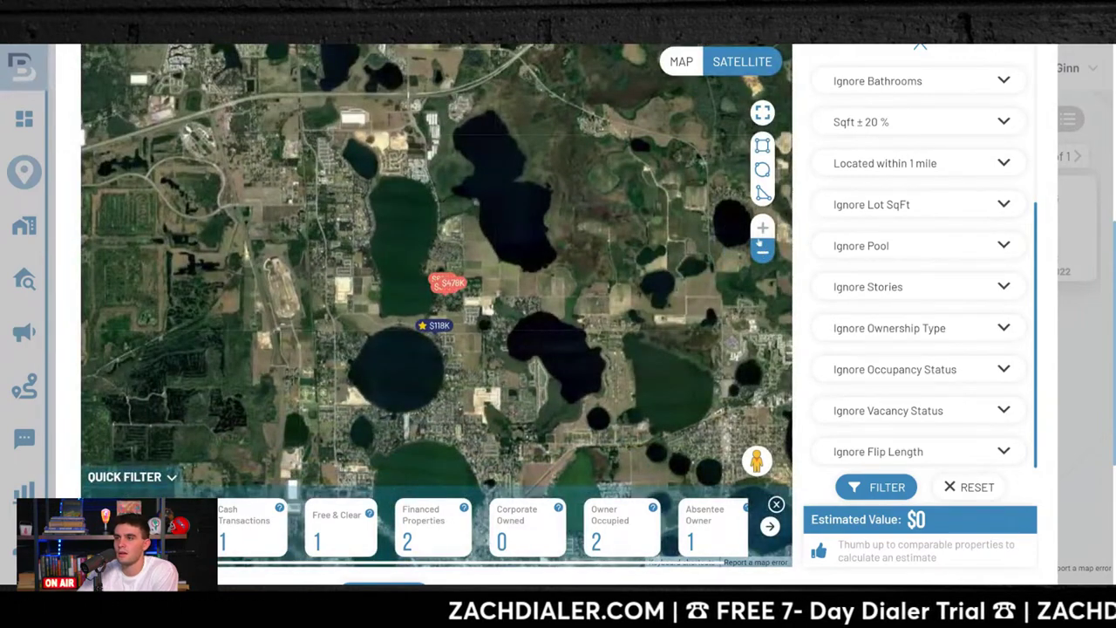
scroll(432, 303, up, 3)
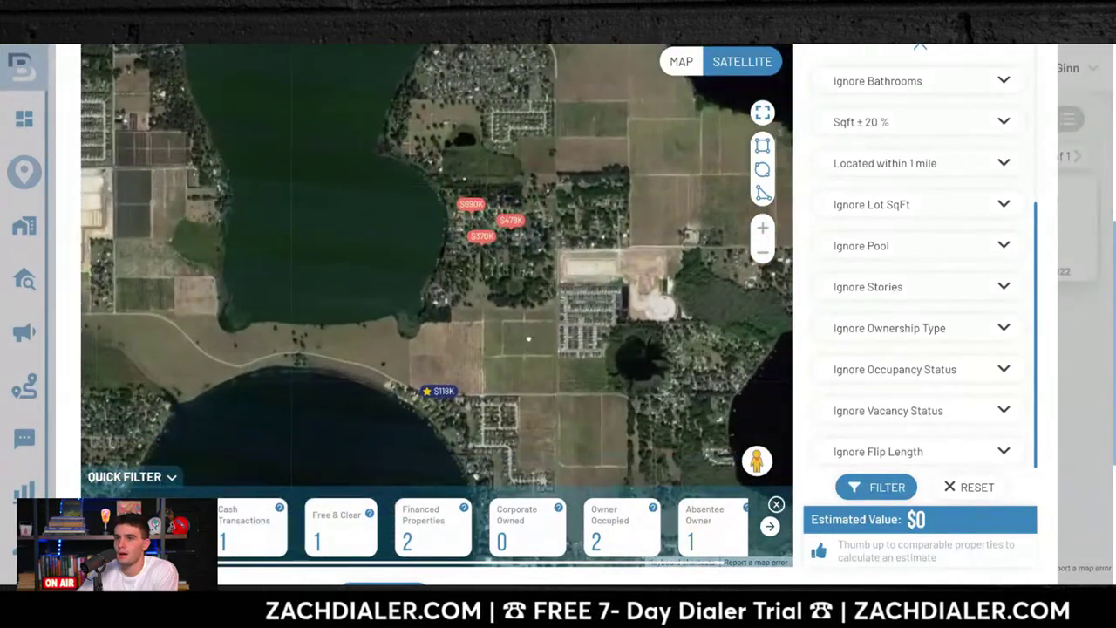
scroll(528, 338, up, 2)
click(762, 227)
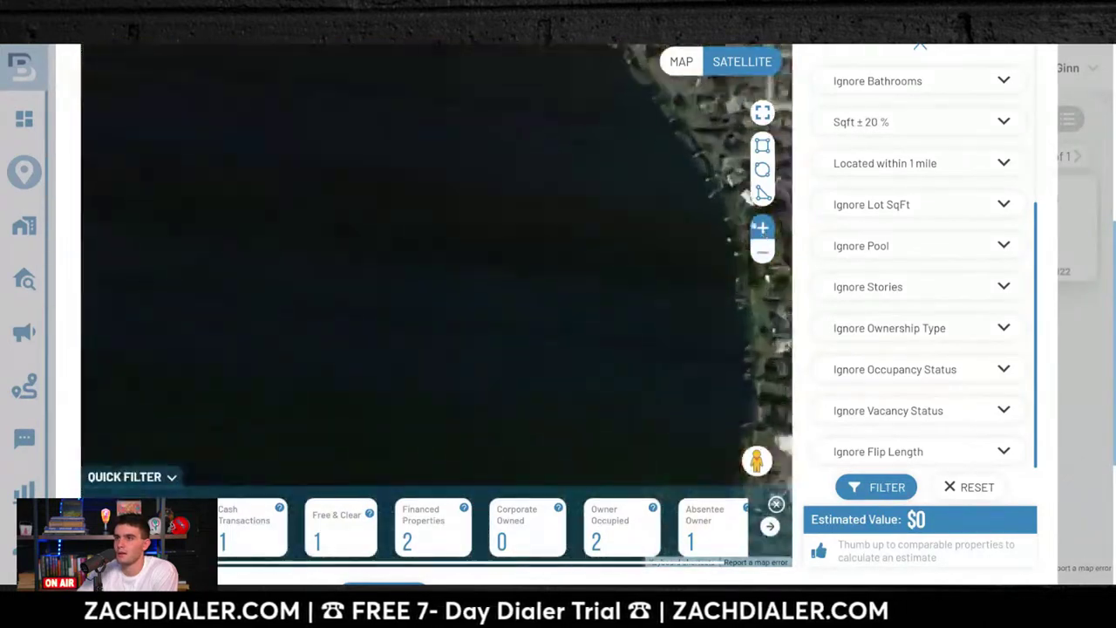
scroll(409, 409, down, 3)
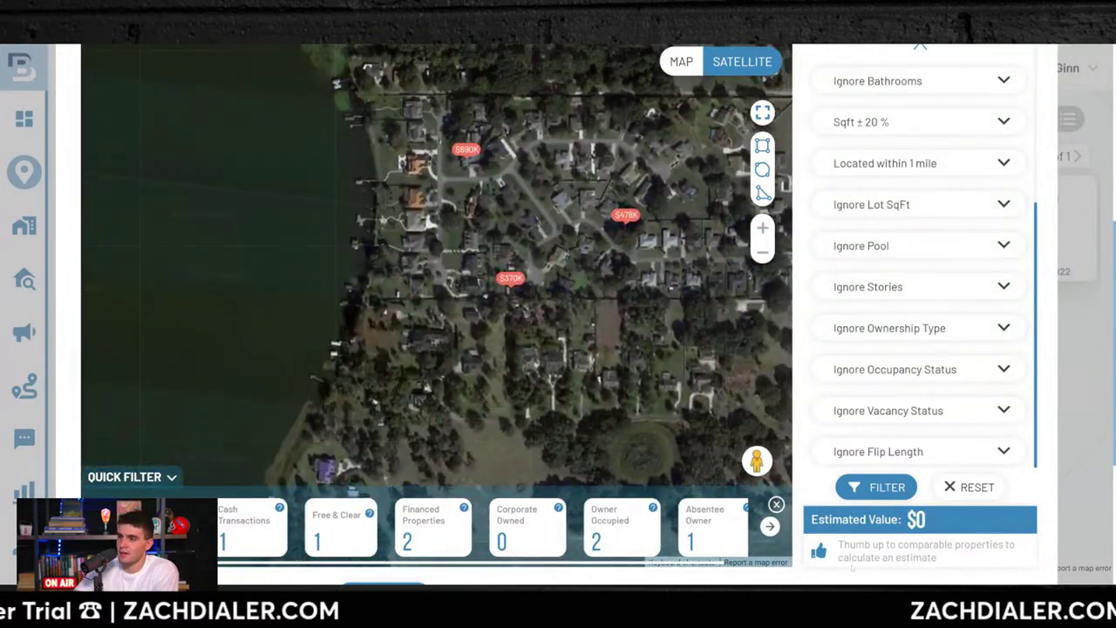
scroll(852, 567, down, 3)
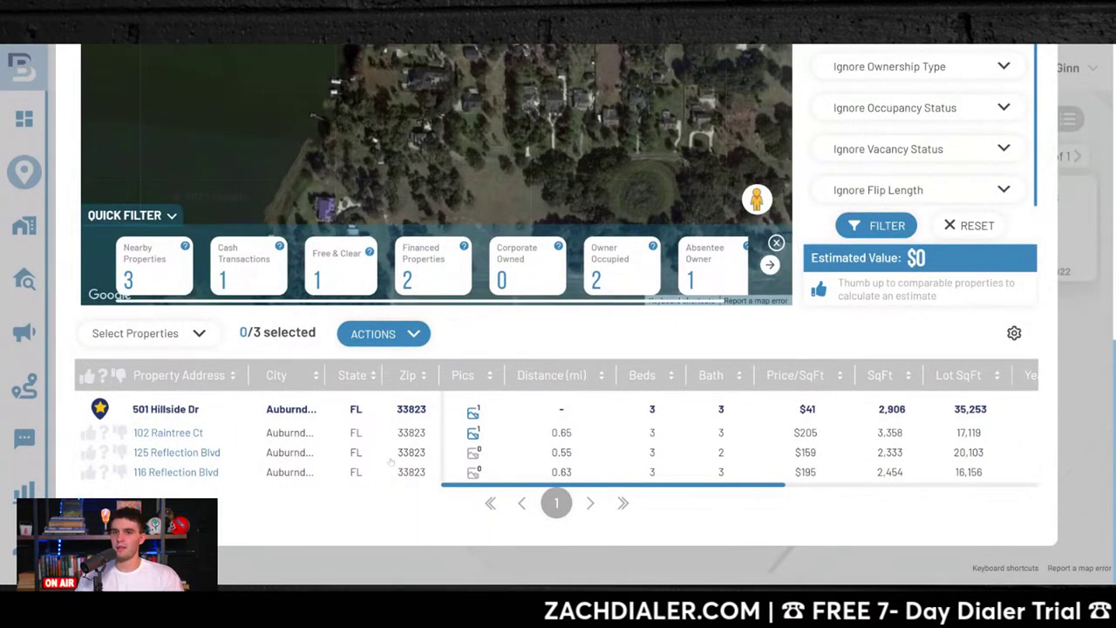
click(88, 433)
click(88, 452)
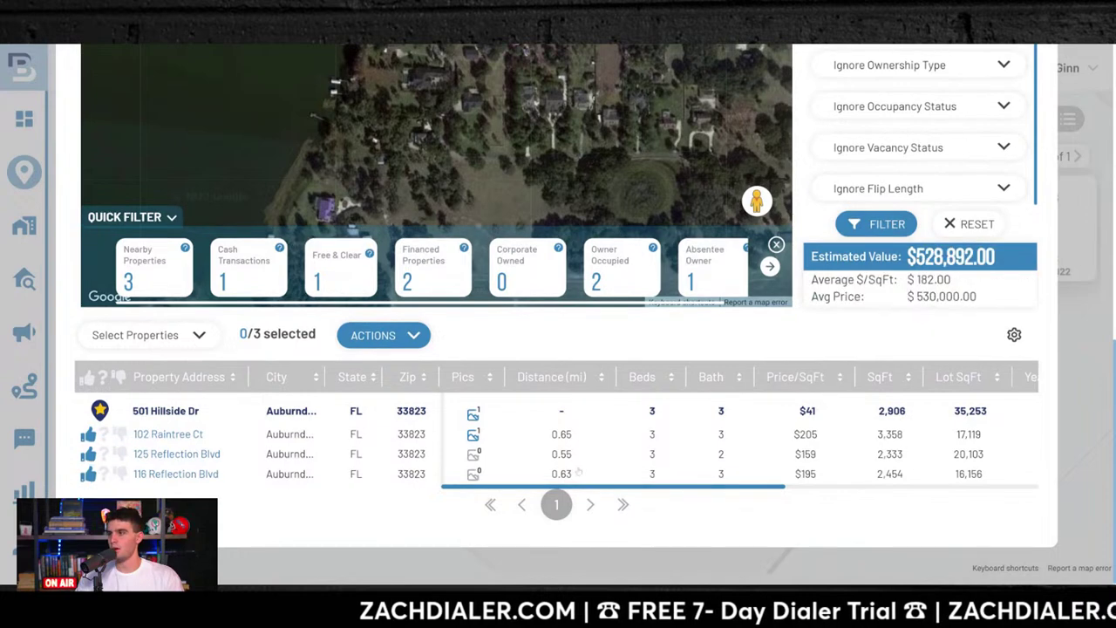
click(88, 471)
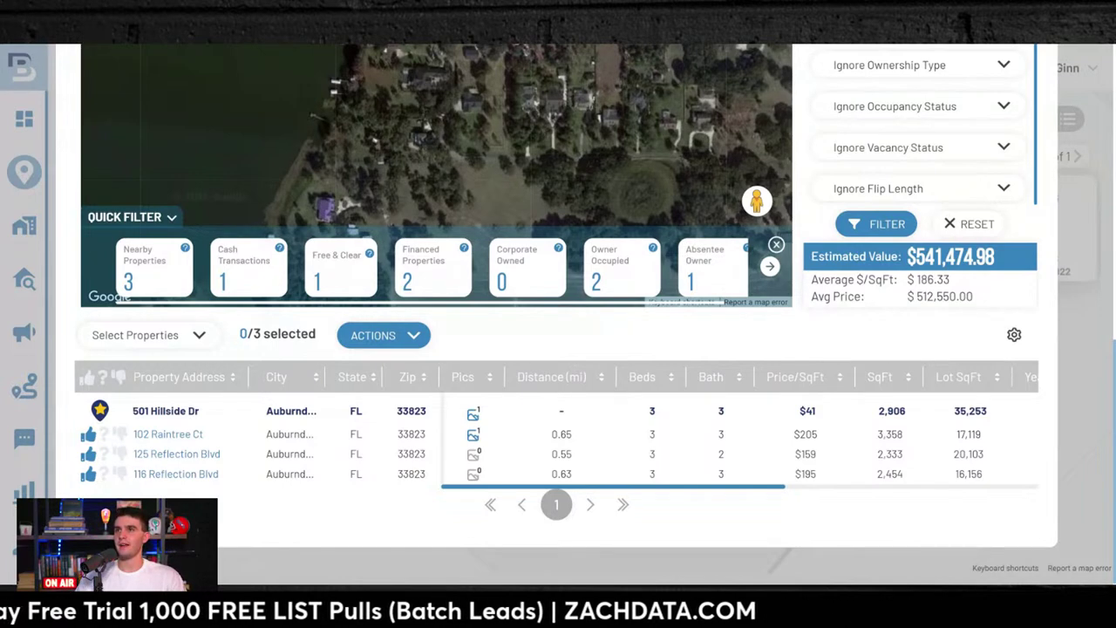
Check the Average $/SqFt figure behind the $541,474.98 estimated value
drag(950, 279, 907, 279)
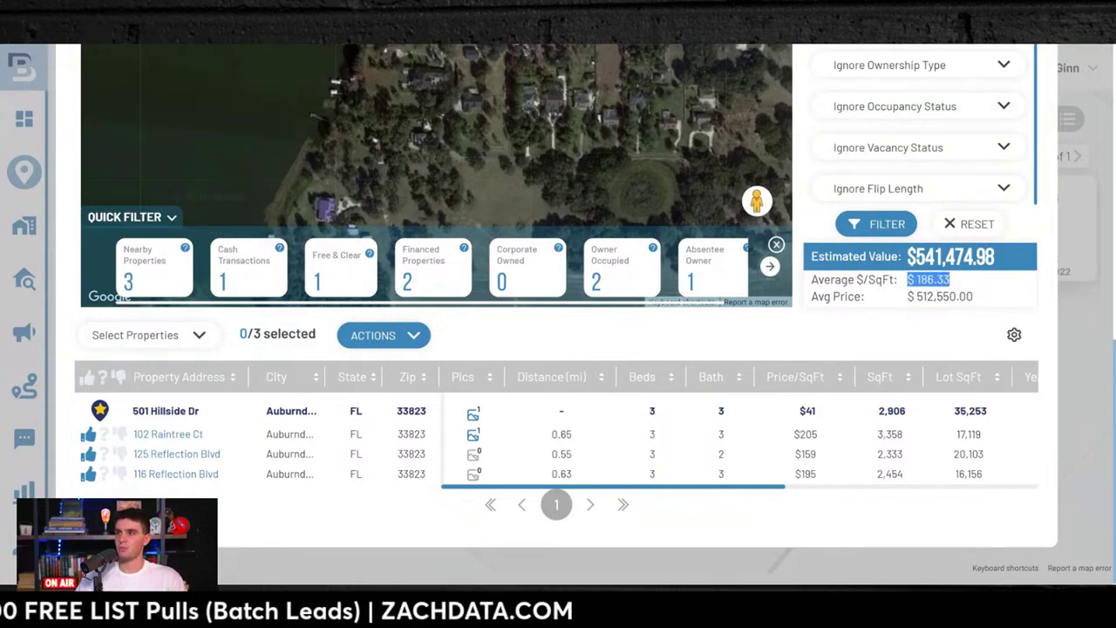
click(926, 290)
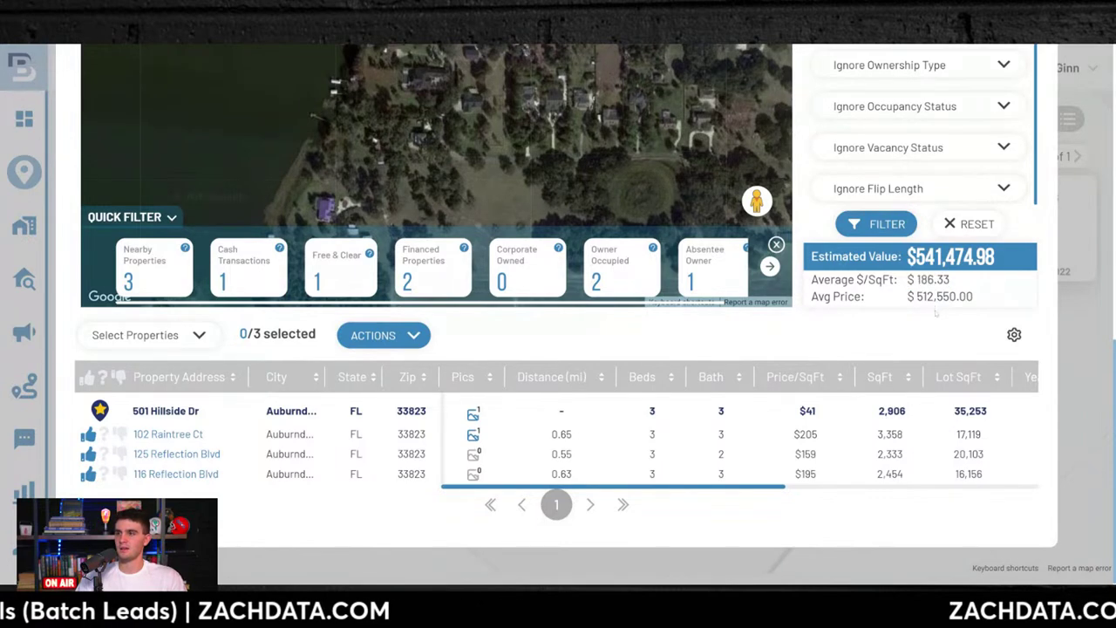
scroll(936, 344, up, 2)
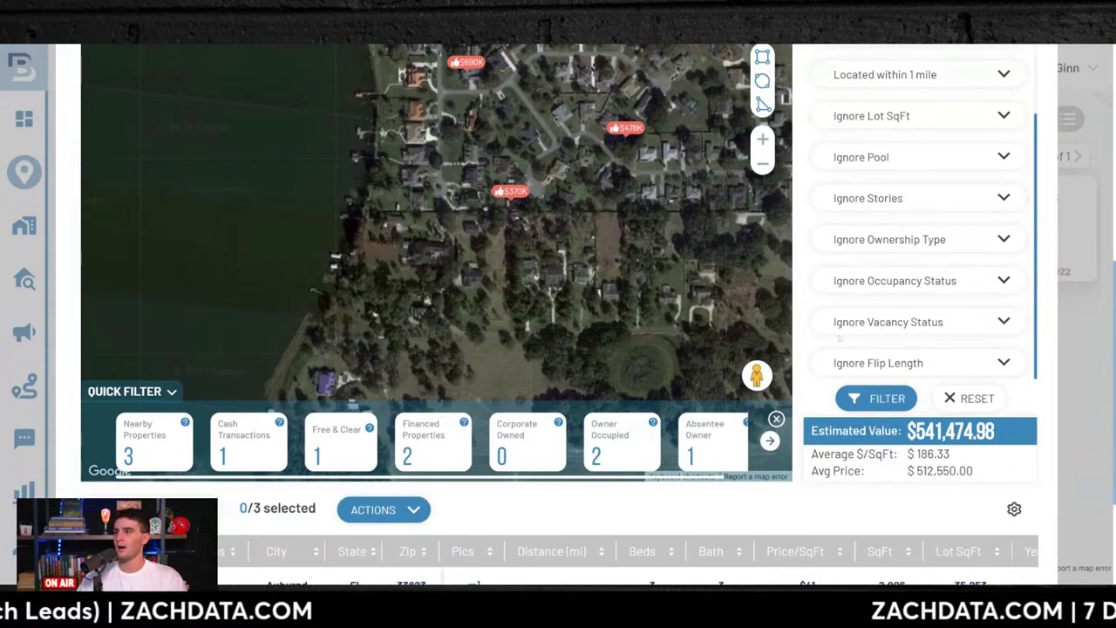
scroll(839, 337, up, 10)
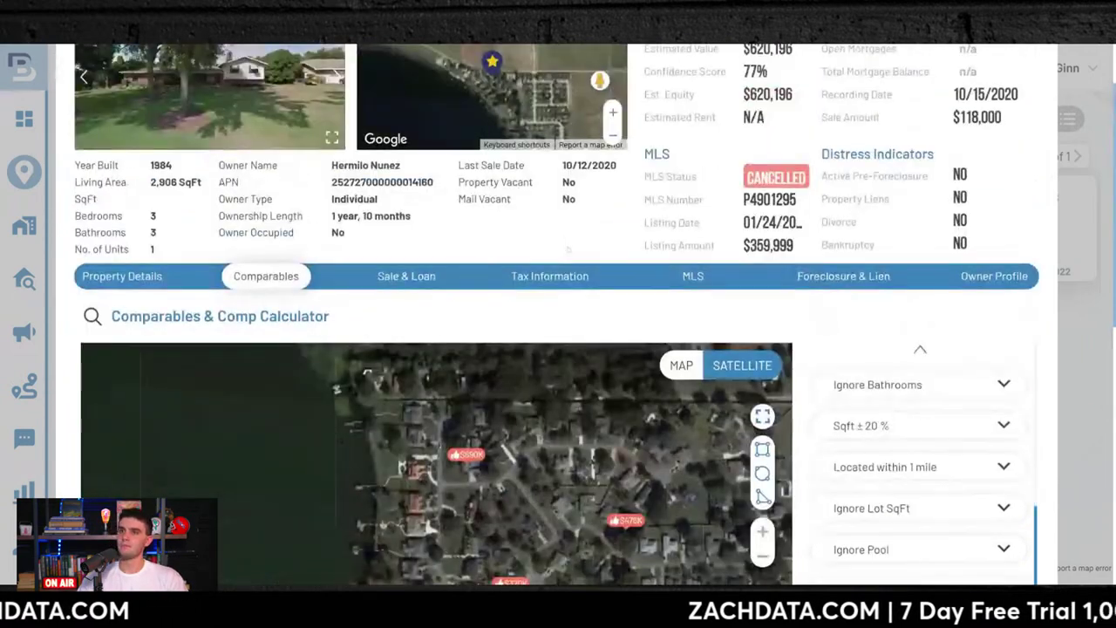
scroll(567, 250, up, 2)
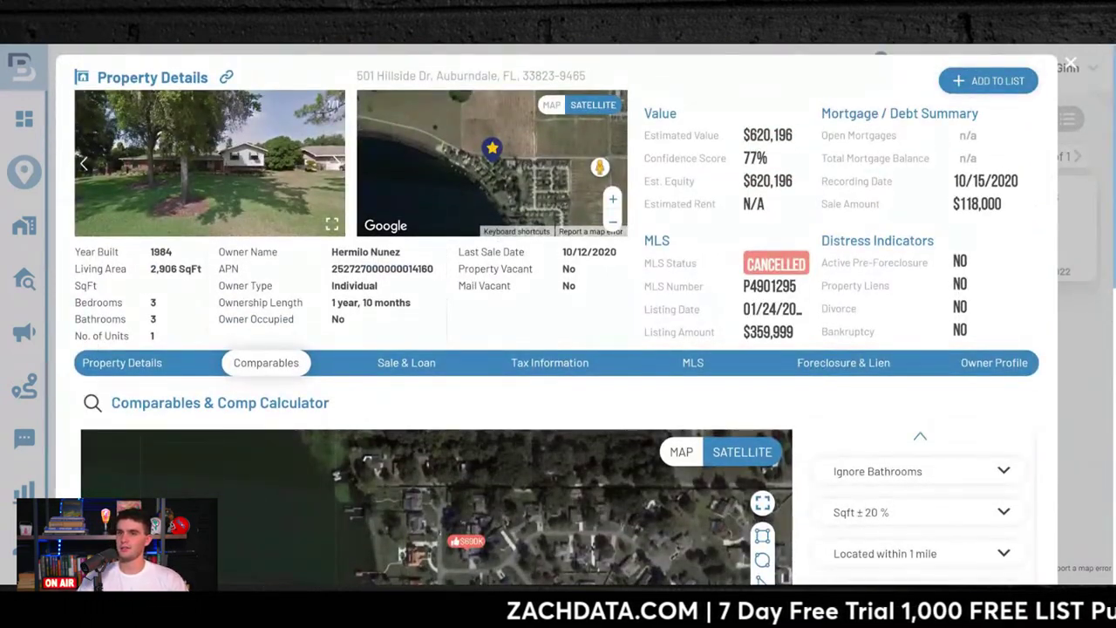
scroll(591, 468, down, 15)
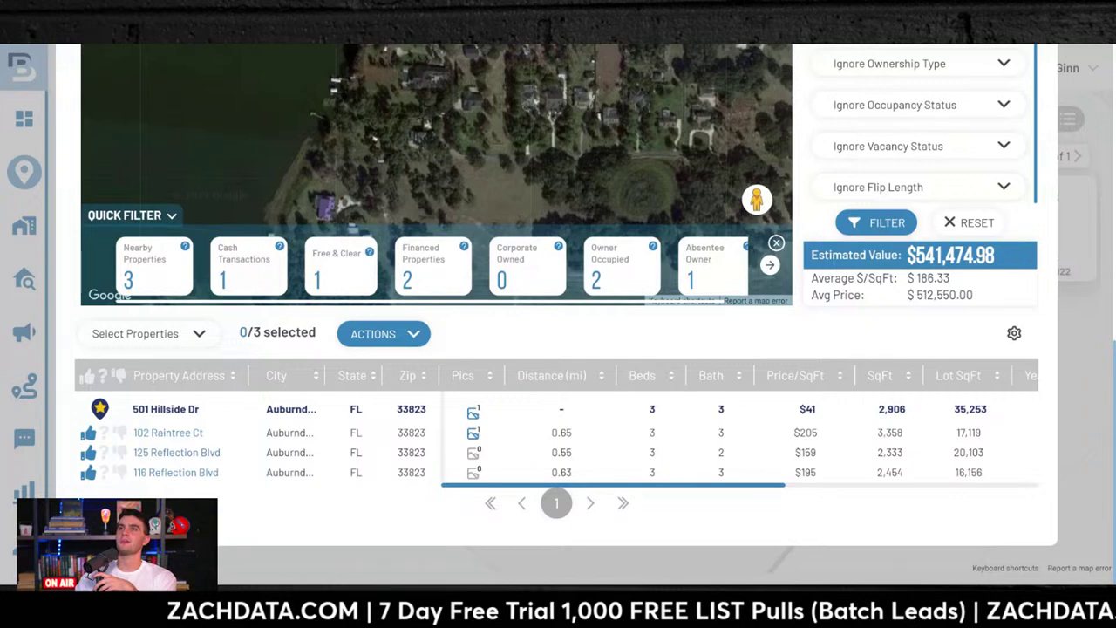
scroll(566, 306, up, 2)
scroll(566, 305, up, 4)
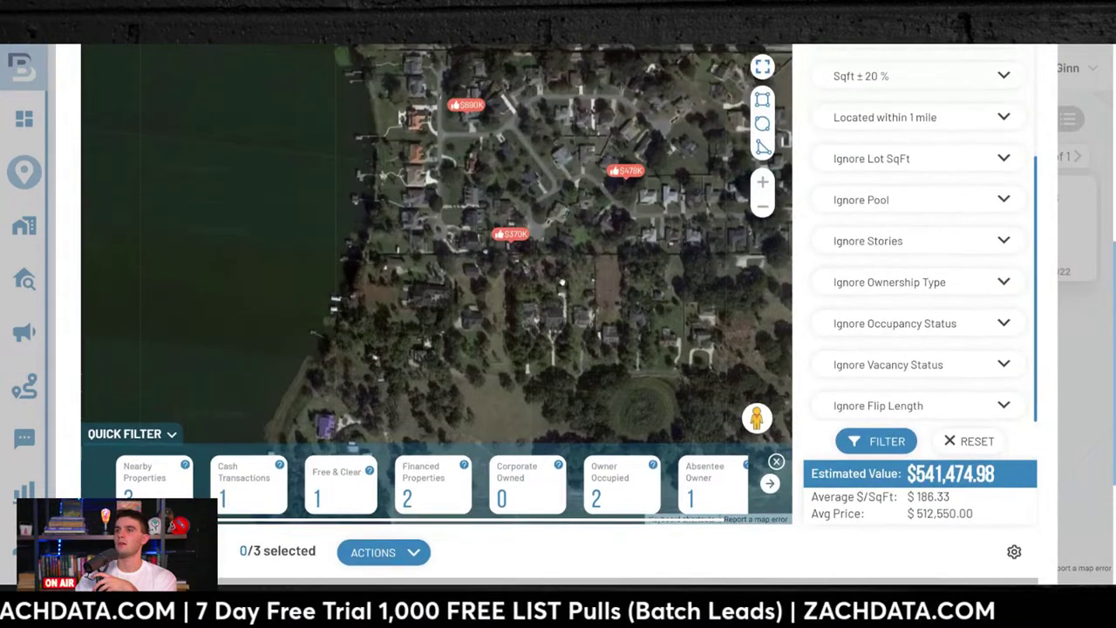
scroll(567, 305, down, 1)
scroll(566, 305, down, 5)
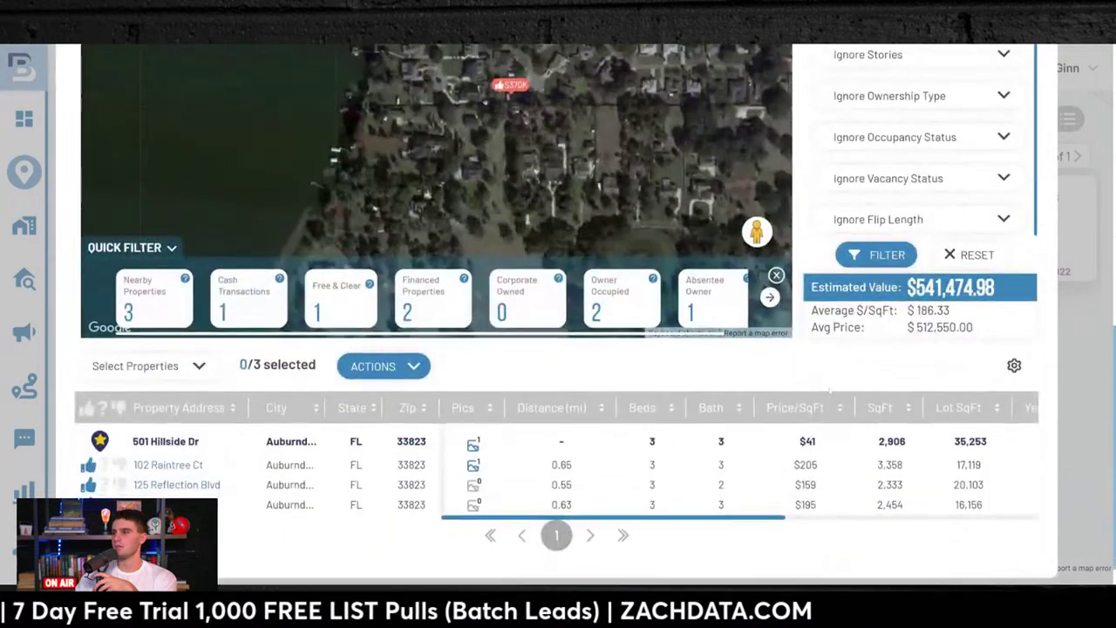
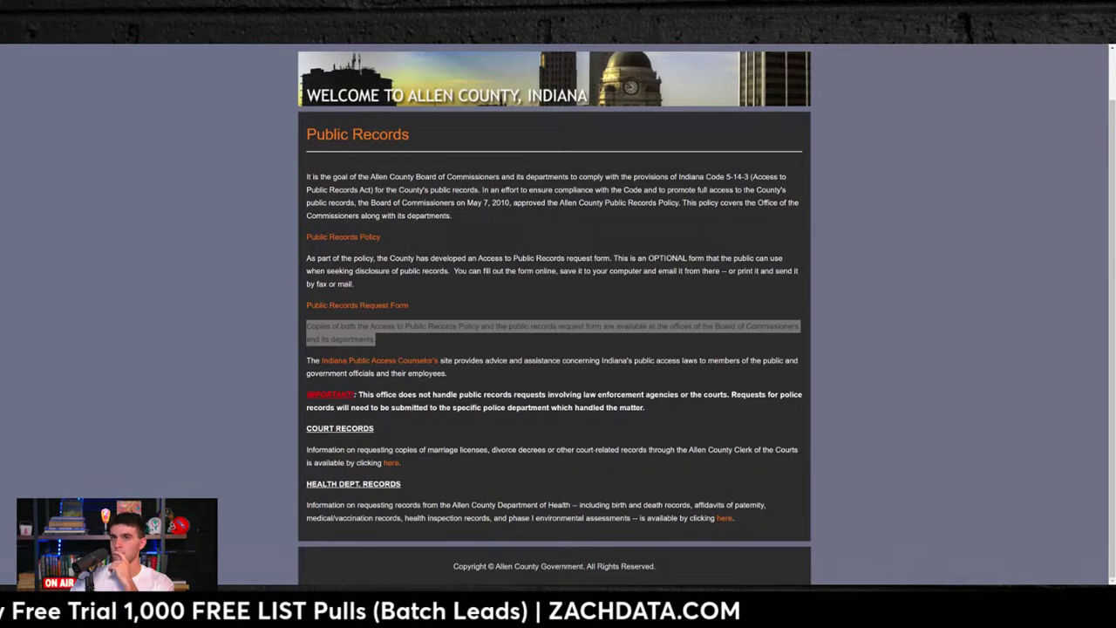
Open the Clerk's court records request information from the Court Records section
key(alt+Tab)
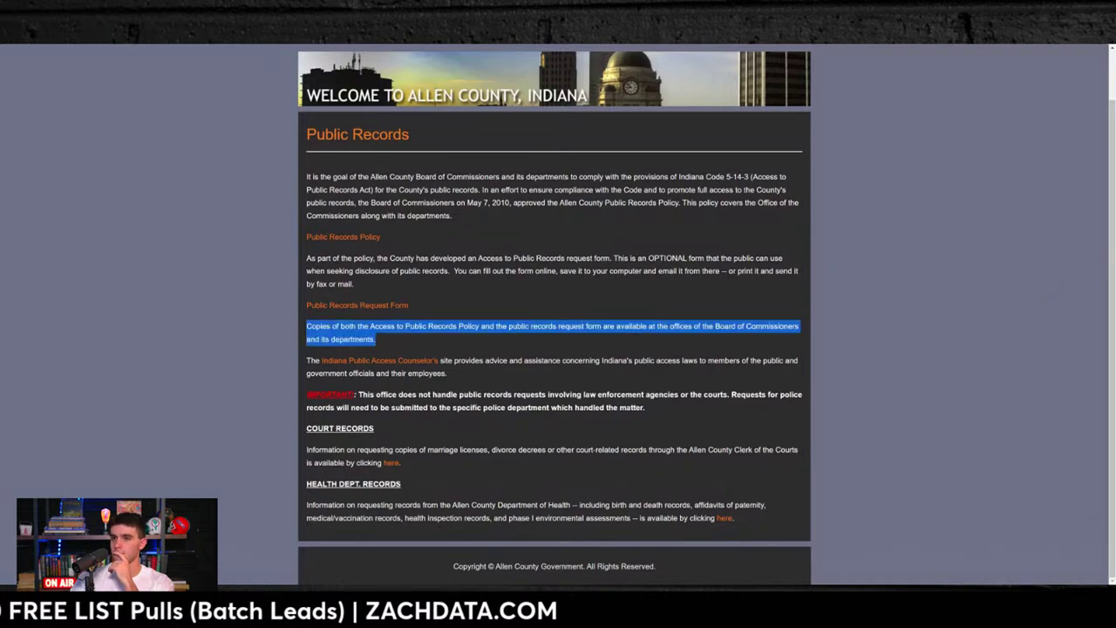
click(558, 349)
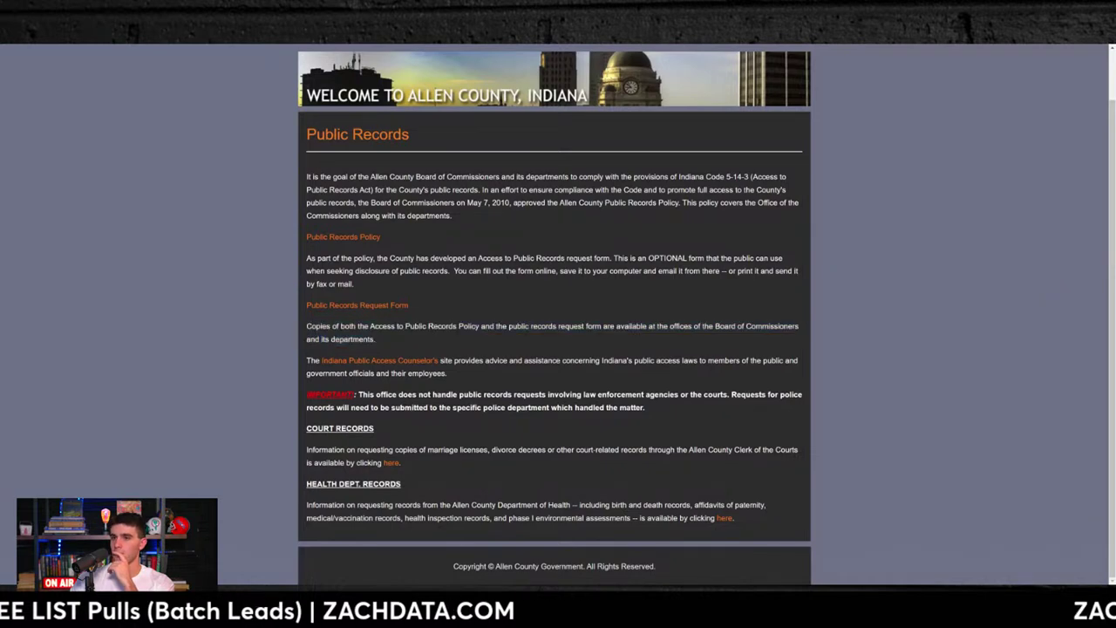
click(392, 463)
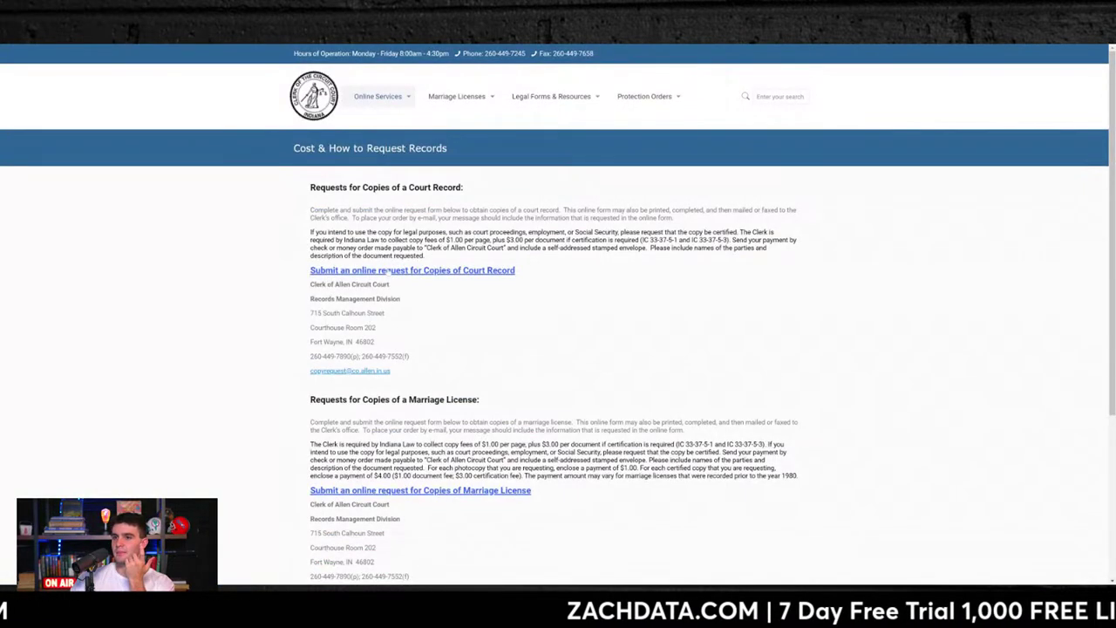
scroll(389, 272, down, 3)
scroll(389, 272, up, 3)
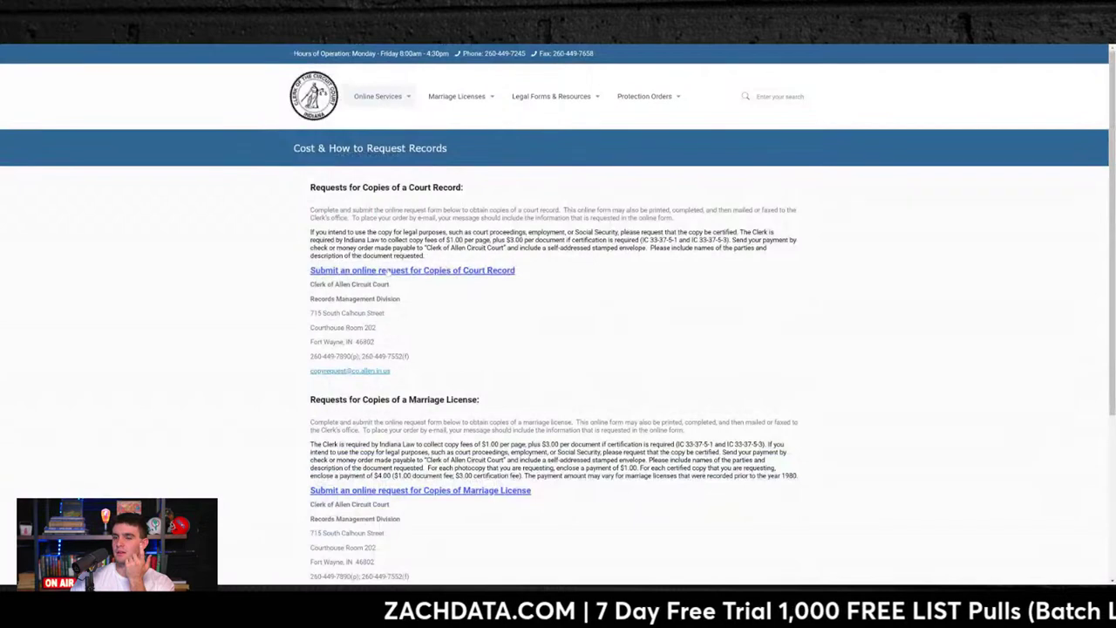
Go to the Type of Records Maintained page under Online Services > Obtain Copies of Records
mouse_move(402, 101)
mouse_move(366, 173)
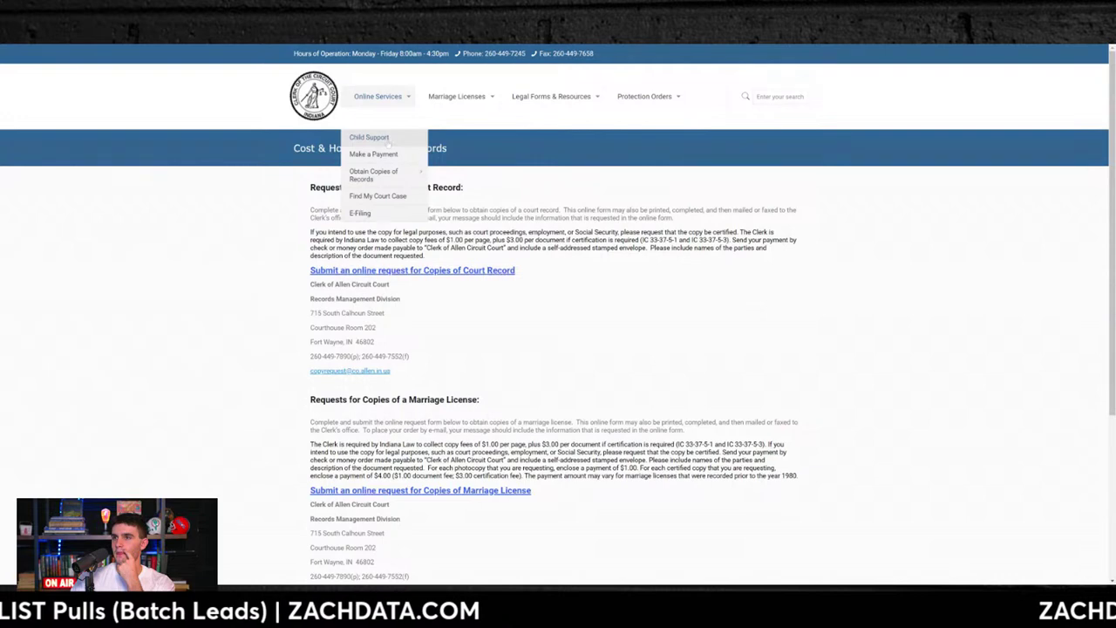
mouse_move(387, 153)
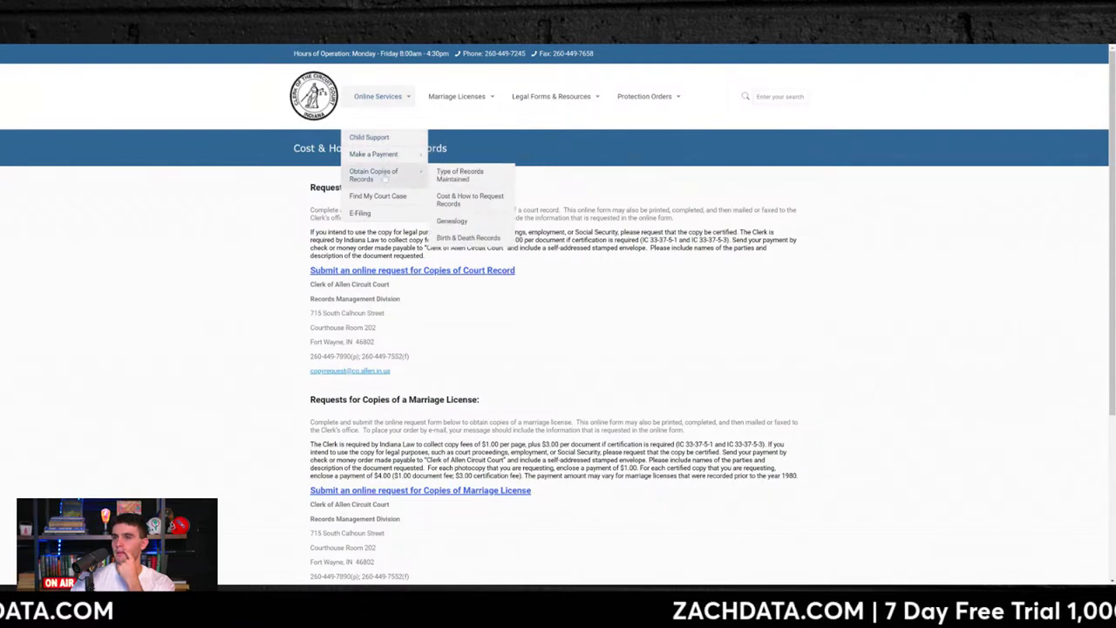
click(505, 179)
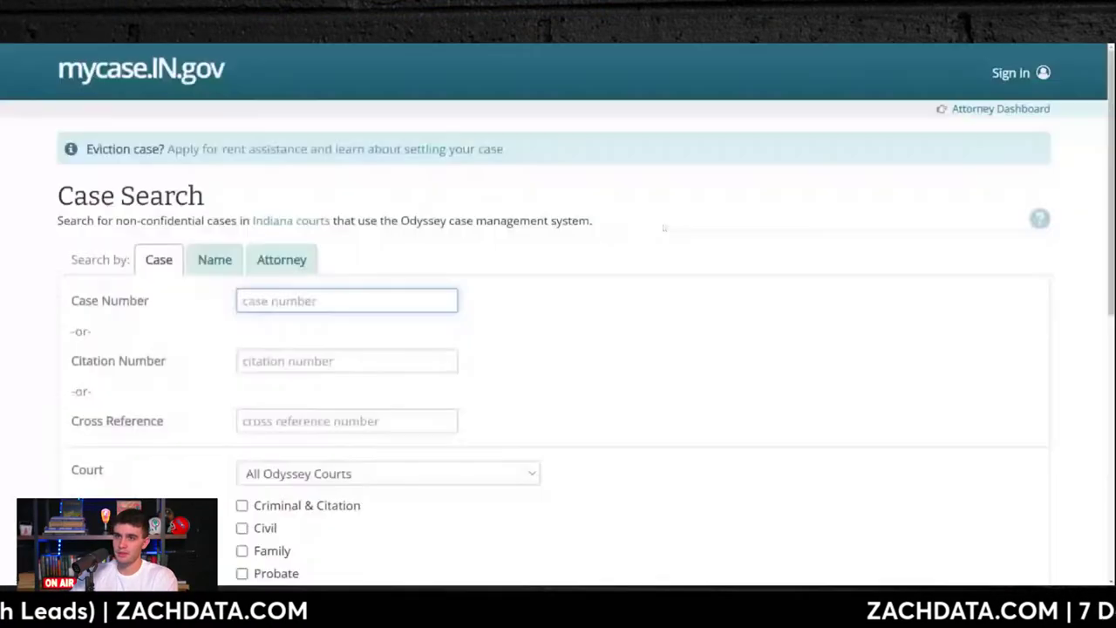
Set the court to Allen County, case type to Probate, and status to All
scroll(664, 229, down, 3)
scroll(529, 387, up, 2)
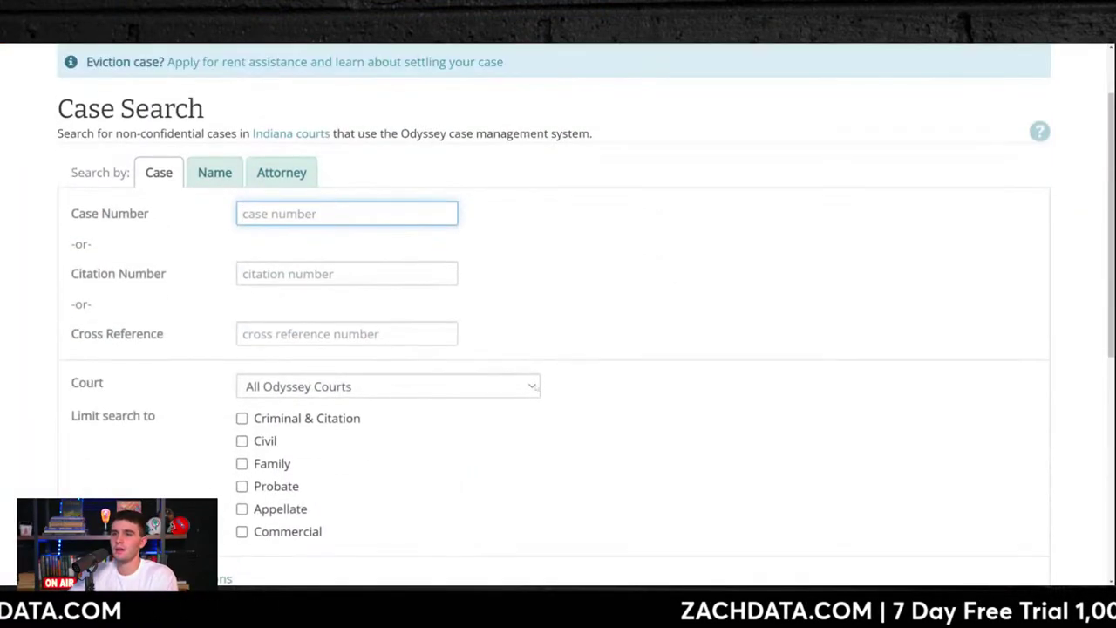
click(415, 378)
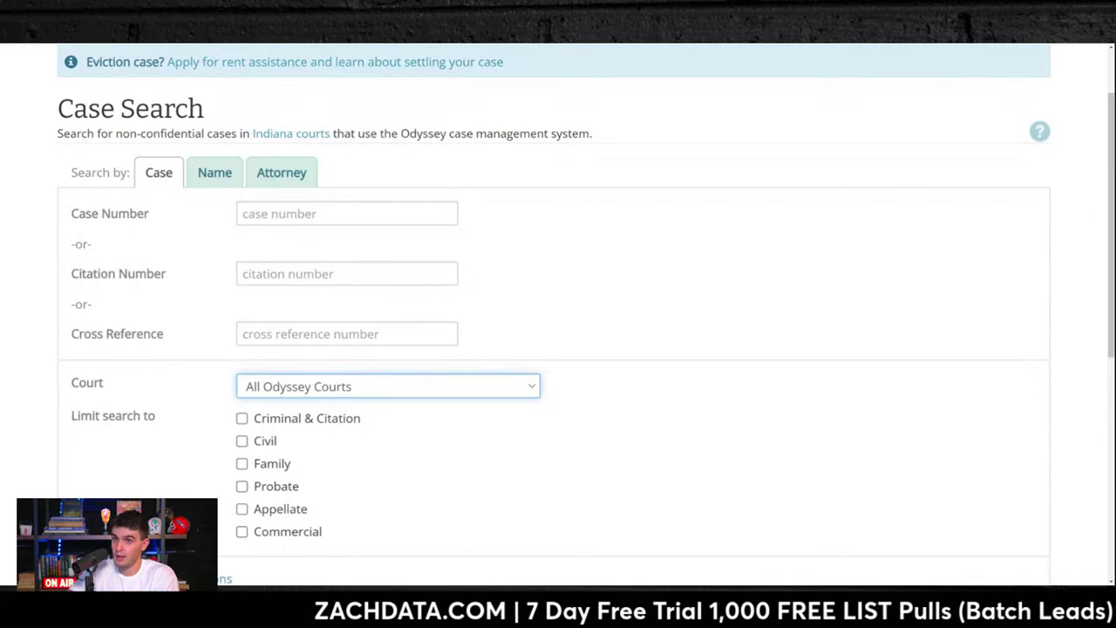
key(Down)
key(Down)
scroll(197, 355, down, 4)
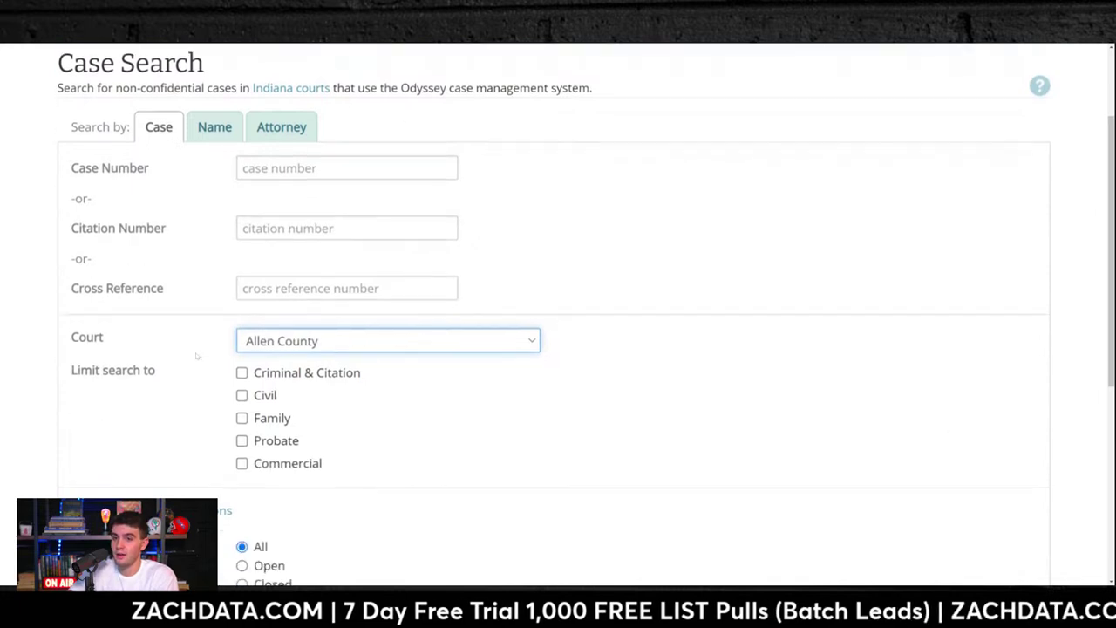
click(242, 307)
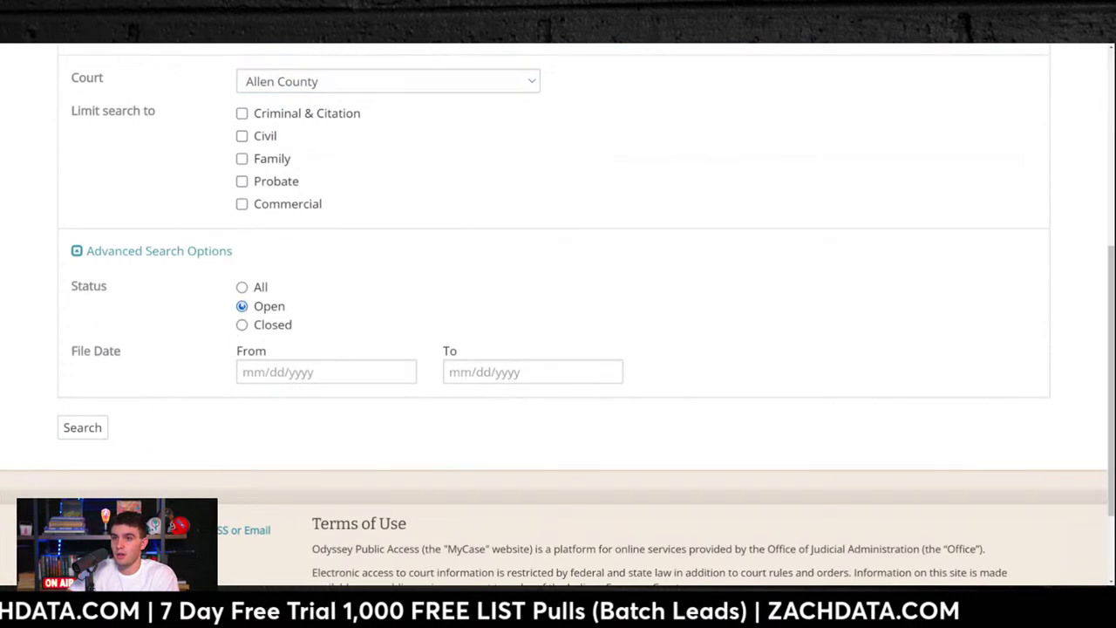
click(241, 287)
scroll(292, 401, up, 1)
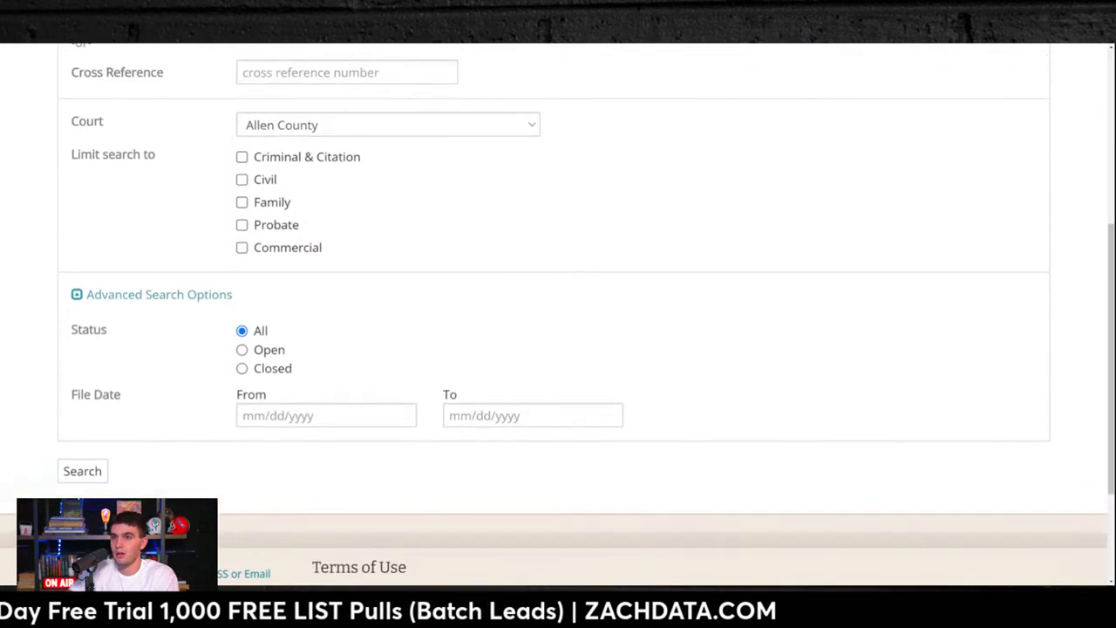
click(241, 224)
scroll(245, 227, up, 3)
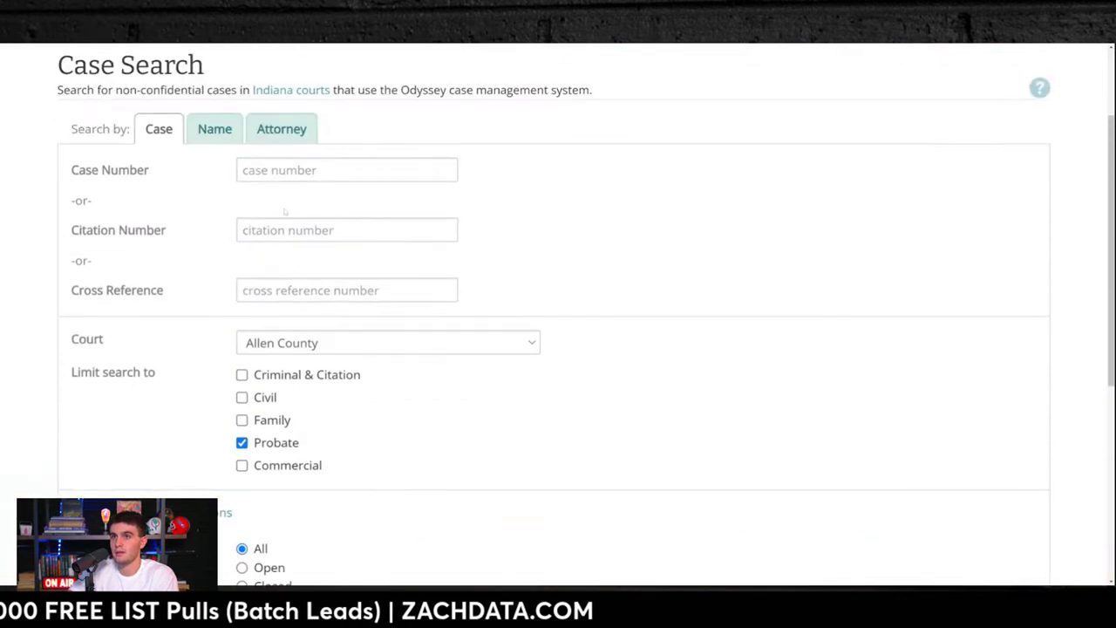
scroll(152, 397, down, 4)
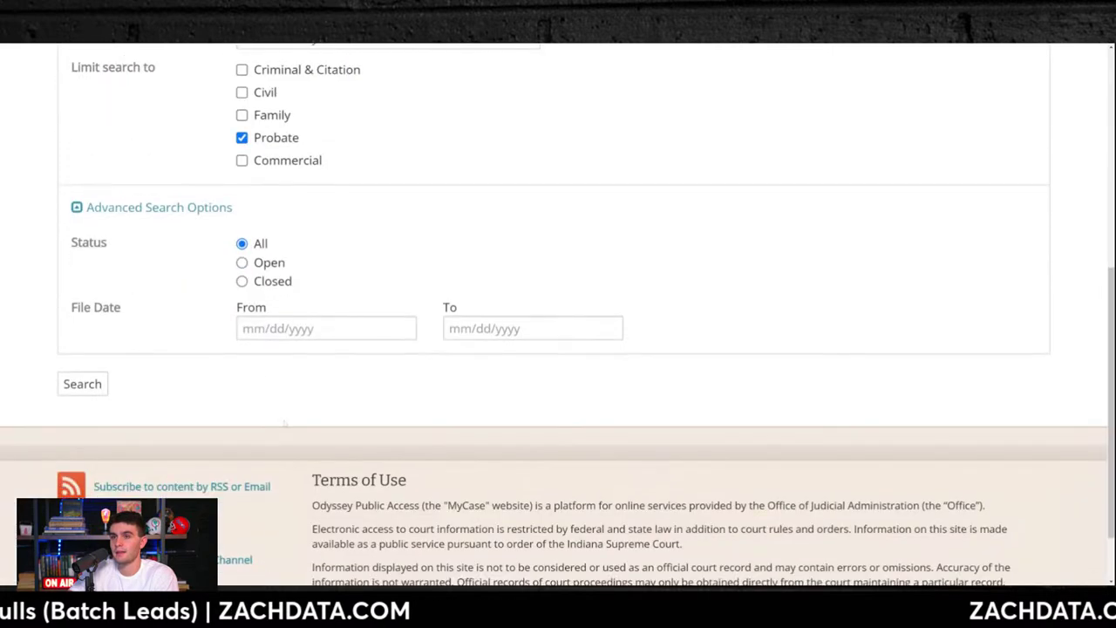
Enter file dates from 09/01/2022 to 09/27/2022 and run the search
click(325, 328)
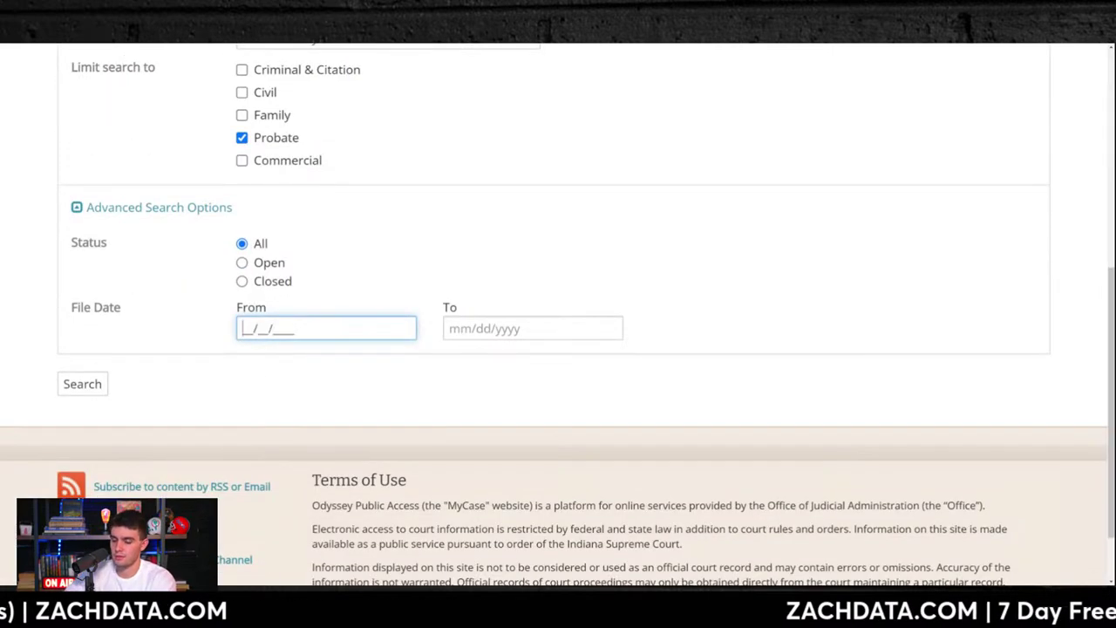
text(09/01/)
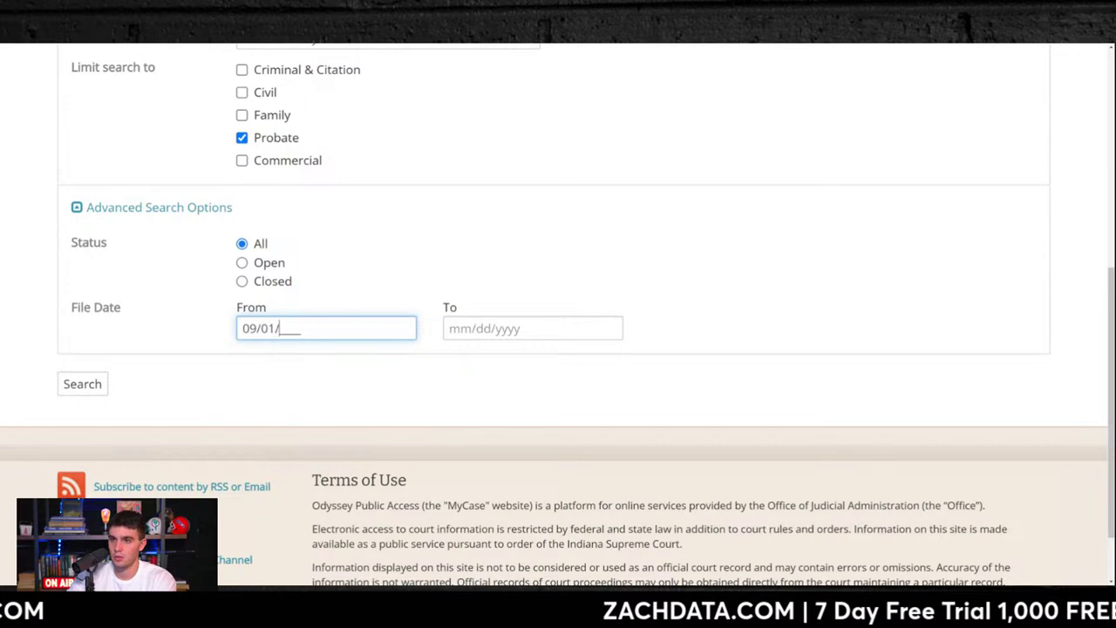
text(2022)
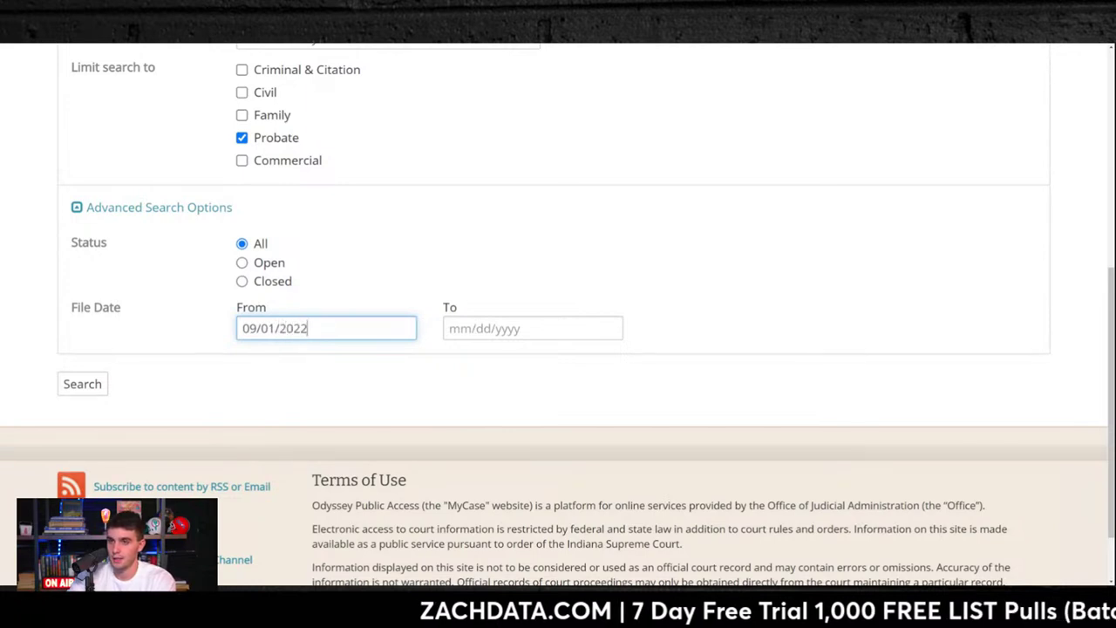
key(Tab)
text(09/)
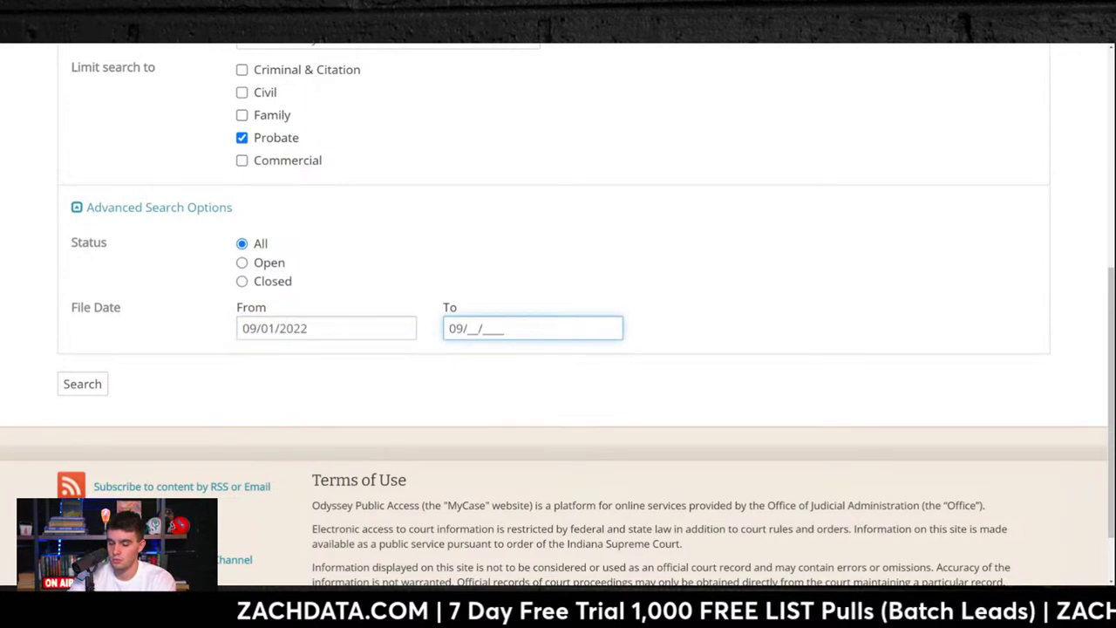
text(2)
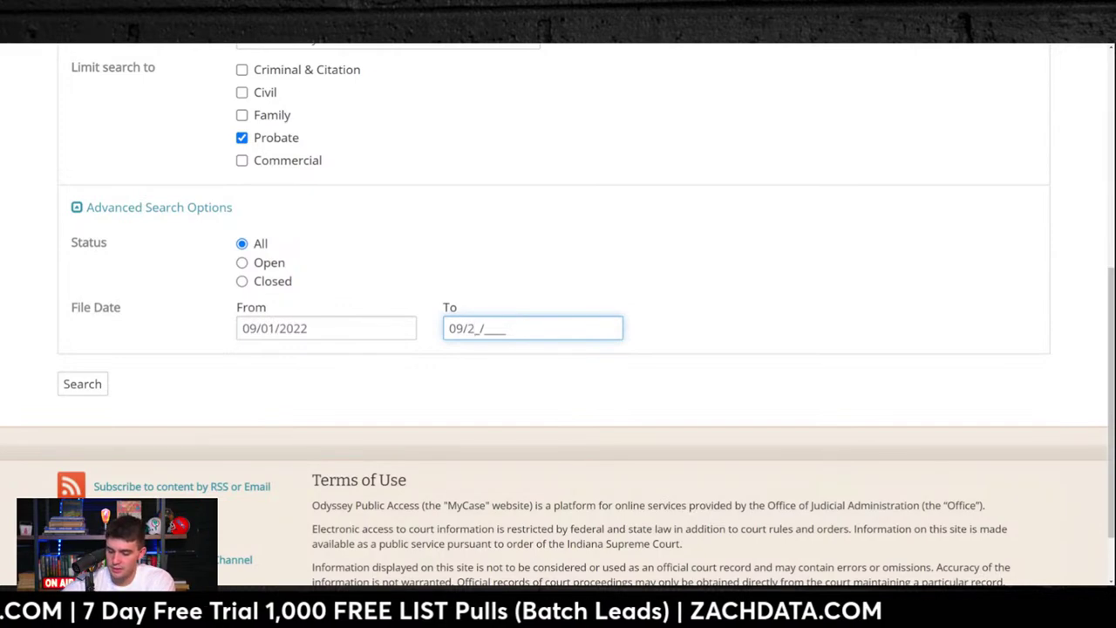
text(7/2022)
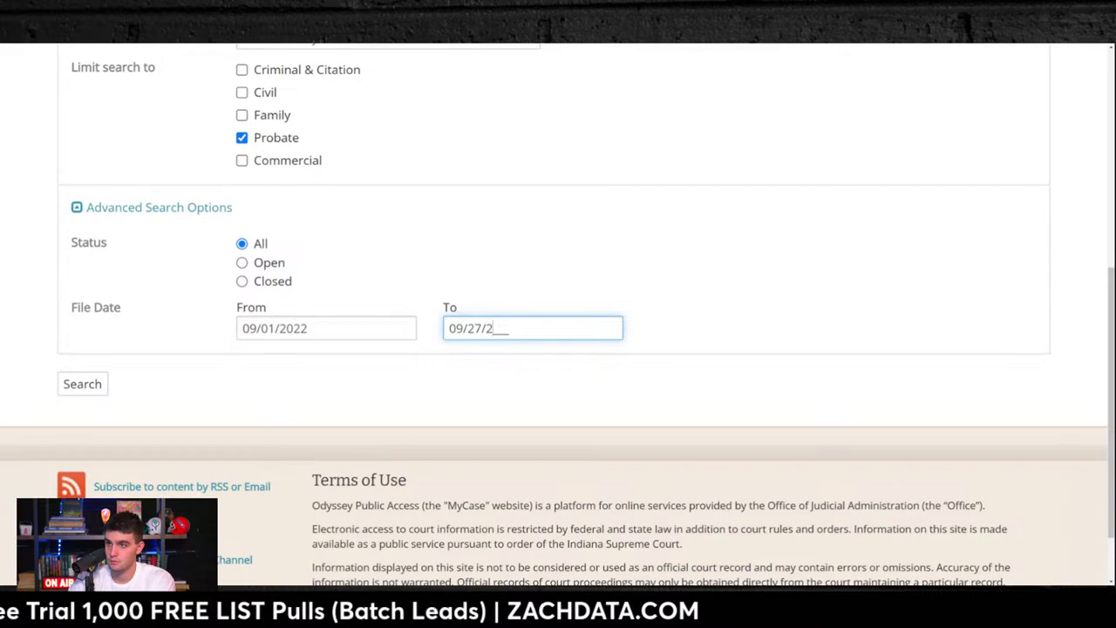
click(82, 384)
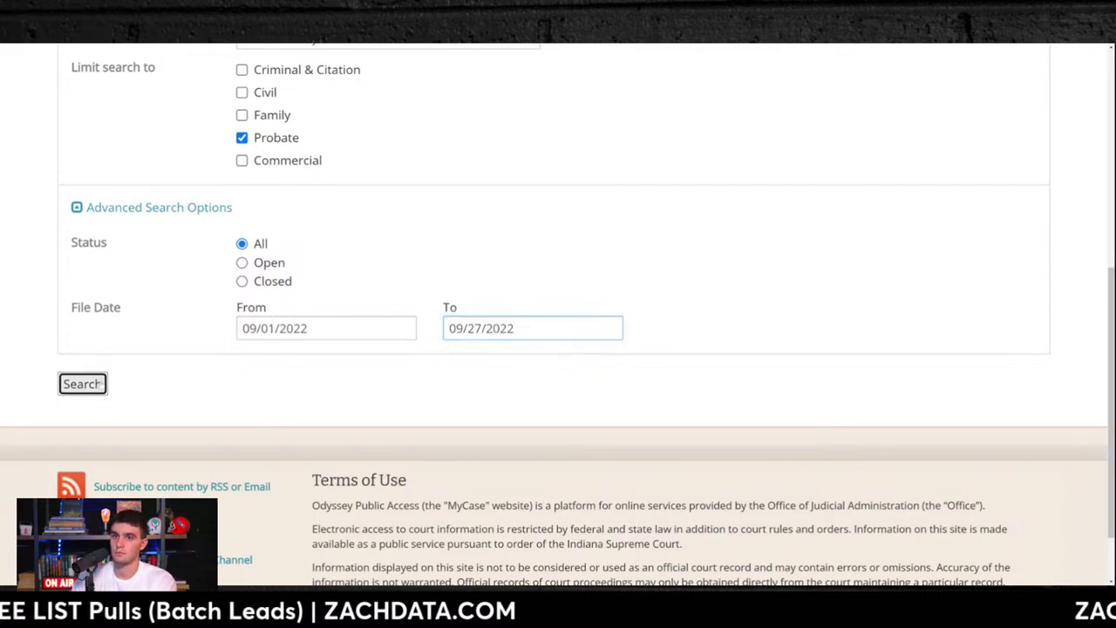
scroll(564, 266, up, 5)
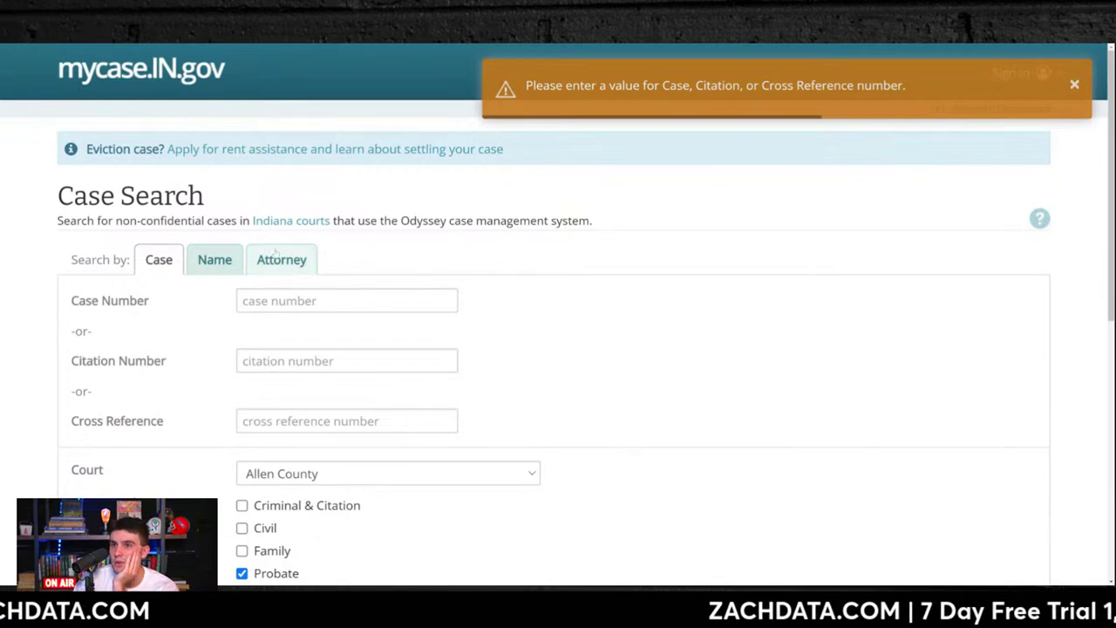
click(270, 259)
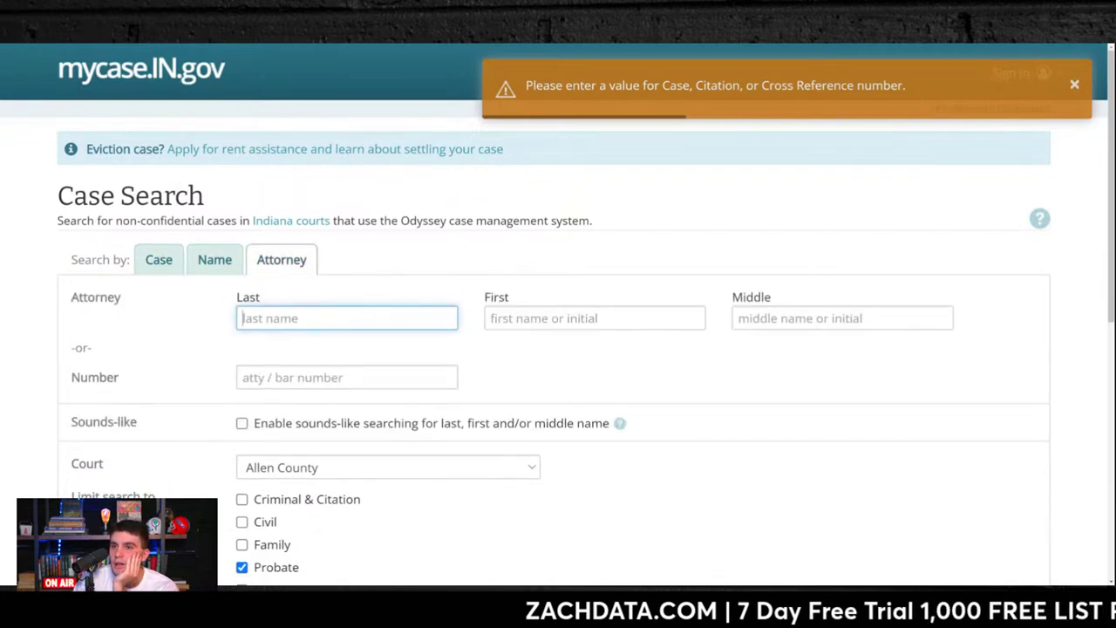
scroll(227, 292, down, 3)
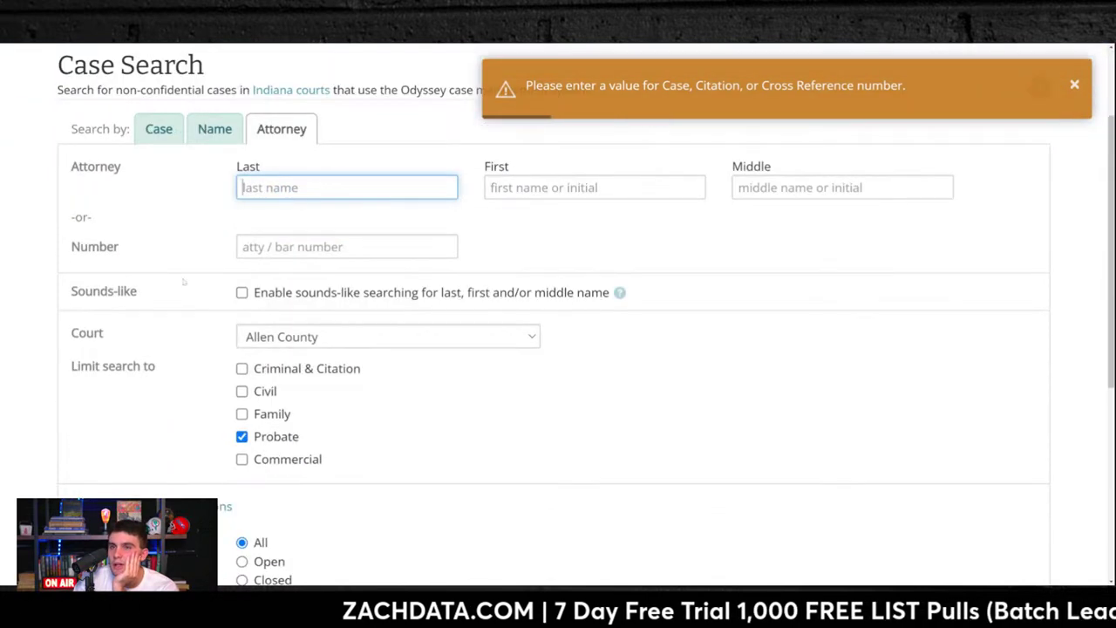
click(210, 139)
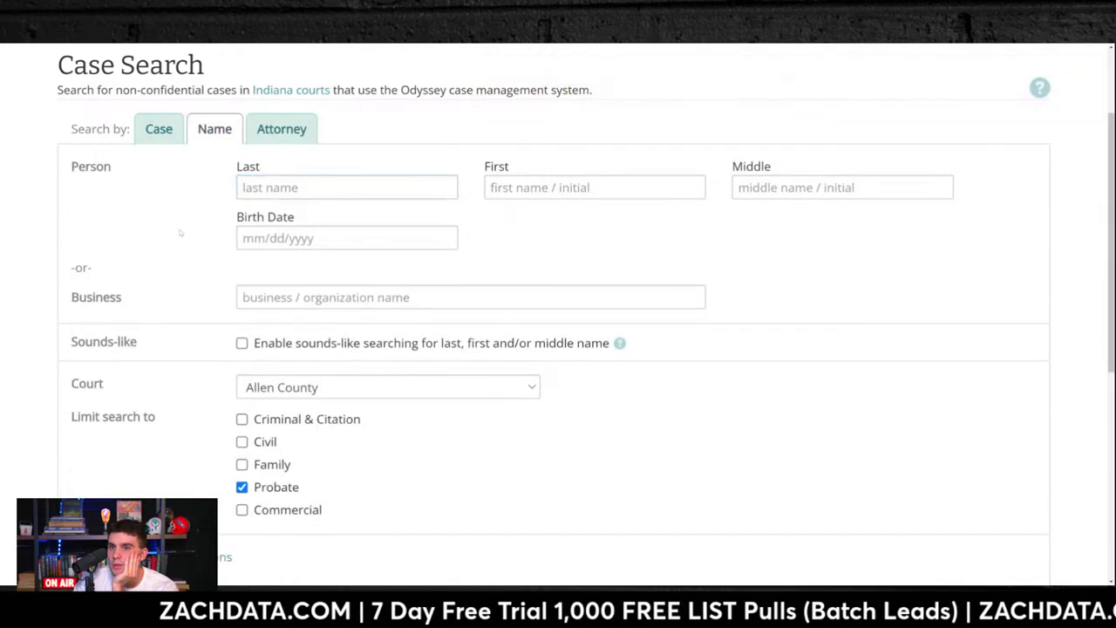
scroll(179, 236, down, 5)
scroll(172, 247, up, 5)
click(159, 127)
scroll(194, 239, up, 3)
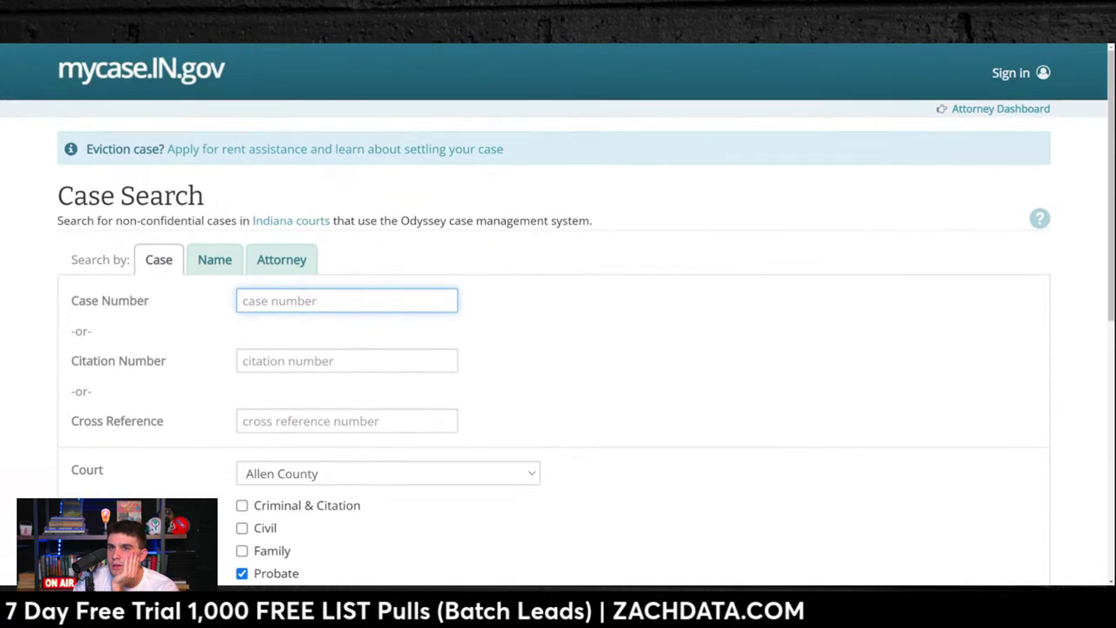